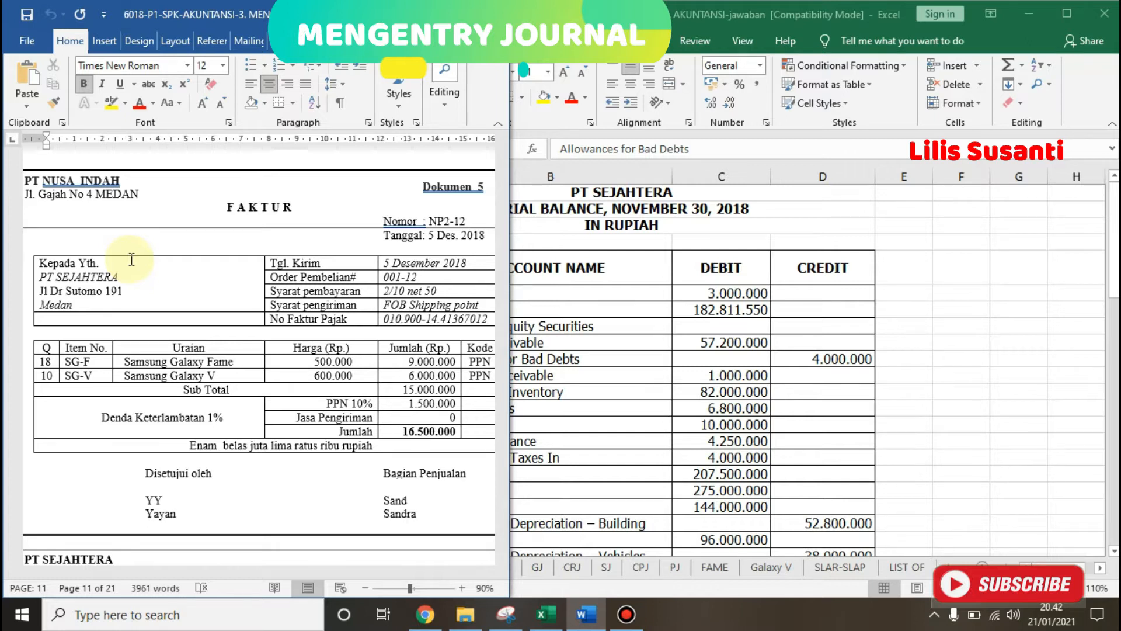
# - Switch to the Excel workbook, move the CPJ sheet before SJ, and open the purchase journal sheet PJ
pyautogui.click(658, 395)
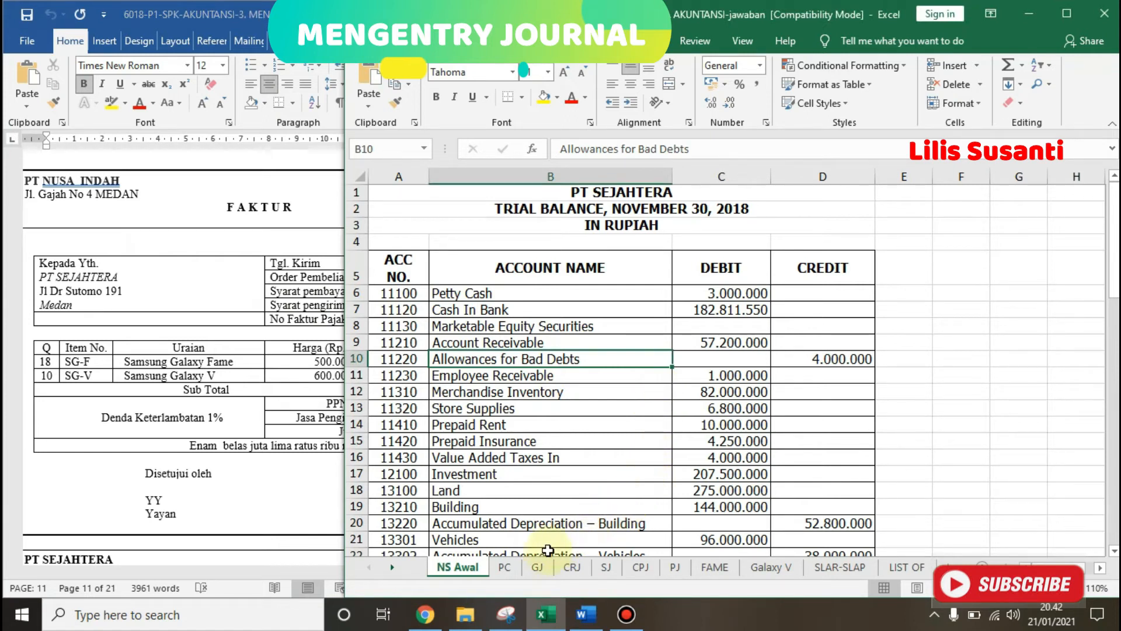
pyautogui.click(515, 570)
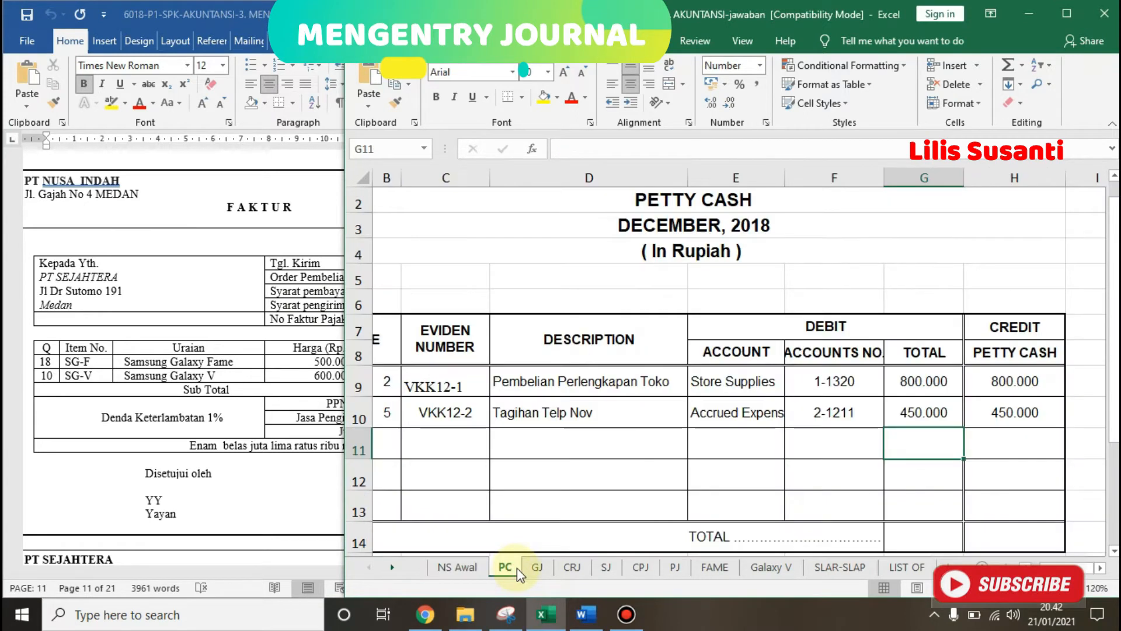
pyautogui.click(666, 570)
pyautogui.moveTo(660, 569); pyautogui.dragTo(598, 566)
pyautogui.click(675, 566)
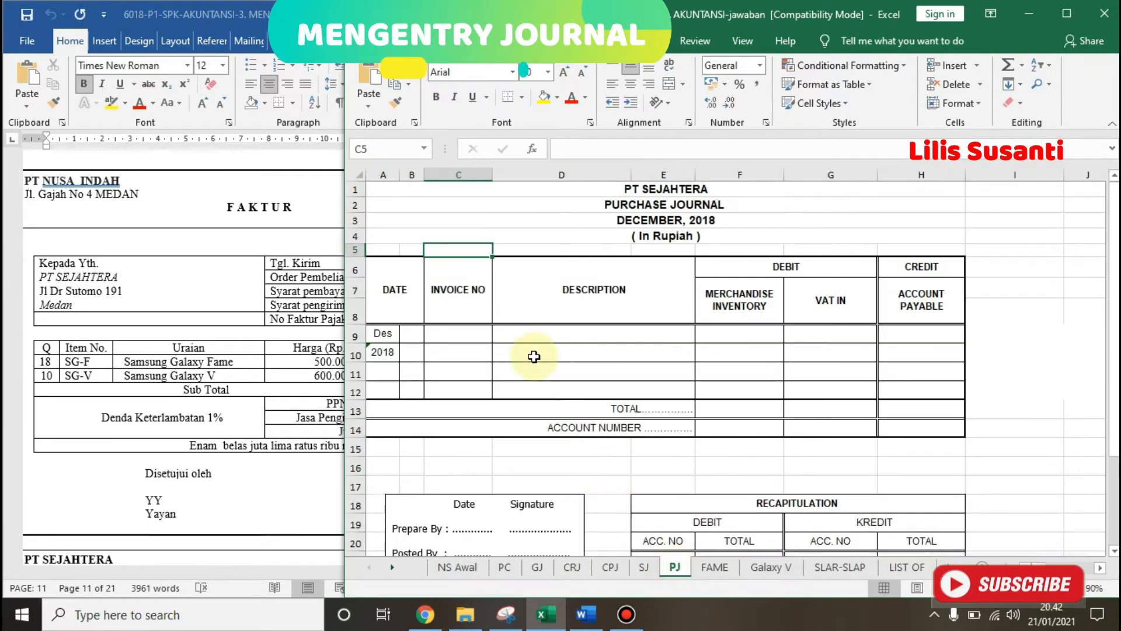
# - Enter 5 as the December day in the first row of the purchase journal, taken from the invoice
pyautogui.click(533, 356)
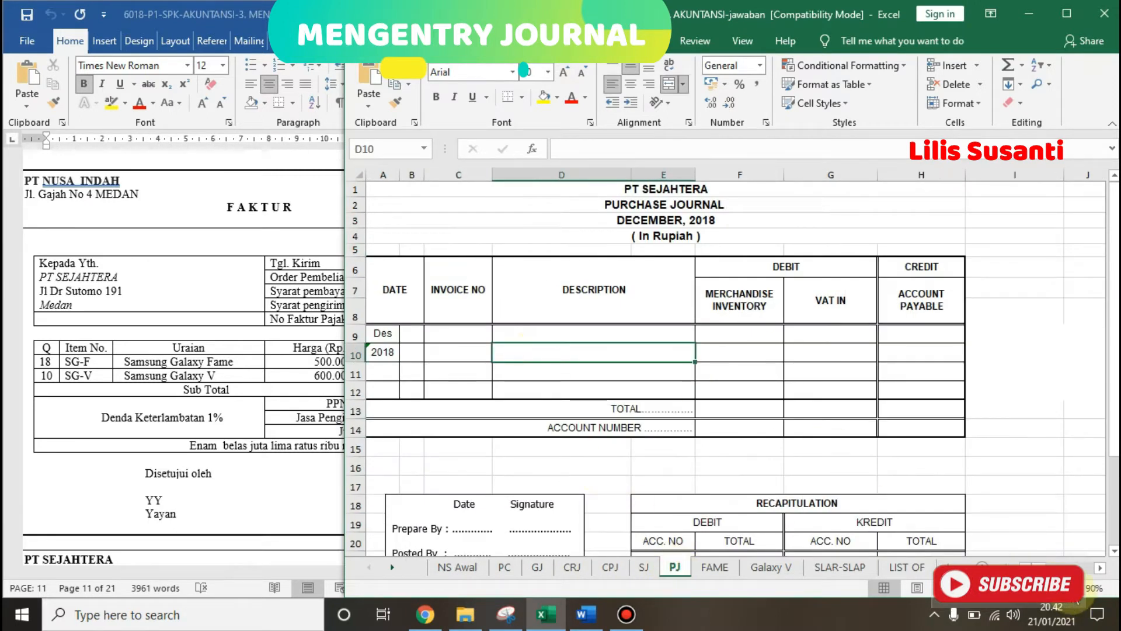
pyautogui.click(1073, 588)
pyautogui.click(1073, 589)
pyautogui.moveTo(677, 404); pyautogui.dragTo(240, 299)
pyautogui.click(230, 299)
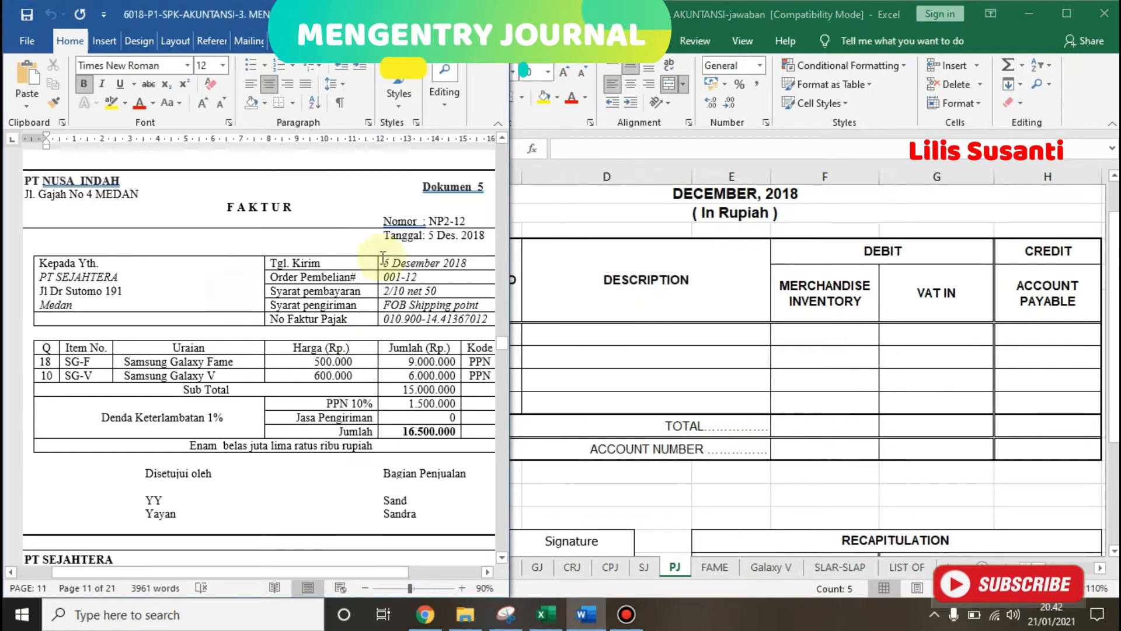
pyautogui.click(558, 352)
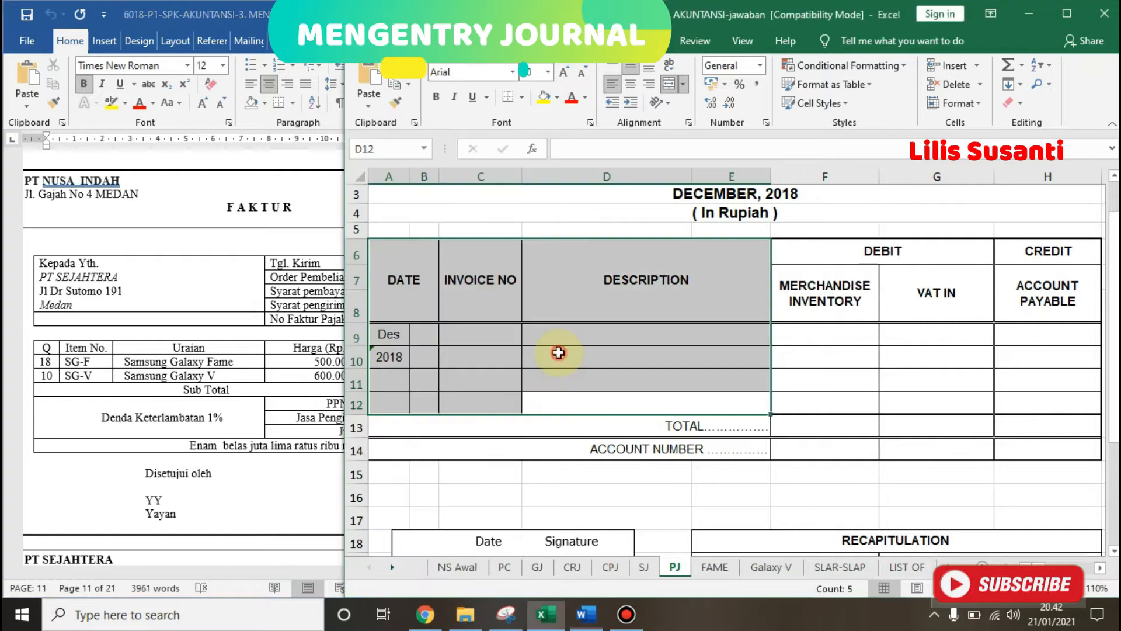
pyautogui.moveTo(475, 198); pyautogui.dragTo(477, 186)
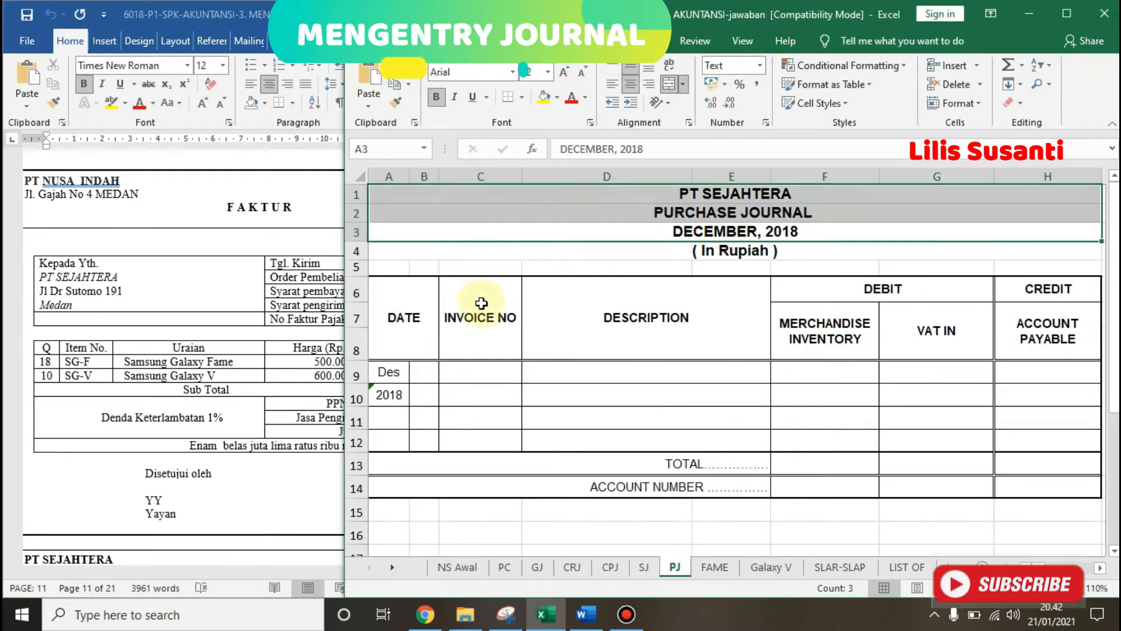
pyautogui.click(423, 367)
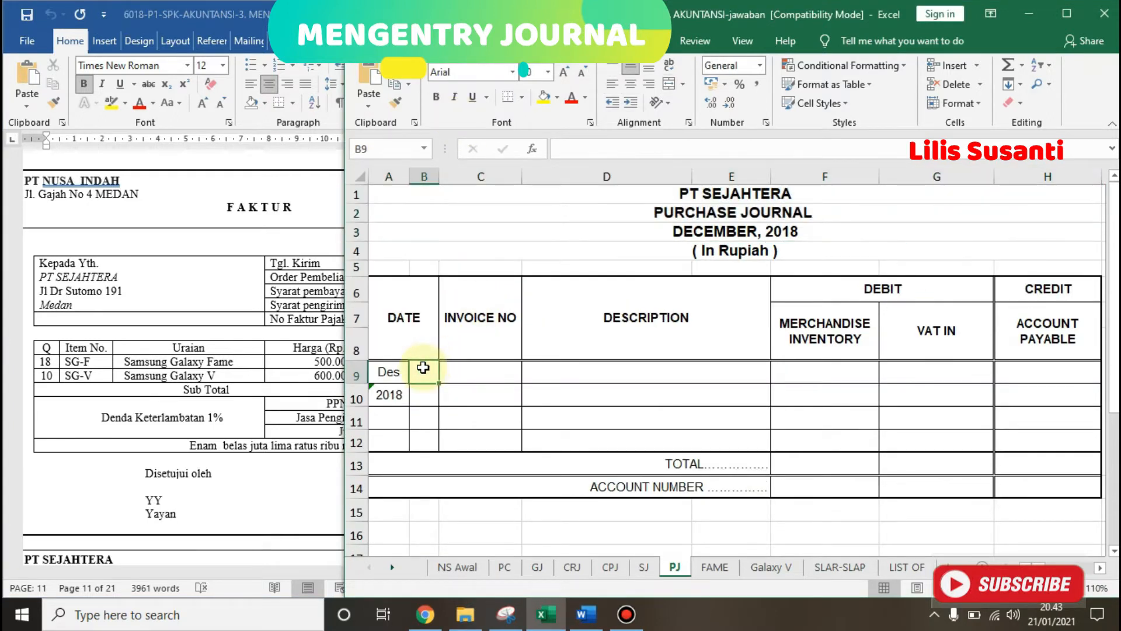
pyautogui.write('5')
pyautogui.press('Tab')
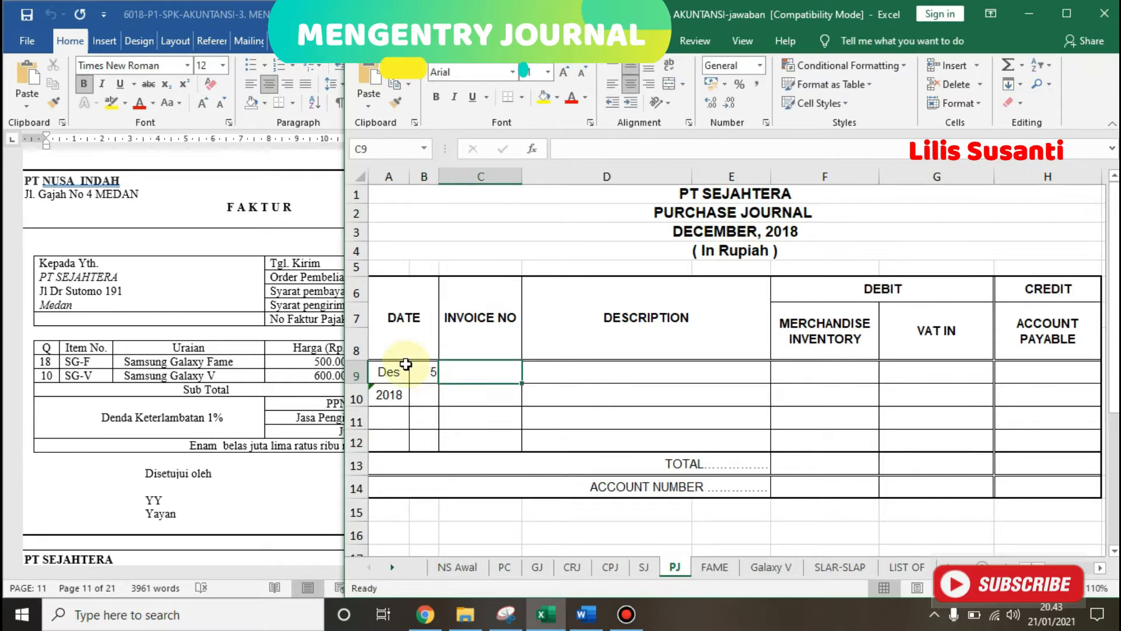
# - Enter the invoice number NP2-12 from the Word invoice in the first purchase journal row
pyautogui.click(281, 315)
pyautogui.moveTo(432, 220); pyautogui.dragTo(460, 220)
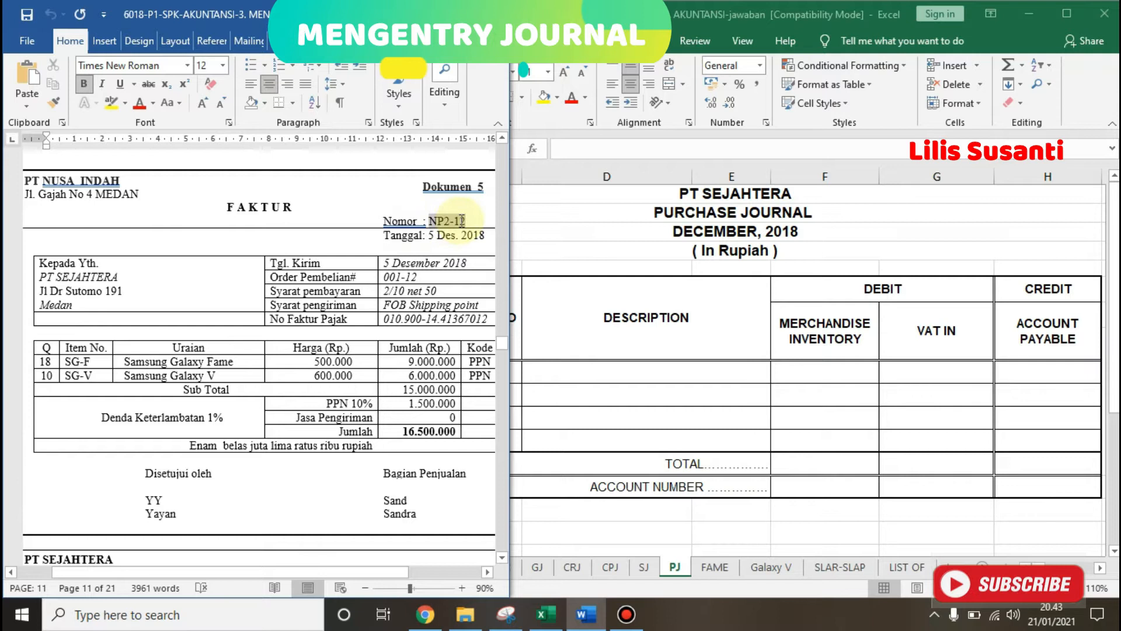
pyautogui.click(593, 300)
pyautogui.click(473, 373)
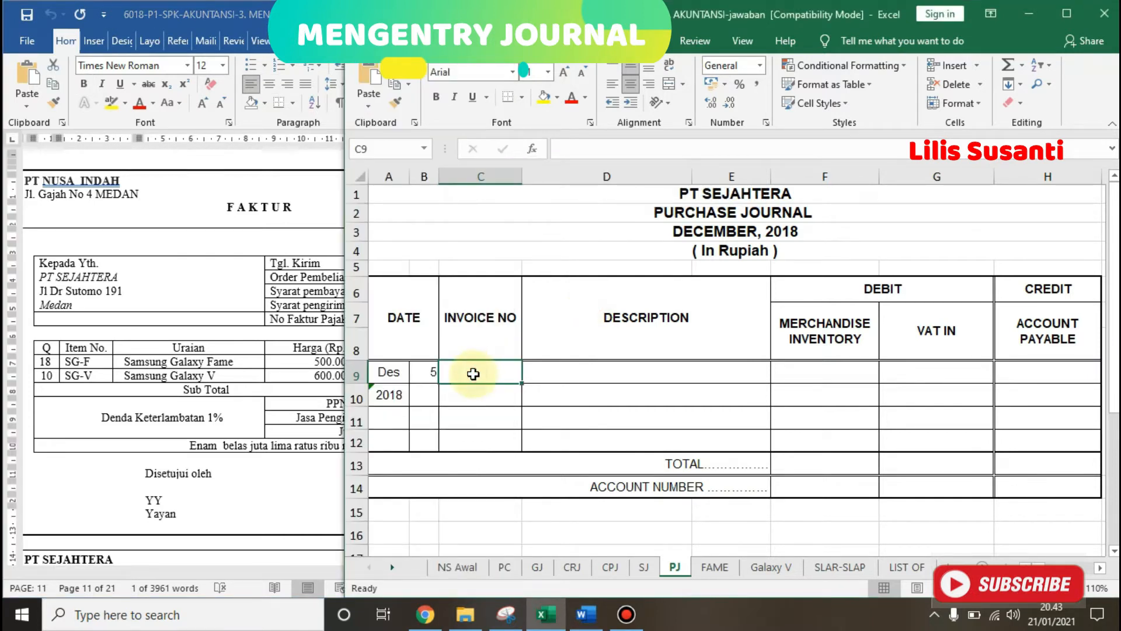
pyautogui.doubleClick(473, 374)
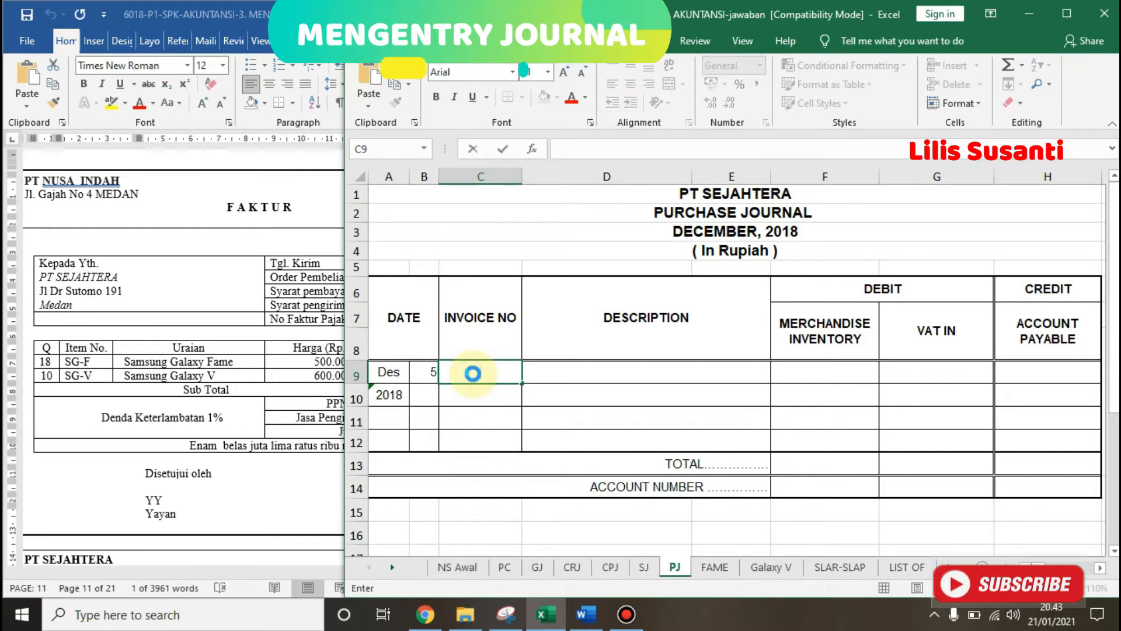
pyautogui.write('NP2-12')
# - Enter PT NUSA INDAH as the row's description and narrow the Description area by reducing column E's width
pyautogui.click(586, 372)
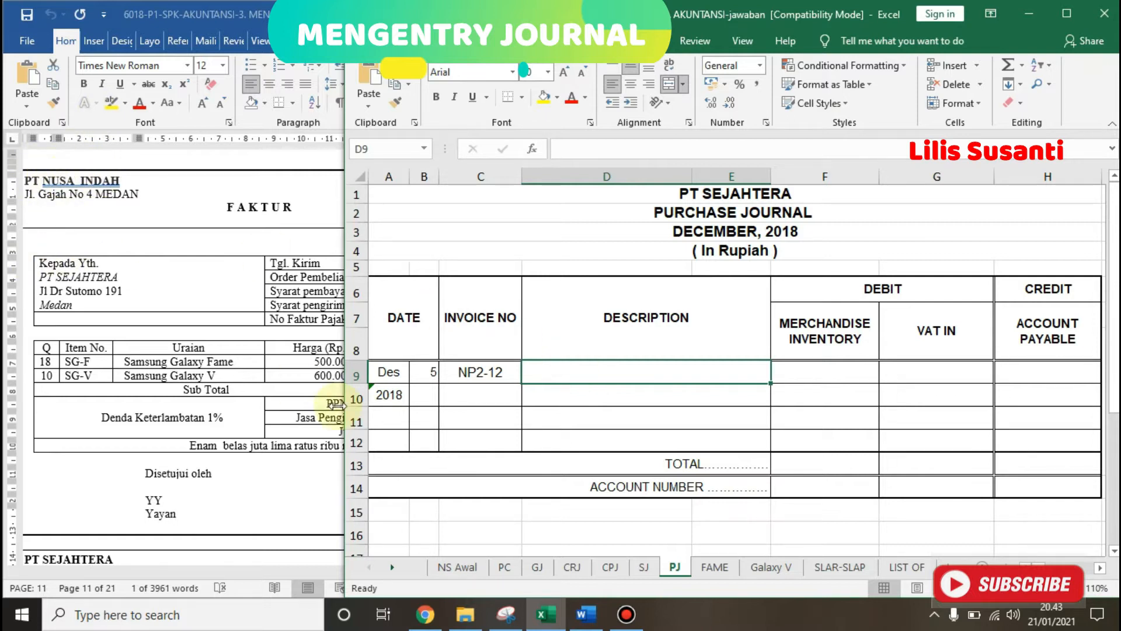
pyautogui.write('PT NUSA INDAH')
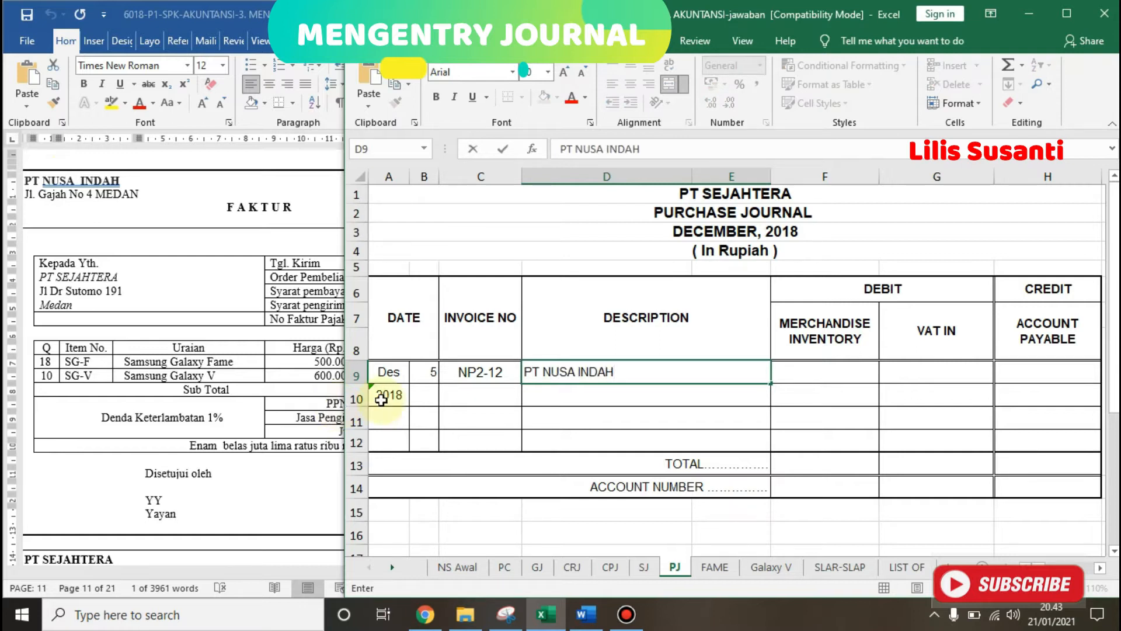
pyautogui.click(765, 177)
pyautogui.moveTo(770, 177); pyautogui.dragTo(651, 176)
pyautogui.click(783, 376)
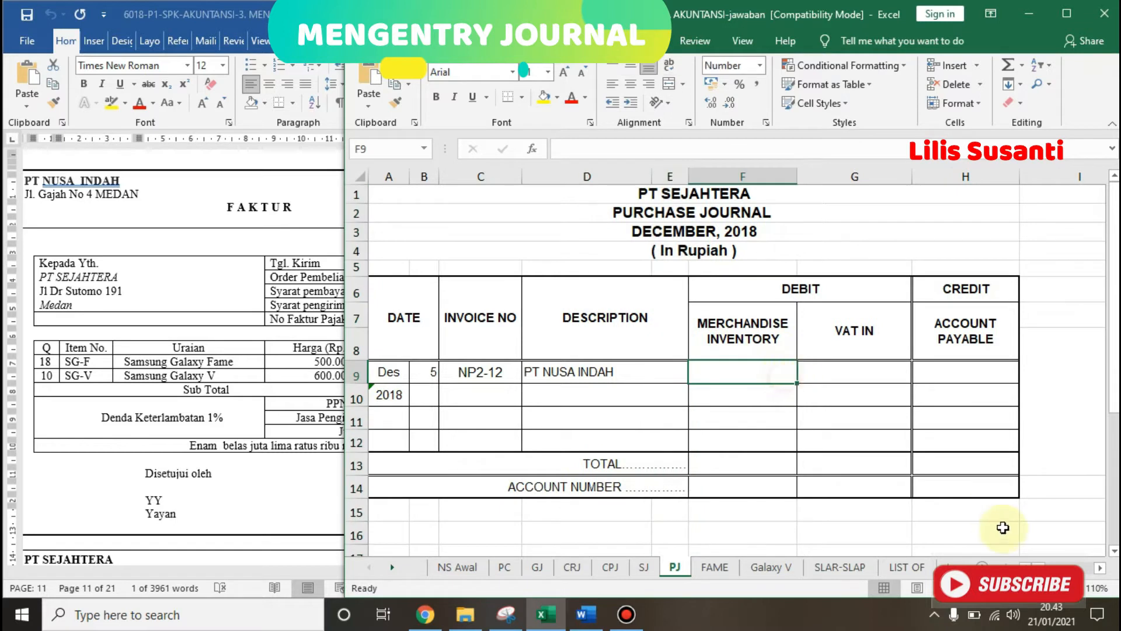
# - Enter the invoice subtotal 15000000 as the Merchandise Inventory debit for PT NUSA INDAH
pyautogui.click(1078, 587)
pyautogui.click(1078, 587)
pyautogui.moveTo(542, 383); pyautogui.dragTo(443, 380)
pyautogui.click(723, 380)
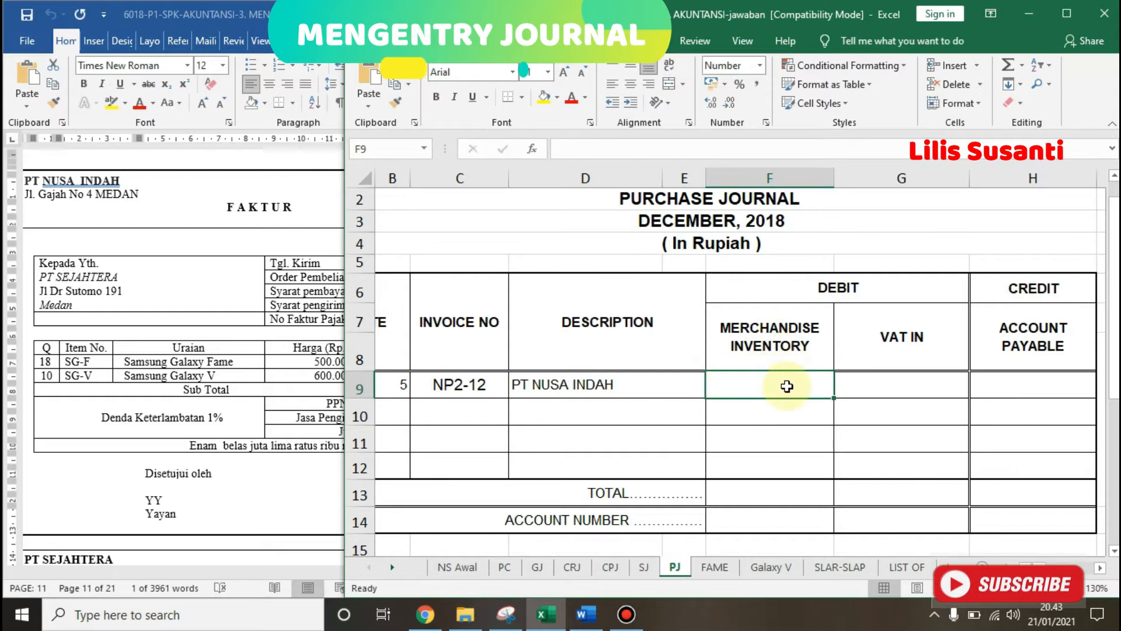
pyautogui.click(270, 357)
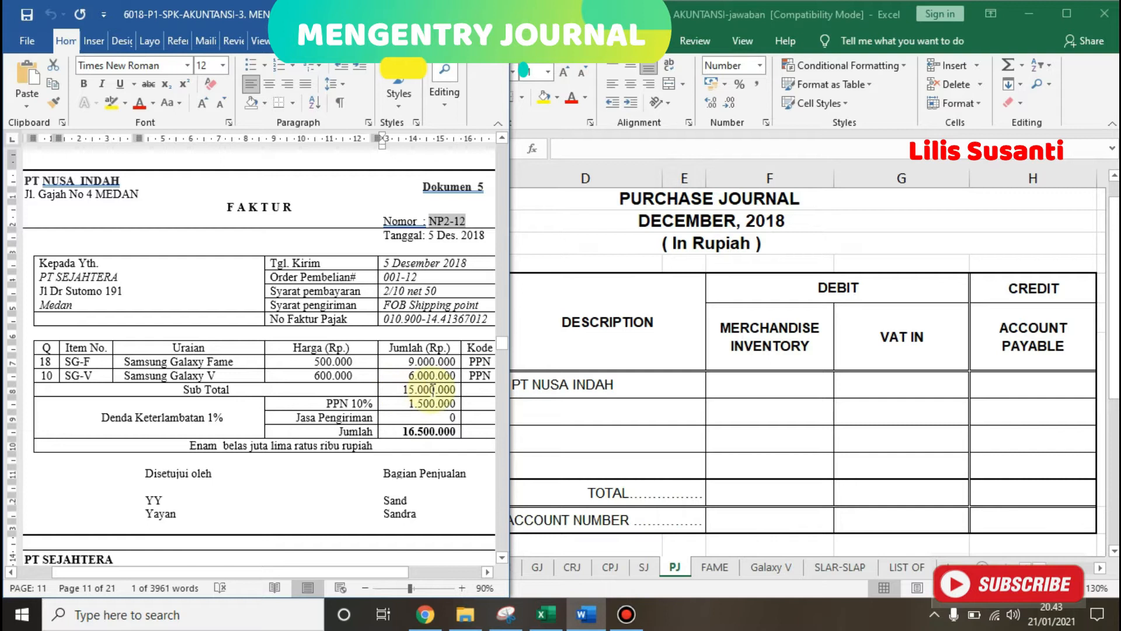
pyautogui.click(739, 381)
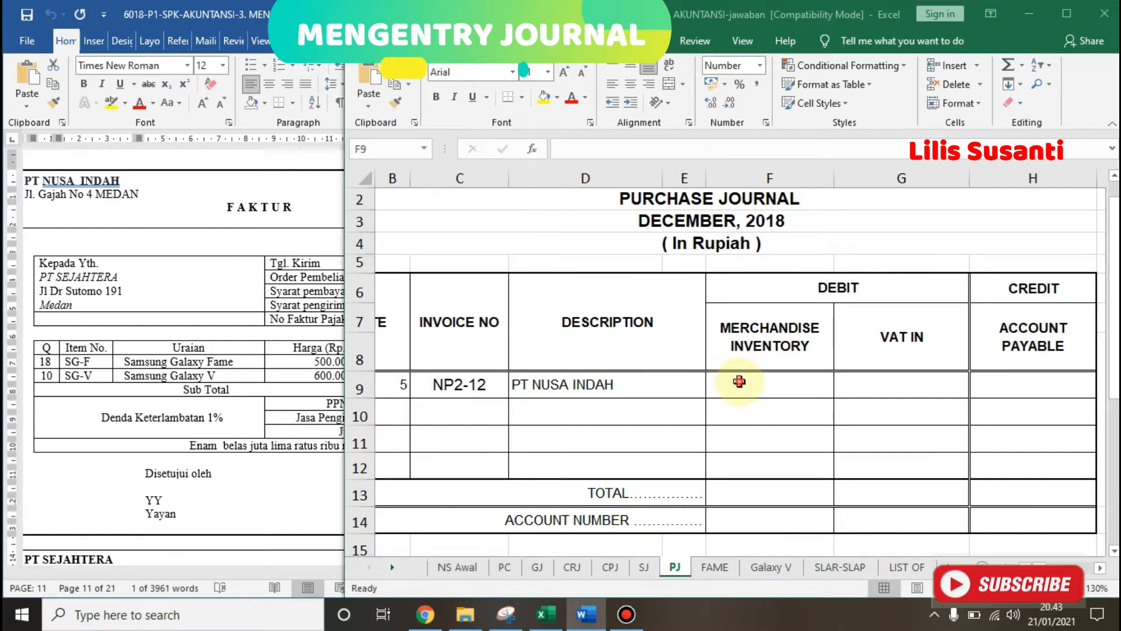
pyautogui.write('15000000')
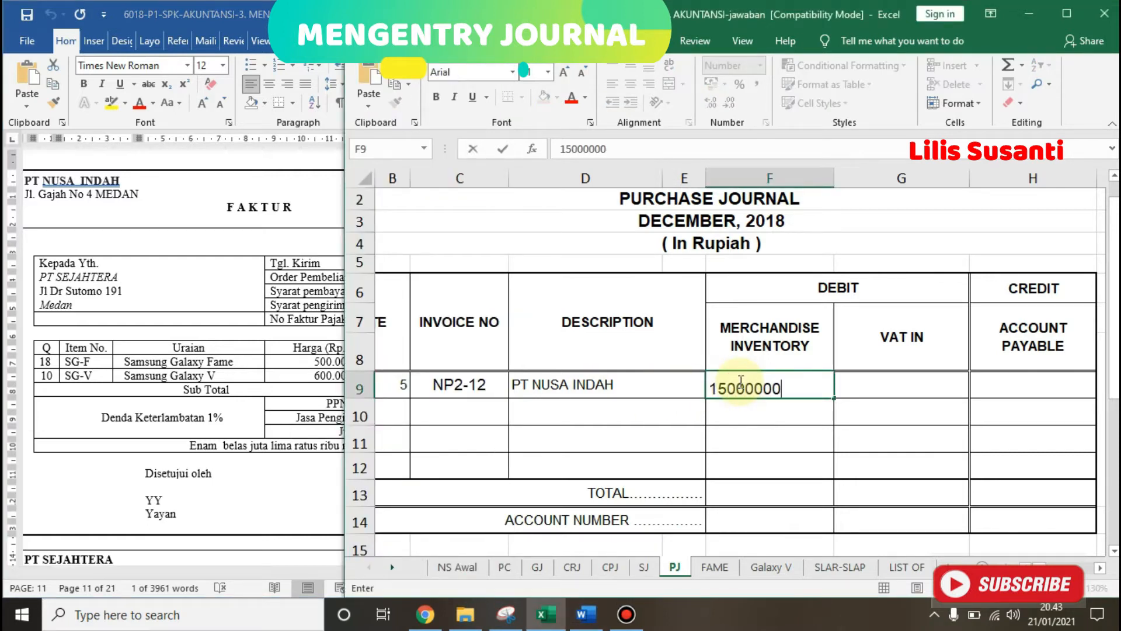
pyautogui.press('Tab')
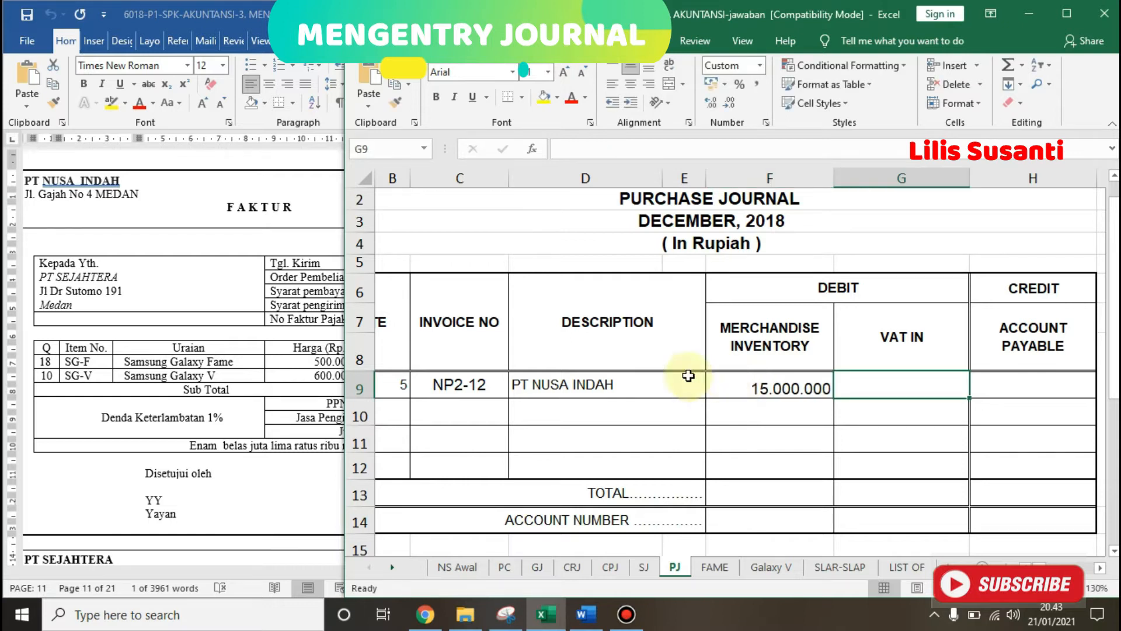
# - Enter the invoice's 10% PPN amount, 1500000, as the VAT In debit for PT NUSA INDAH
pyautogui.click(299, 405)
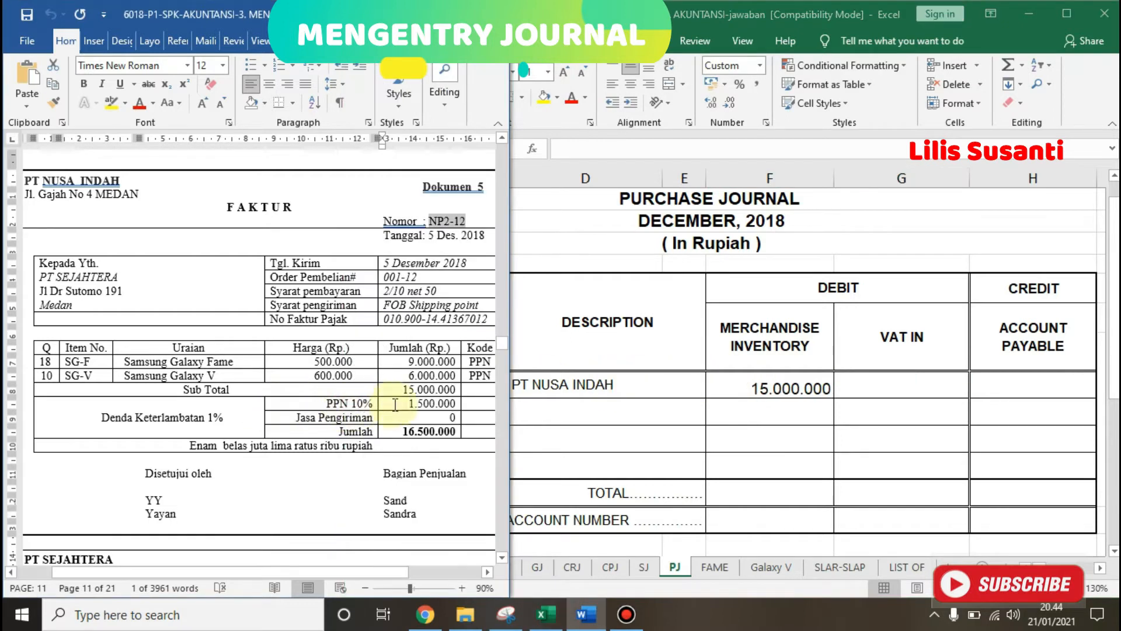
pyautogui.click(852, 383)
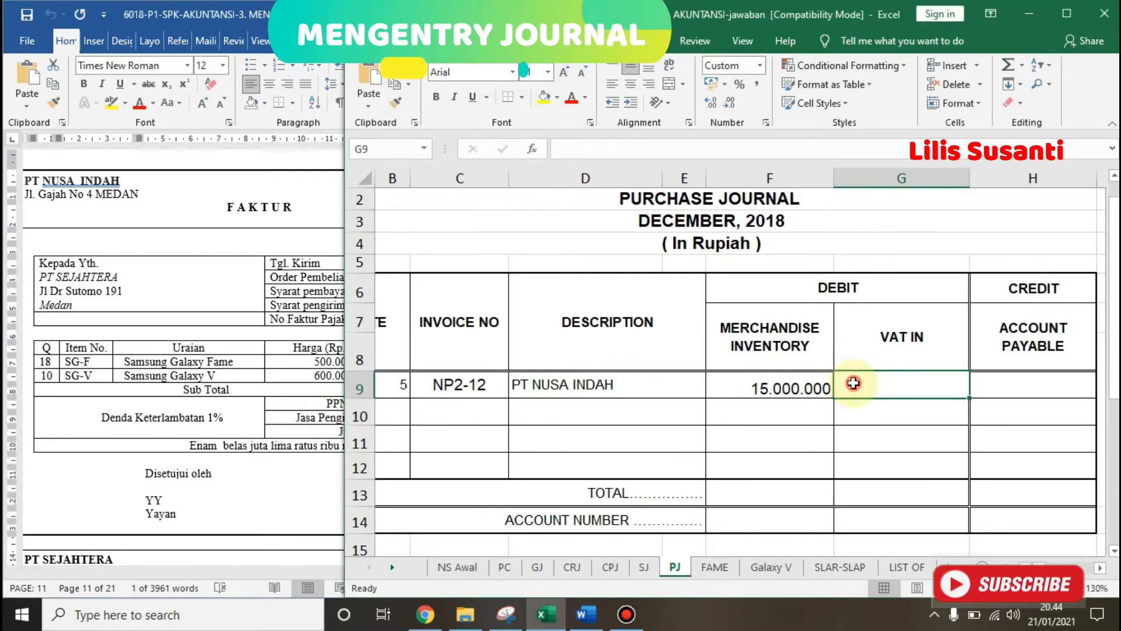
pyautogui.rightClick(854, 385)
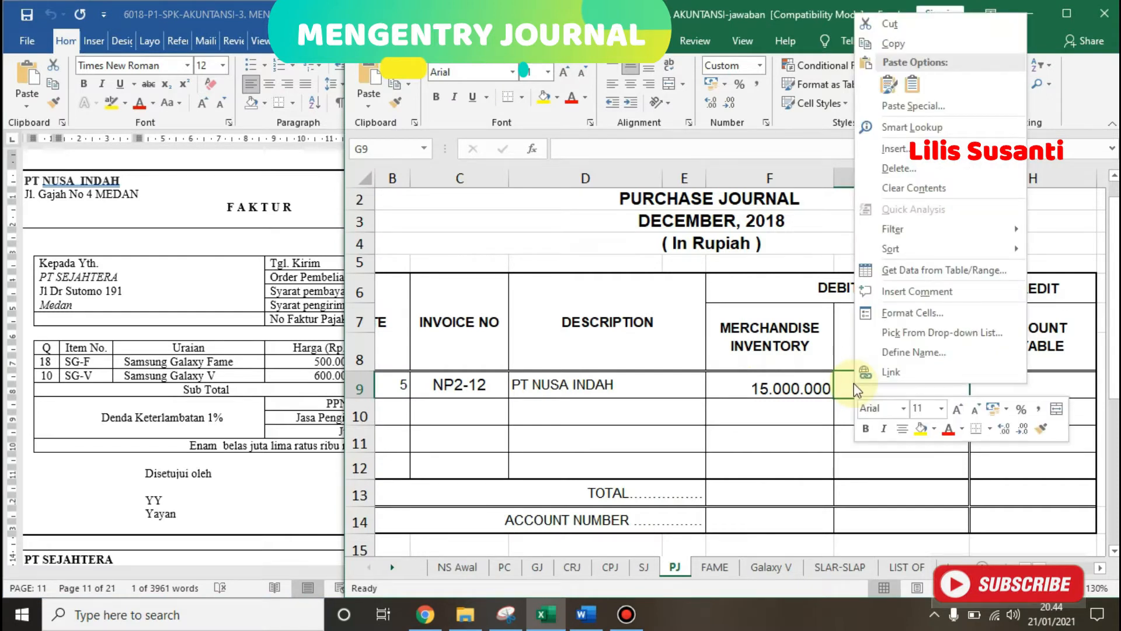
pyautogui.click(853, 385)
pyautogui.write('1')
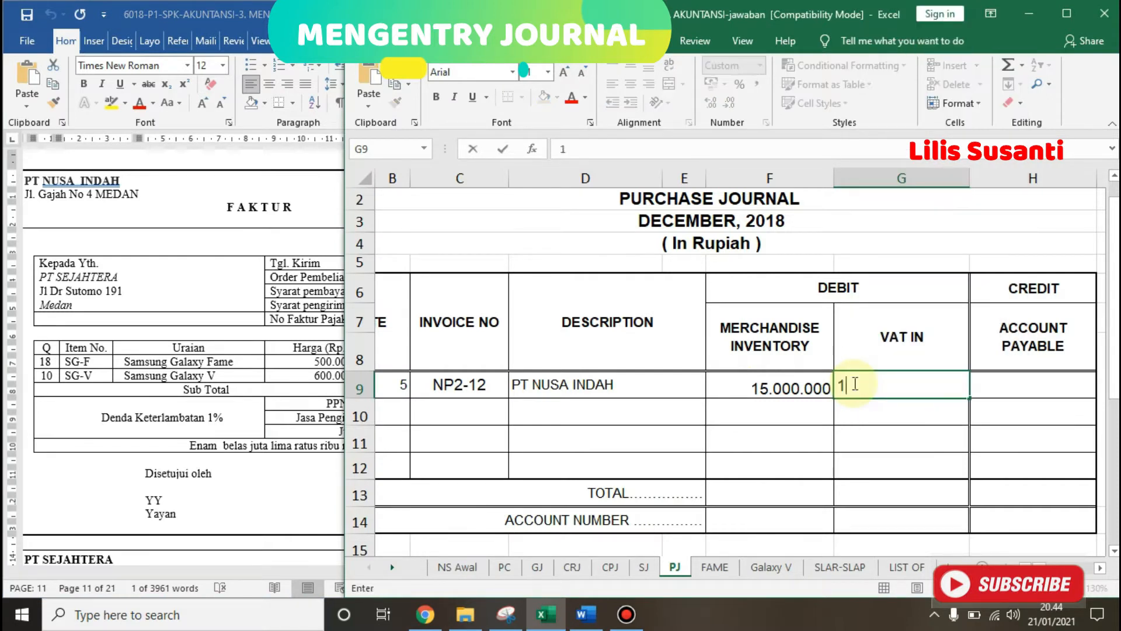
pyautogui.write('500000')
pyautogui.press('Tab')
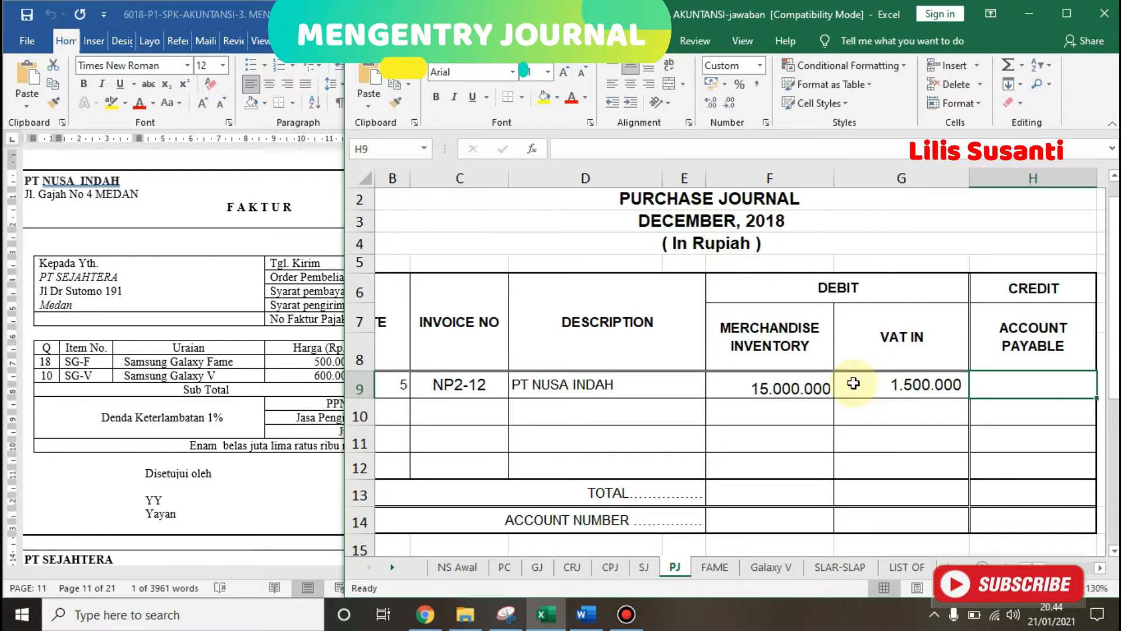
# - Enter the invoice total 16500000 as the Account Payable credit and fill the Merchandise Inventory heading with yellow
pyautogui.click(319, 421)
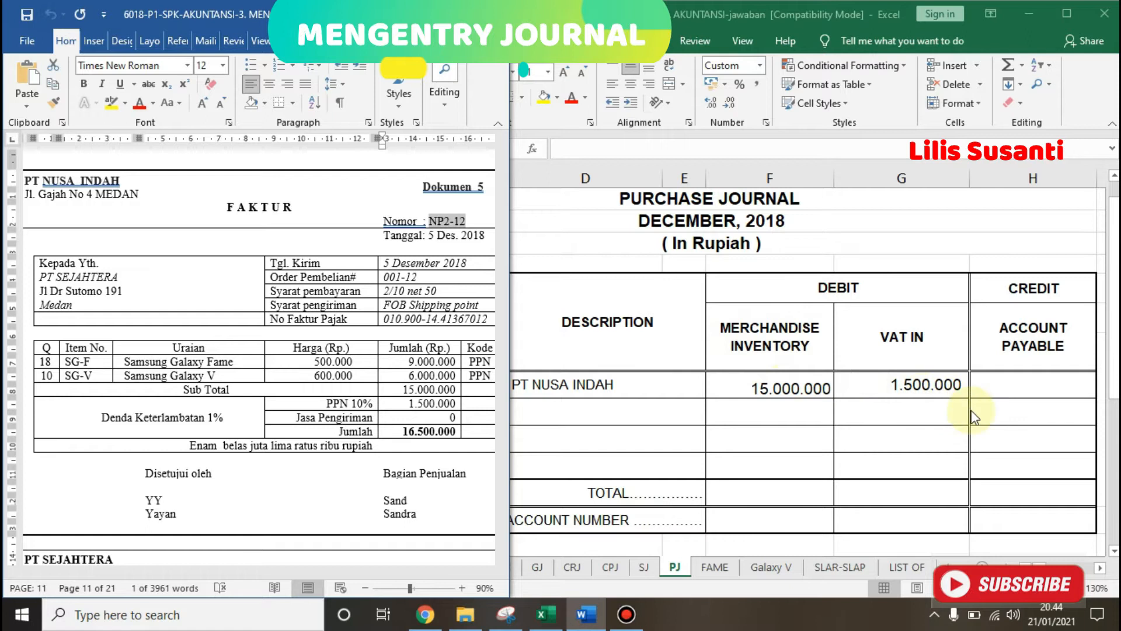
pyautogui.click(1015, 396)
pyautogui.write('16500000')
pyautogui.press('Left')
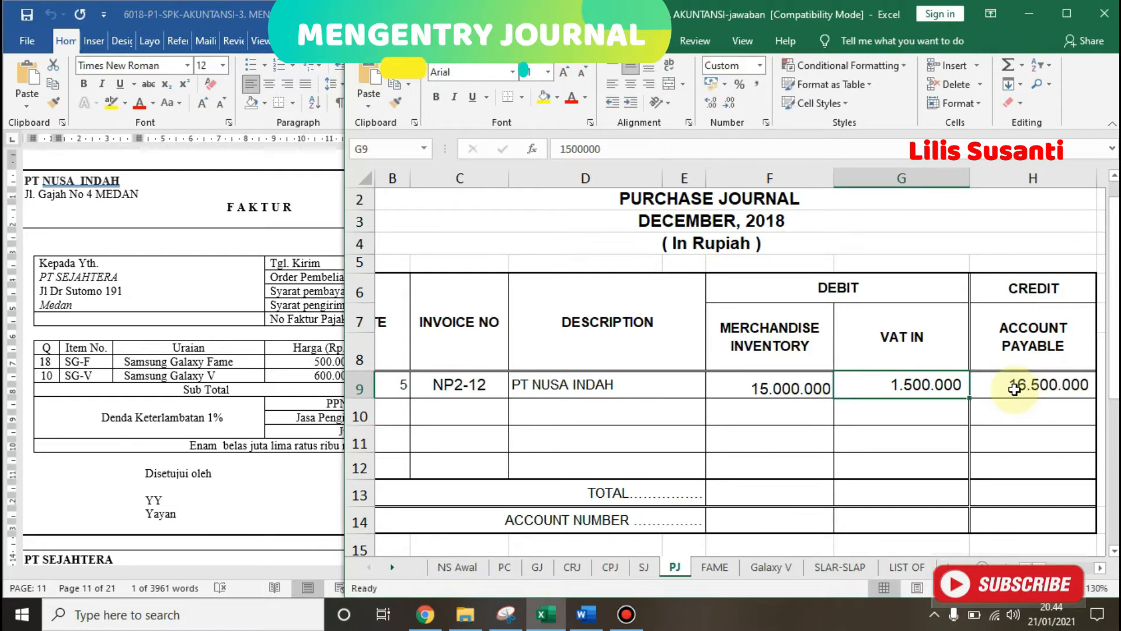
pyautogui.click(750, 339)
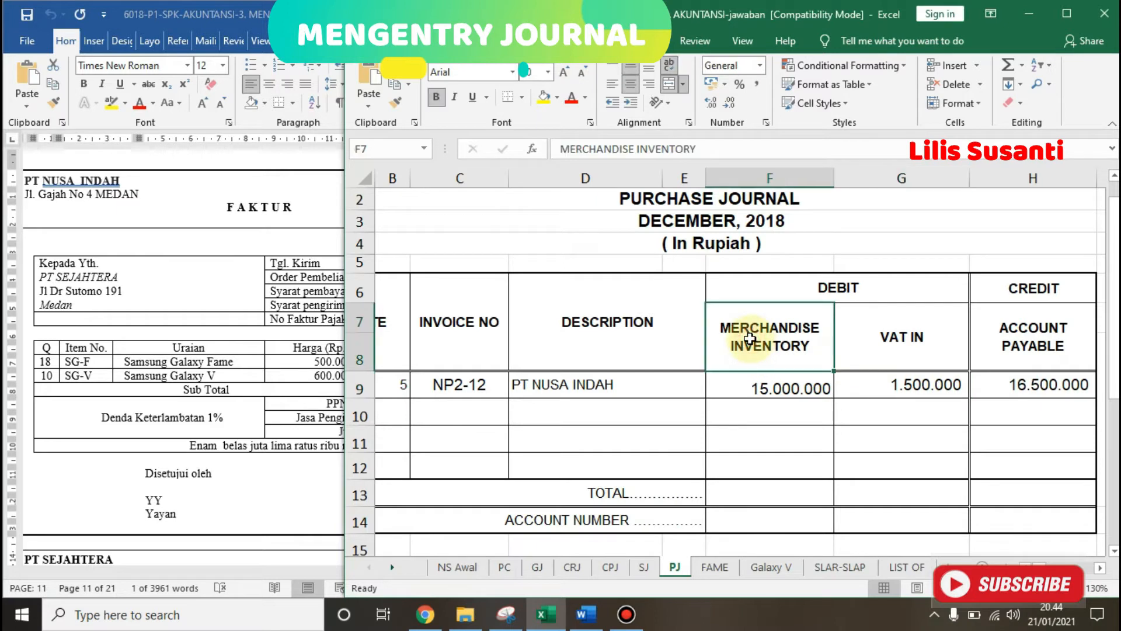
pyautogui.click(551, 94)
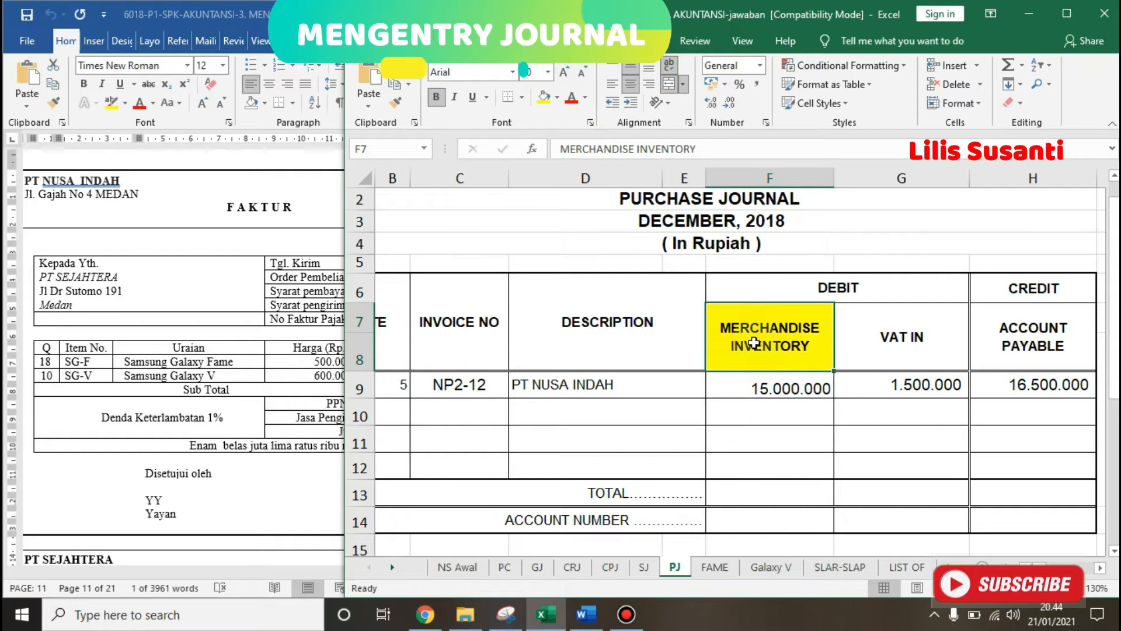
# - On the FAME inventory card, start a row below Toko Buana Jaya with day 5 and invoice number NP2-12
pyautogui.click(715, 569)
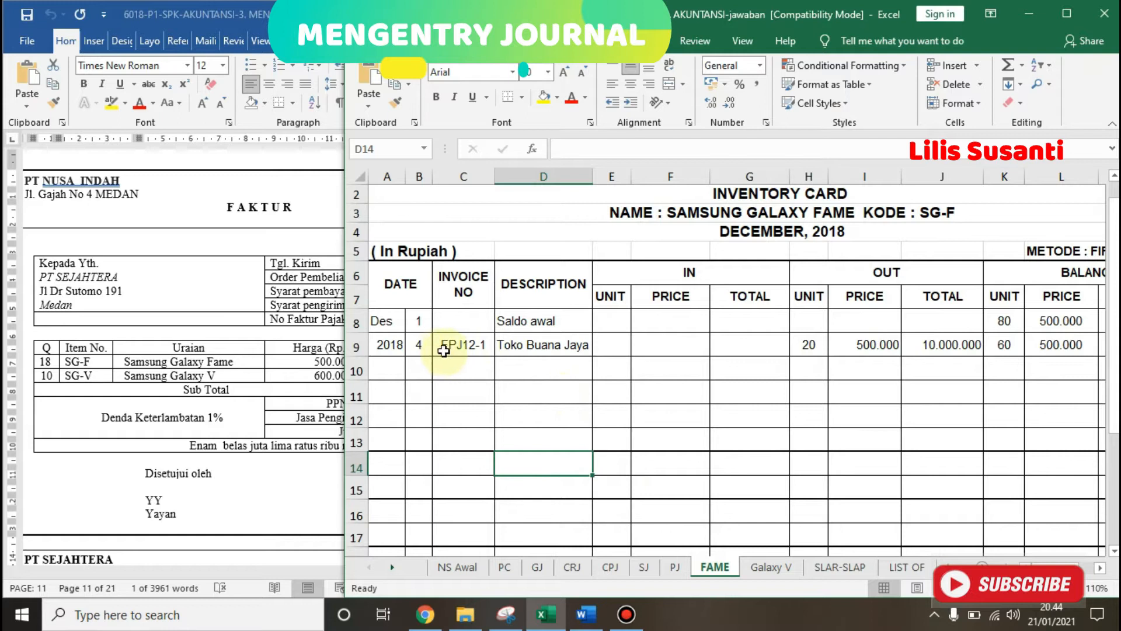
pyautogui.click(423, 368)
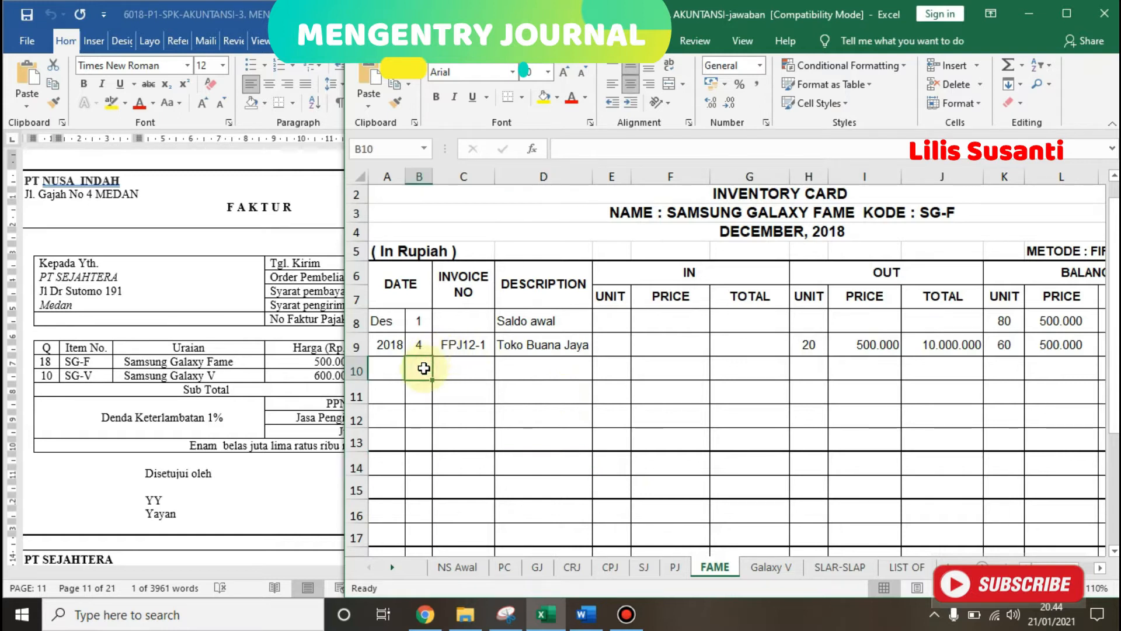
pyautogui.write('5')
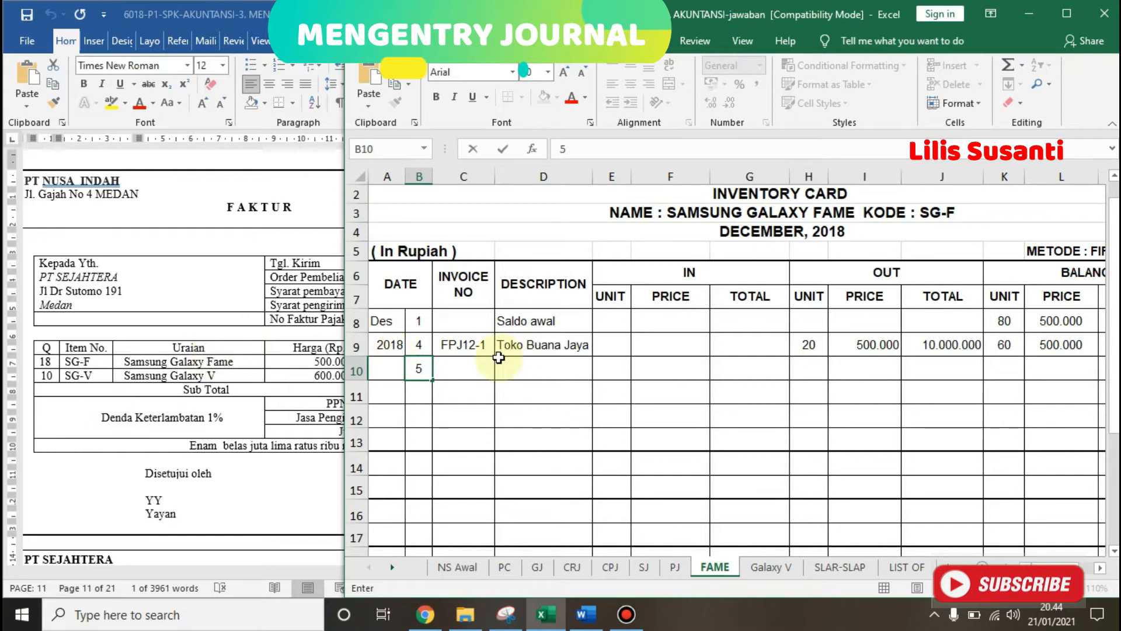
pyautogui.click(473, 366)
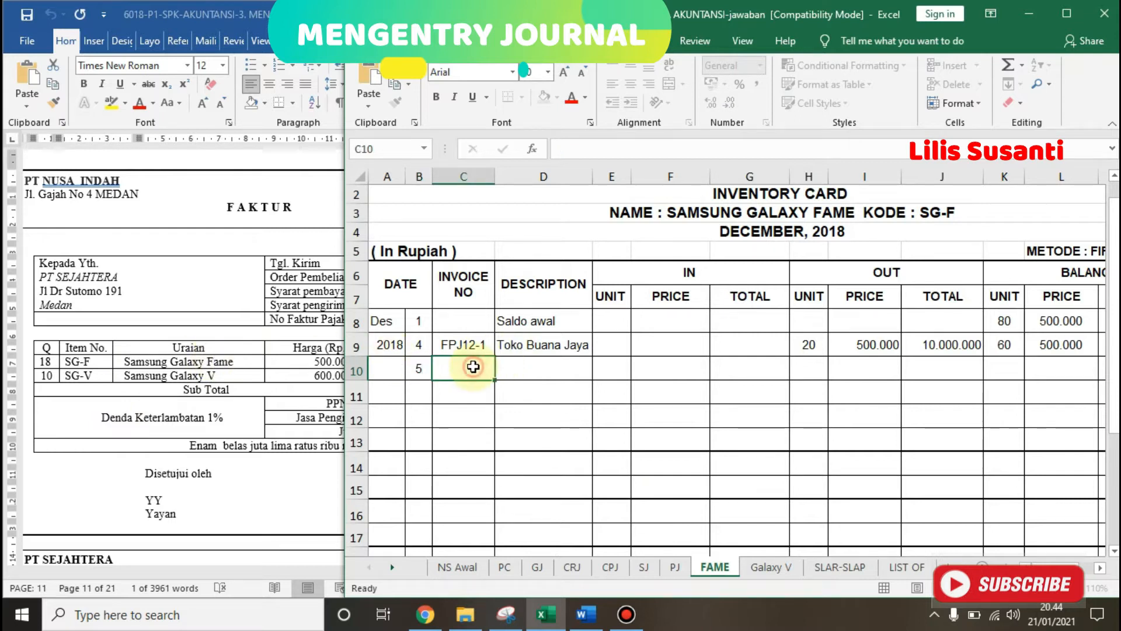
pyautogui.click(323, 349)
pyautogui.moveTo(429, 221); pyautogui.dragTo(463, 225)
pyautogui.hotkey('alt', 'Tab')
pyautogui.write('NP2-12')
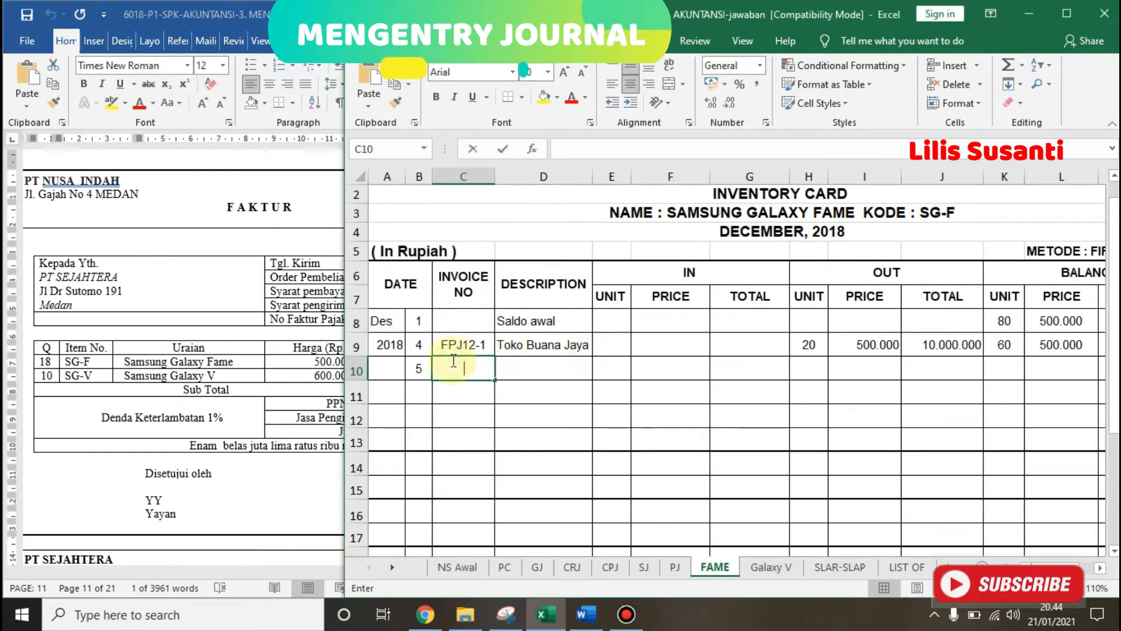
pyautogui.press('Tab')
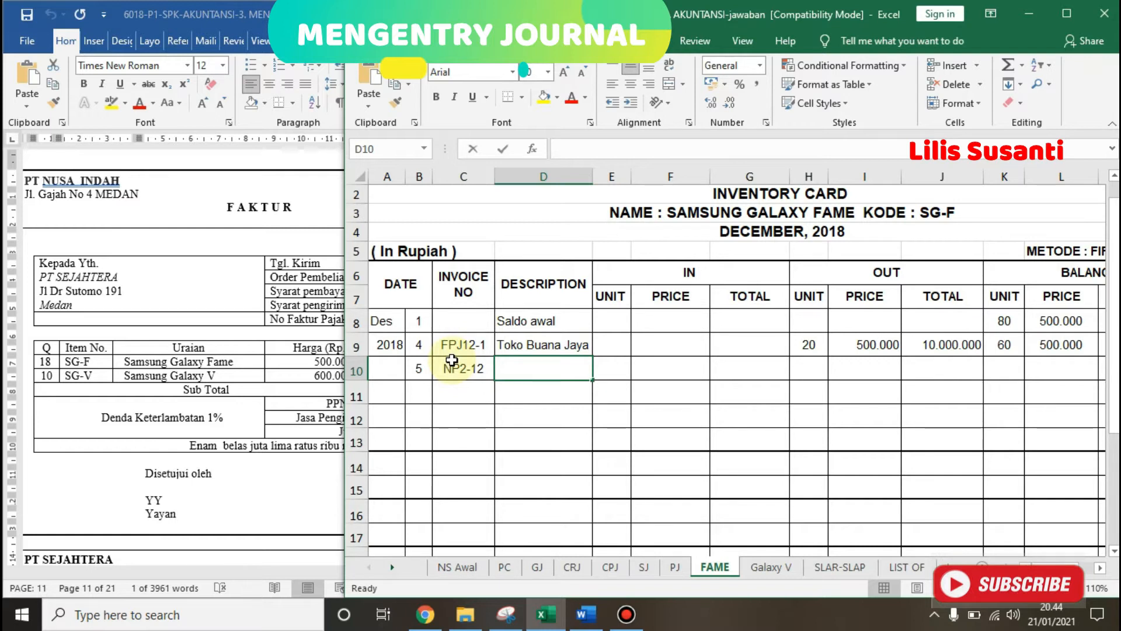
# - Enter PT Nusa Indah as the description in the NP2-12 row of the FAME card
pyautogui.write('PT ')
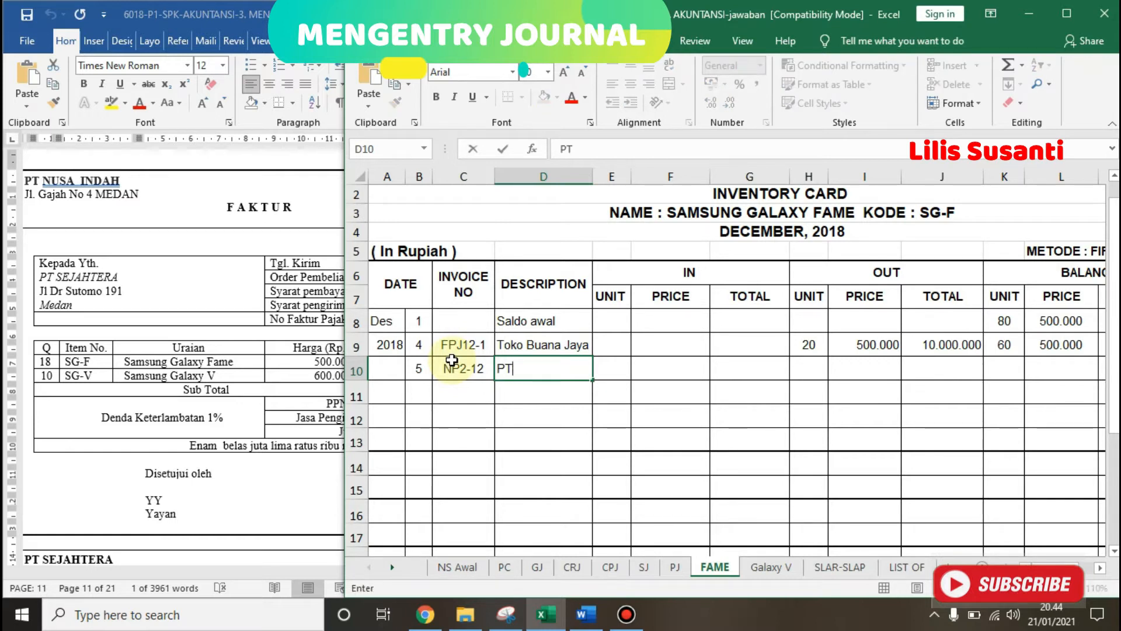
pyautogui.write('Nusa ')
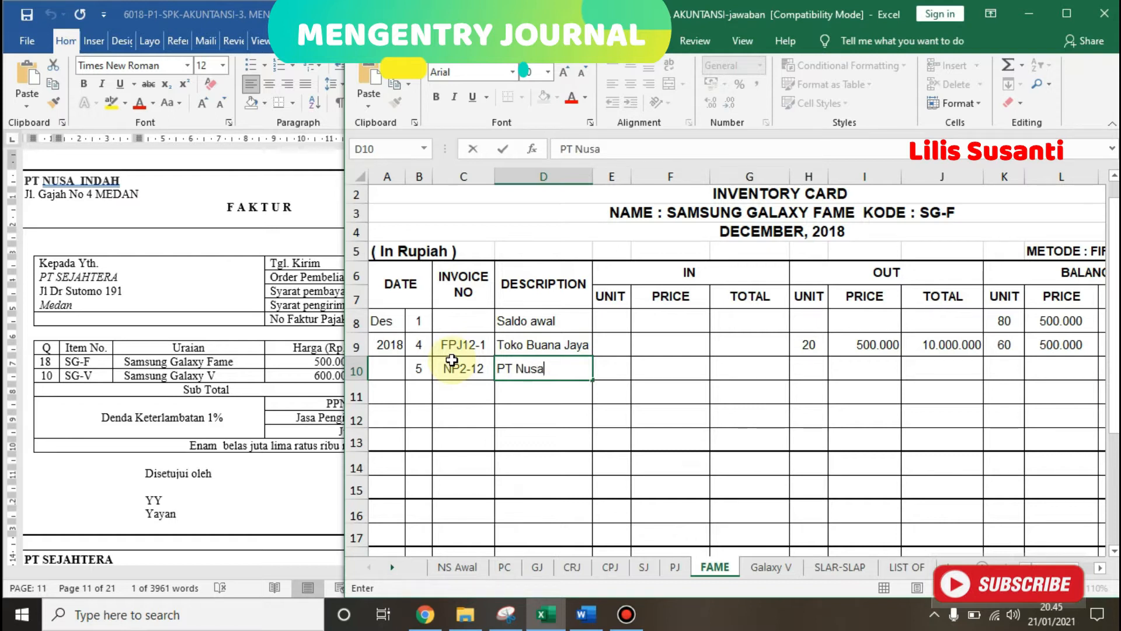
pyautogui.write('Indah')
pyautogui.press('Tab')
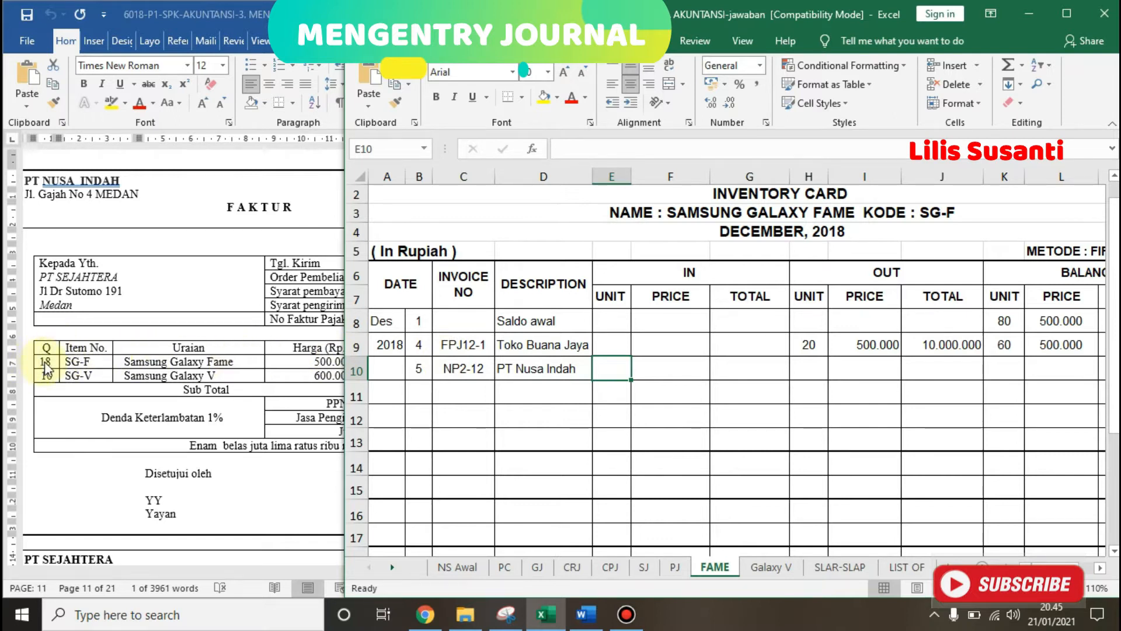
# - Record the invoice's Samsung Galaxy Fame purchase as 18 units in at a price of 500000
pyautogui.write('1')
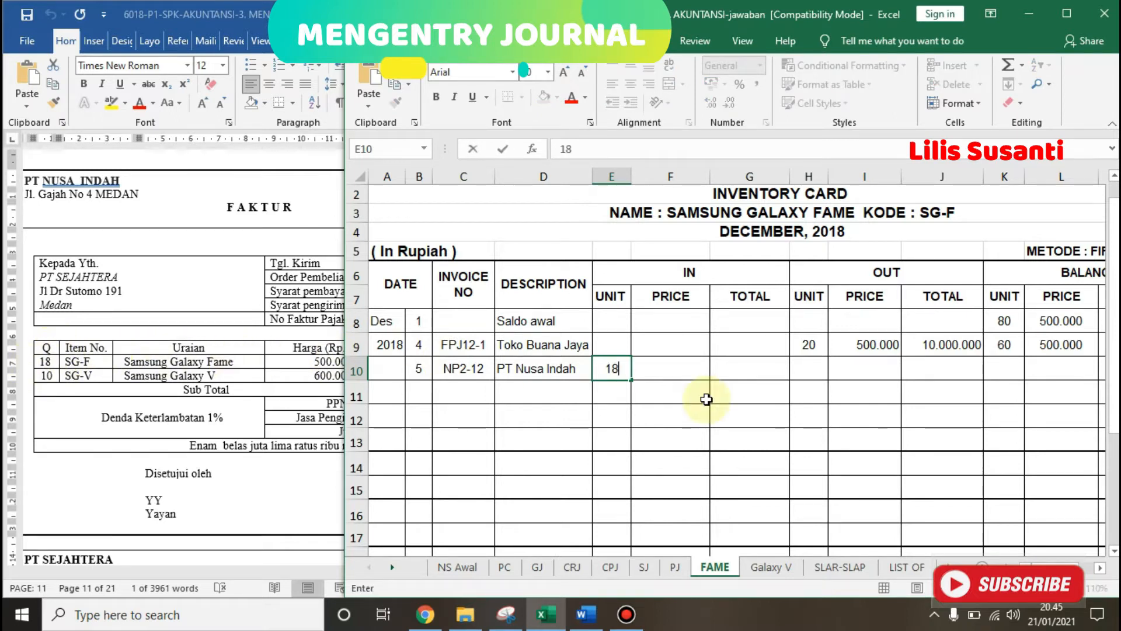
pyautogui.write('8')
pyautogui.press('Tab')
pyautogui.click(282, 377)
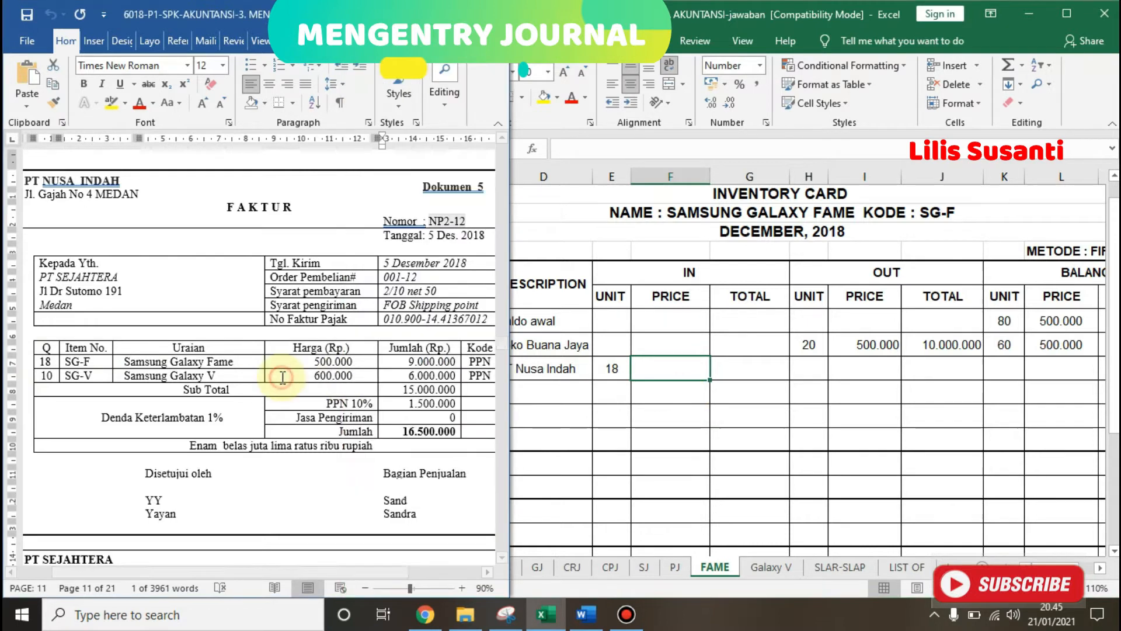
pyautogui.click(654, 370)
pyautogui.write('500000')
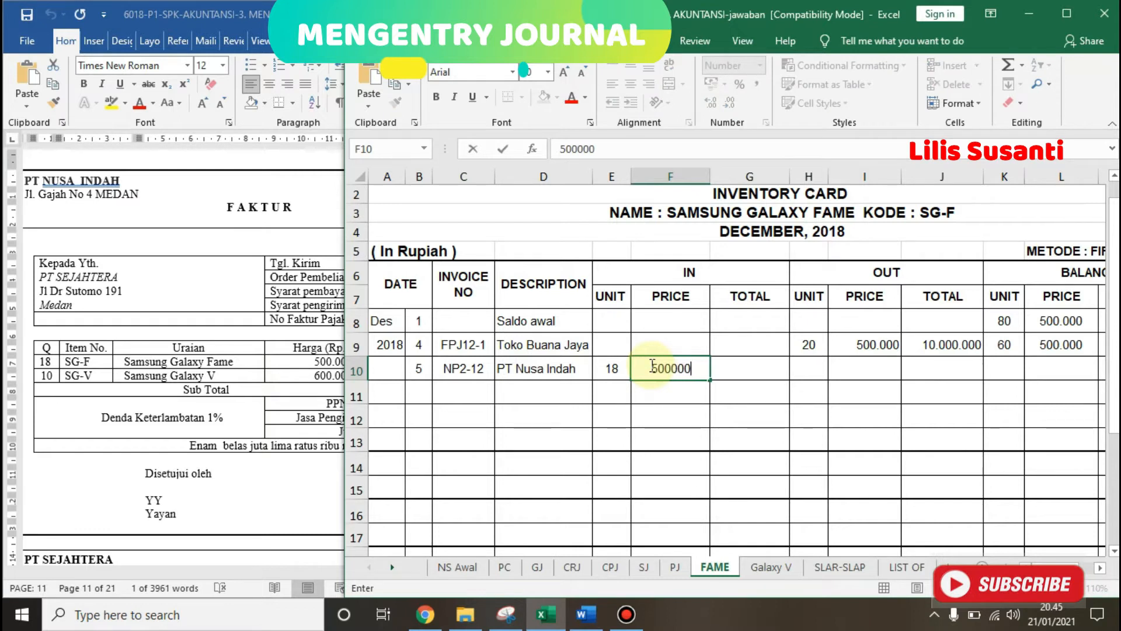
pyautogui.press('Tab')
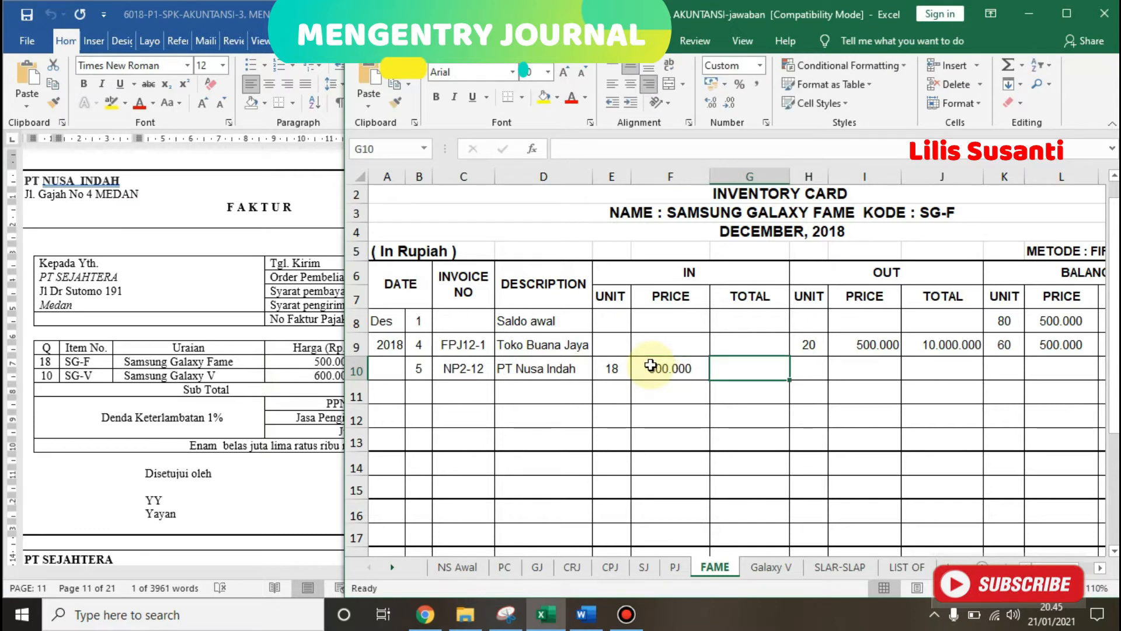
# - Calculate the PT Nusa Indah IN total as unit times price (E10*F10) and compare it with the invoice's SG-F amount
pyautogui.write('=')
pyautogui.press('Left')
pyautogui.press('Left')
pyautogui.write('*')
pyautogui.click(649, 365)
pyautogui.press('Return')
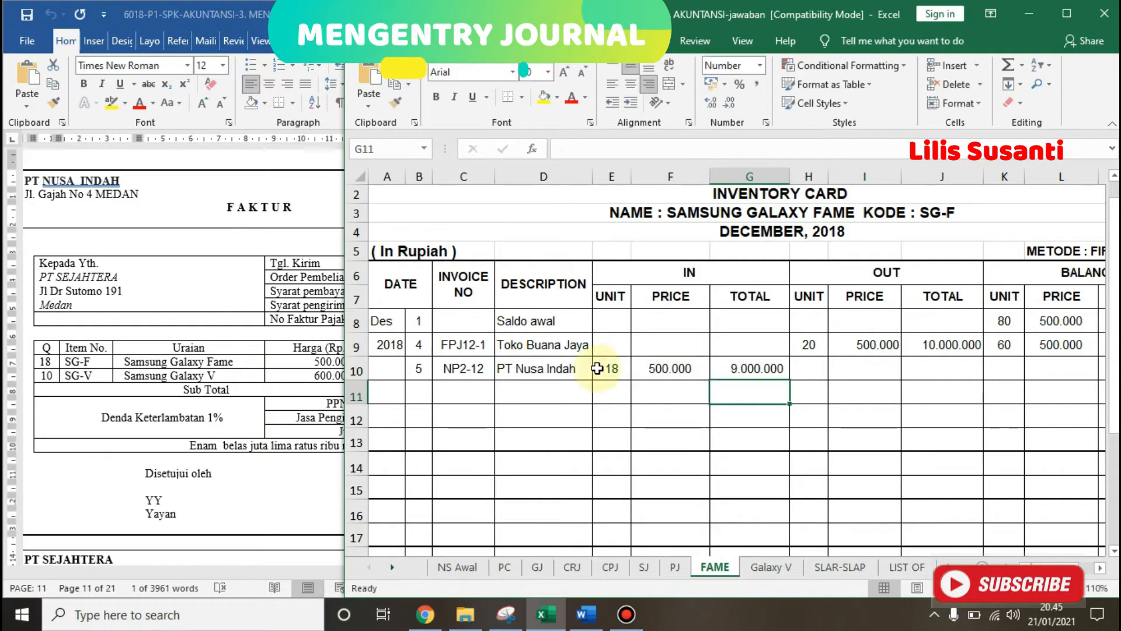
pyautogui.click(316, 410)
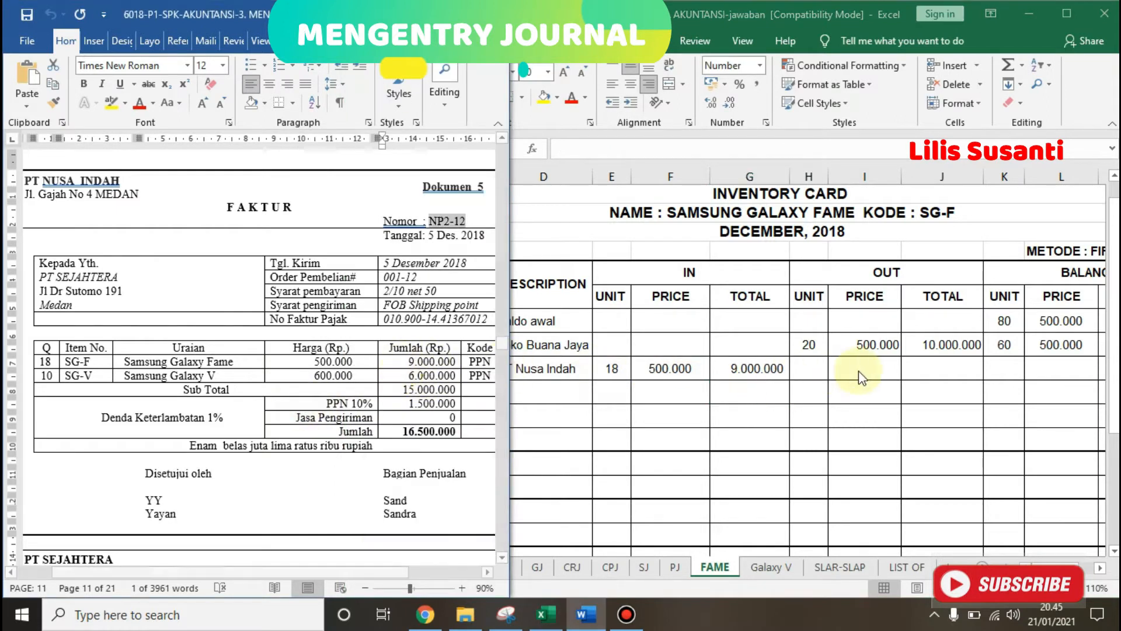
pyautogui.hotkey('alt', 'Tab')
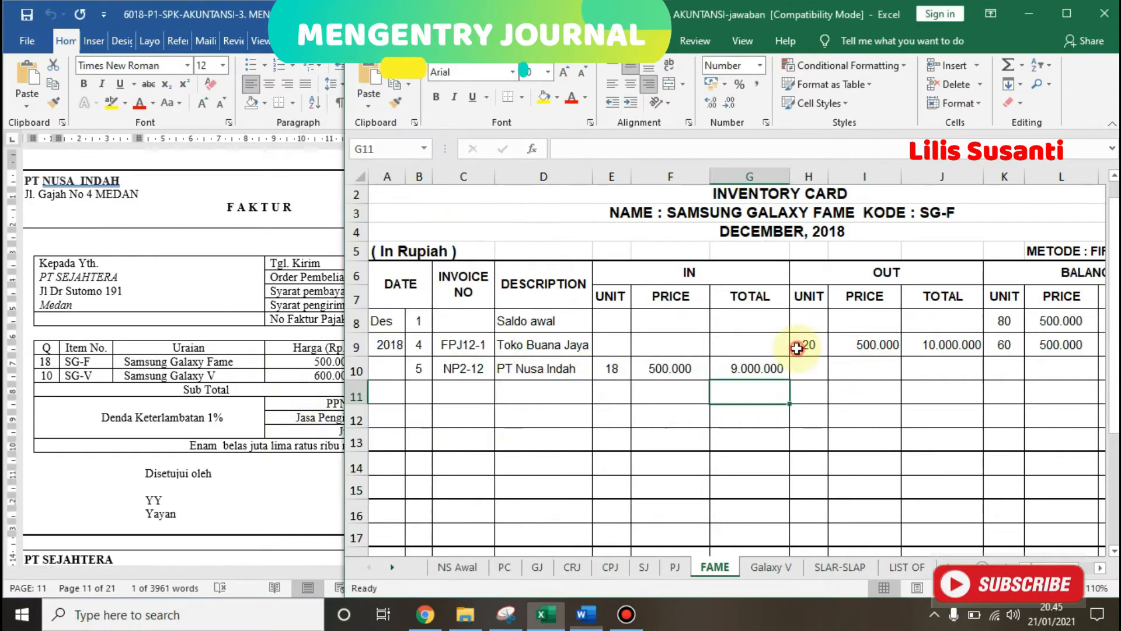
# - Calculate the PT Nusa Indah balance units on the FAME card with the formula =K9+E10
pyautogui.click(1000, 371)
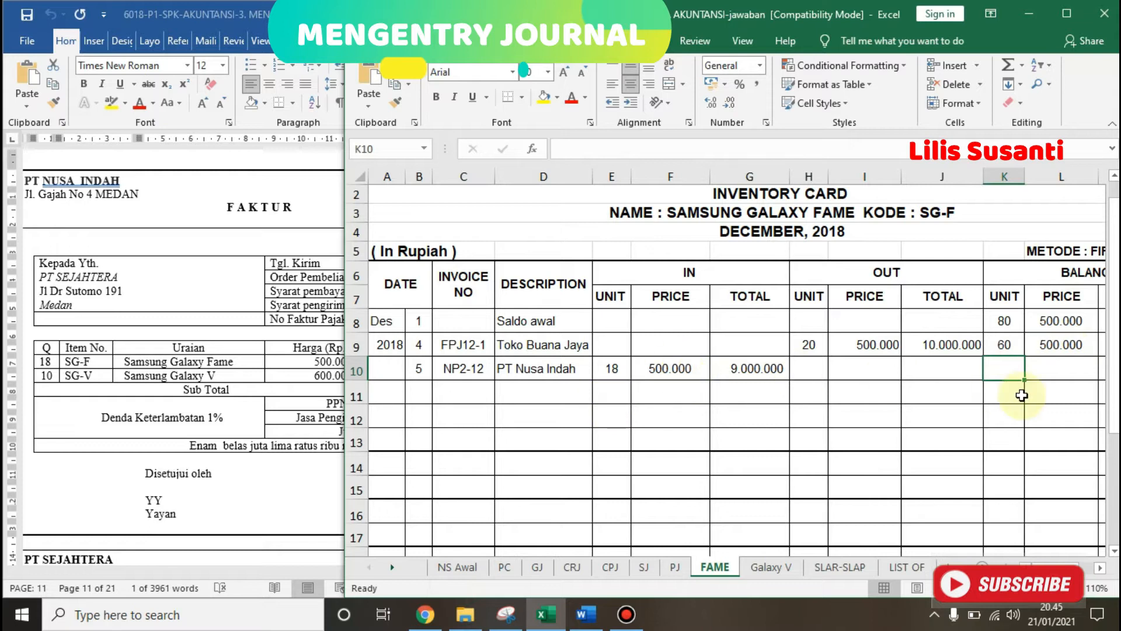
pyautogui.write('=')
pyautogui.press('Up')
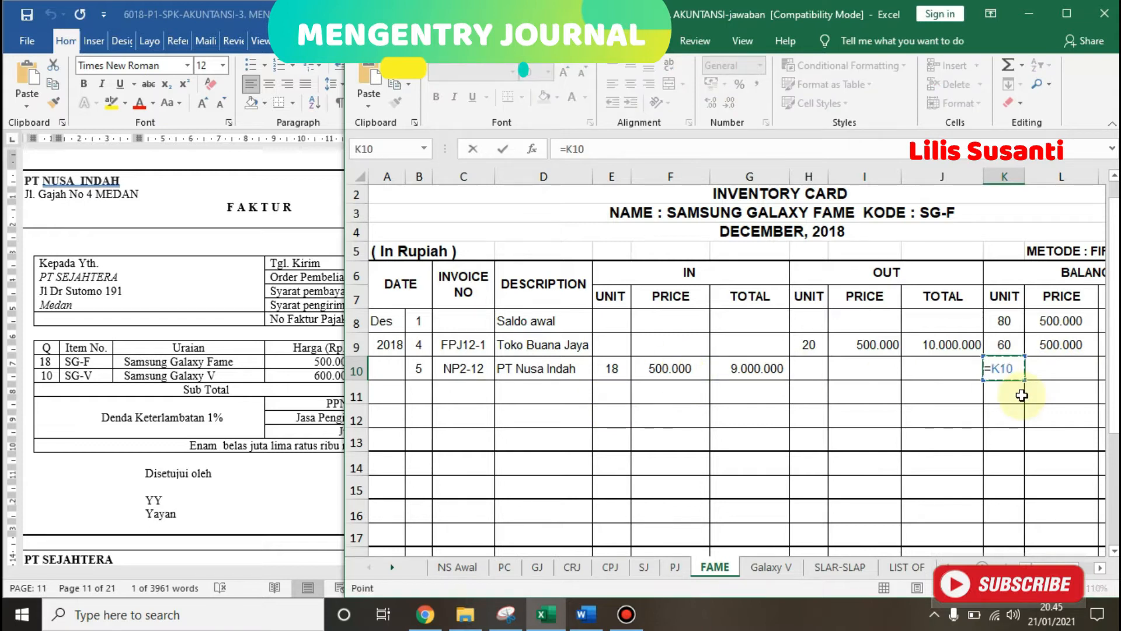
pyautogui.write('+')
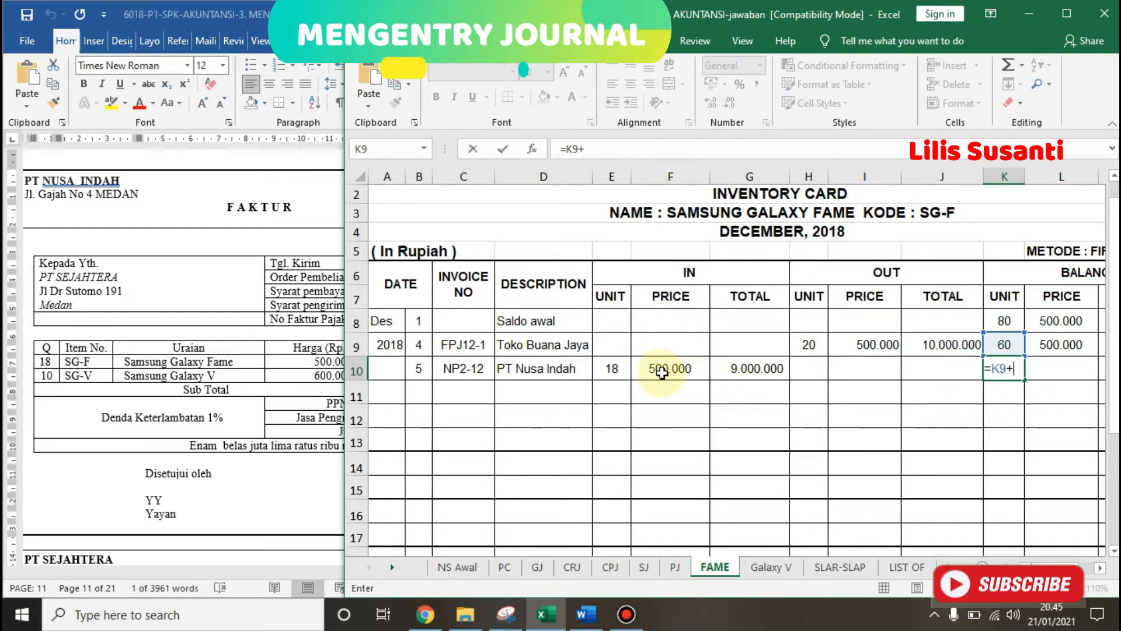
pyautogui.click(599, 373)
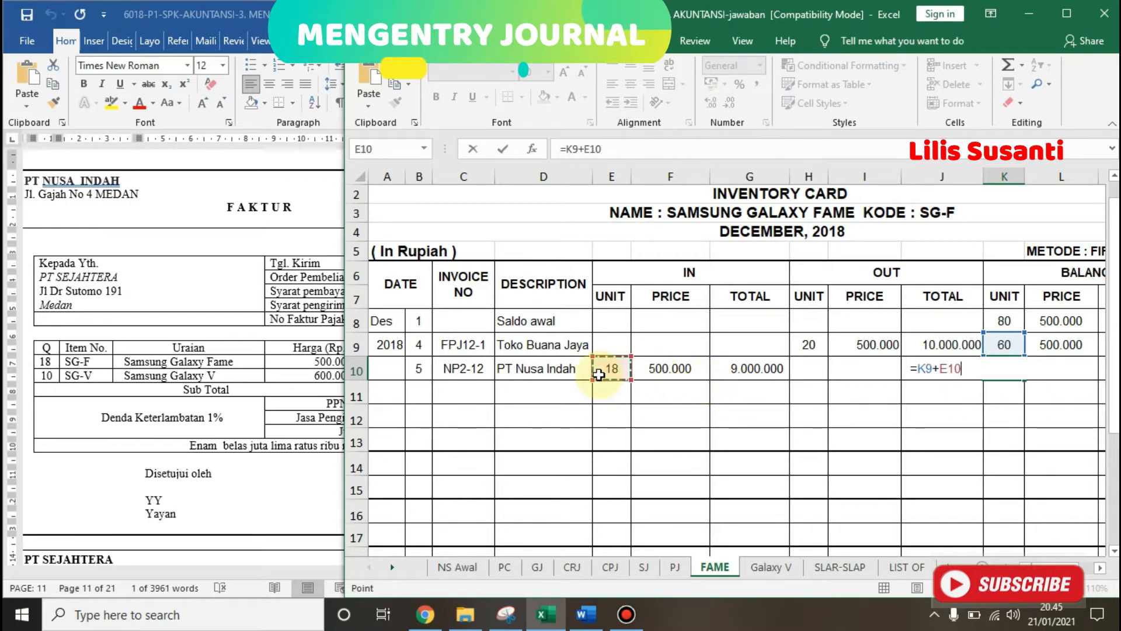
pyautogui.press('Return')
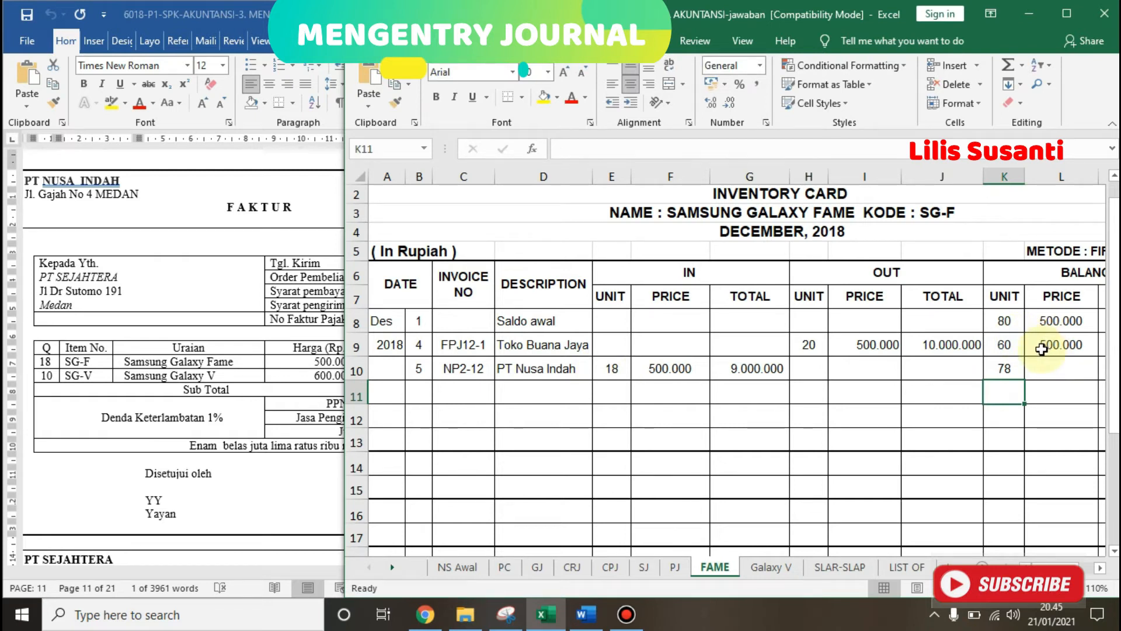
# - Narrow the OUT Total column on the FAME card slightly
pyautogui.press('Right')
pyautogui.press('Up')
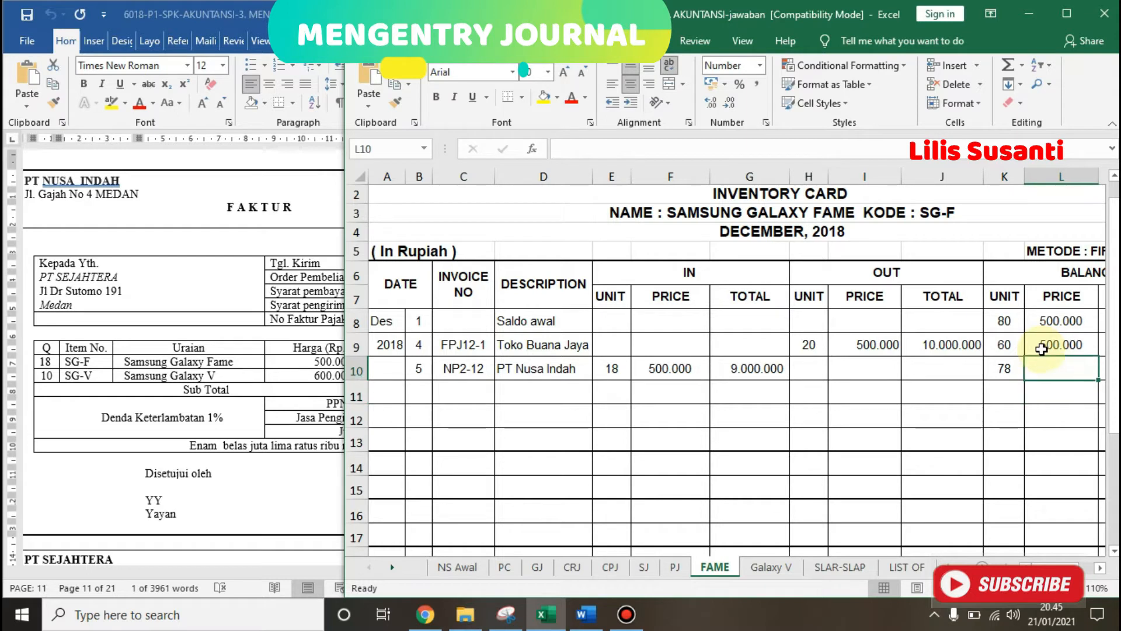
pyautogui.click(1003, 344)
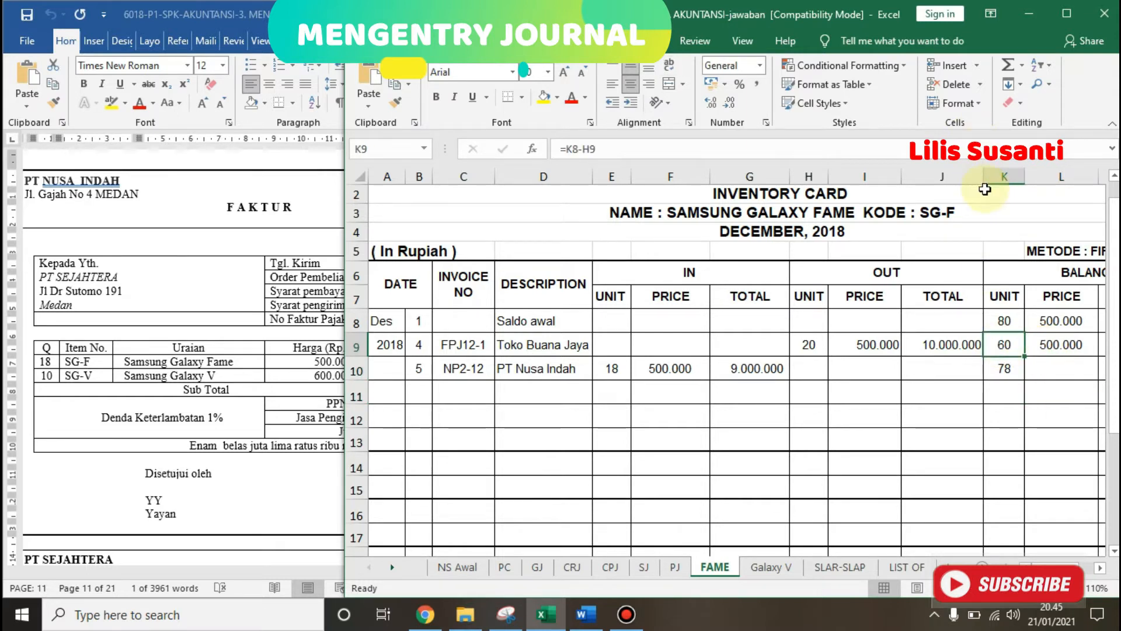
pyautogui.moveTo(985, 176); pyautogui.dragTo(970, 176)
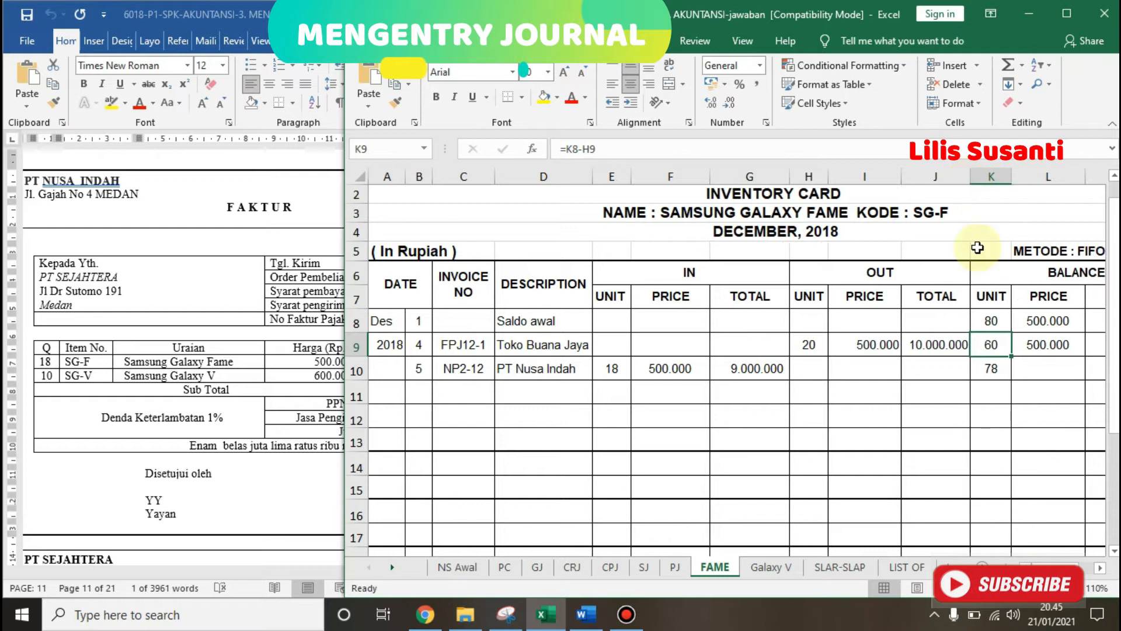
pyautogui.click(994, 393)
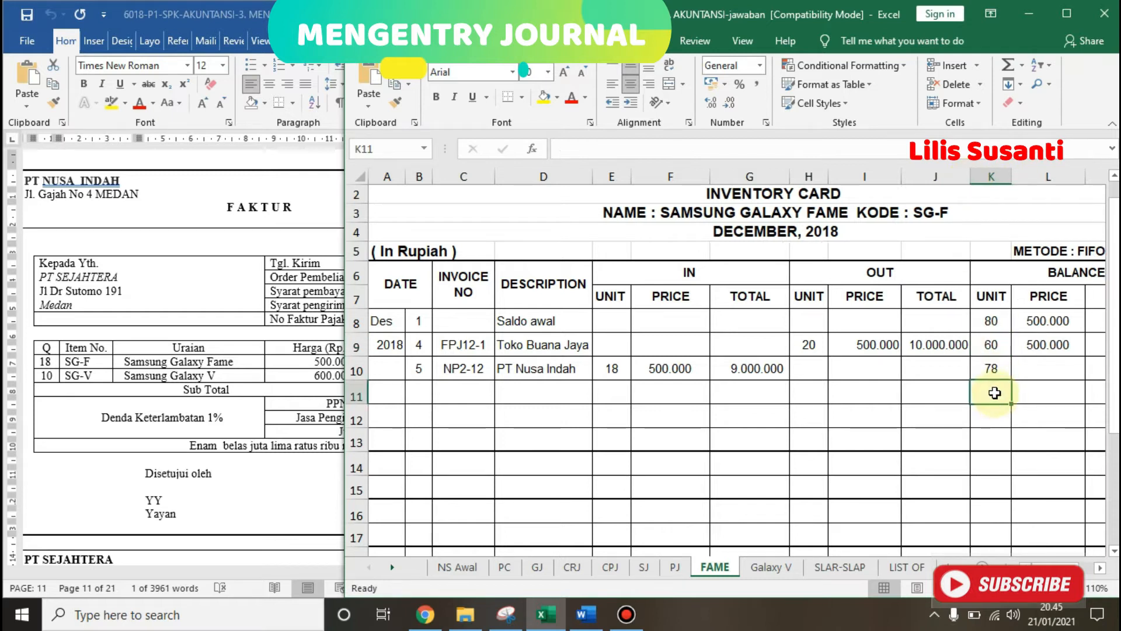
# - Copy the balance price and total from the Toko Buana Jaya row to the PT Nusa Indah row of the FAME card
pyautogui.click(1042, 346)
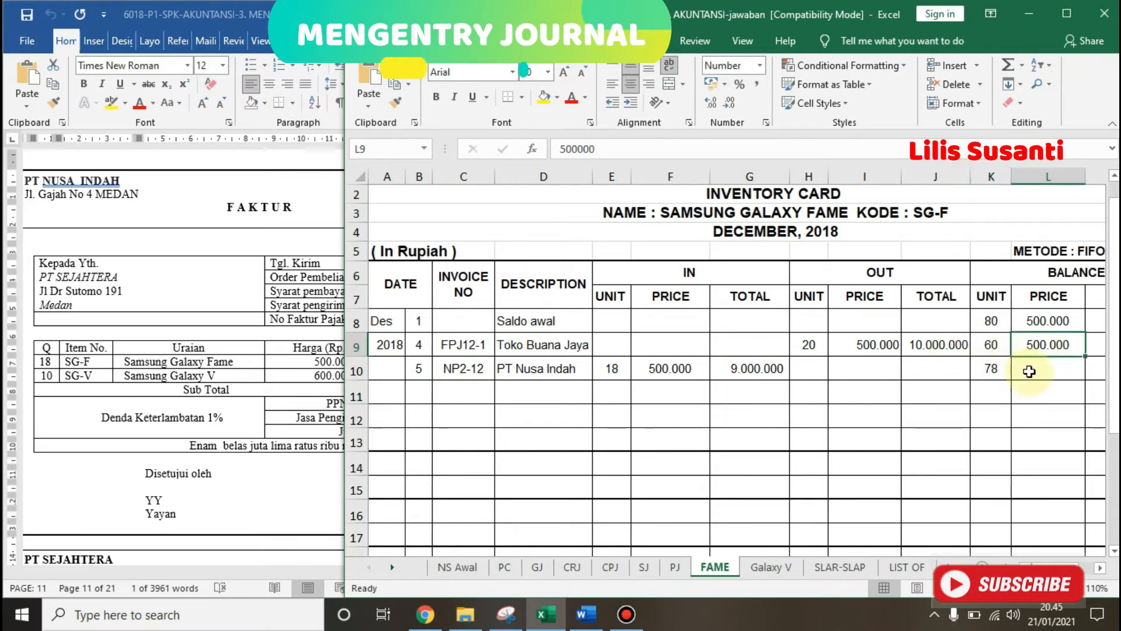
pyautogui.hotkey('shift', 'Right')
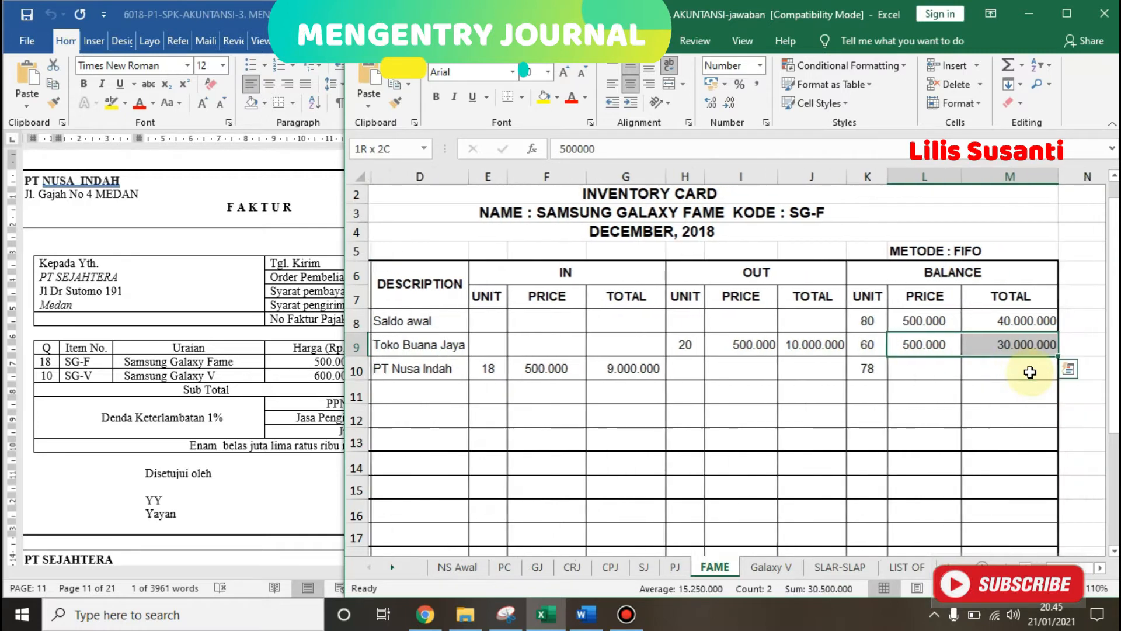
pyautogui.hotkey('ctrl', 'c')
pyautogui.press('Down')
pyautogui.hotkey('shift', 'Right')
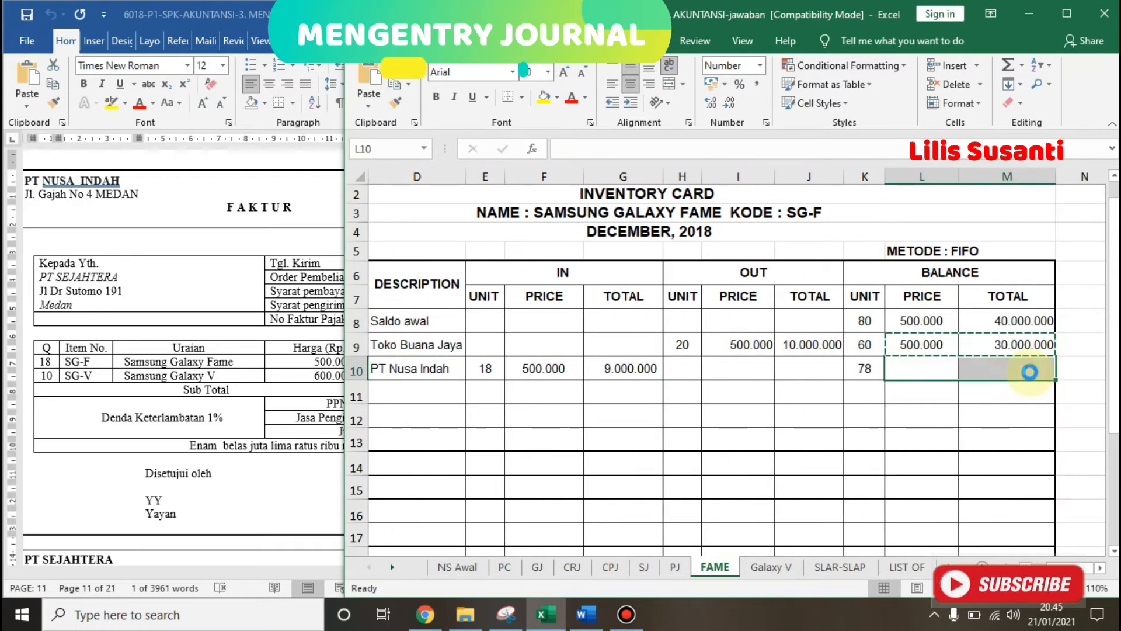
pyautogui.press('Return')
pyautogui.click(1029, 371)
pyautogui.press('Home')
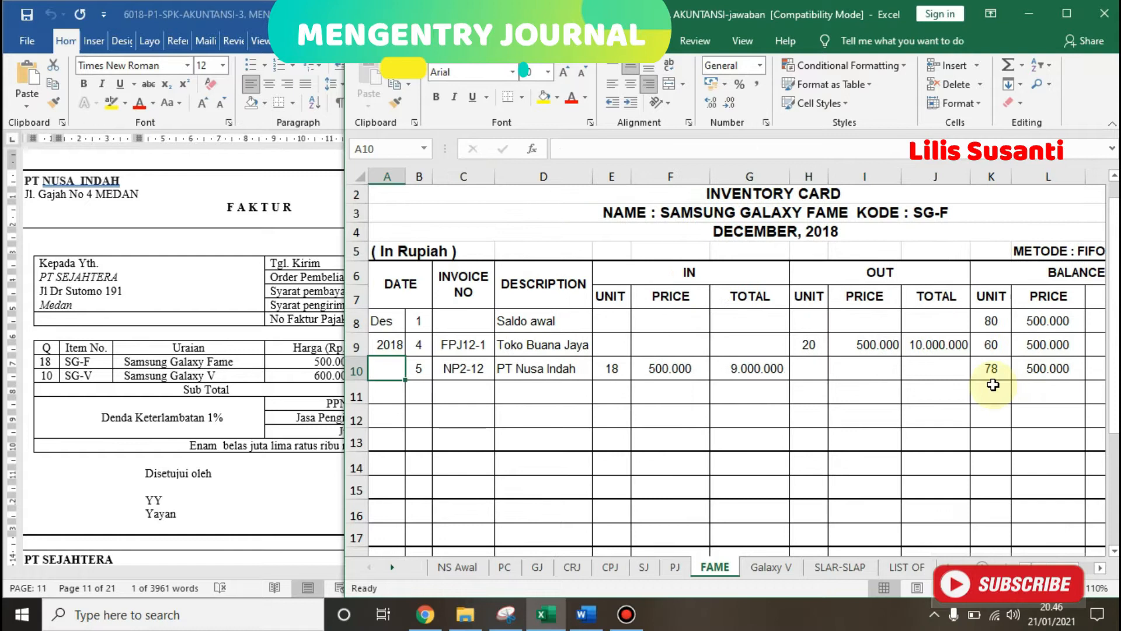
# - Copy the day, invoice number and description of the PT Nusa Indah entry into row 10 of the Galaxy V card
pyautogui.moveTo(415, 368); pyautogui.dragTo(537, 368)
pyautogui.hotkey('ctrl', 'c')
pyautogui.press('Down')
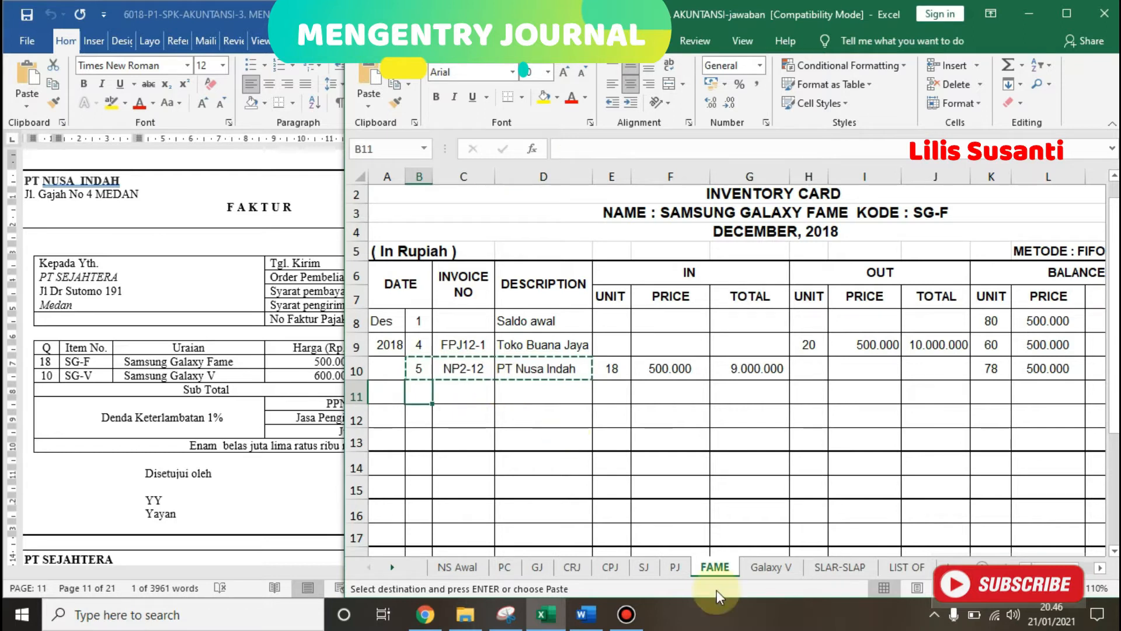
pyautogui.click(770, 567)
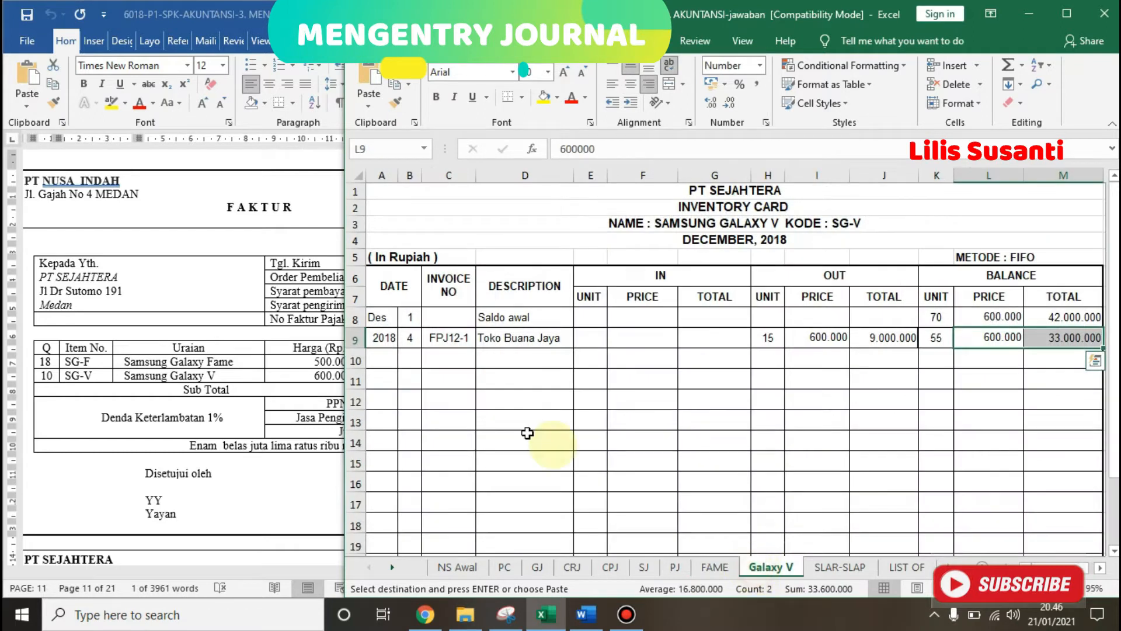
pyautogui.click(414, 362)
pyautogui.press('Return')
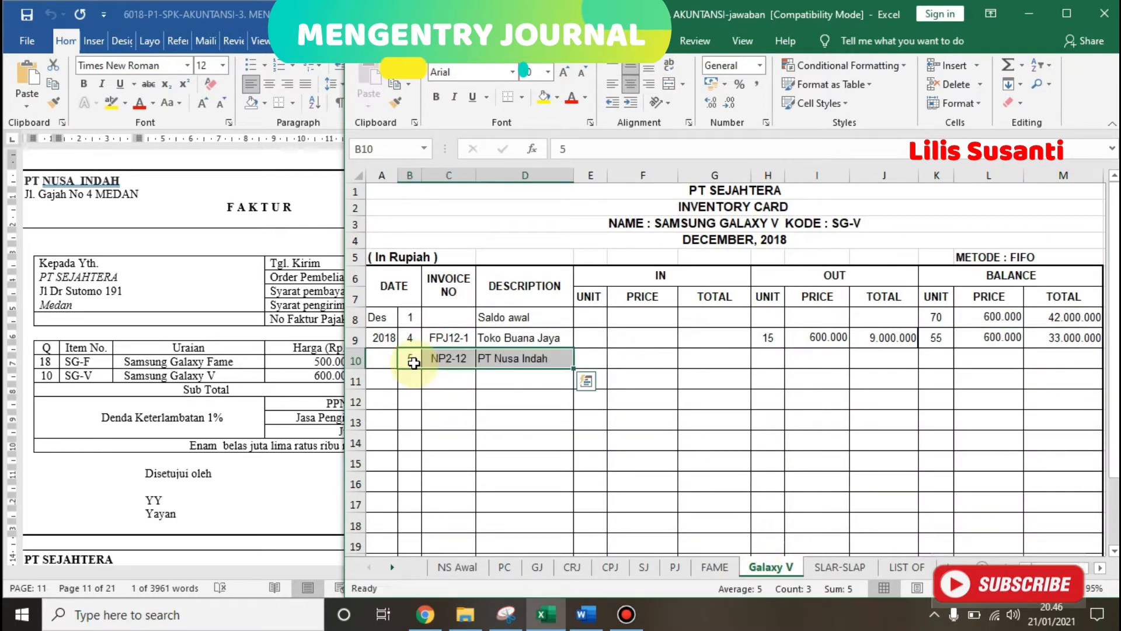
# - Record the invoice's Samsung Galaxy V purchase as 10 units in at a price of 600000
pyautogui.press('Right')
pyautogui.press('Right')
pyautogui.press('Right')
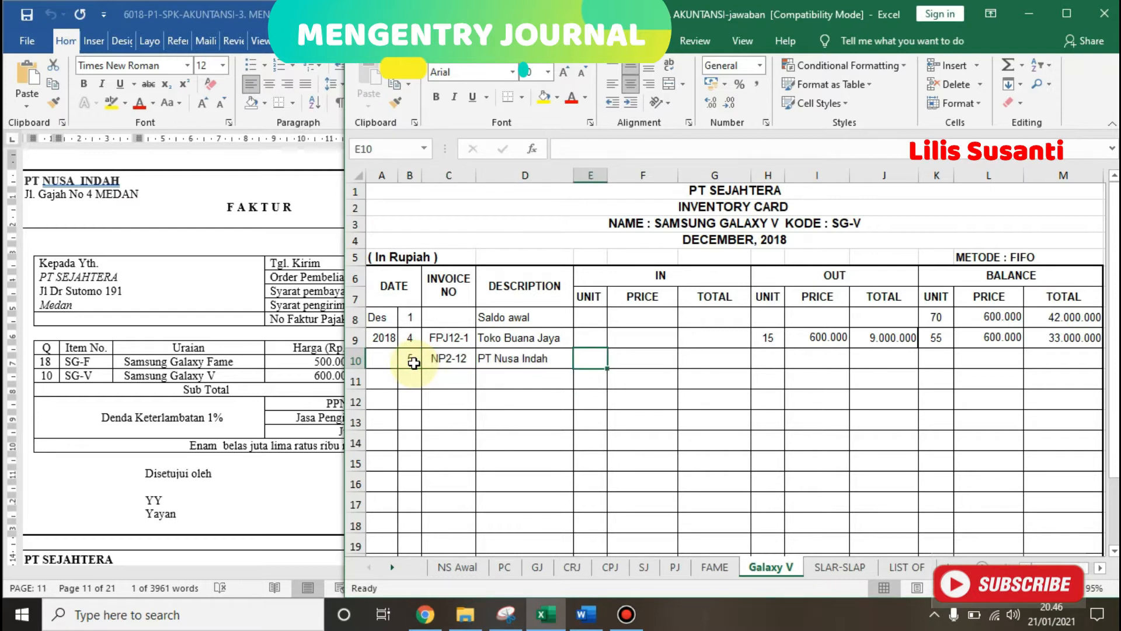
pyautogui.write('10')
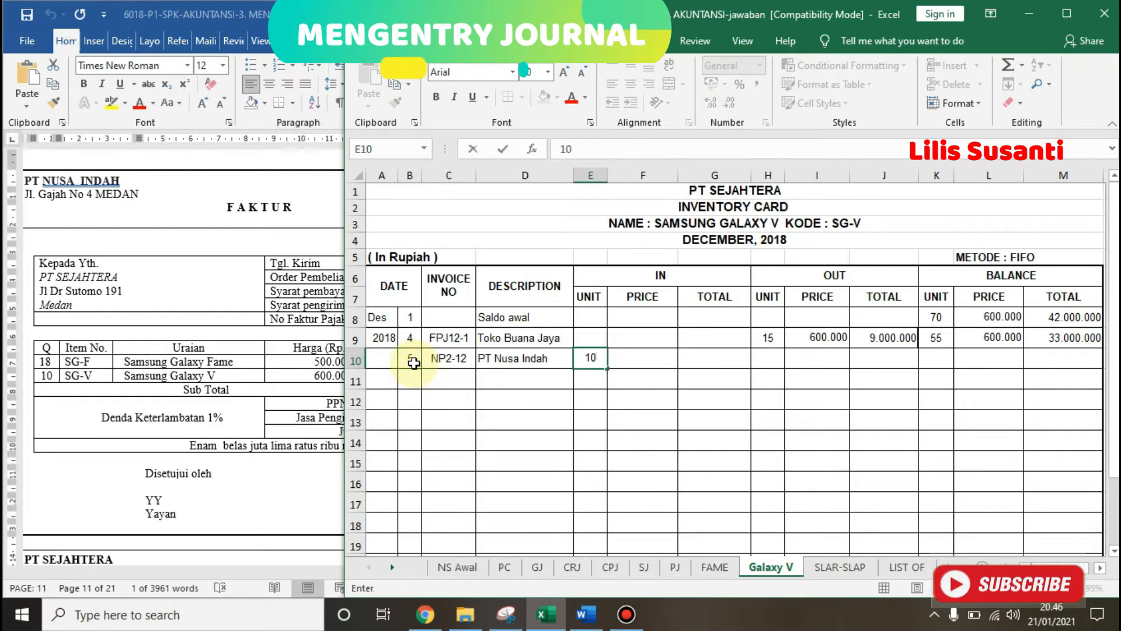
pyautogui.press('Right')
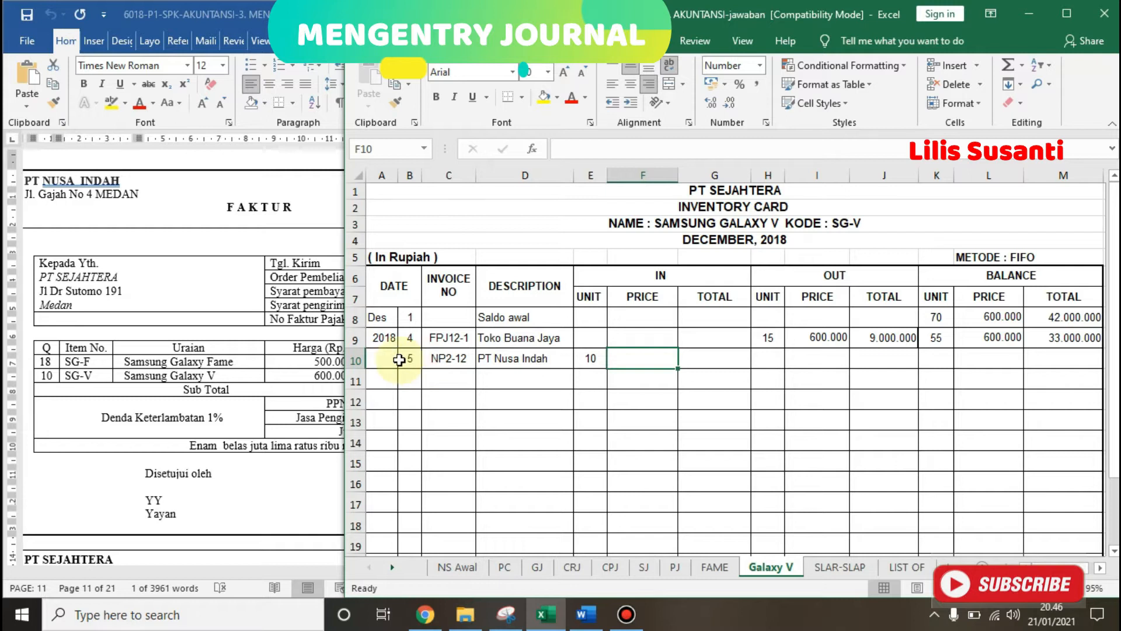
pyautogui.write('600000')
pyautogui.press('Tab')
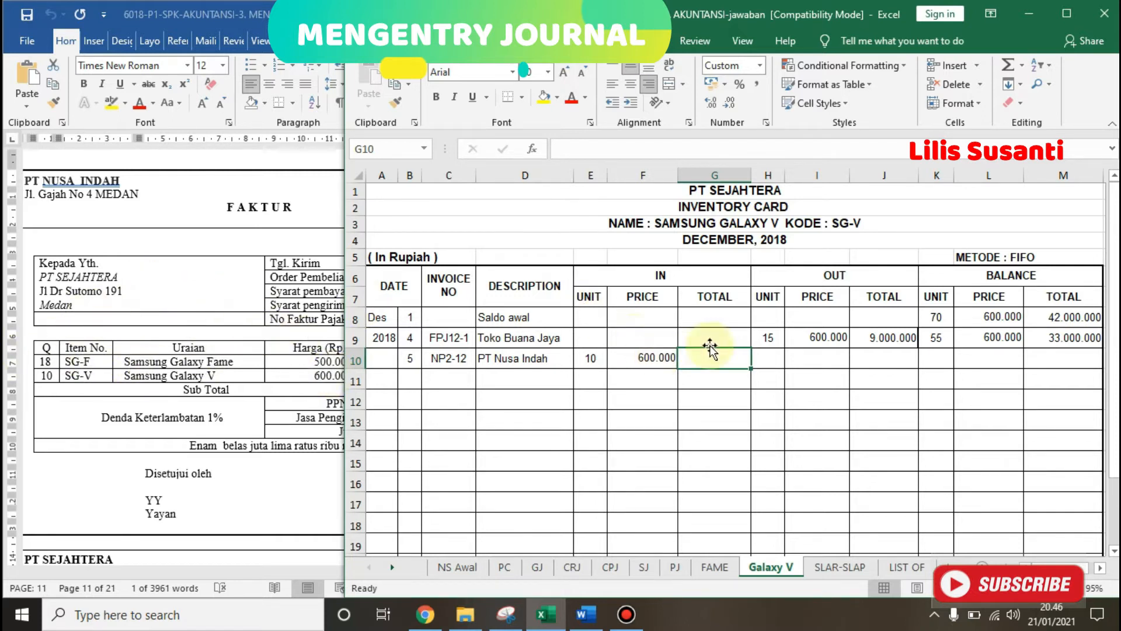
# - Calculate the PT Nusa Indah IN total on the Galaxy V card as unit times price
pyautogui.write('=')
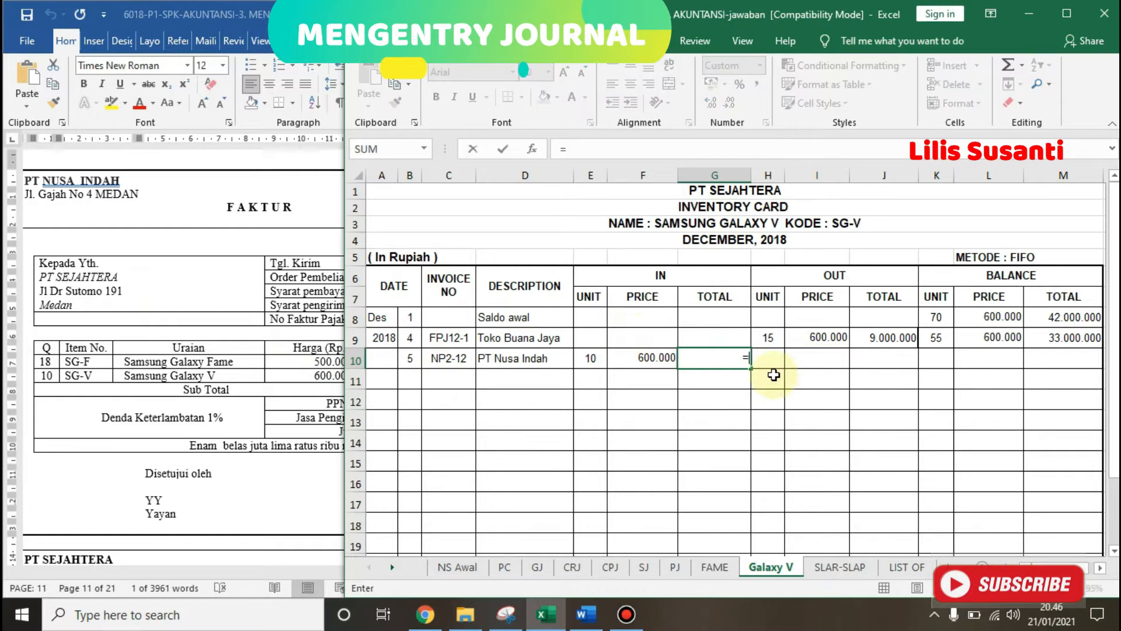
pyautogui.press('Left')
pyautogui.press('Left')
pyautogui.write('*')
pyautogui.press('Left')
pyautogui.press('Return')
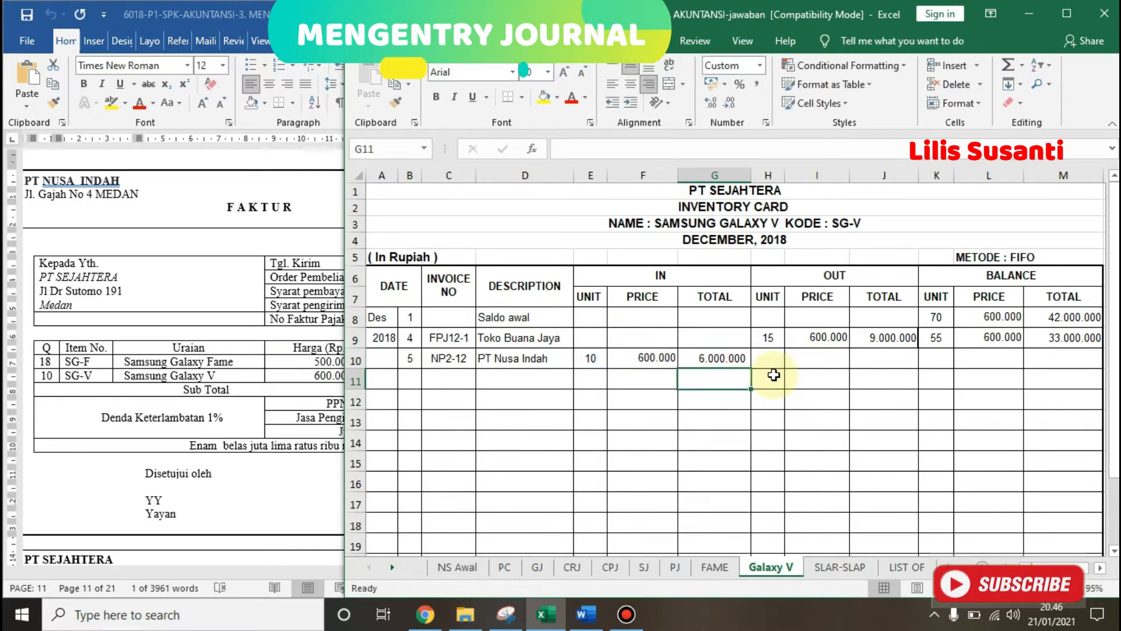
# - Calculate the PT Nusa Indah balance units on the Galaxy V card by adding the 10 incoming units to the previous balance
pyautogui.click(938, 359)
pyautogui.write('=')
pyautogui.press('Up')
pyautogui.write('+')
pyautogui.click(593, 358)
pyautogui.press('Return')
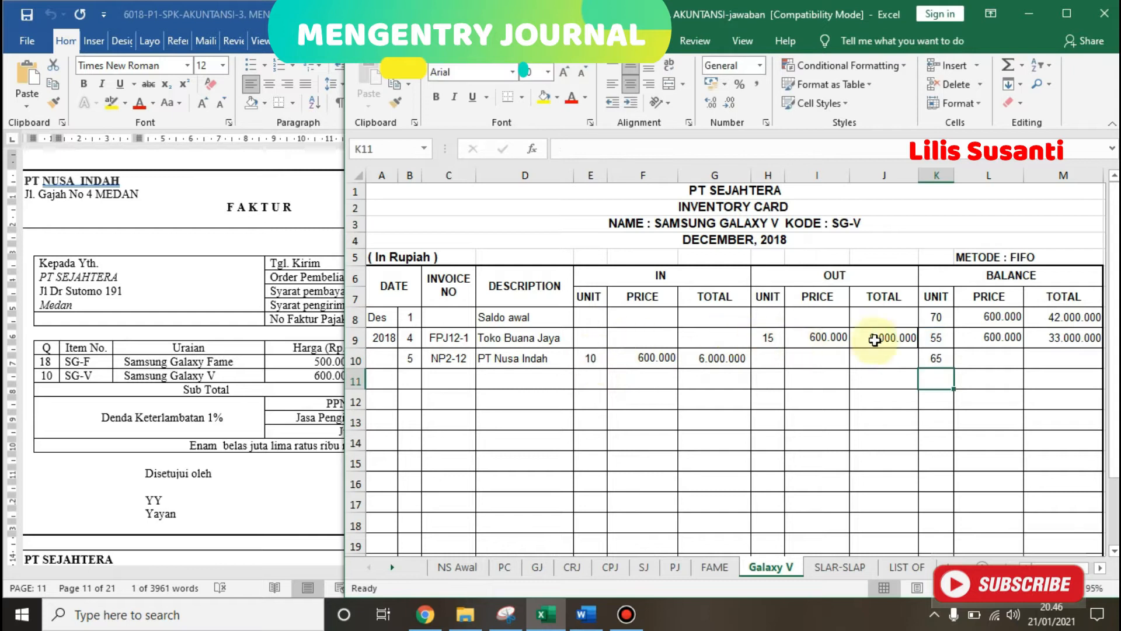
# - Copy the balance price and total from the Toko Buana Jaya row to the PT Nusa Indah row of the Galaxy V card
pyautogui.moveTo(992, 337); pyautogui.dragTo(1045, 337)
pyautogui.hotkey('ctrl', 'c')
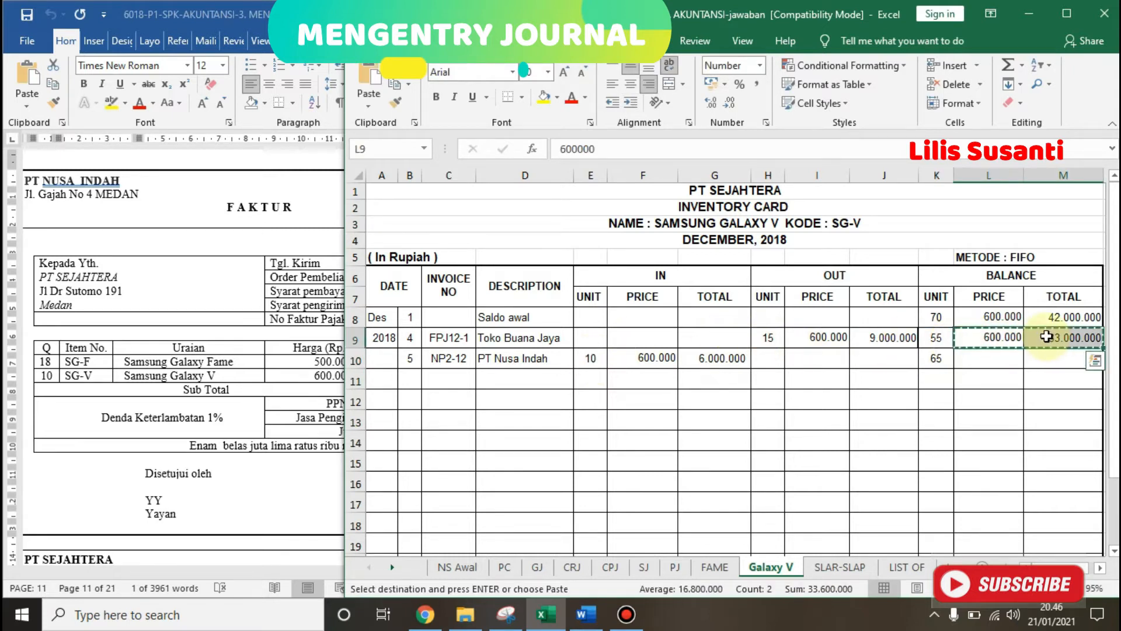
pyautogui.press('Down')
pyautogui.press('Return')
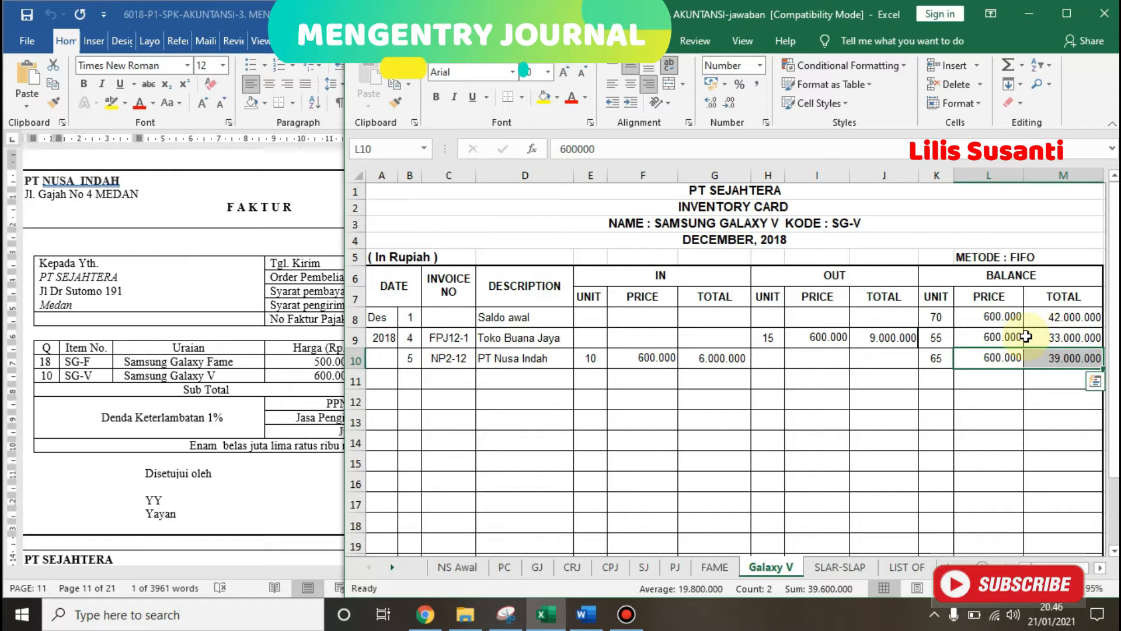
# - Highlight the ACCOUNT PAYABLE heading of the purchase journal in yellow
pyautogui.click(674, 566)
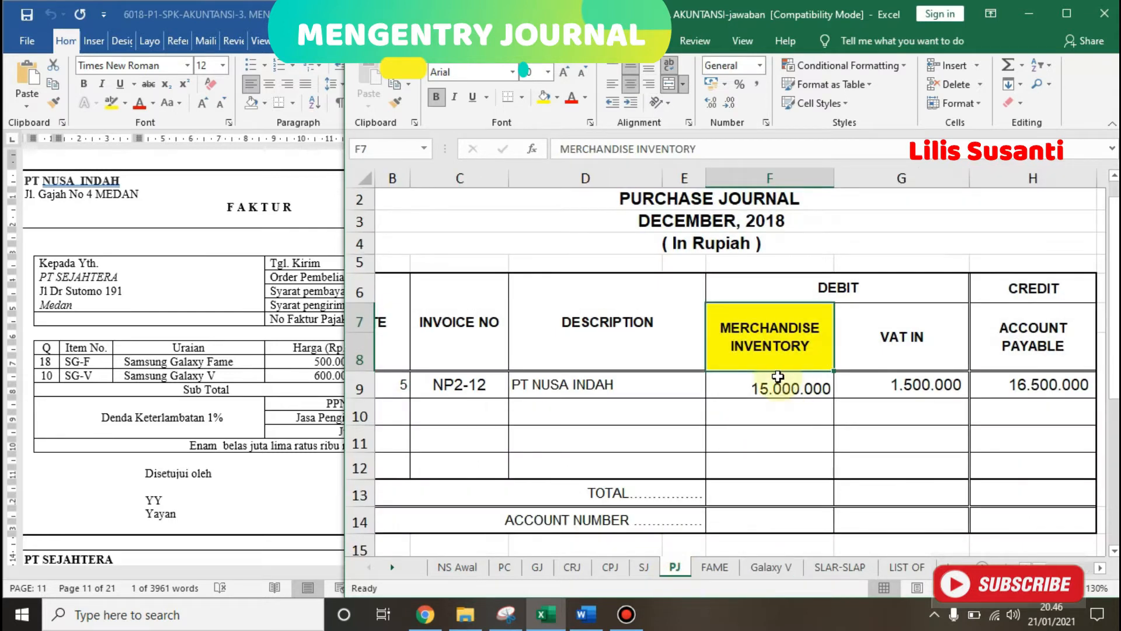
pyautogui.click(999, 333)
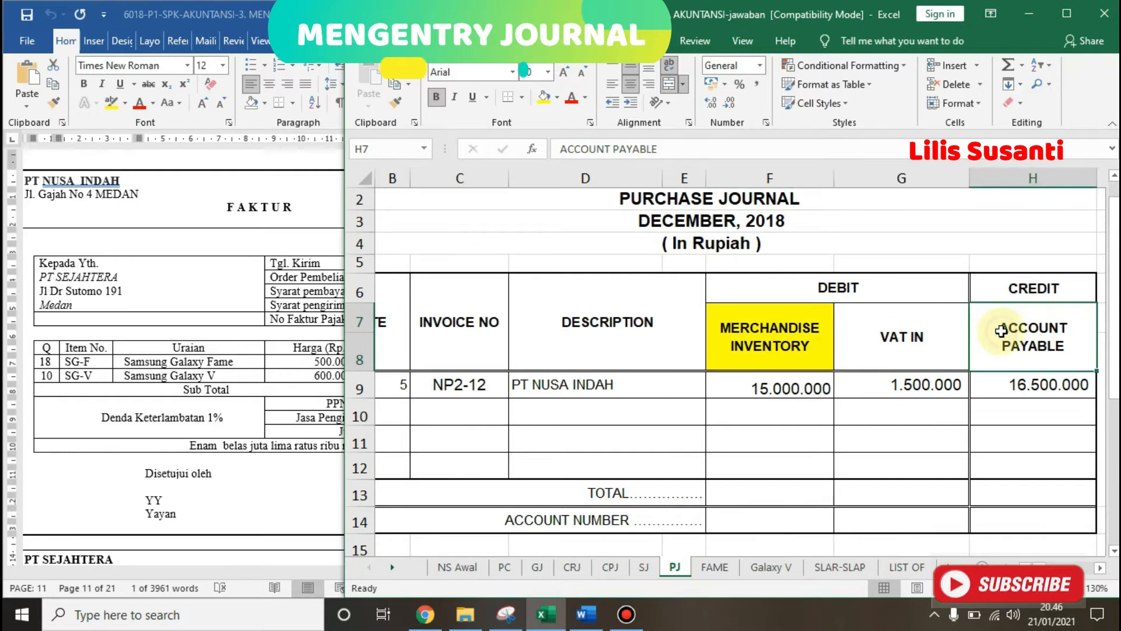
pyautogui.click(547, 97)
pyautogui.click(1007, 390)
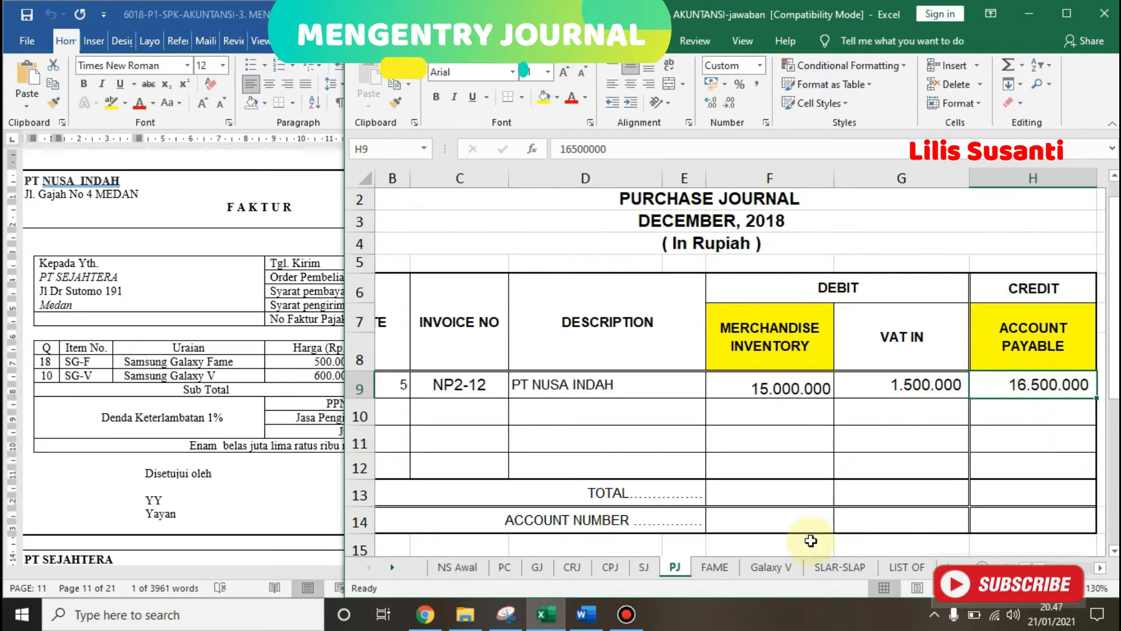
# - Start the purchase row in PT Nusa Indah's accounts payable subsidiary ledger with date 5, description Pembelian and reference PJ-1
pyautogui.click(822, 564)
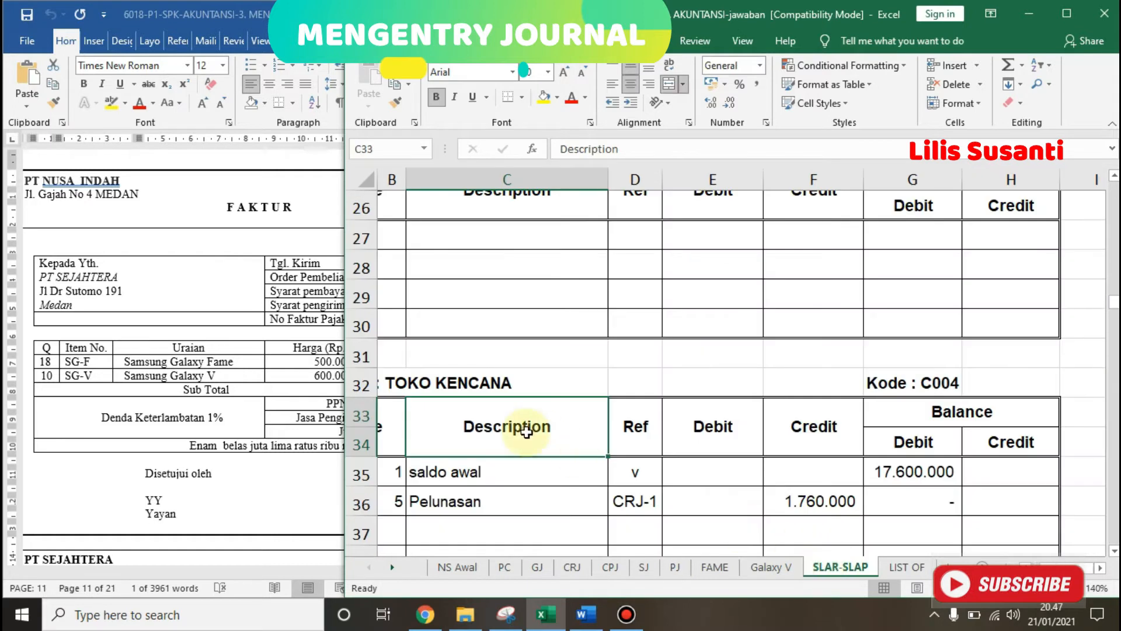
pyautogui.press('Down')
pyautogui.press('Down')
pyautogui.press('Down')
pyautogui.press('Down')
pyautogui.press('Down')
pyautogui.press('Down')
pyautogui.press('Down')
pyautogui.press('Down')
pyautogui.press('Down')
pyautogui.press('Down')
pyautogui.press('Down')
pyautogui.press('Down')
pyautogui.press('Down')
pyautogui.press('Down')
pyautogui.press('Down')
pyautogui.press('Down')
pyautogui.press('Down')
pyautogui.press('Down')
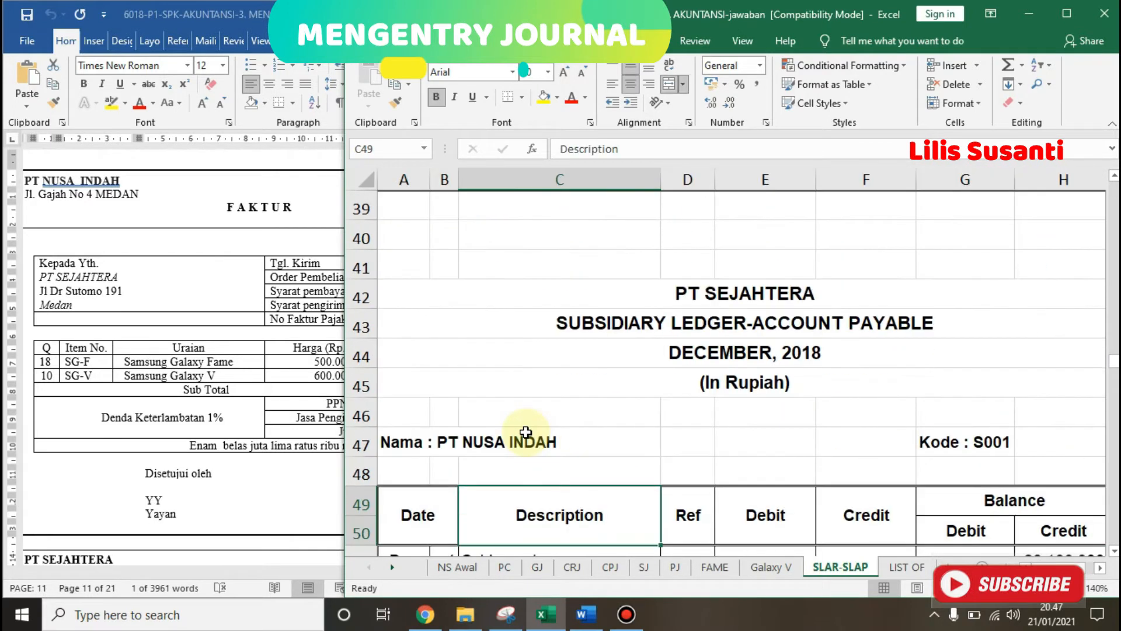
pyautogui.press('Down')
pyautogui.press('Down')
pyautogui.press('Down')
pyautogui.press('Down')
pyautogui.press('Down')
pyautogui.press('Down')
pyautogui.press('Down')
pyautogui.press('Down')
pyautogui.press('Down')
pyautogui.press('Down')
pyautogui.press('Down')
pyautogui.press('Up')
pyautogui.press('Up')
pyautogui.press('Up')
pyautogui.press('Up')
pyautogui.press('Up')
pyautogui.press('Up')
pyautogui.press('Up')
pyautogui.press('Up')
pyautogui.press('Up')
pyautogui.press('Up')
pyautogui.press('Up')
pyautogui.press('Up')
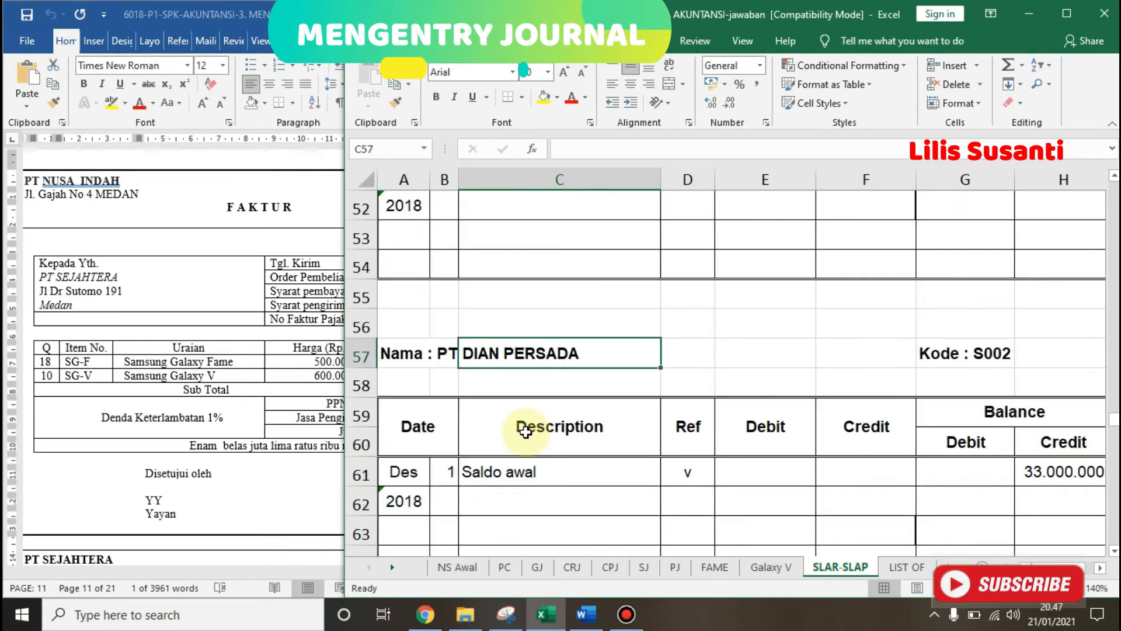
pyautogui.press('Up')
pyautogui.press('Up')
pyautogui.press('Down')
pyautogui.press('Down')
pyautogui.press('Down')
pyautogui.press('Left')
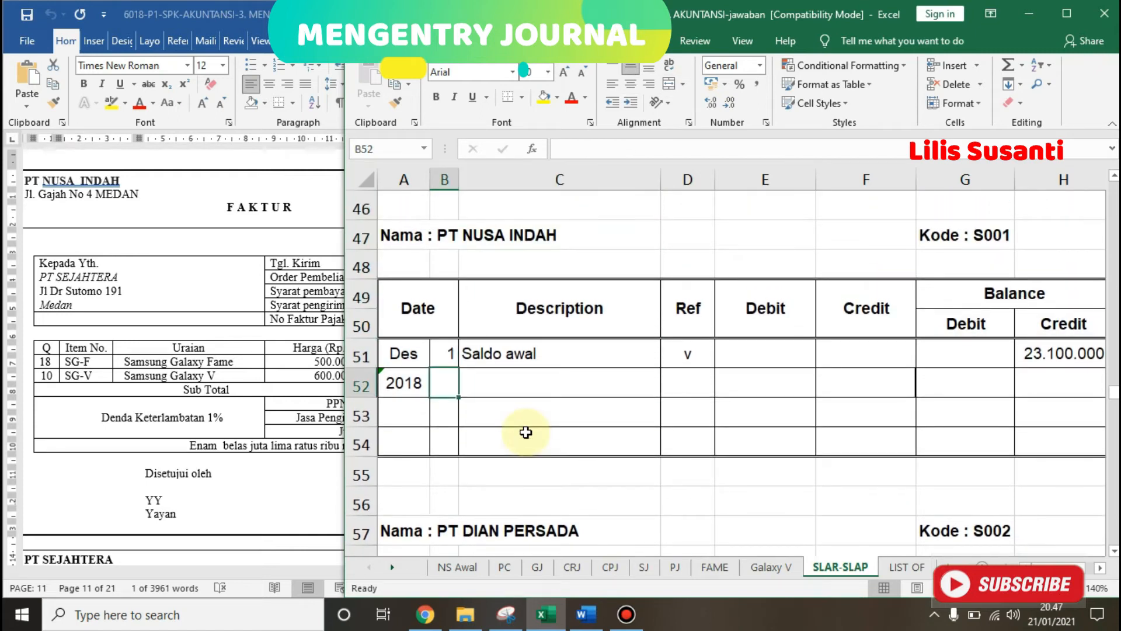
pyautogui.write('5')
pyautogui.press('Tab')
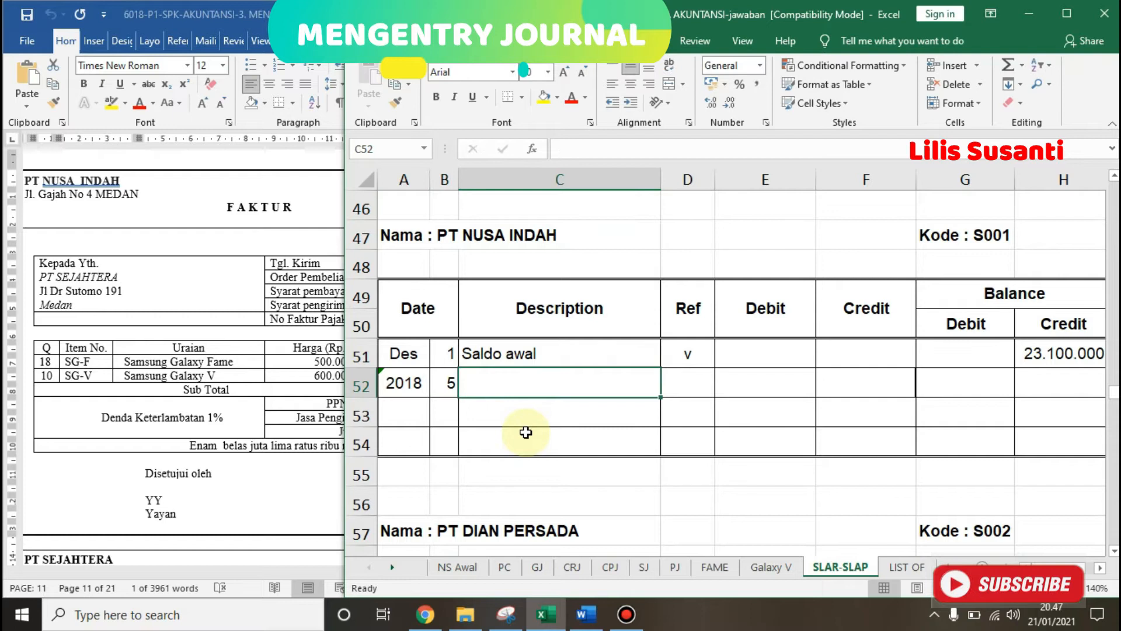
pyautogui.write('Pema')
pyautogui.press('BackSpace')
pyautogui.write('belian')
pyautogui.press('Tab')
pyautogui.write('PJ-1')
pyautogui.press('Tab')
pyautogui.press('Tab')
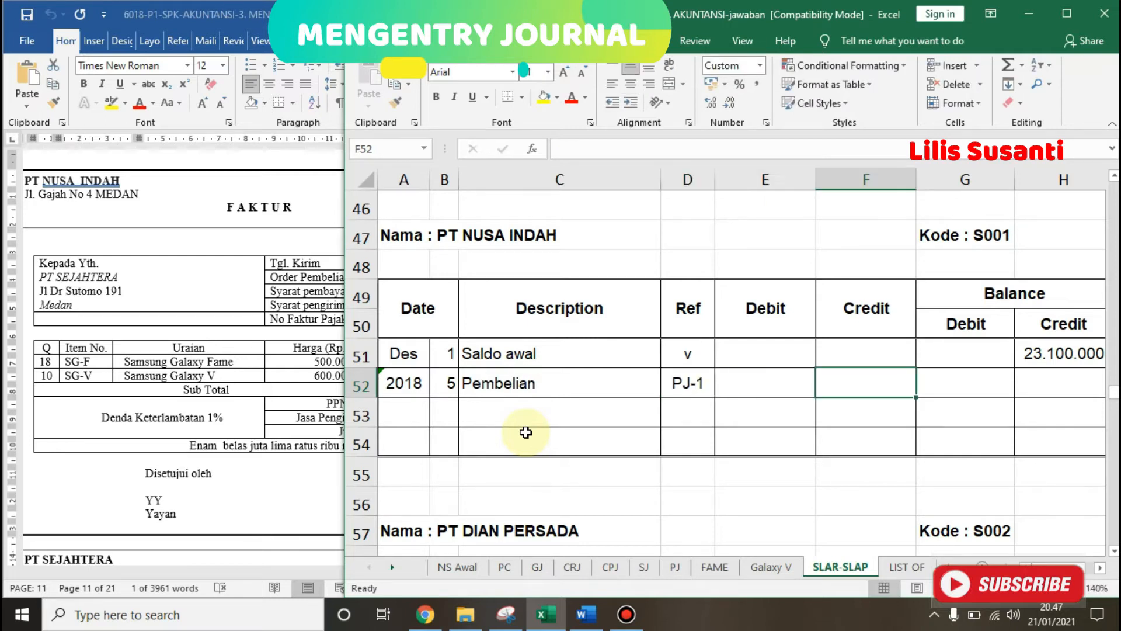
# - Enter 16500000 as the credit of the Pembelian row in PT Nusa Indah's ledger
pyautogui.write('1')
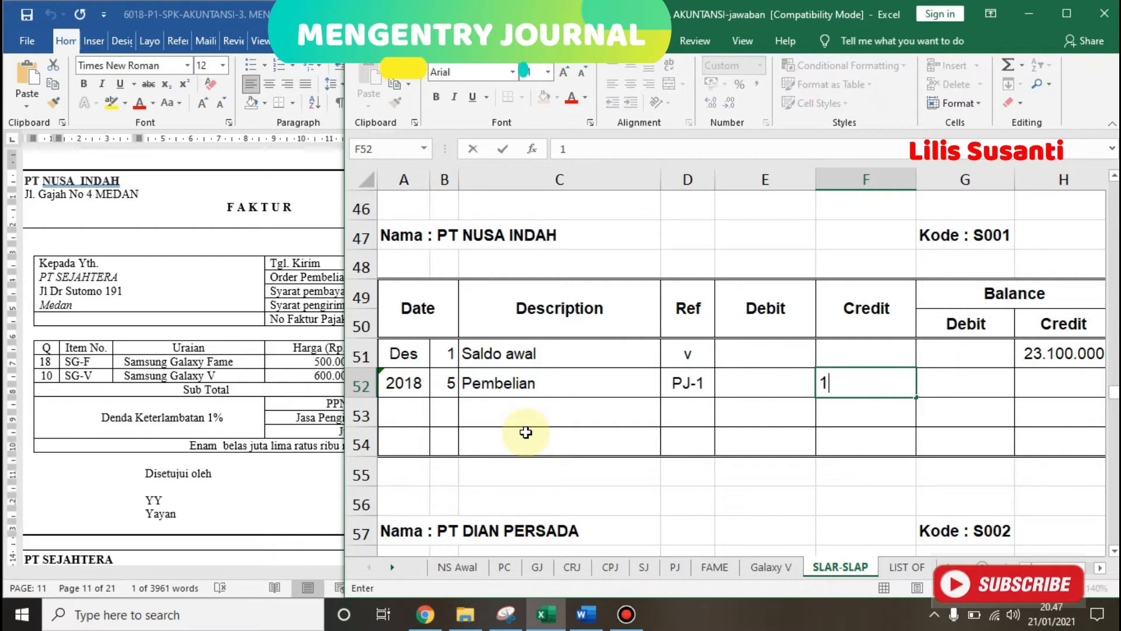
pyautogui.write('6500')
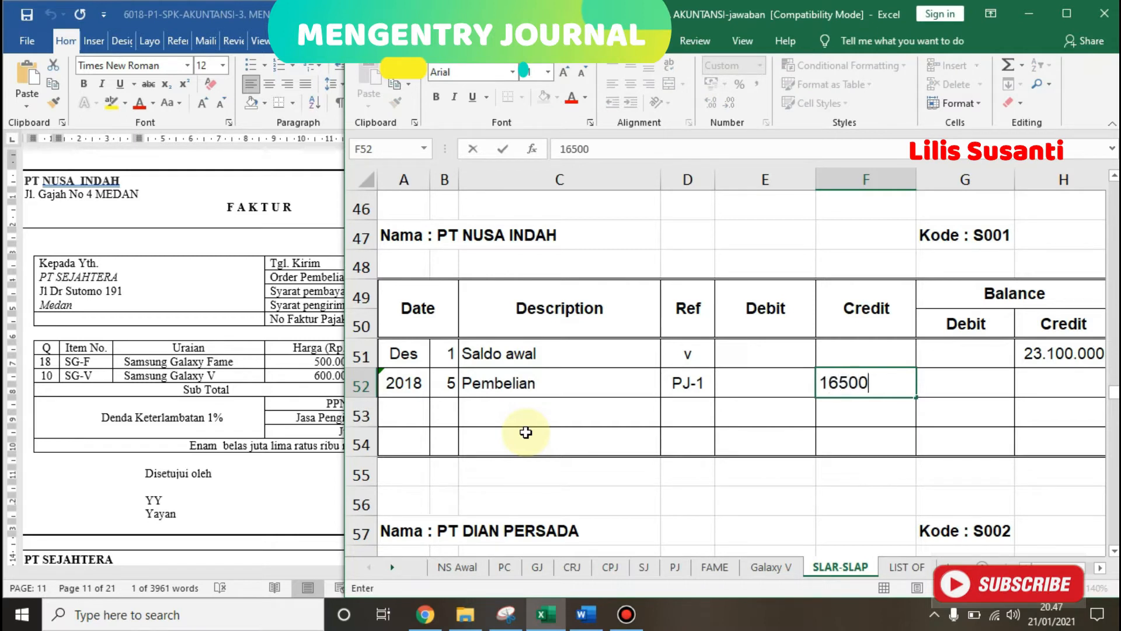
pyautogui.write('000')
pyautogui.press('Tab')
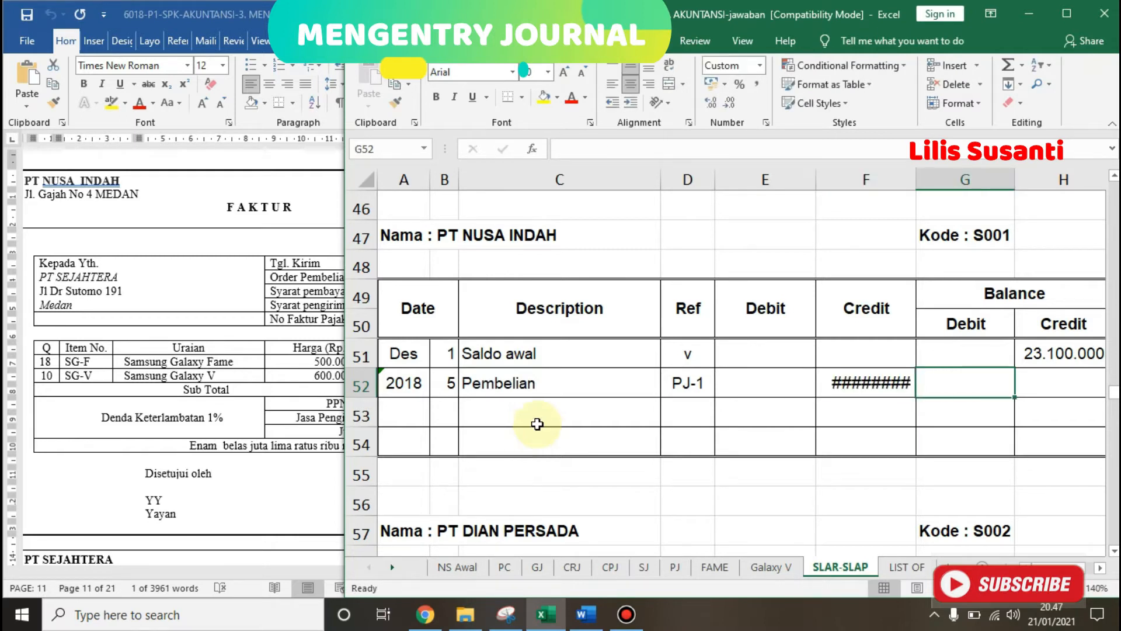
# - Fit the Credit column's width and link the Pembelian credit to the Account Payable amount in the purchase journal with =PJ!H9
pyautogui.doubleClick(914, 181)
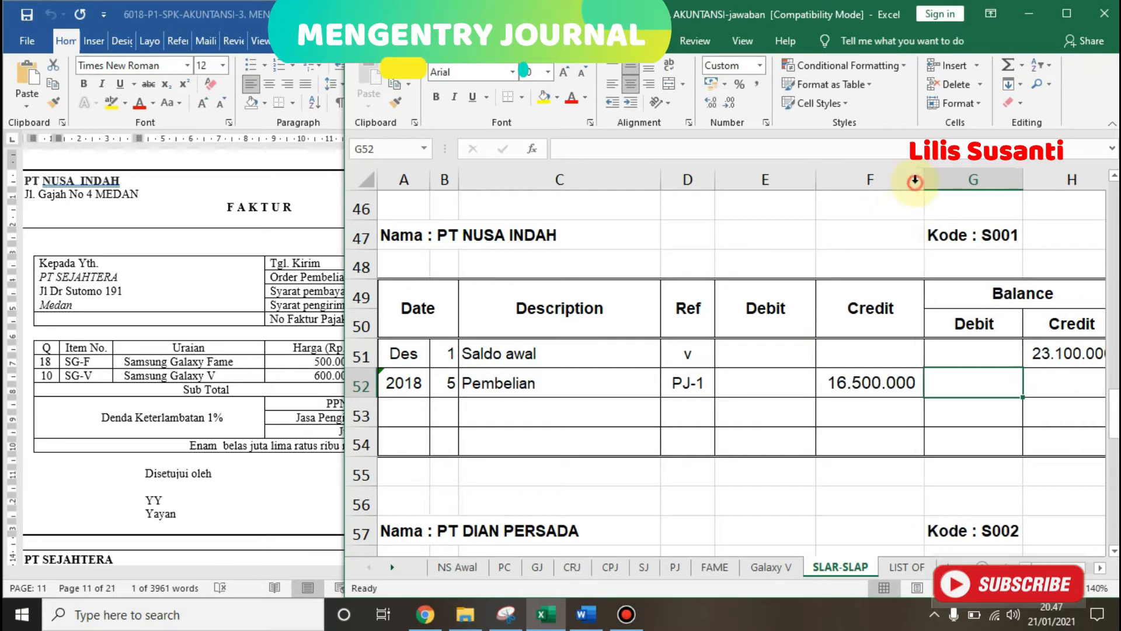
pyautogui.click(852, 378)
pyautogui.write('=')
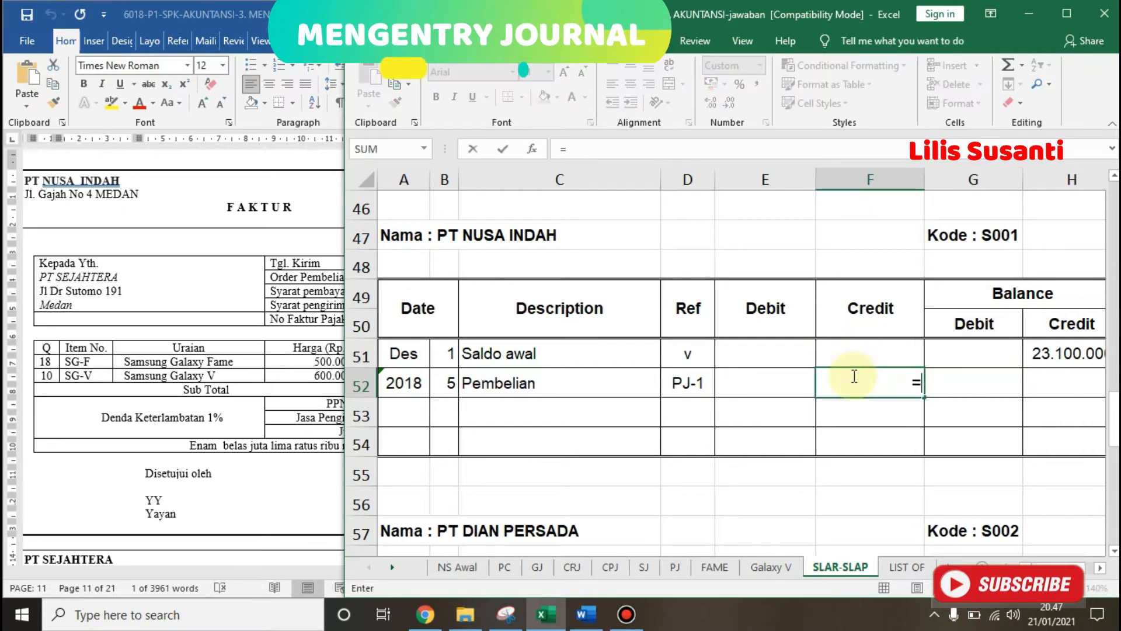
pyautogui.click(674, 567)
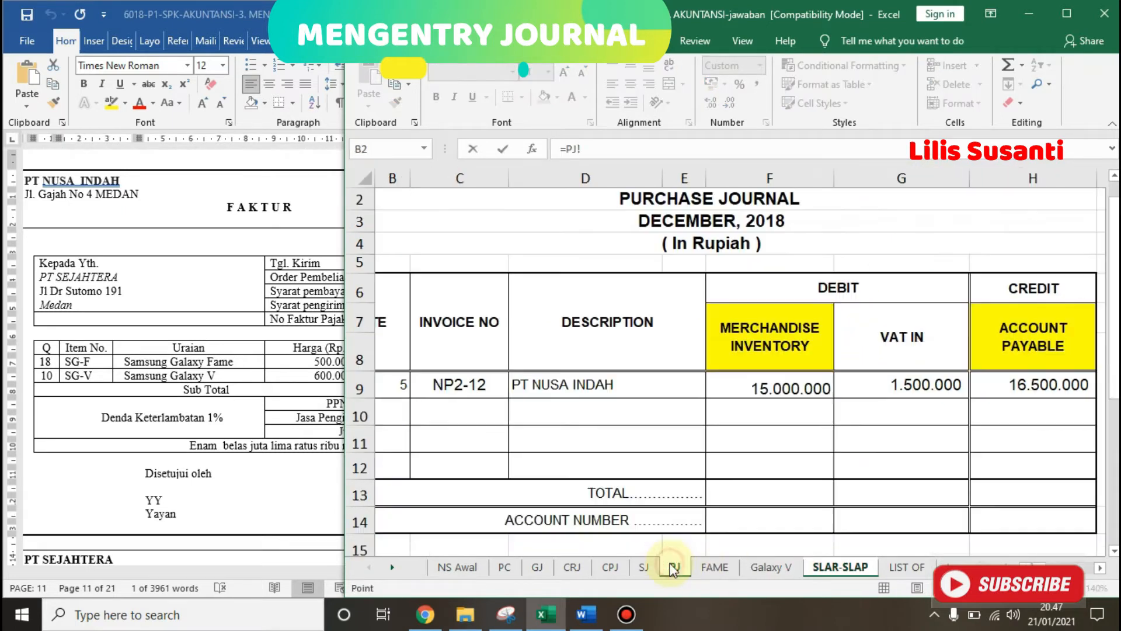
pyautogui.click(1045, 389)
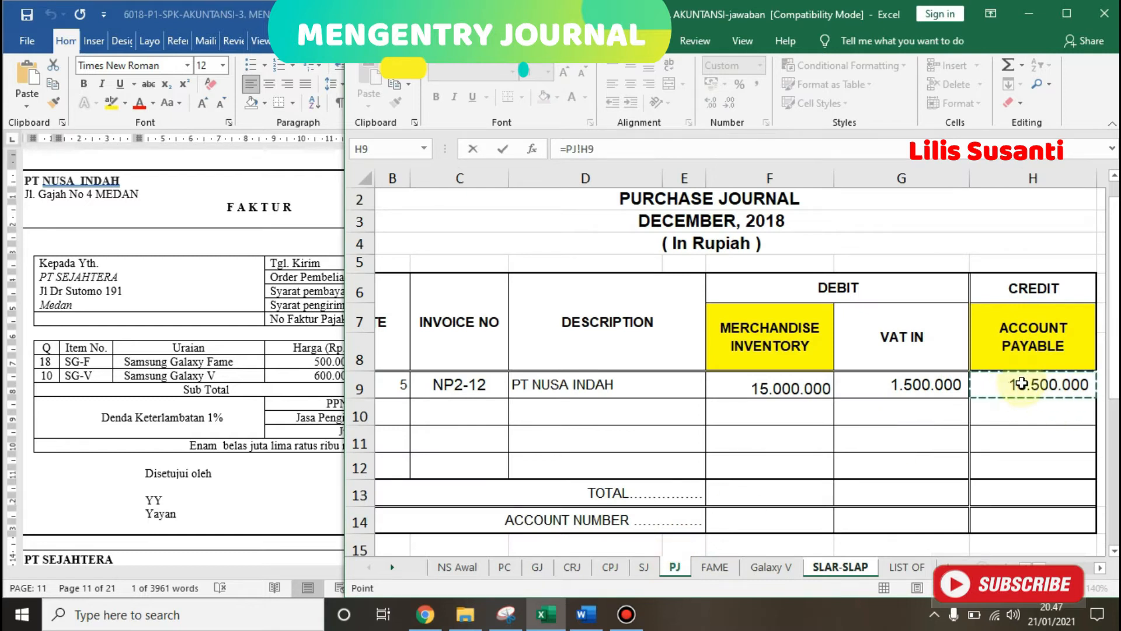
pyautogui.press('Return')
# - Try to calculate the Pembelian row's credit balance with the formula =H51:H52+F52
pyautogui.click(1022, 382)
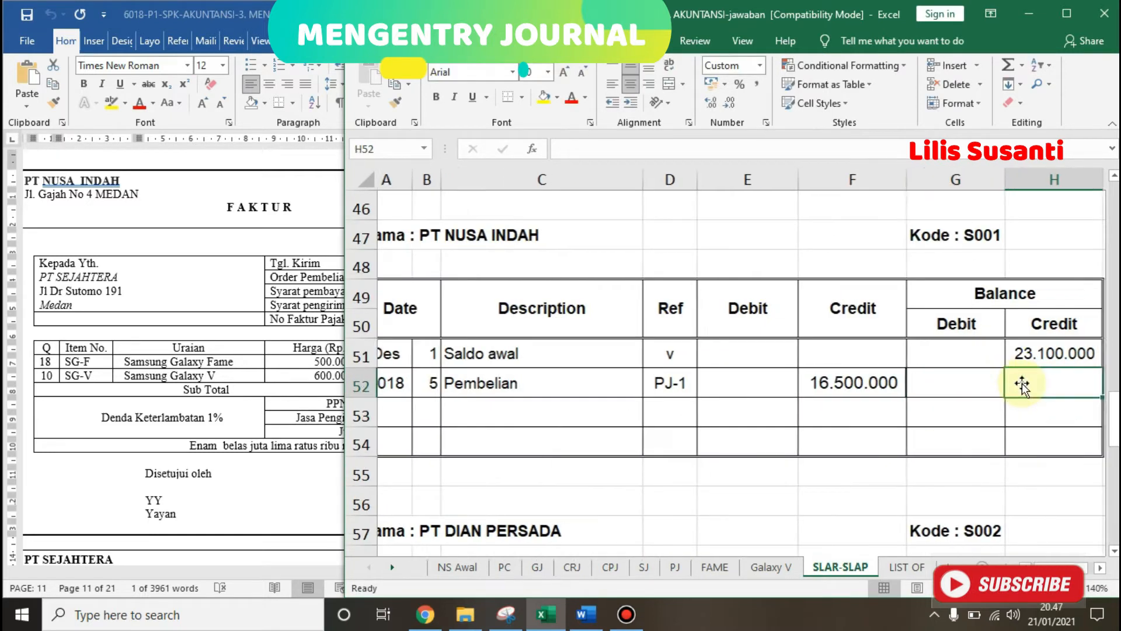
pyautogui.write('=')
pyautogui.press('Up')
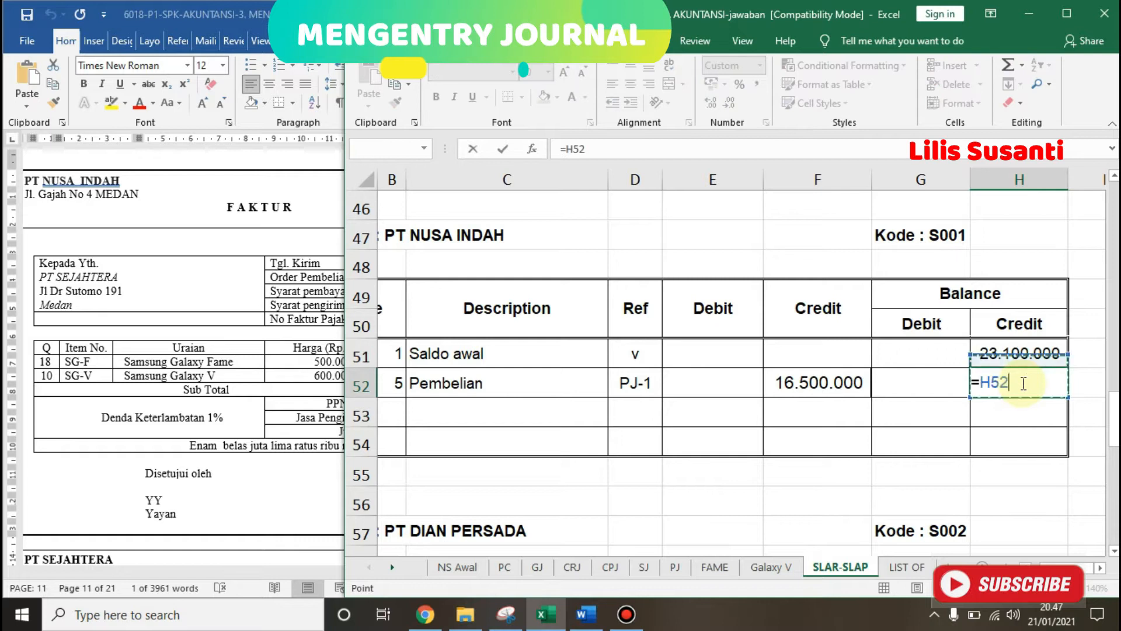
pyautogui.hotkey('shift', 'Down')
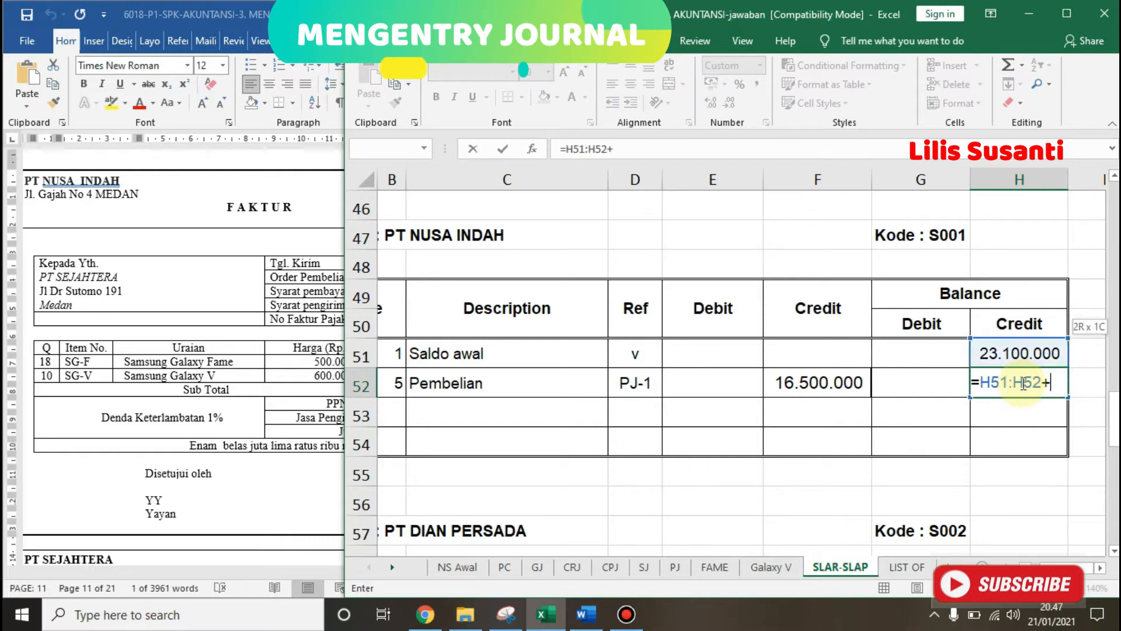
pyautogui.write('+')
pyautogui.press('Left')
pyautogui.press('Left')
pyautogui.press('Return')
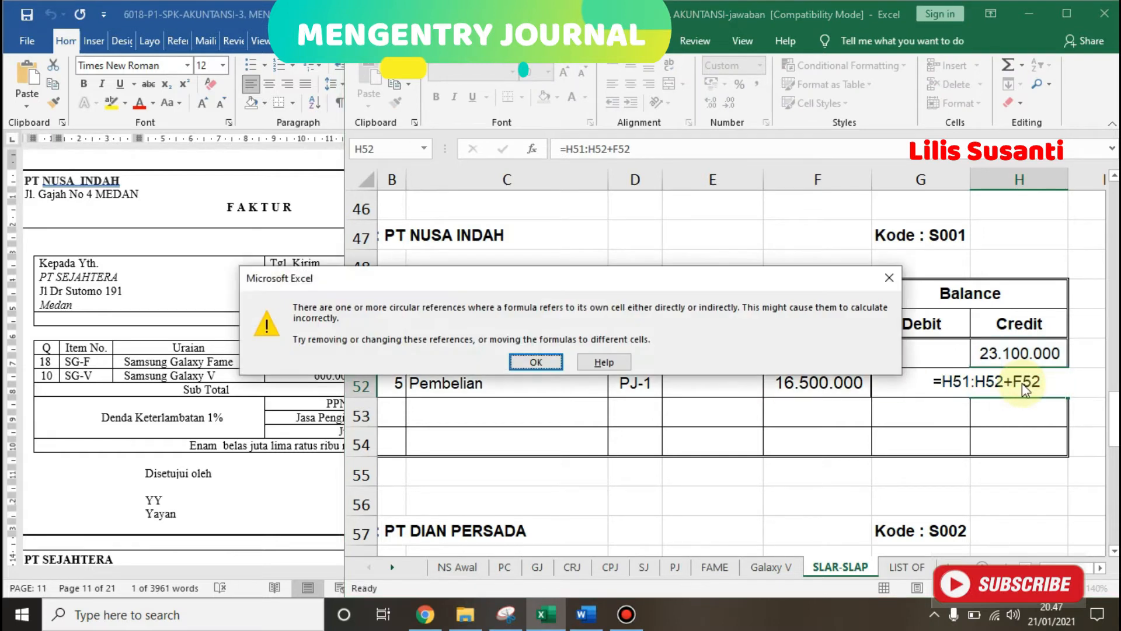
pyautogui.press('Return')
# - Calculate the Pembelian row's credit balance as the opening balance plus the purchase credit with =H51+F52
pyautogui.click(1021, 382)
pyautogui.doubleClick(1021, 382)
pyautogui.press('Escape')
pyautogui.write('=')
pyautogui.press('Up')
pyautogui.write('+')
pyautogui.click(847, 381)
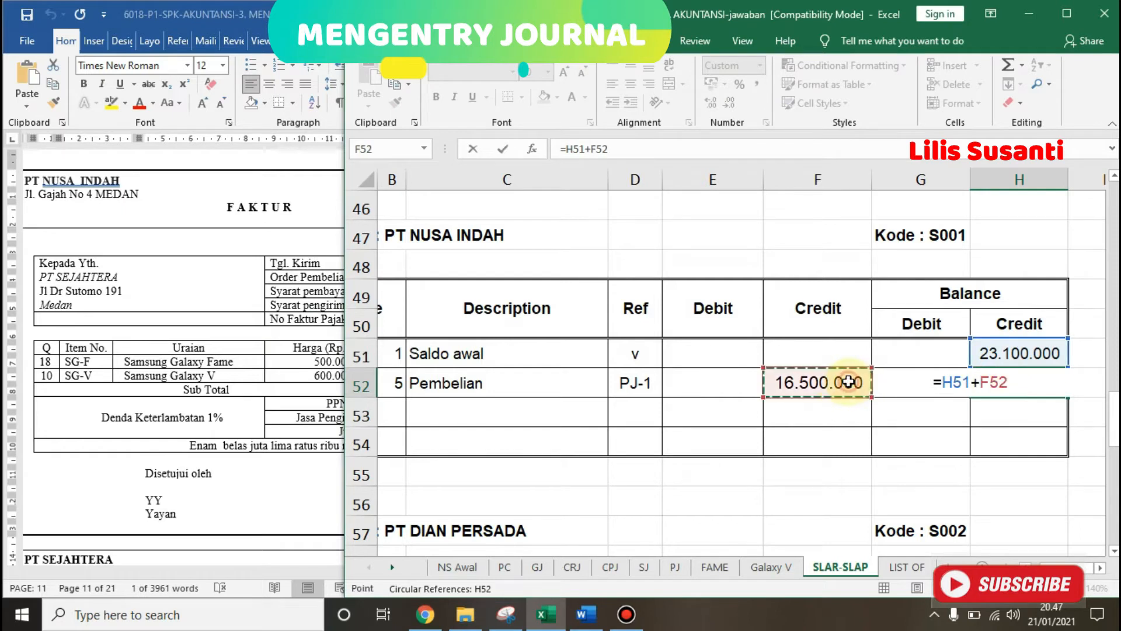
pyautogui.press('Return')
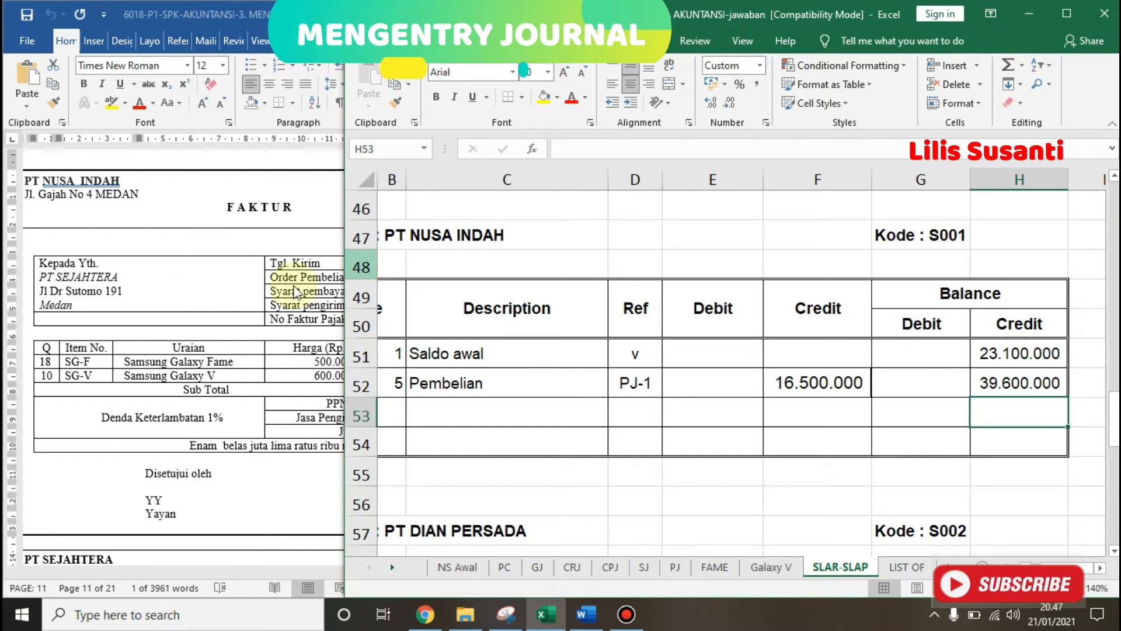
# - Review the merchandise inventory and account payable amounts of the PT Nusa Indah entry in the purchase journal
pyautogui.click(678, 575)
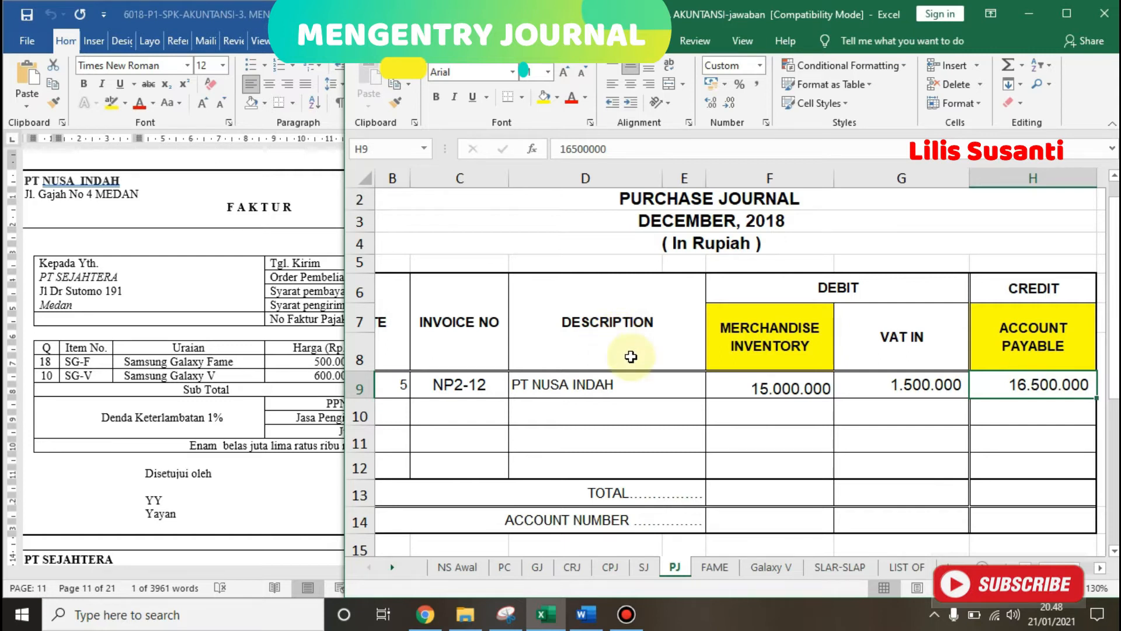
pyautogui.click(776, 384)
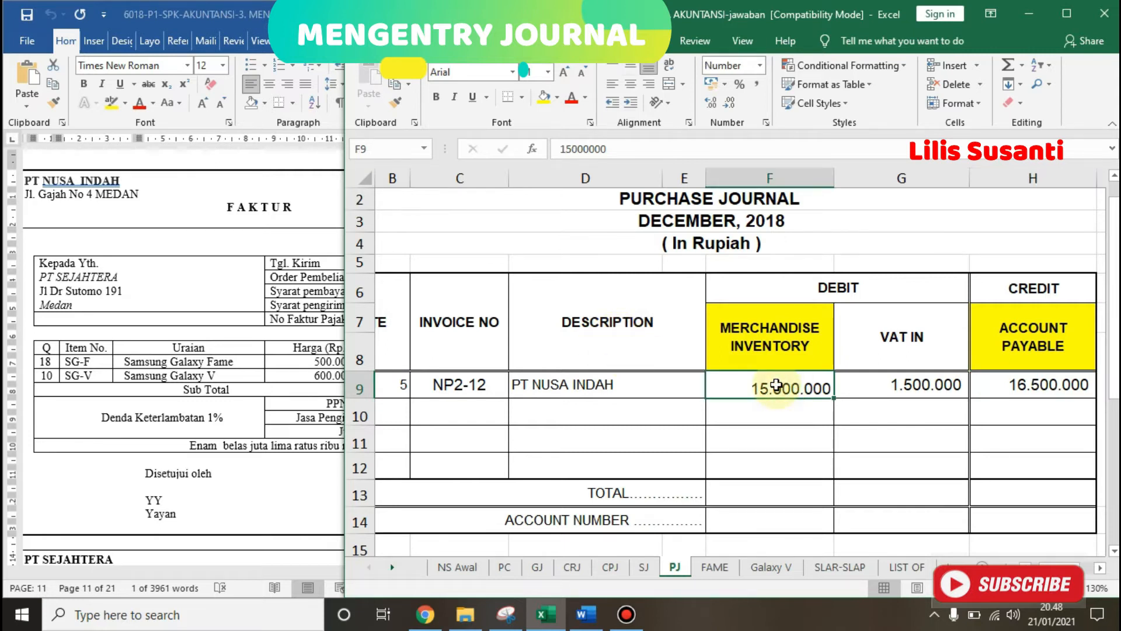
pyautogui.click(1017, 385)
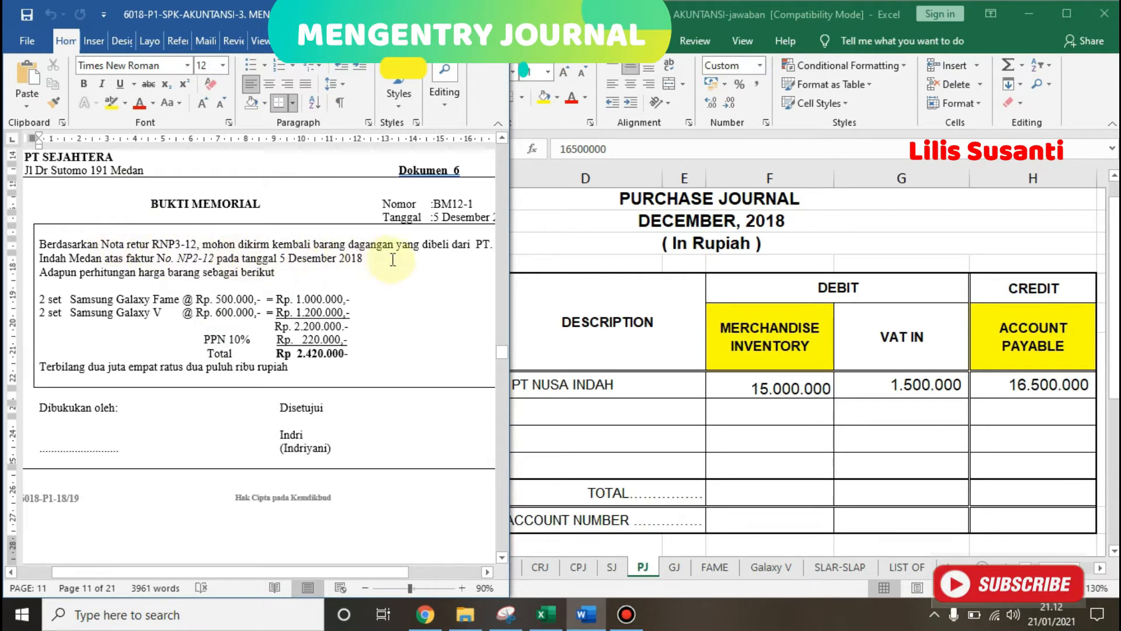
# - Read memorial voucher BM12-1 (Dokumen 6) in the Word document for the details of the goods returned to PT Nusa Indah
pyautogui.click(475, 245)
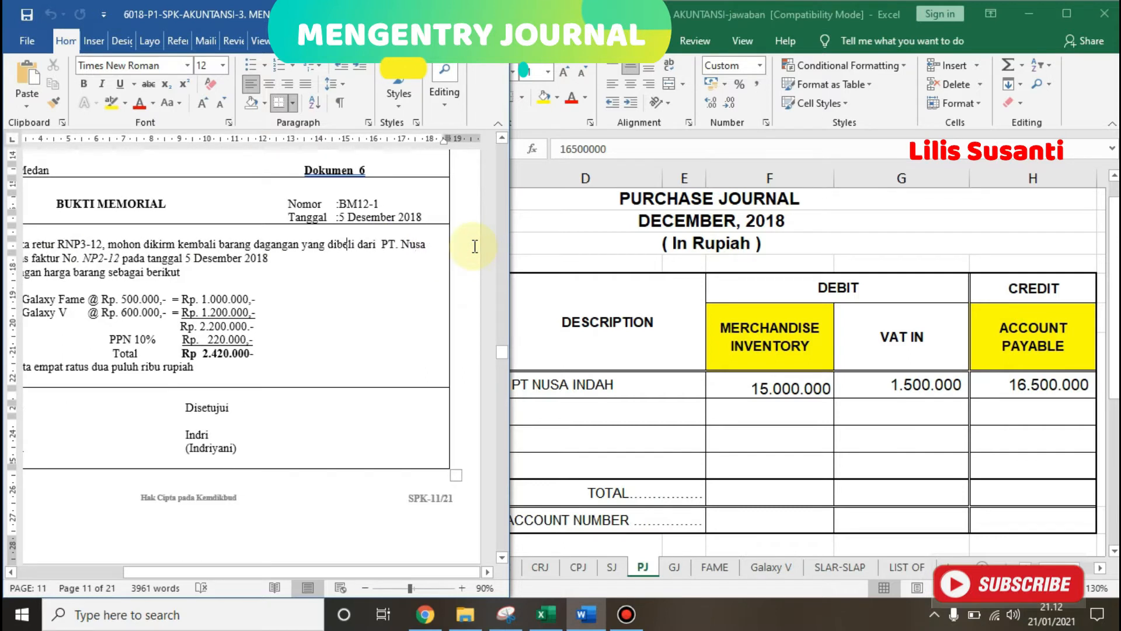
pyautogui.hscroll(-3, 474, 246)
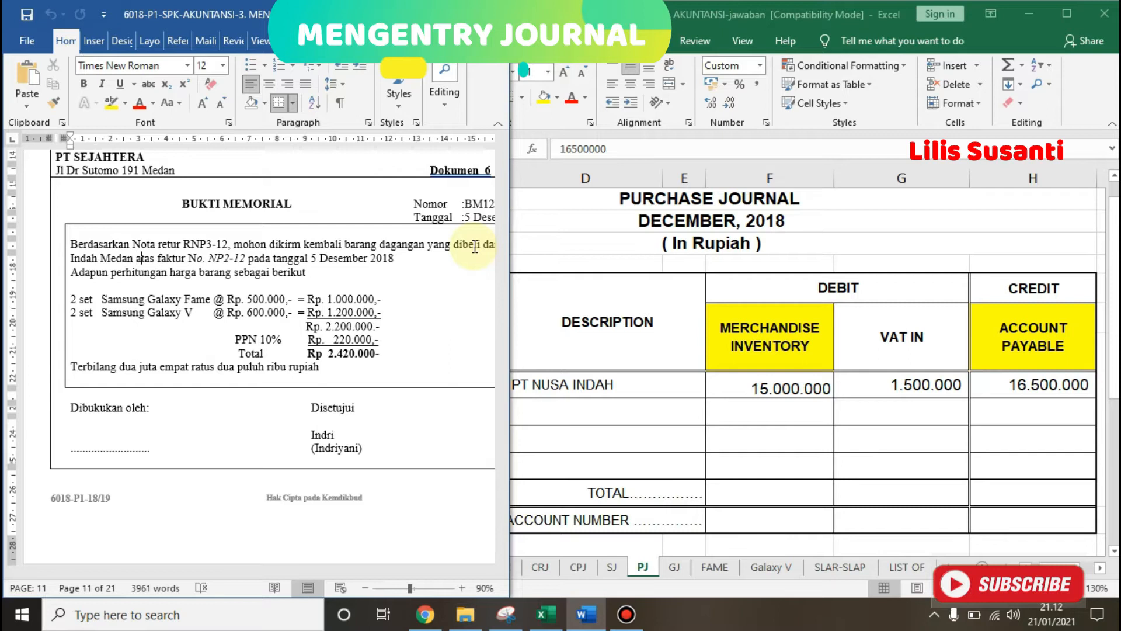
pyautogui.hotkey('ctrl', 'i')
# - Begin the purchase return entry in row 10 of the general journal in Excel with day 5
pyautogui.click(660, 292)
pyautogui.click(673, 566)
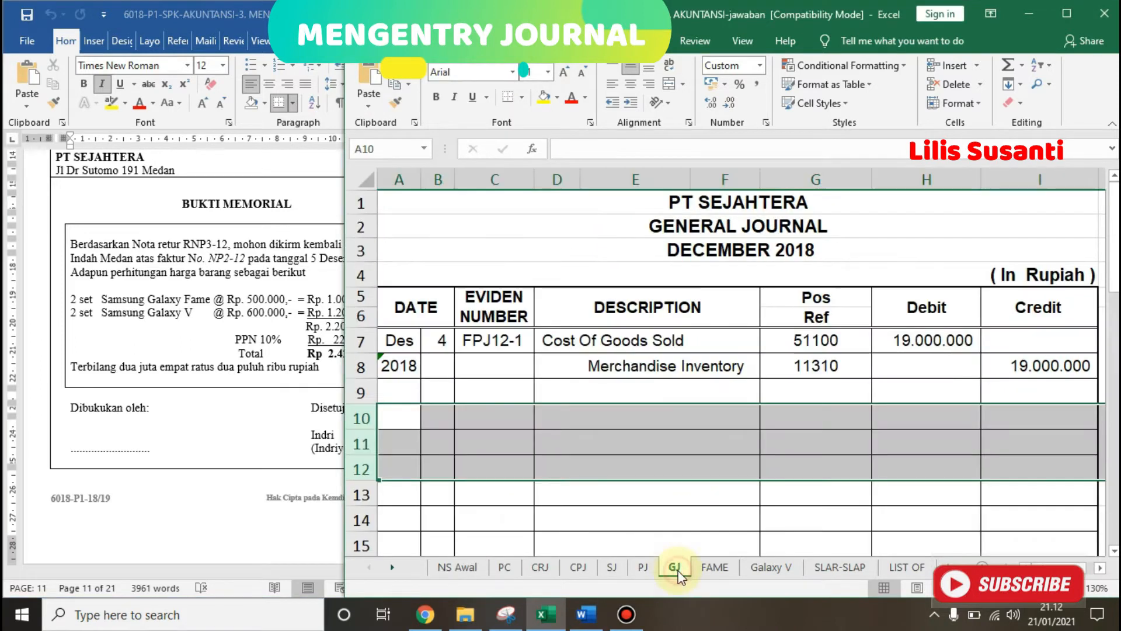
pyautogui.click(588, 444)
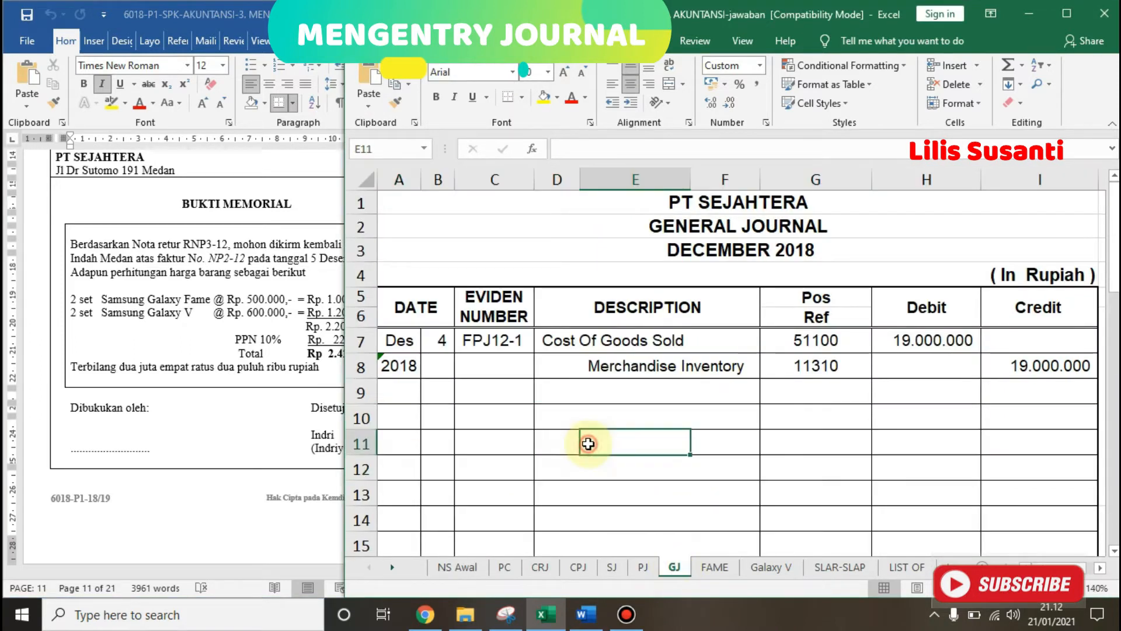
pyautogui.click(429, 417)
pyautogui.doubleClick(430, 417)
pyautogui.write('5')
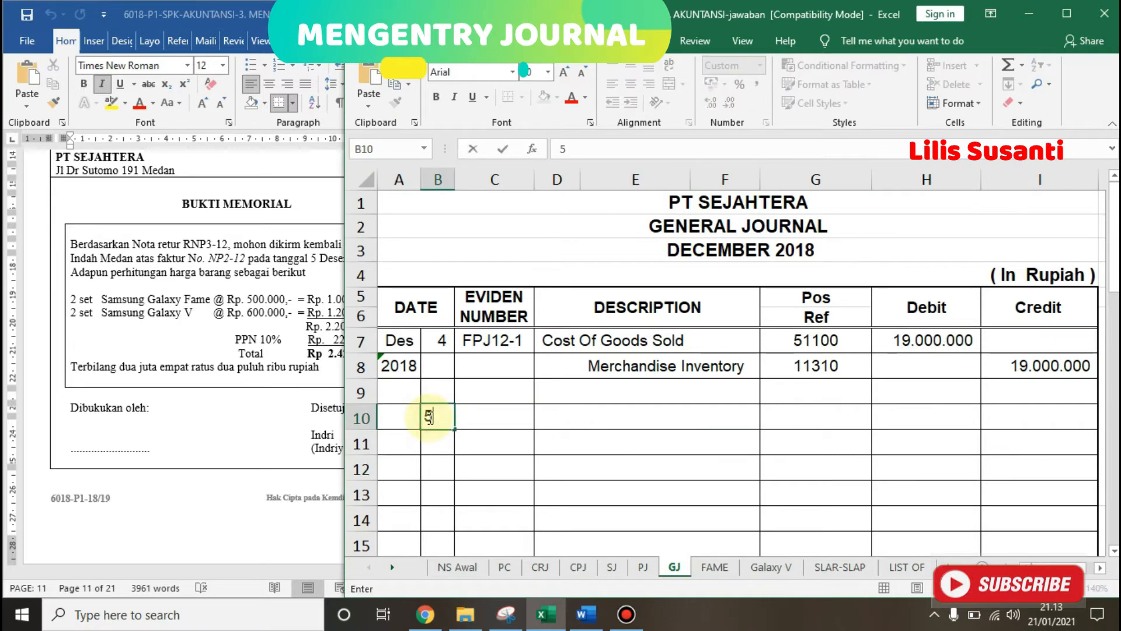
pyautogui.press('Tab')
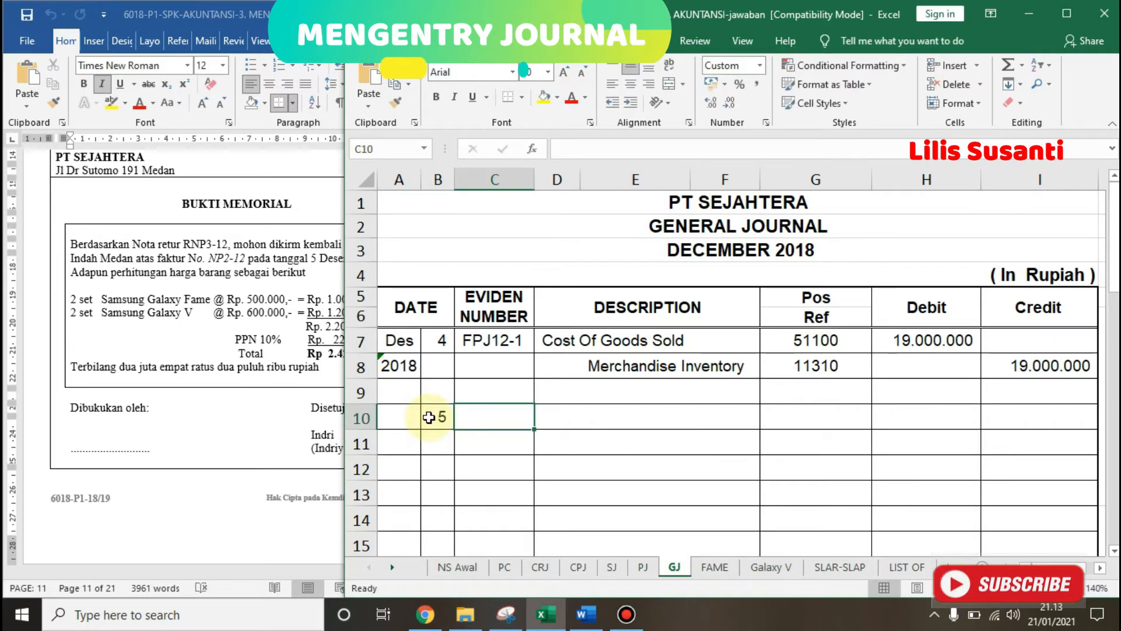
# - Copy the return note number RNP3-12 from the Word voucher into the evidence number of the general journal's day 5 entry
pyautogui.click(211, 292)
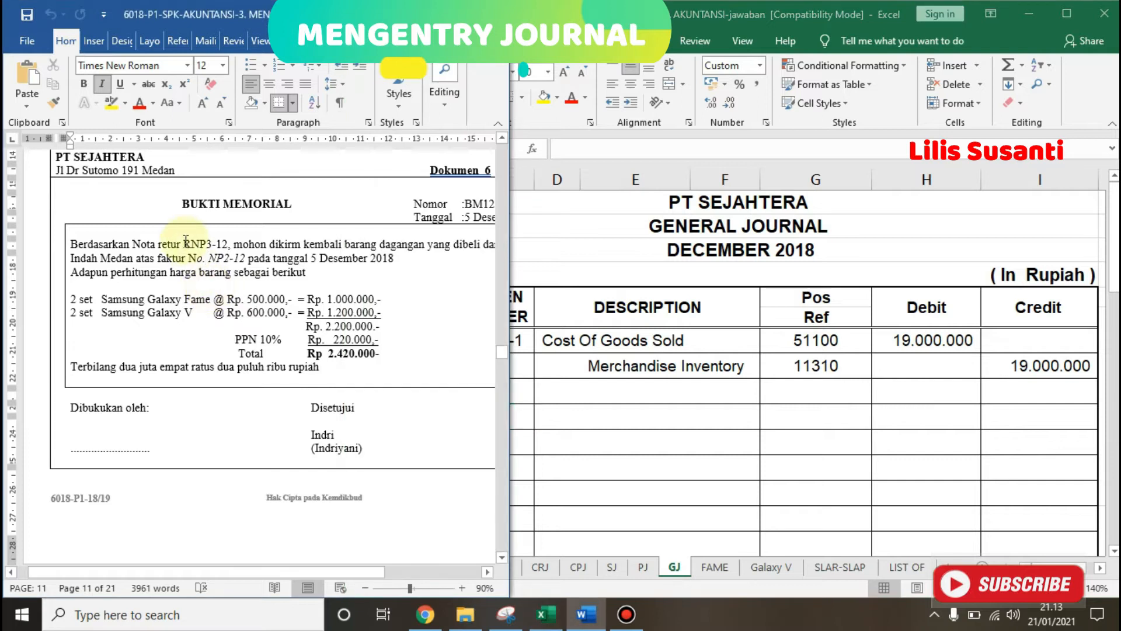
pyautogui.moveTo(191, 241); pyautogui.dragTo(228, 246)
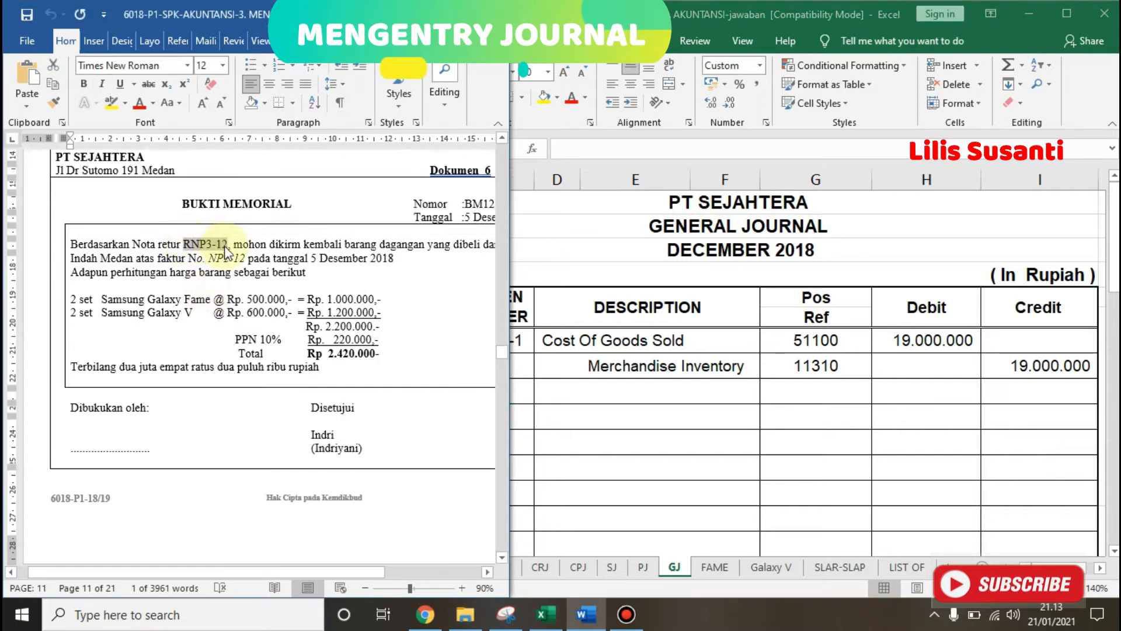
pyautogui.click(592, 367)
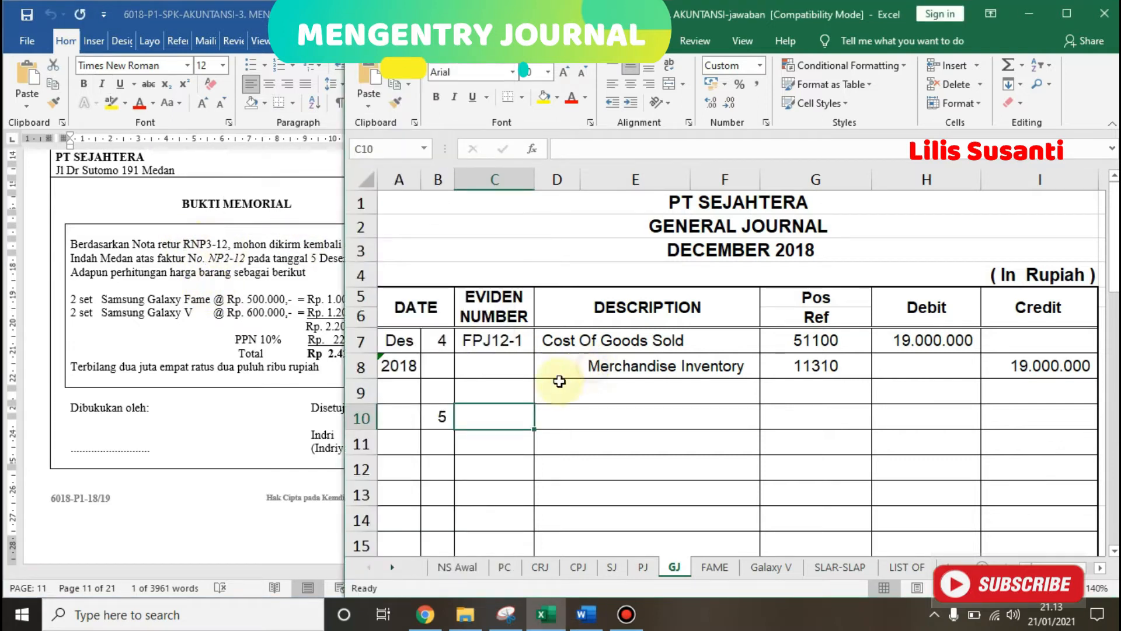
pyautogui.doubleClick(470, 416)
pyautogui.hotkey('ctrl', 'v')
pyautogui.press('Tab')
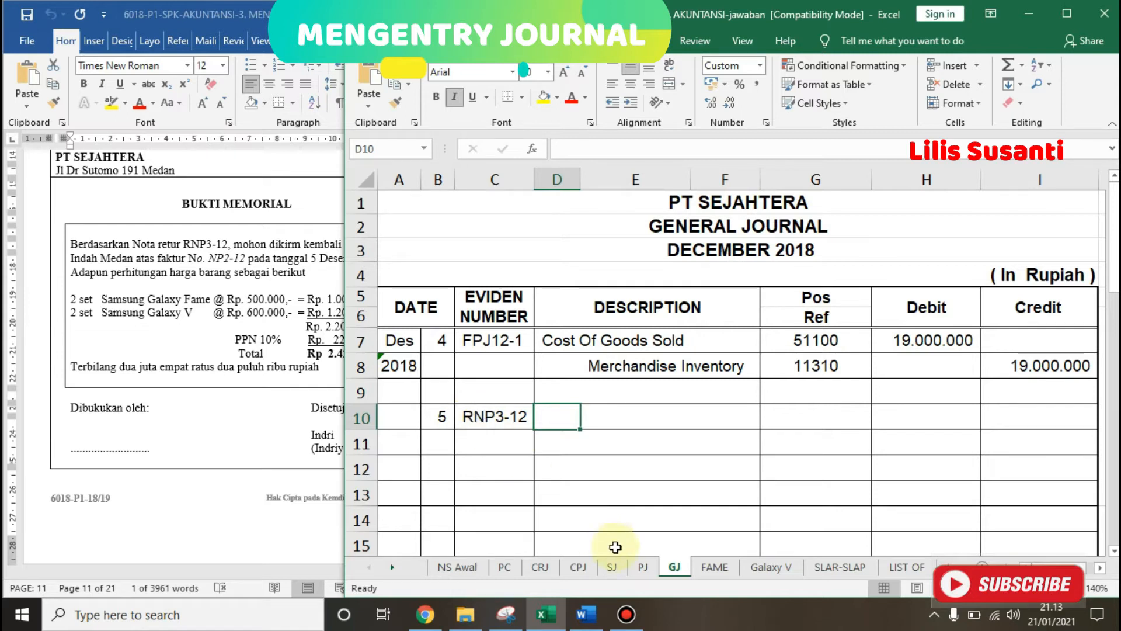
# - Link the day 5 entry's first description in the general journal to the Account Payable heading of the purchase journal
pyautogui.click(642, 567)
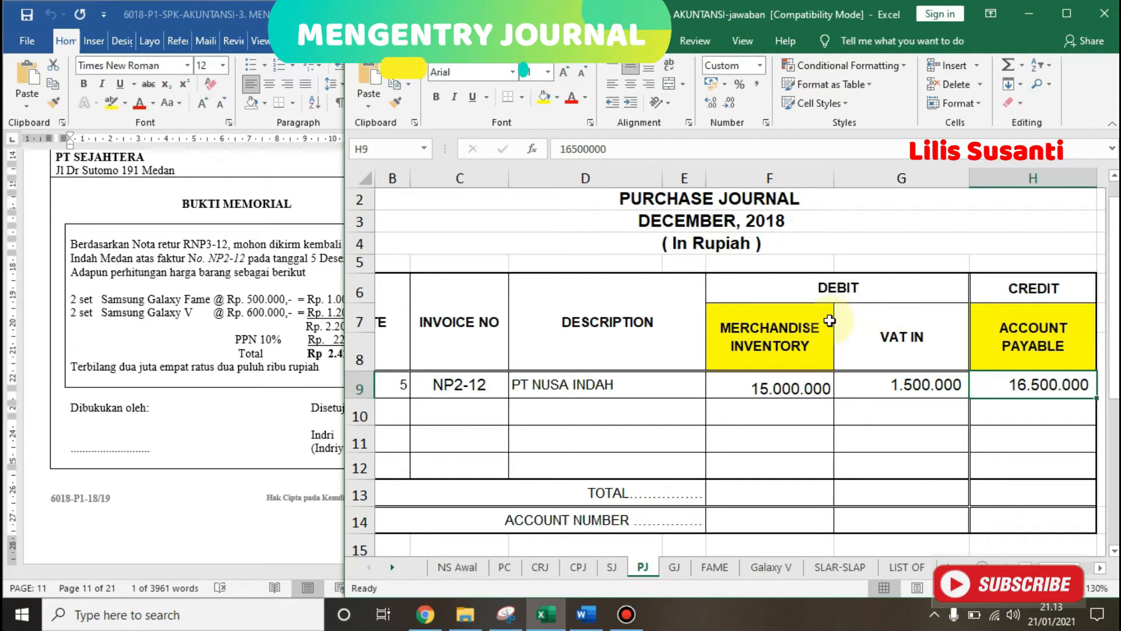
pyautogui.click(999, 331)
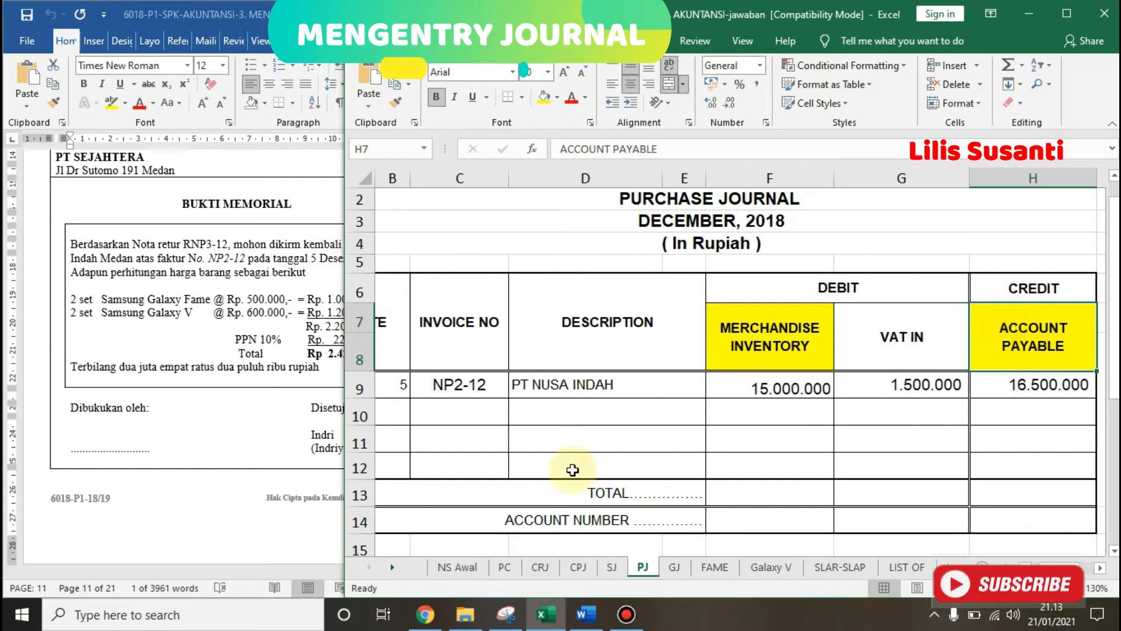
pyautogui.click(674, 574)
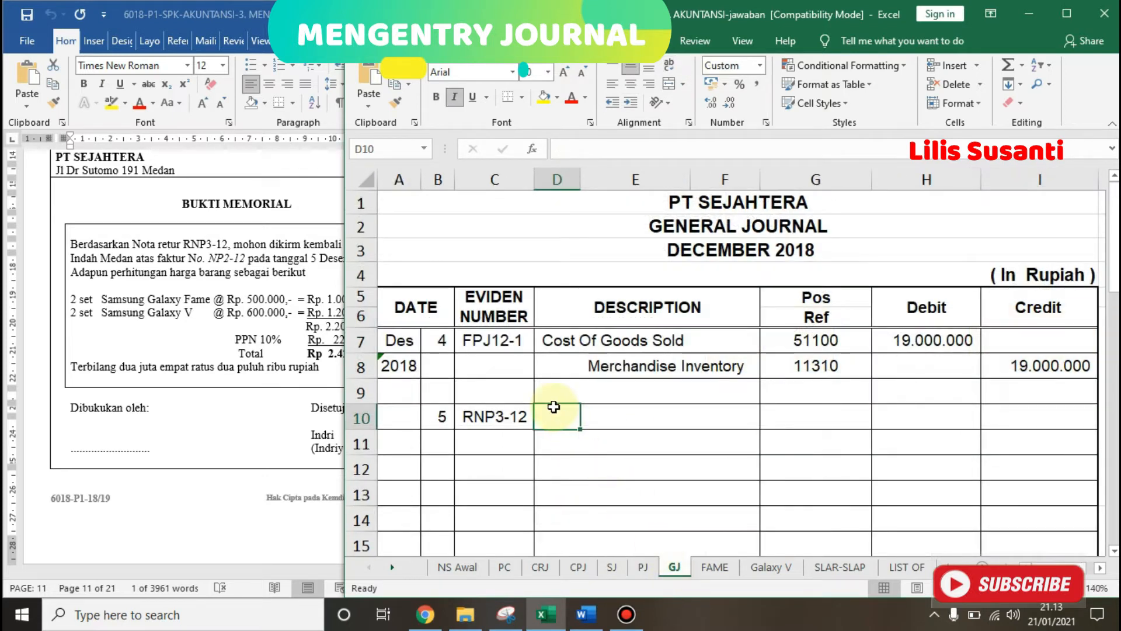
pyautogui.write('=')
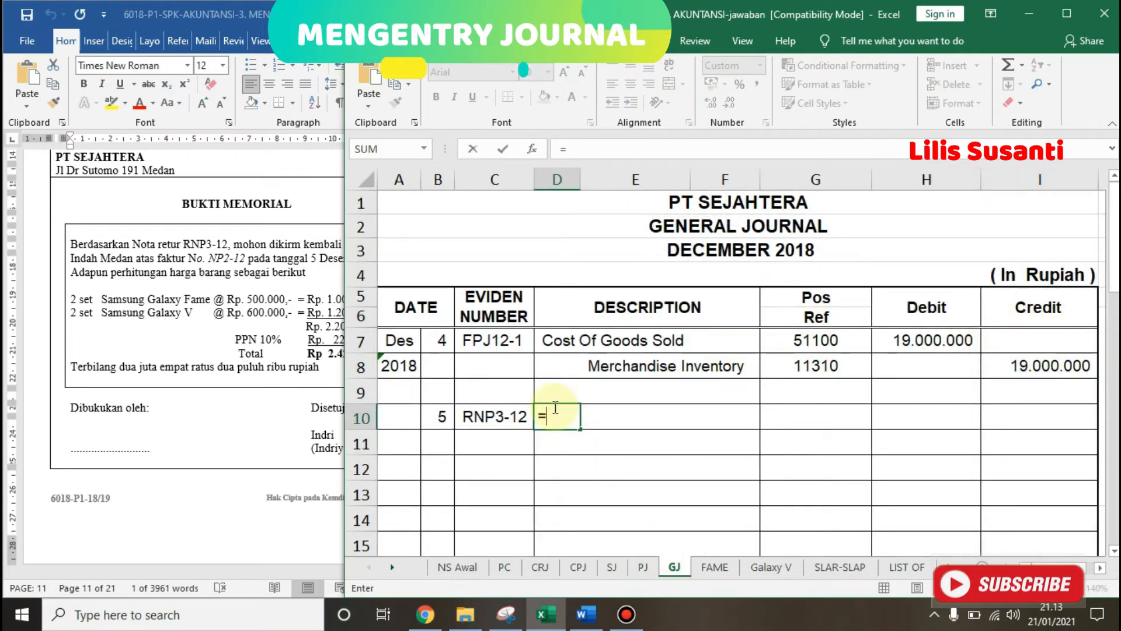
pyautogui.click(643, 567)
pyautogui.click(990, 344)
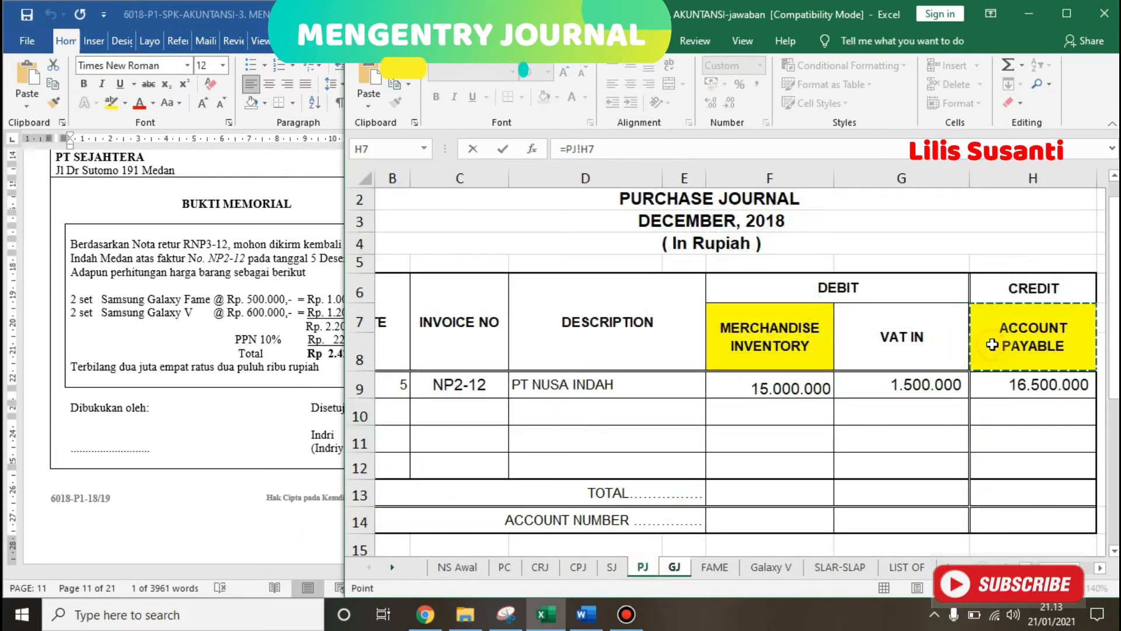
pyautogui.press('Return')
# - Link the indented descriptions in E11 and E12 to the purchase journal's Merchandise Inventory and VAT In headings
pyautogui.press('Right')
pyautogui.write('=')
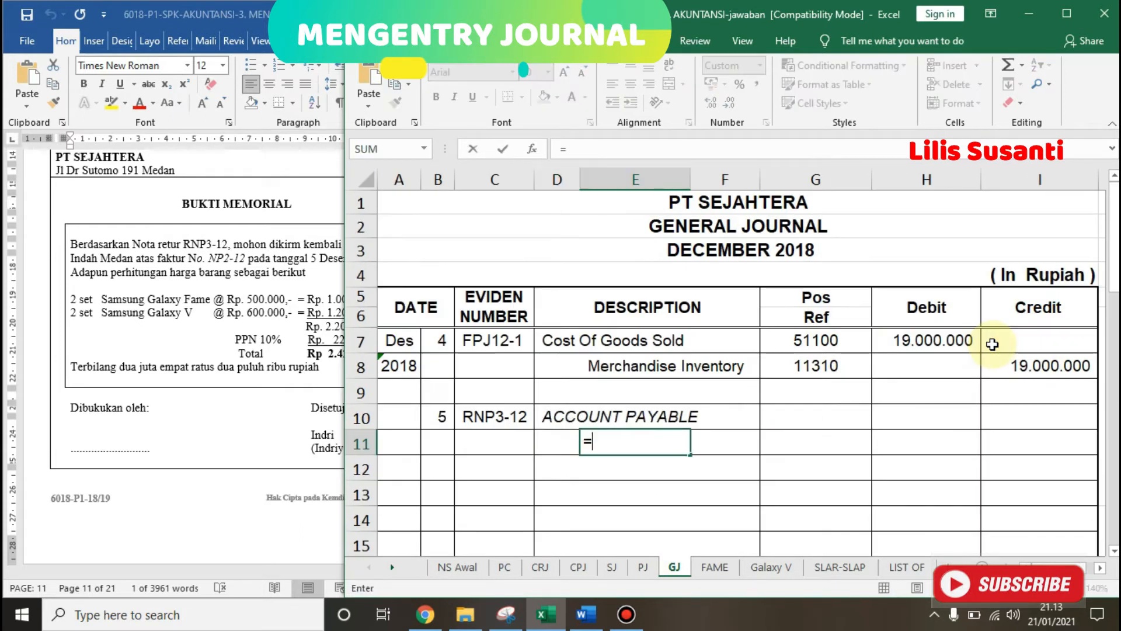
pyautogui.click(643, 567)
pyautogui.click(801, 328)
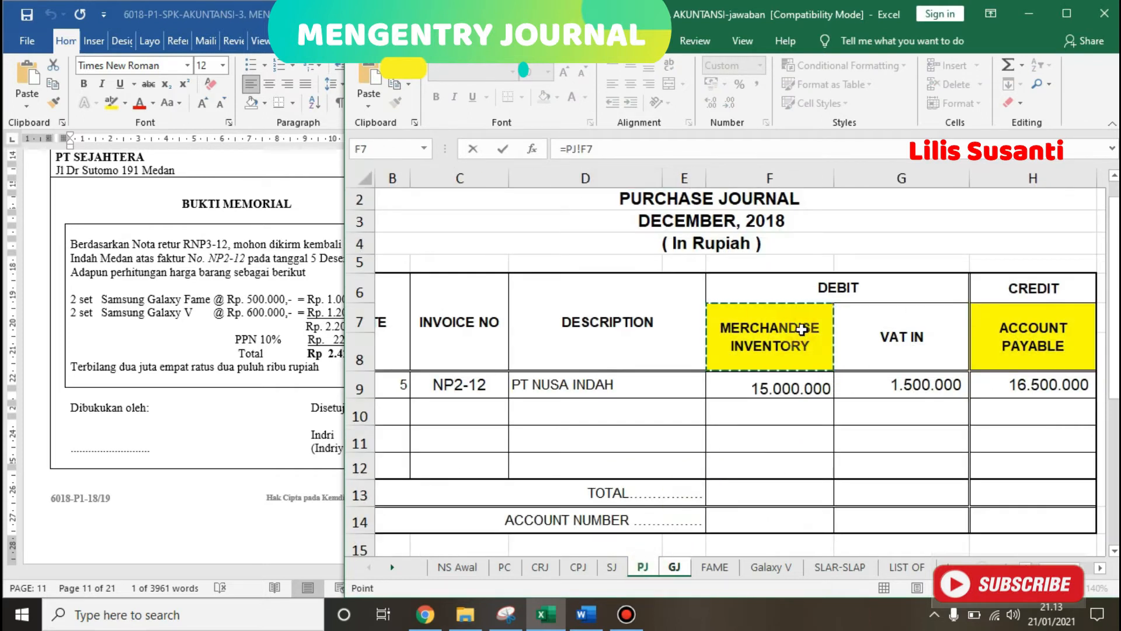
pyautogui.press('Return')
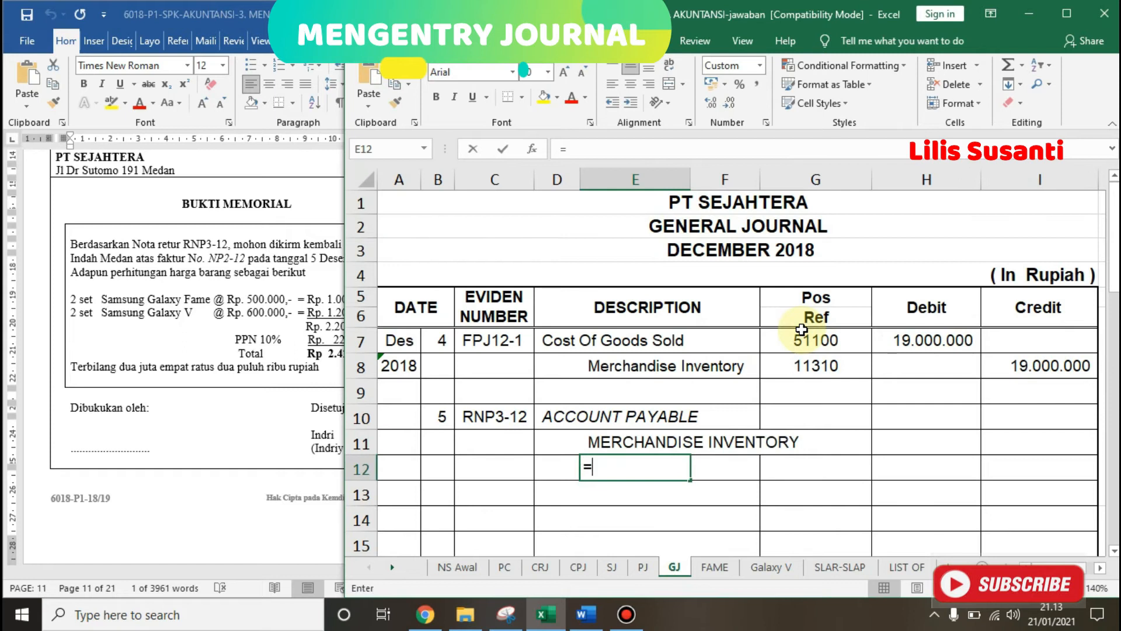
pyautogui.write('=')
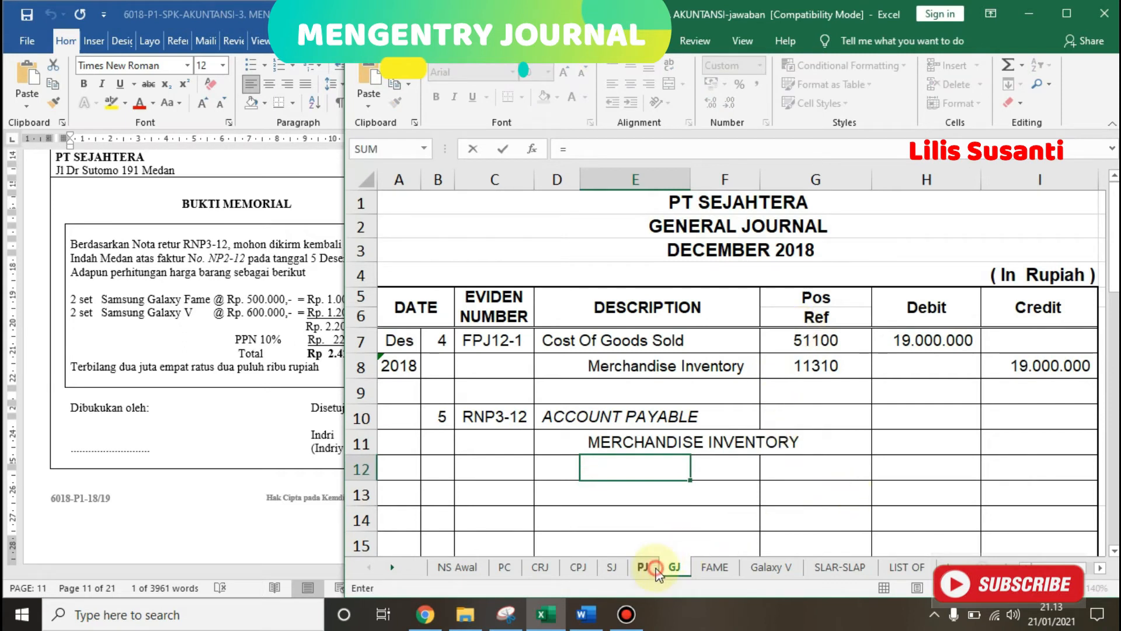
pyautogui.click(642, 567)
pyautogui.click(880, 326)
pyautogui.press('Return')
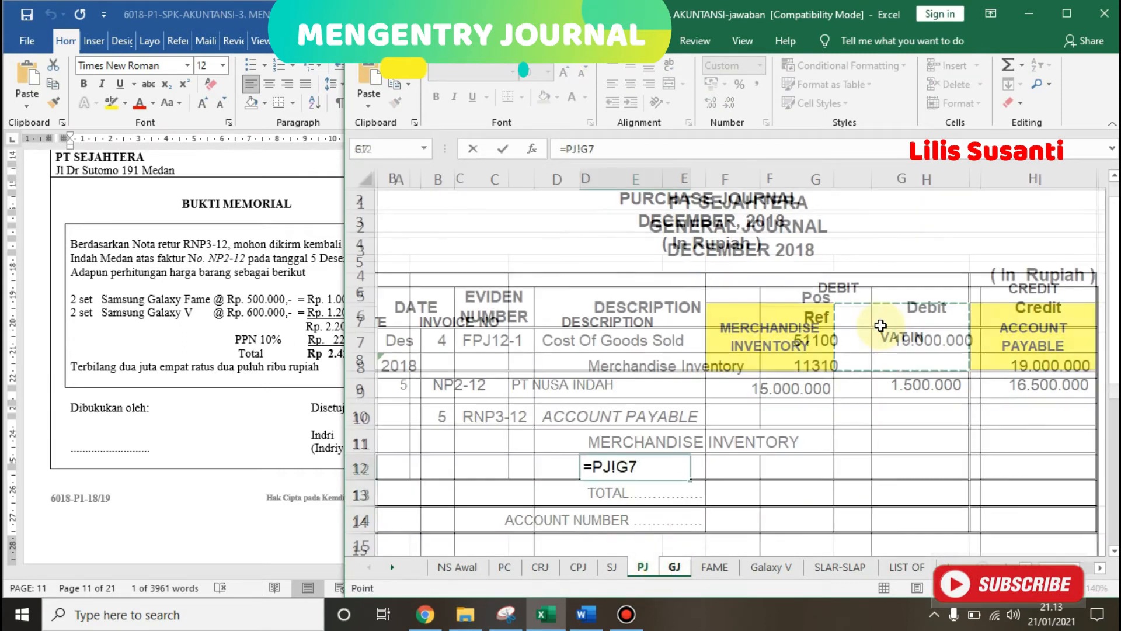
# - Check the voucher total in Word and enter 2420000 as the account payable debit in row 10 of the general journal
pyautogui.press('Up')
pyautogui.press('Up')
pyautogui.press('Up')
pyautogui.press('Right')
pyautogui.press('Right')
pyautogui.press('Right')
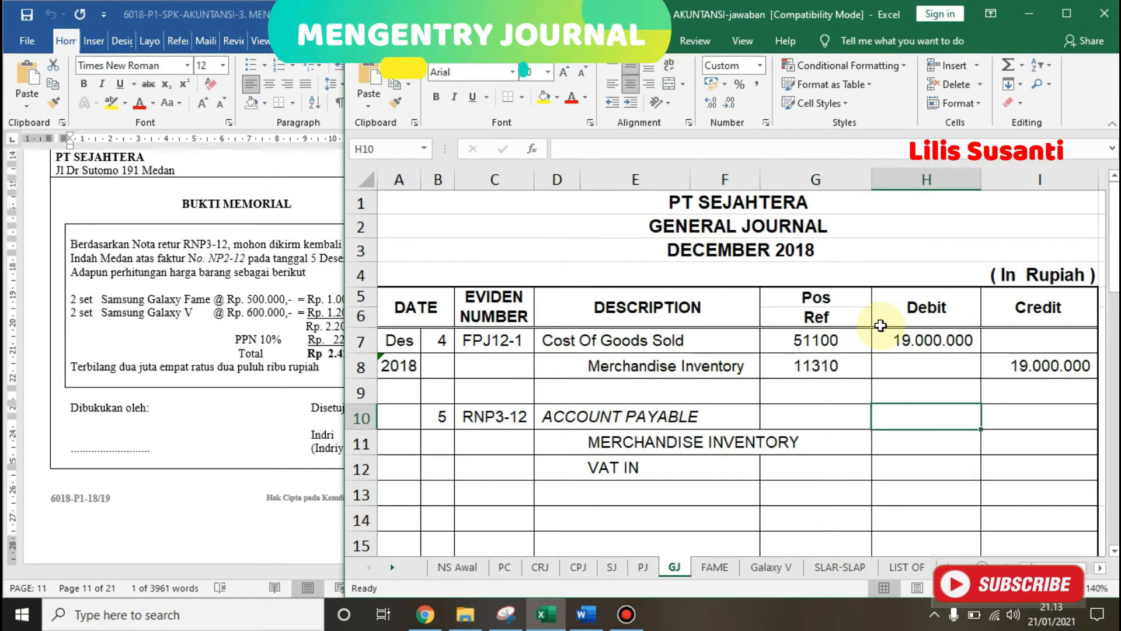
pyautogui.click(300, 346)
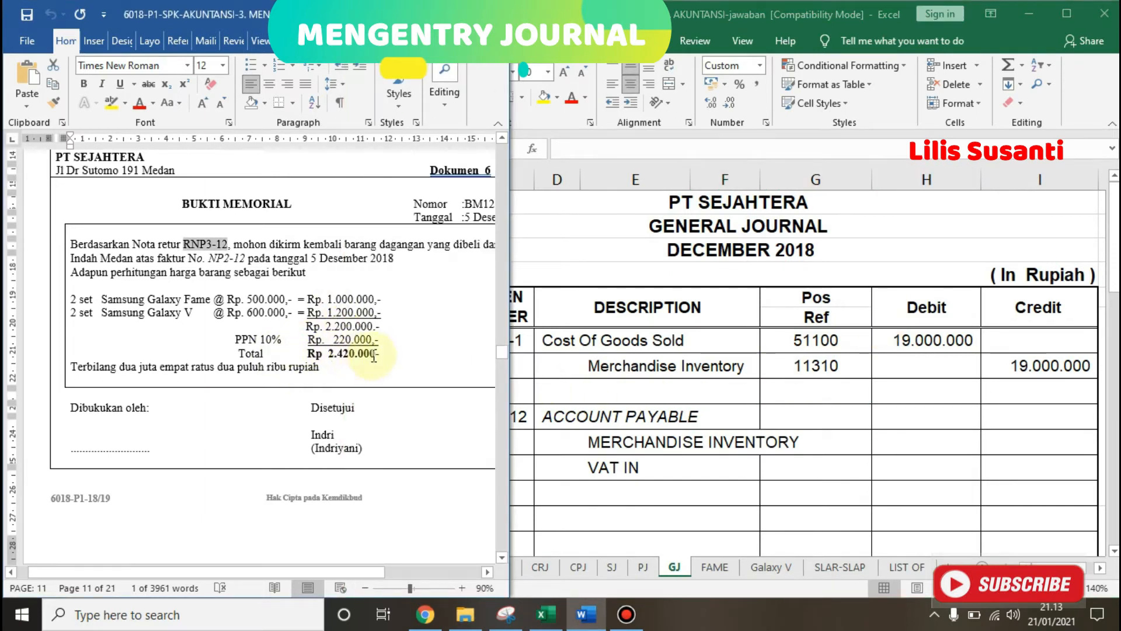
pyautogui.click(904, 425)
pyautogui.write('2420000')
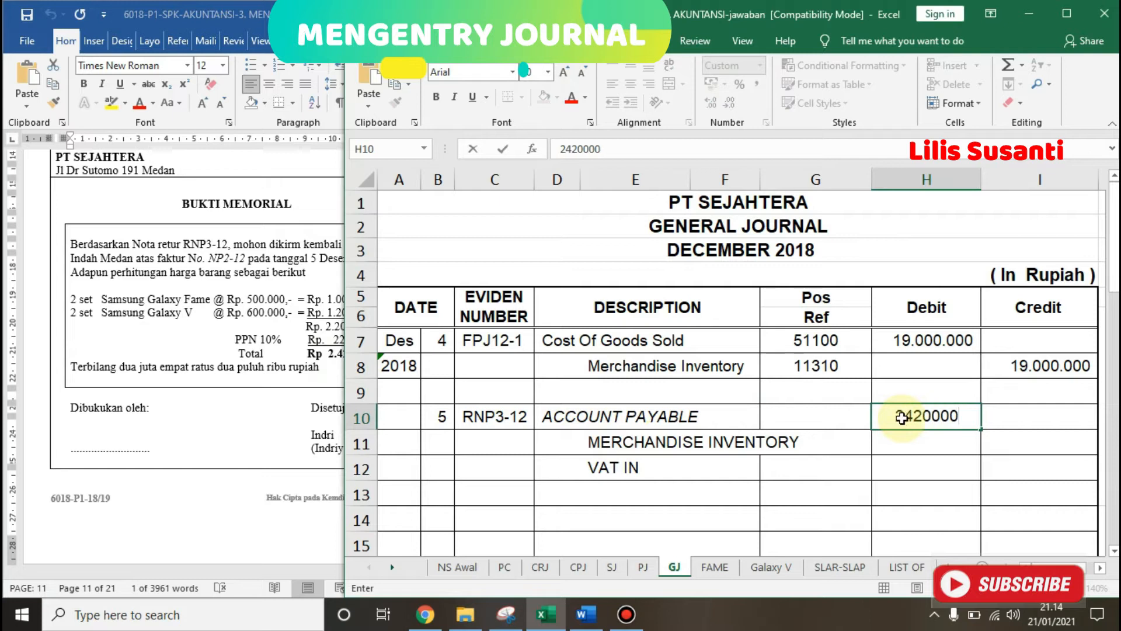
pyautogui.press('Return')
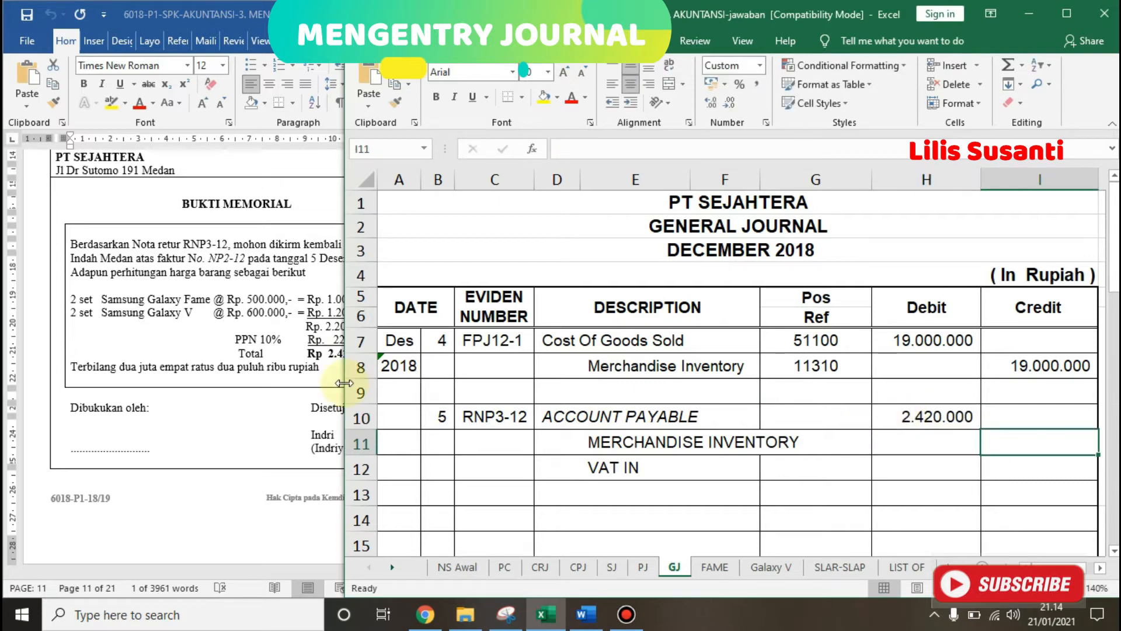
# - Check the pre-tax subtotal on the Word voucher and enter 2200000 as the merchandise inventory credit in row 11
pyautogui.click(318, 350)
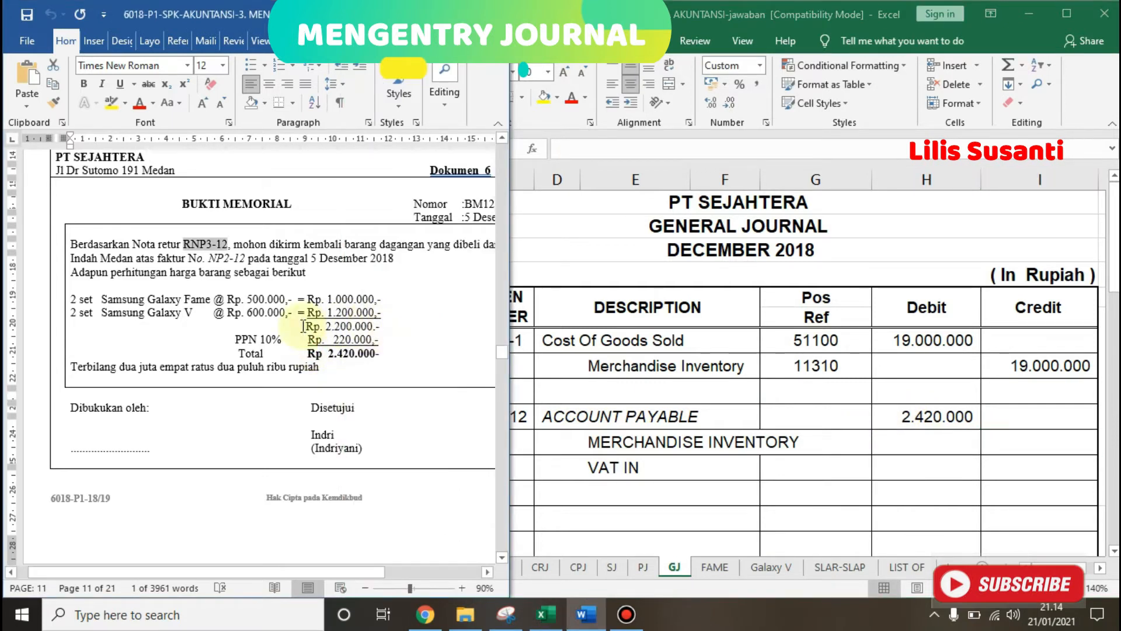
pyautogui.click(1023, 432)
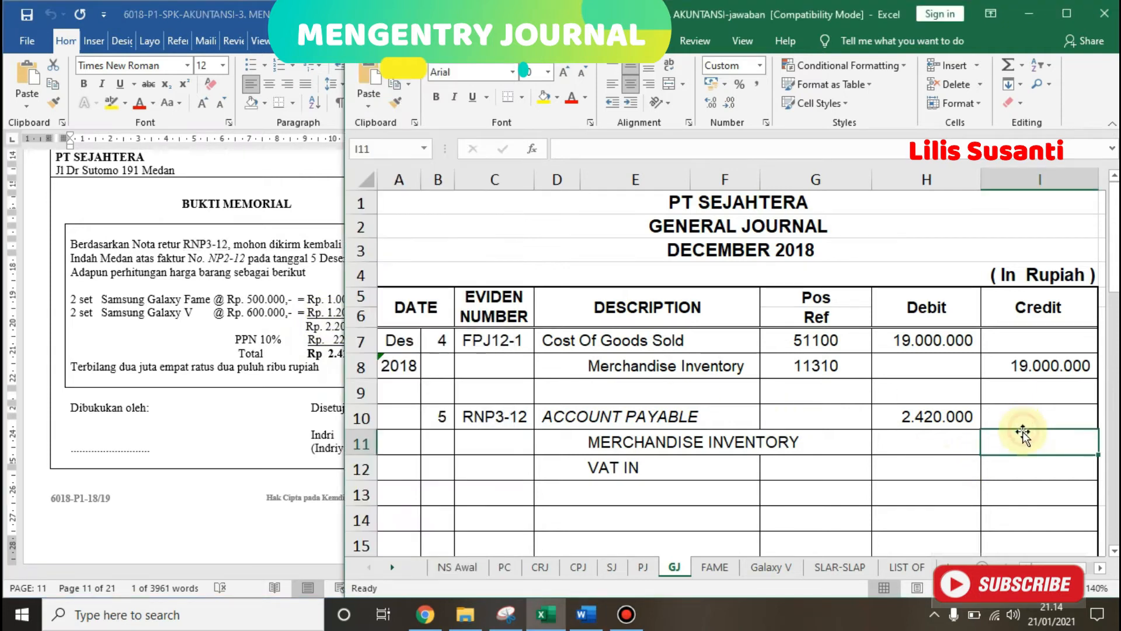
pyautogui.write('220000')
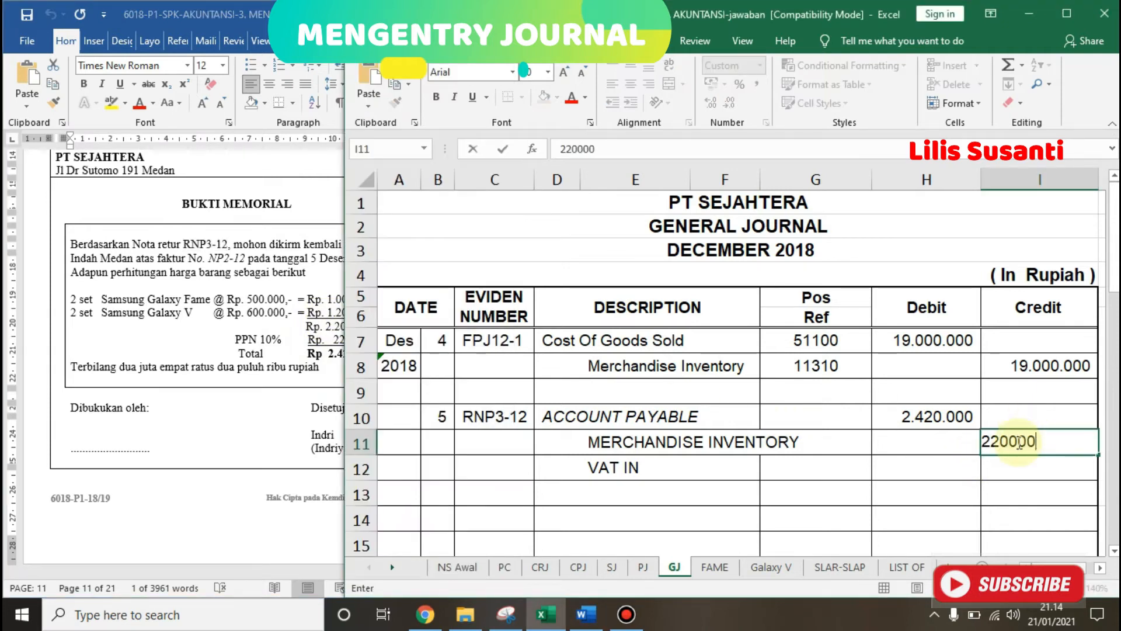
pyautogui.press('Return')
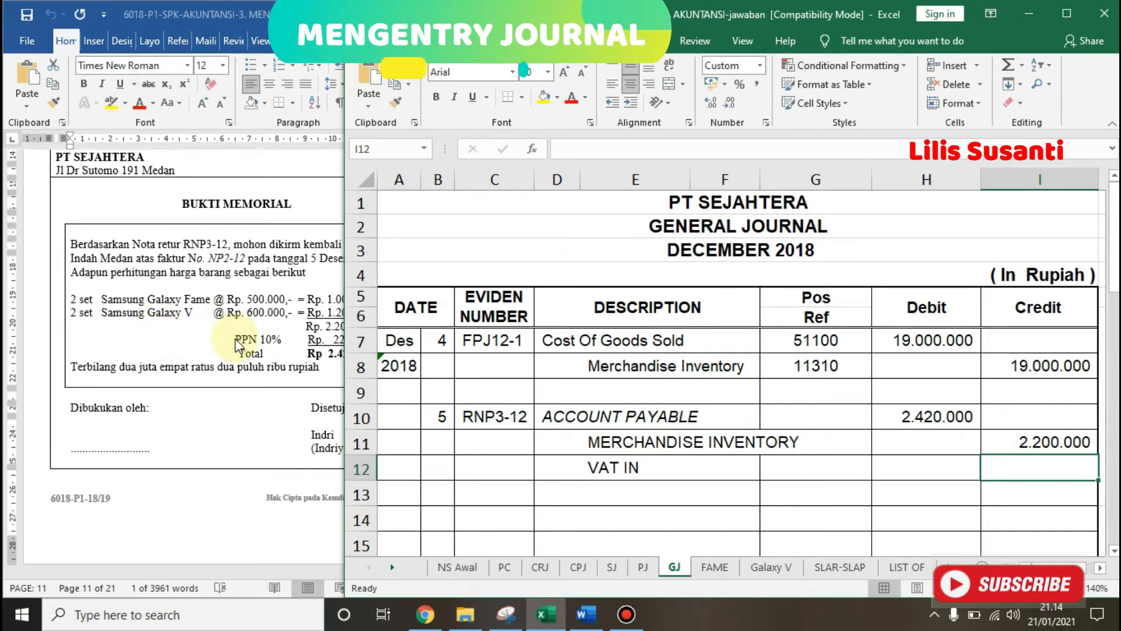
# - Check the 10% PPN amount on the Word voucher and enter 220000 as the VAT In credit in row 12
pyautogui.click(238, 344)
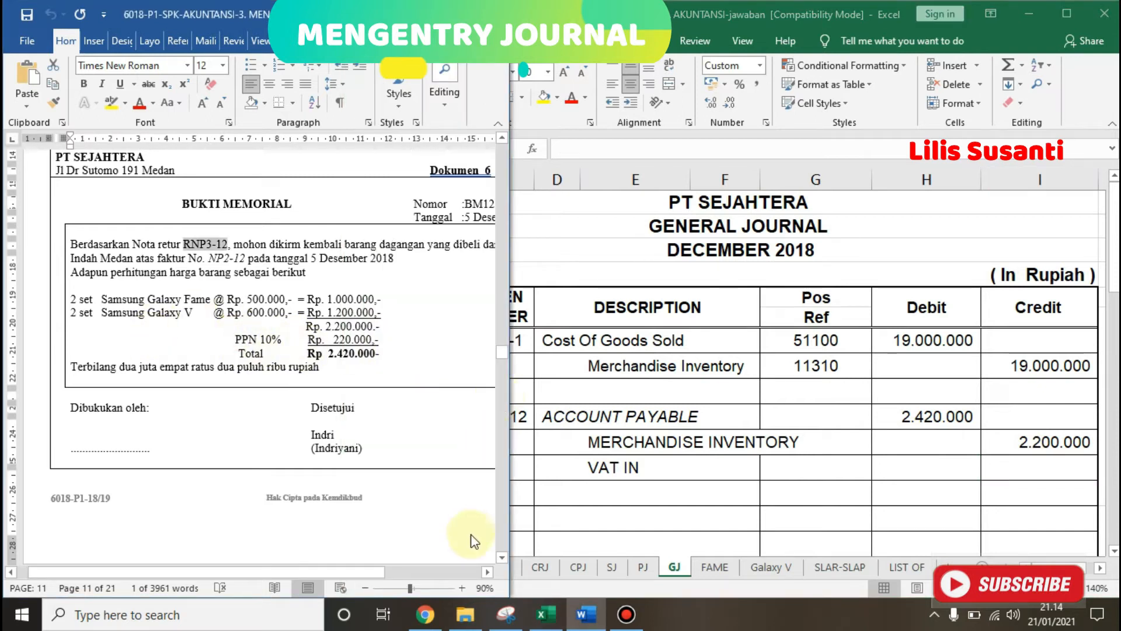
pyautogui.click(486, 571)
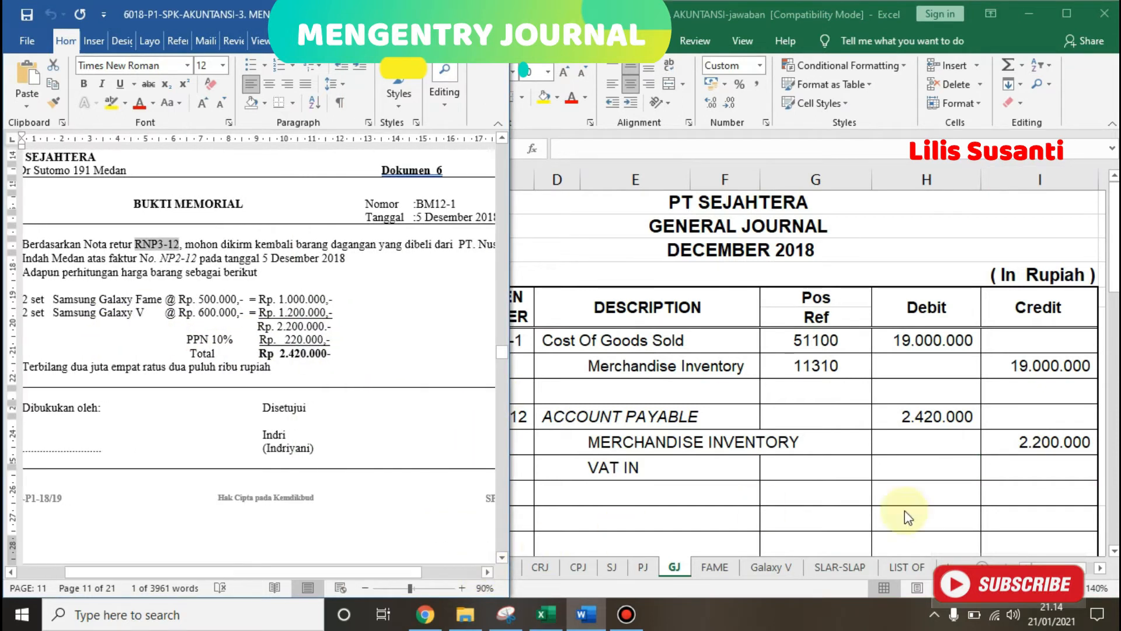
pyautogui.click(1019, 472)
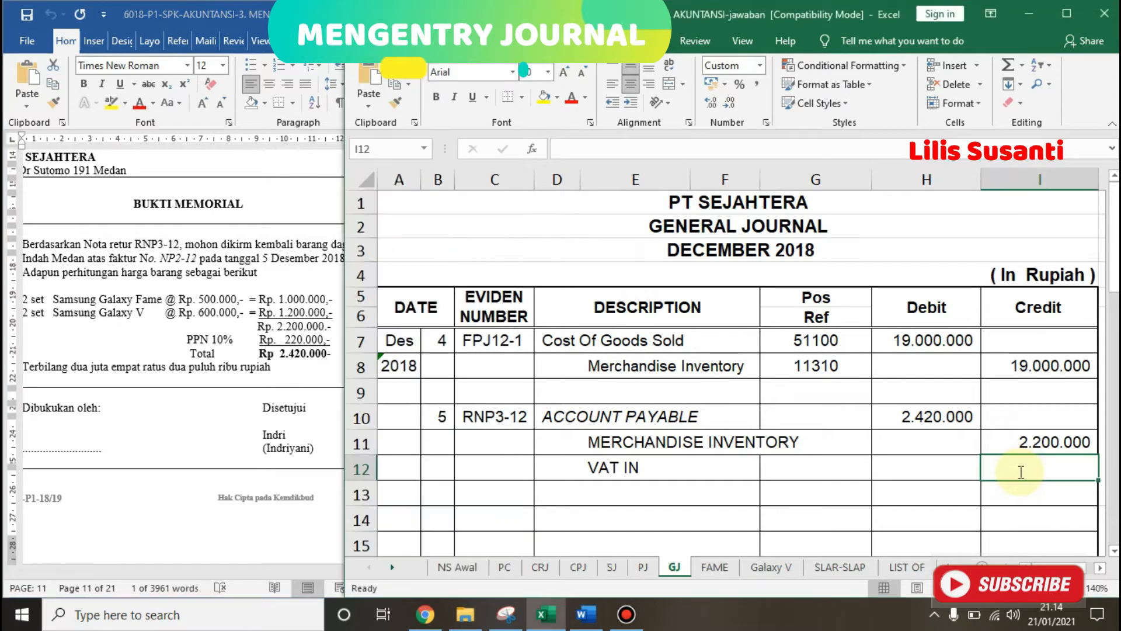
pyautogui.write('220000')
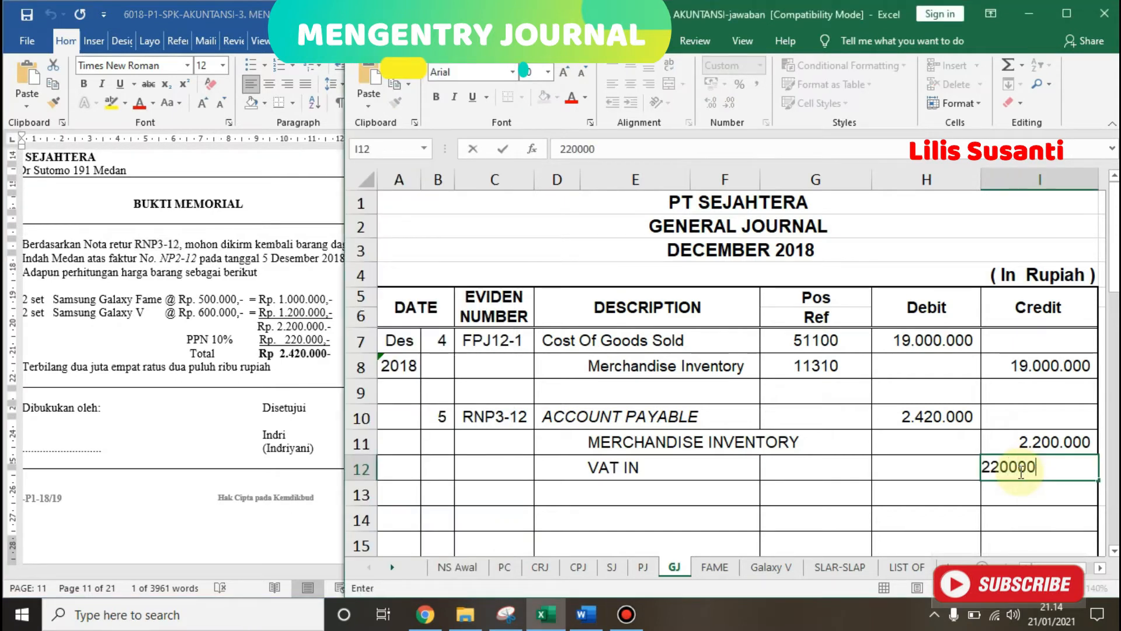
pyautogui.press('Tab')
# - Link the Pos Ref of the account payable line to account code 21210 in the NS Awal sheet
pyautogui.press('Left')
pyautogui.press('Left')
pyautogui.press('Left')
pyautogui.press('Left')
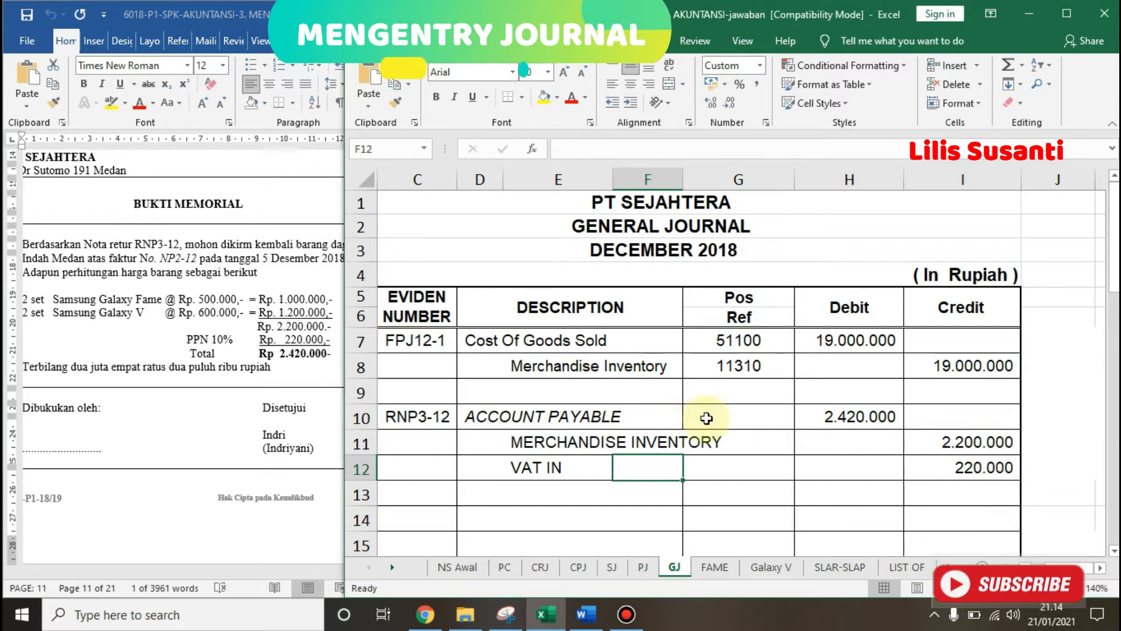
pyautogui.click(707, 418)
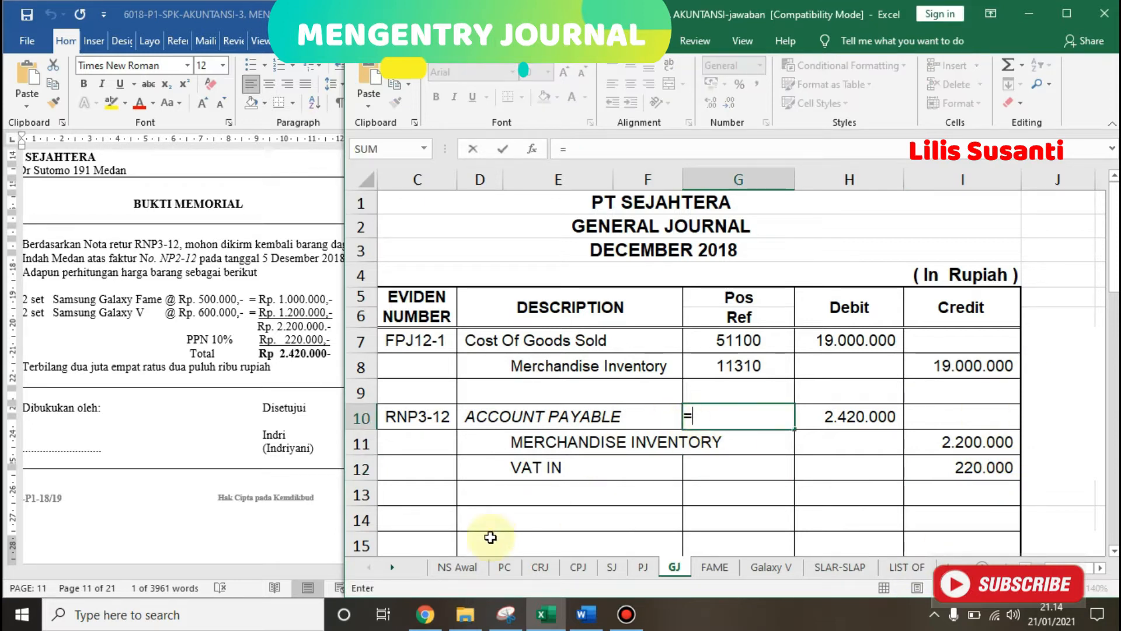
pyautogui.click(468, 565)
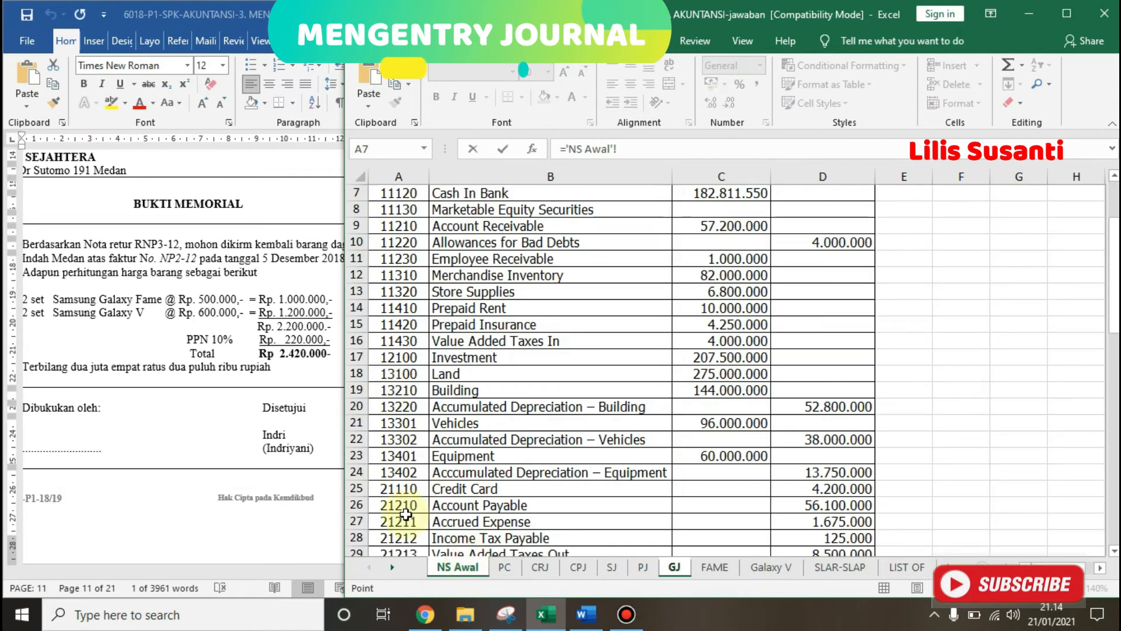
pyautogui.click(400, 507)
pyautogui.press('Return')
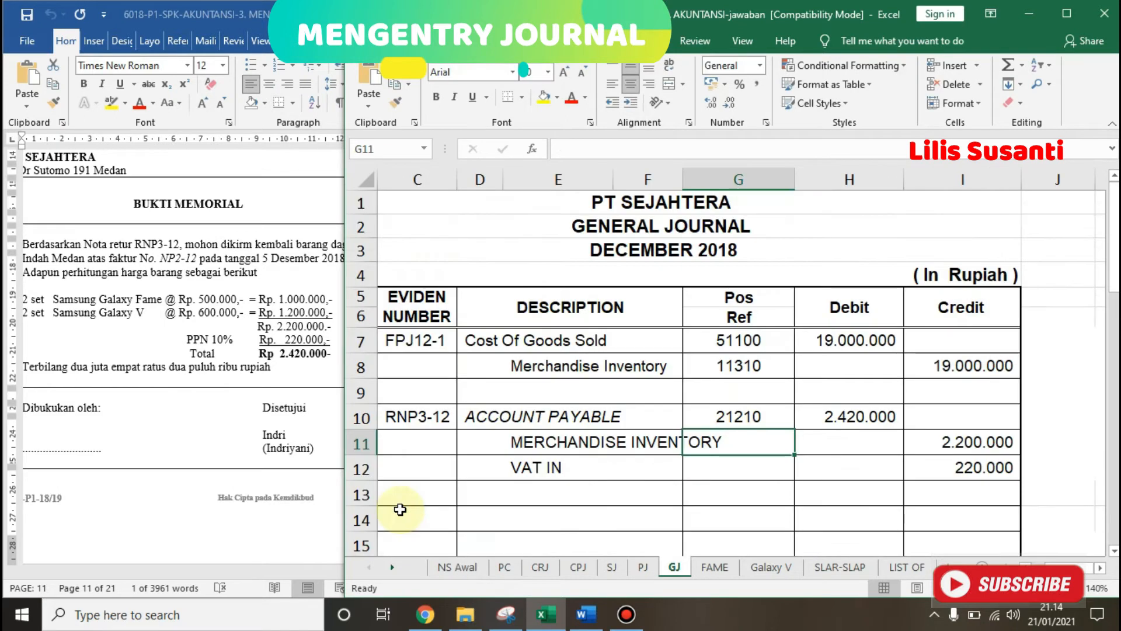
# - Link the Pos Ref of the merchandise inventory and VAT In lines to codes 11310 and 11430 in NS Awal
pyautogui.write('=')
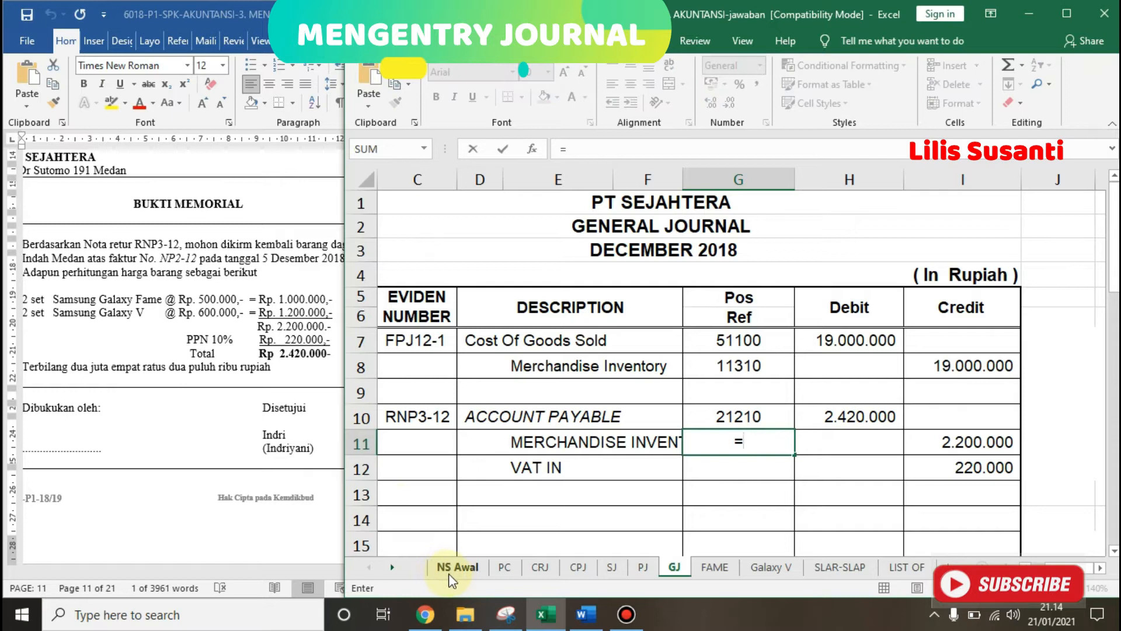
pyautogui.click(452, 567)
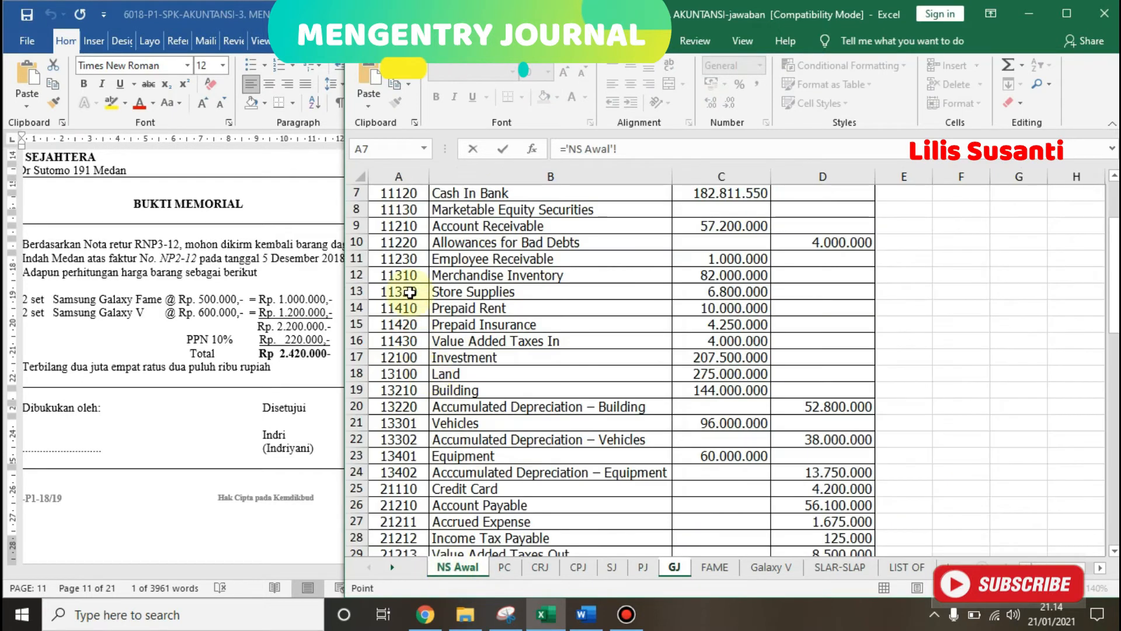
pyautogui.click(407, 278)
pyautogui.press('Return')
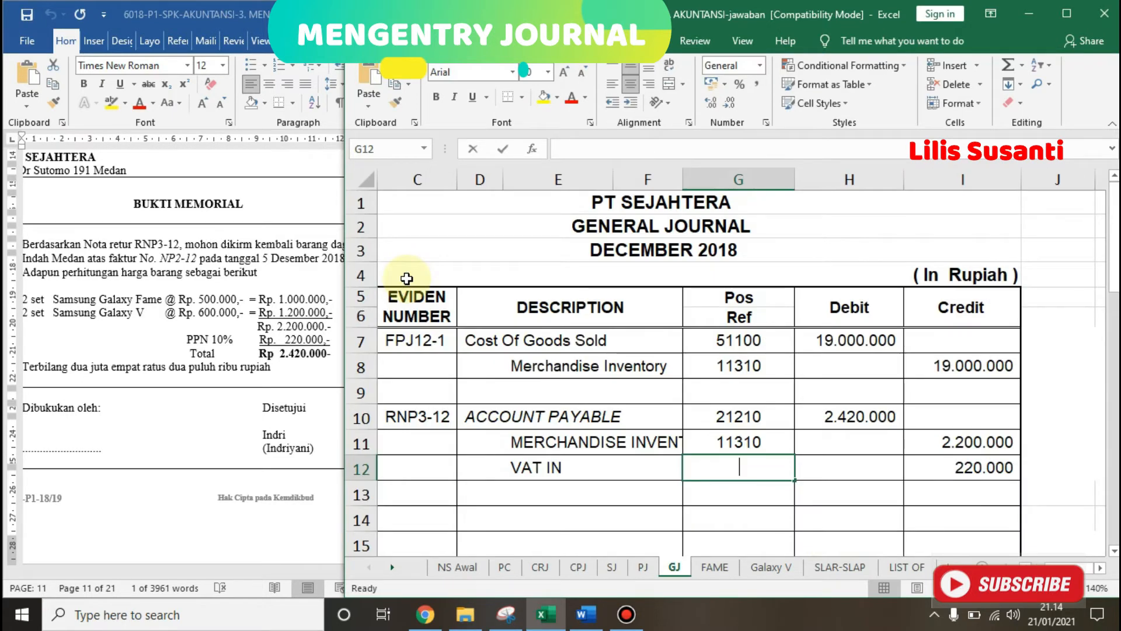
pyautogui.write('=')
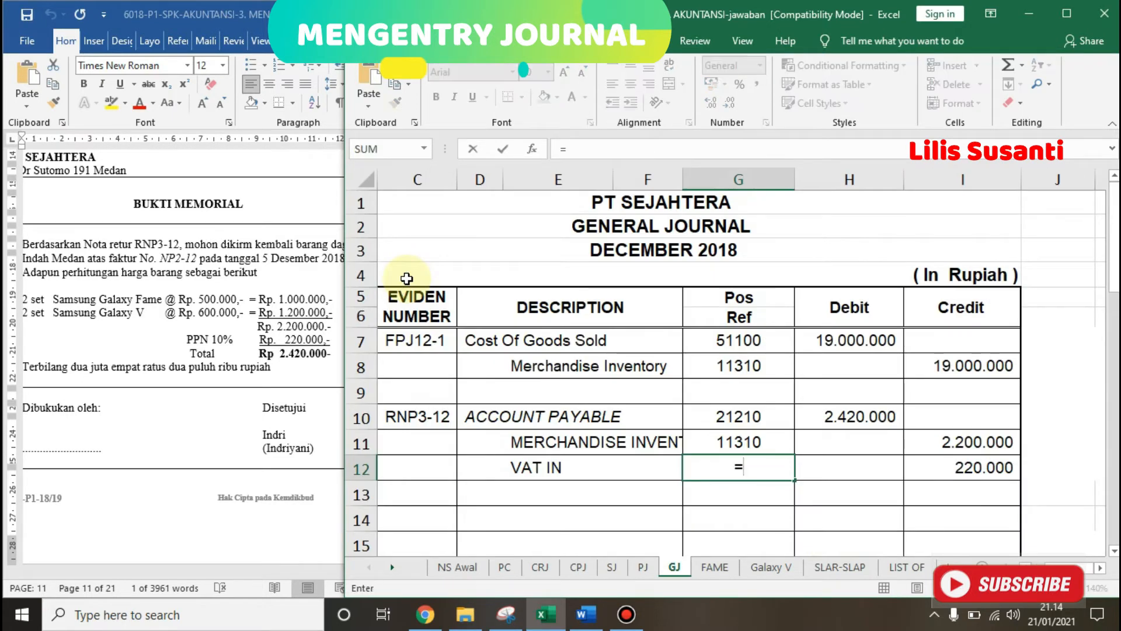
pyautogui.click(452, 567)
pyautogui.click(397, 337)
pyautogui.press('Return')
pyautogui.press('Right')
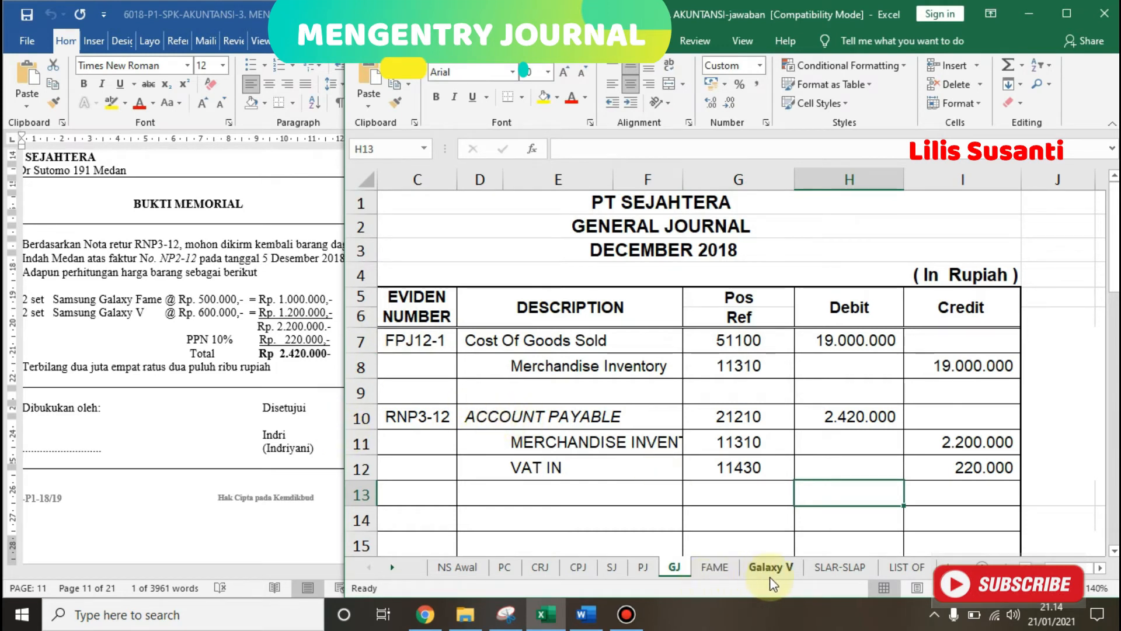
# - Start row 53 in PT Nusa Indah's SLAR-SLAP ledger with day 5, description Return and ref GJ-1
pyautogui.click(829, 567)
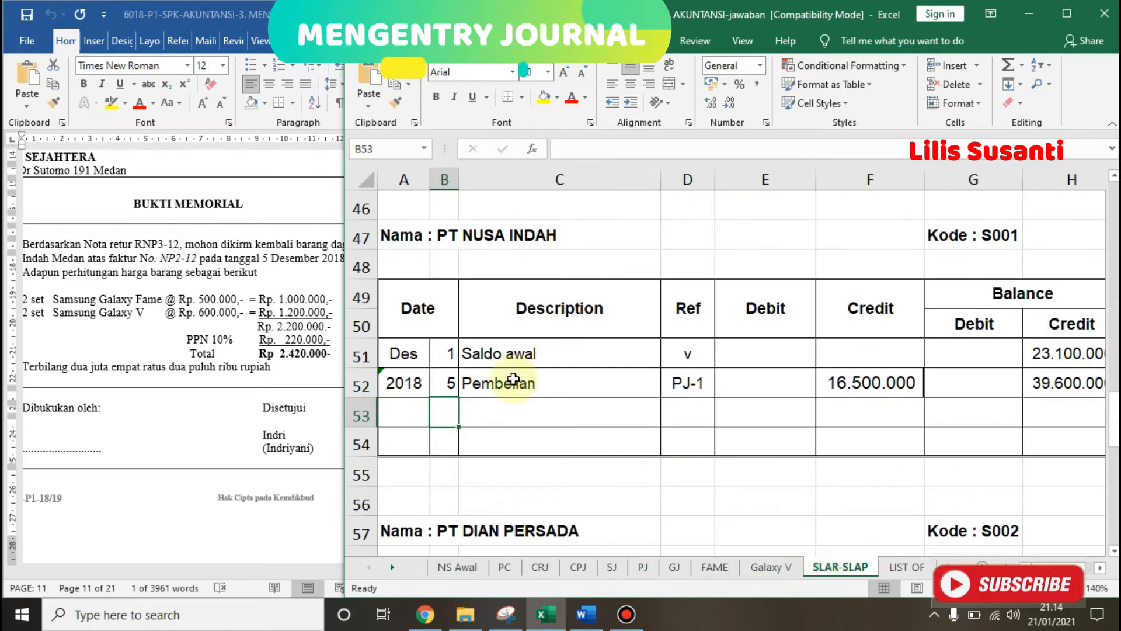
pyautogui.click(240, 275)
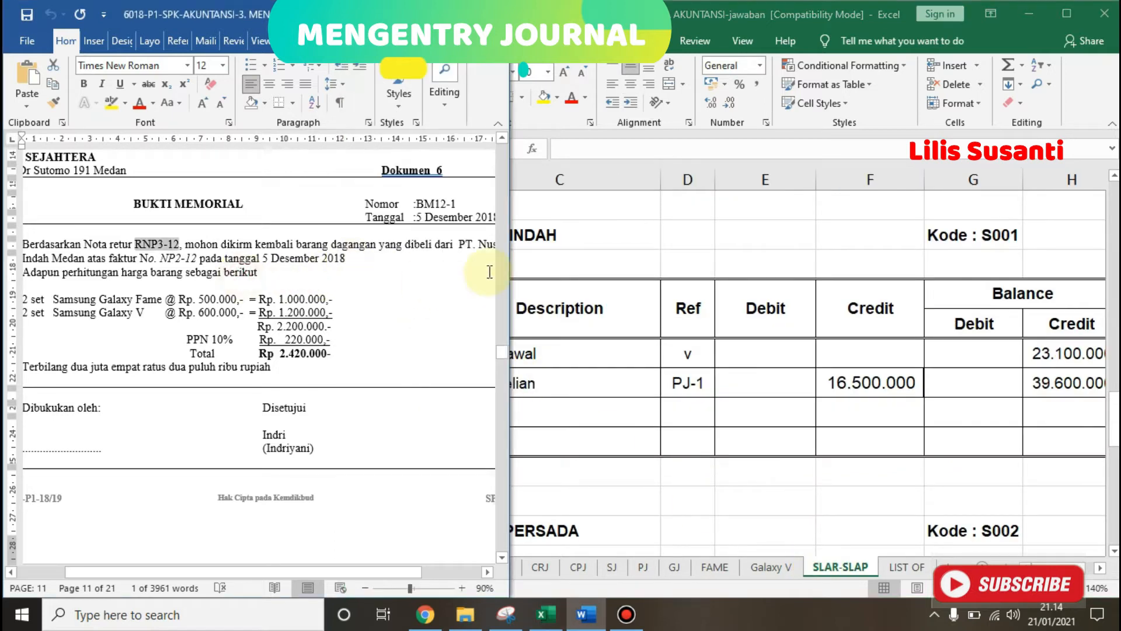
pyautogui.click(608, 325)
pyautogui.click(446, 403)
pyautogui.write('5')
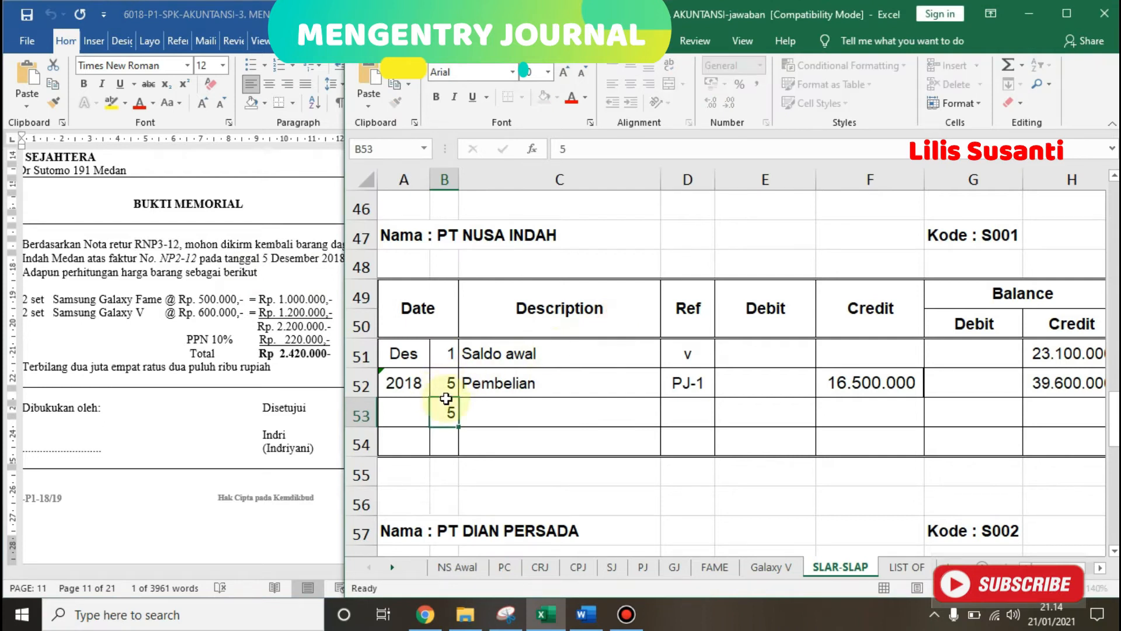
pyautogui.press('Tab')
pyautogui.write('Ret')
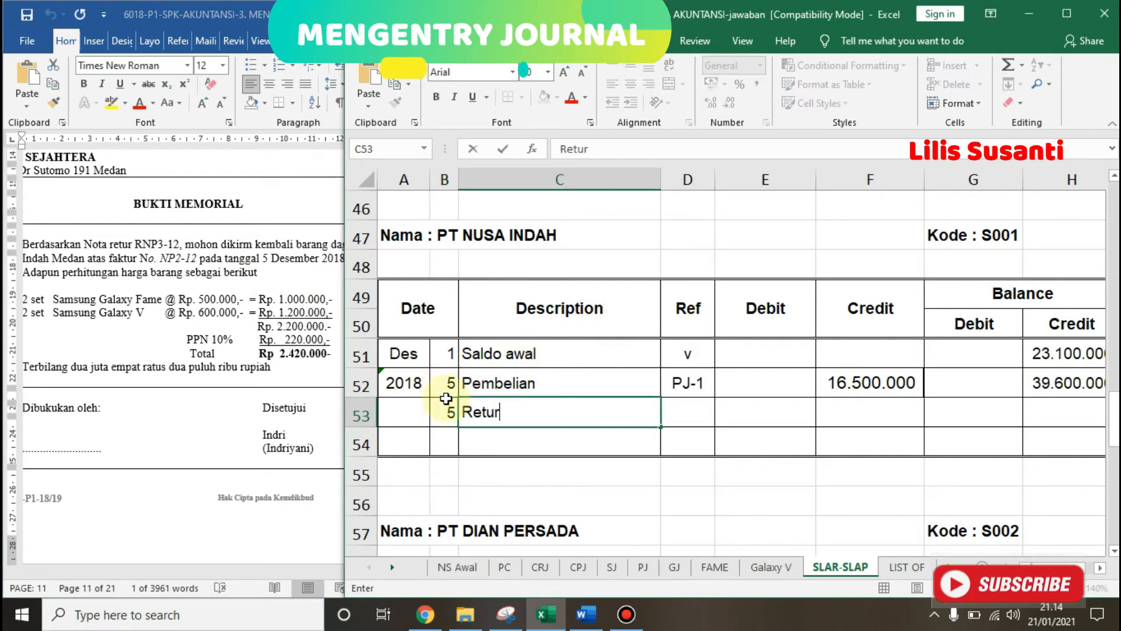
pyautogui.press('Tab')
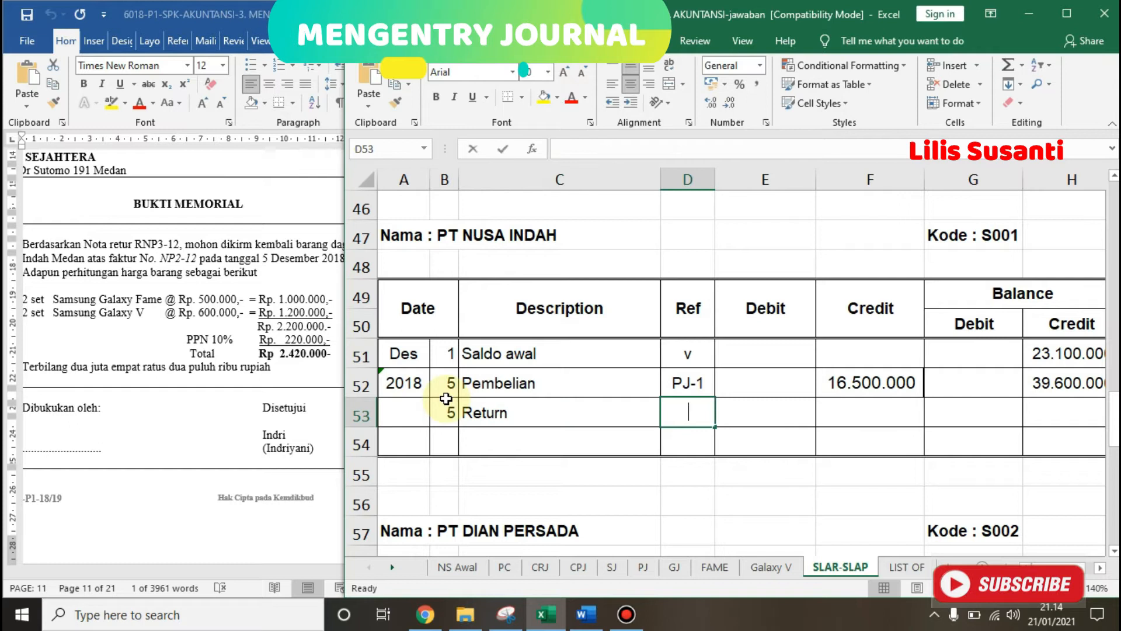
pyautogui.write('GJ-1')
pyautogui.press('Tab')
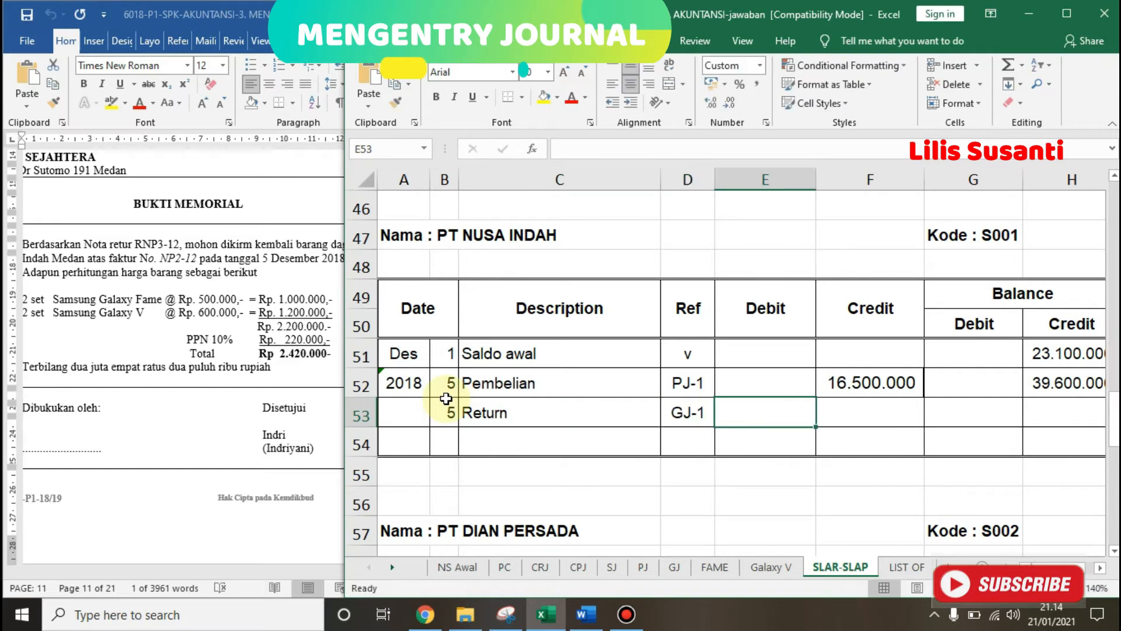
# - Link the debit of PT Nusa Indah's Return line to the account payable debit in row 10 of the GJ sheet
pyautogui.write('=')
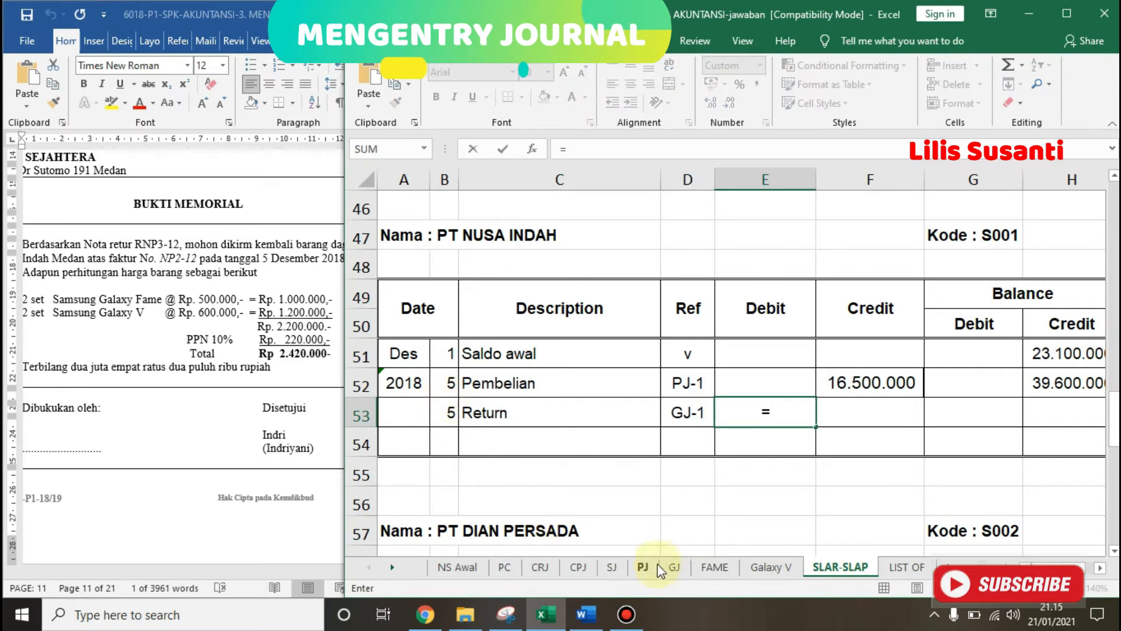
pyautogui.click(673, 567)
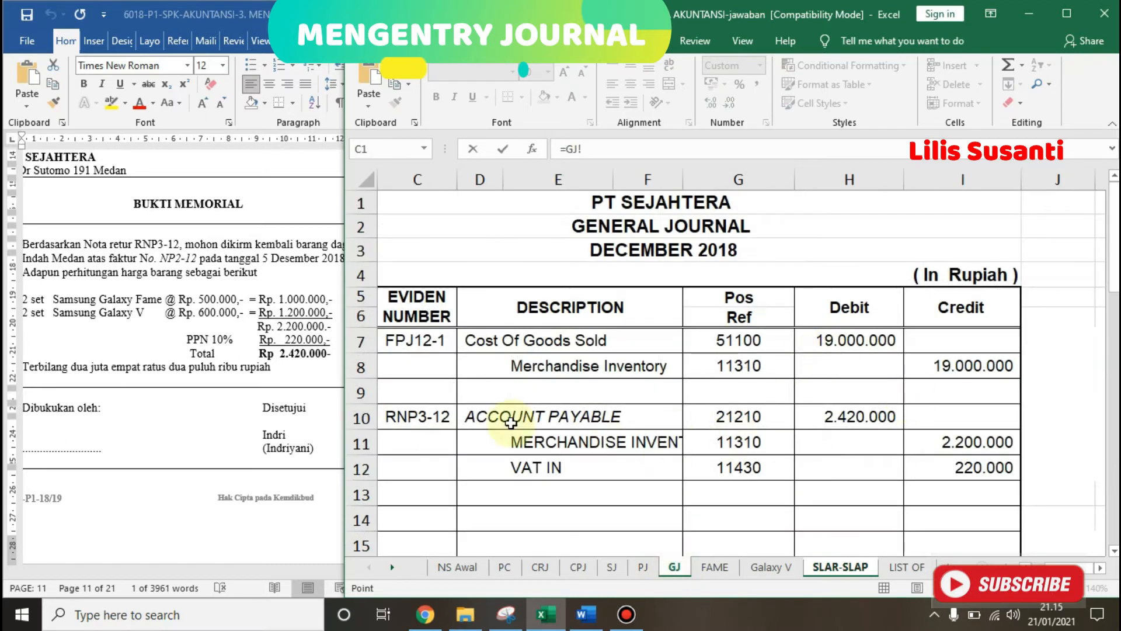
pyautogui.click(849, 415)
pyautogui.press('Return')
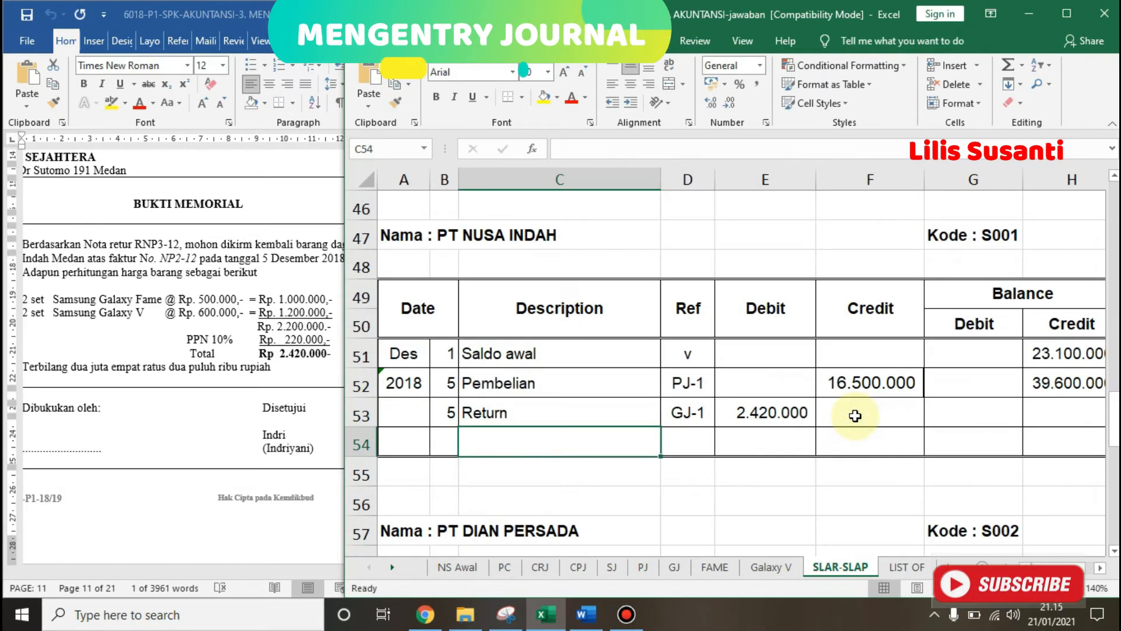
# - Calculate the credit balance of the Return line as the preceding balance minus its debit, H52-E53
pyautogui.click(1049, 419)
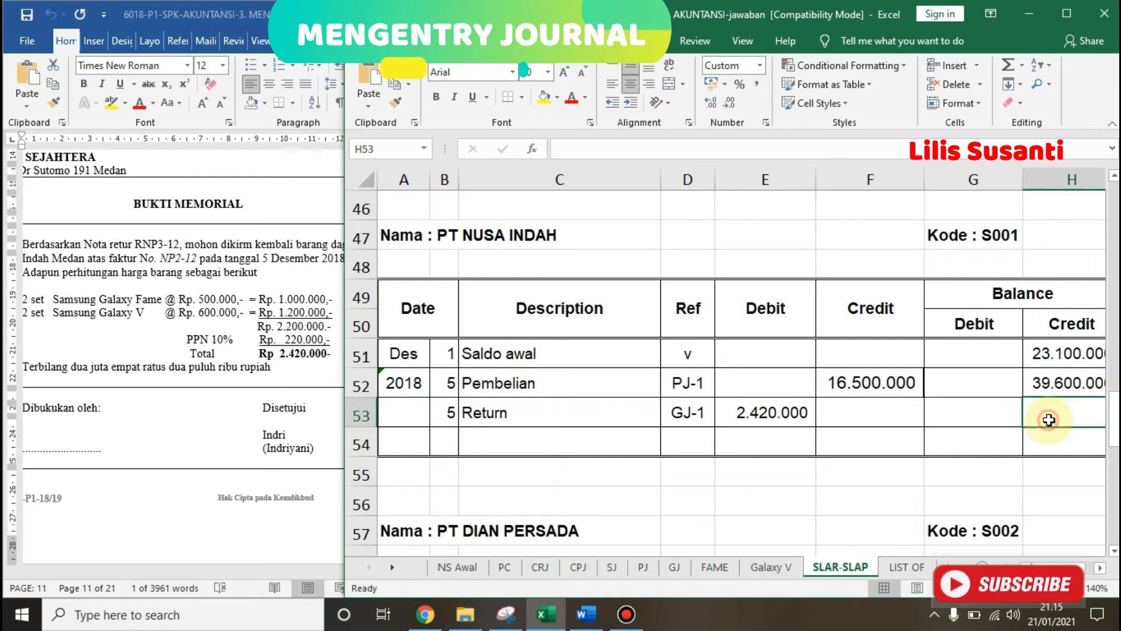
pyautogui.write('=')
pyautogui.click(1039, 384)
pyautogui.write('-')
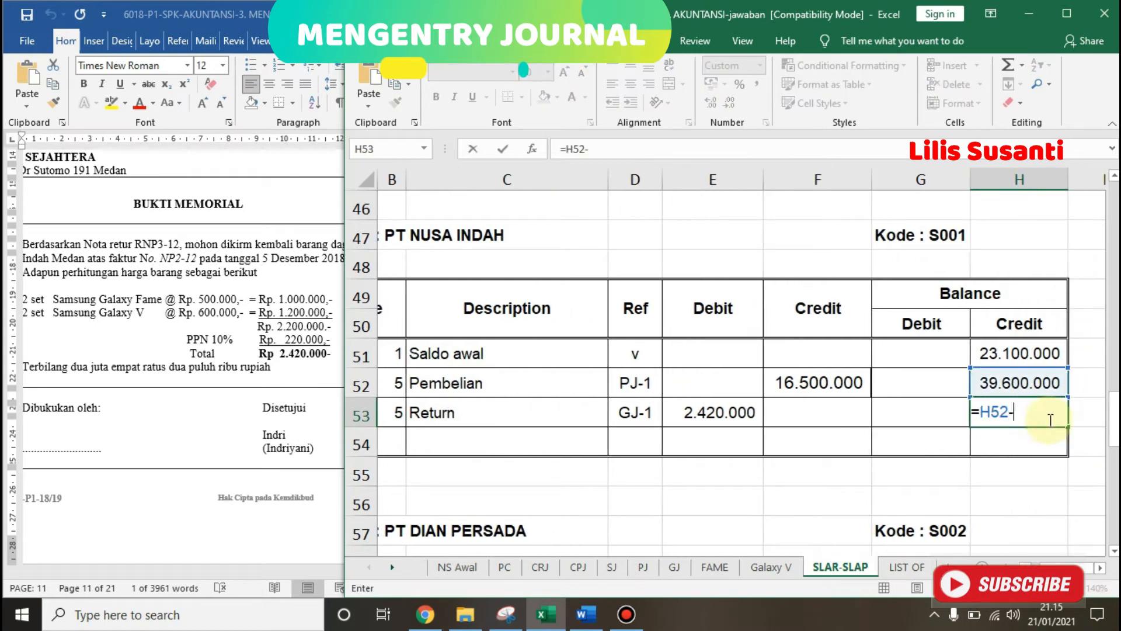
pyautogui.click(742, 408)
pyautogui.press('Return')
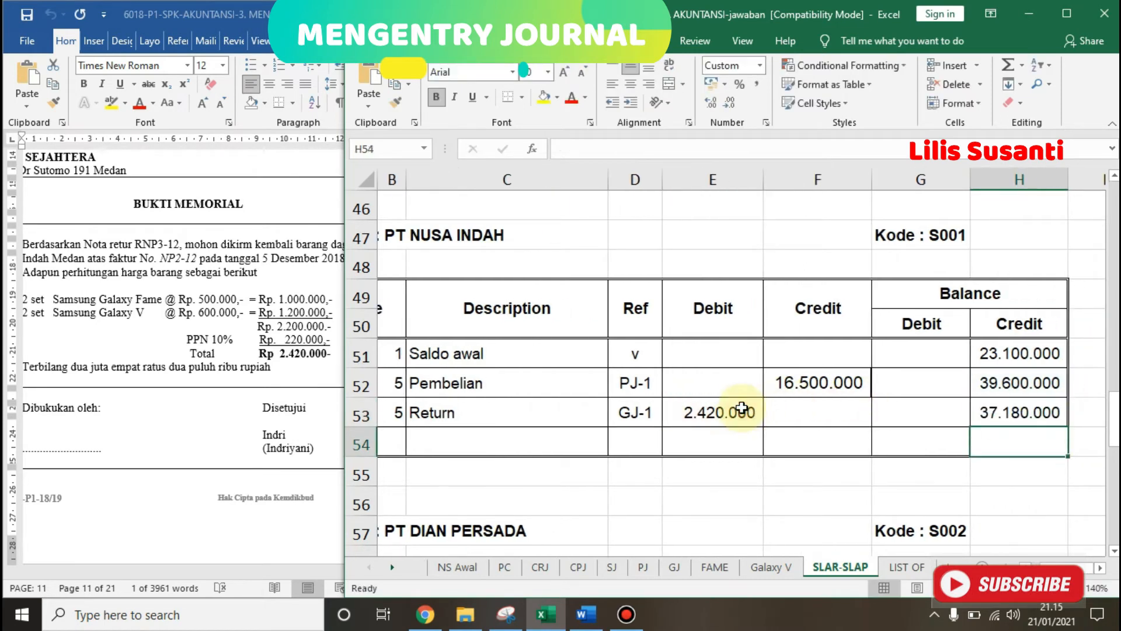
# - Fill the account payable debit in H10 and the merchandise inventory credit in I11 of the GJ sheet with yellow
pyautogui.click(653, 569)
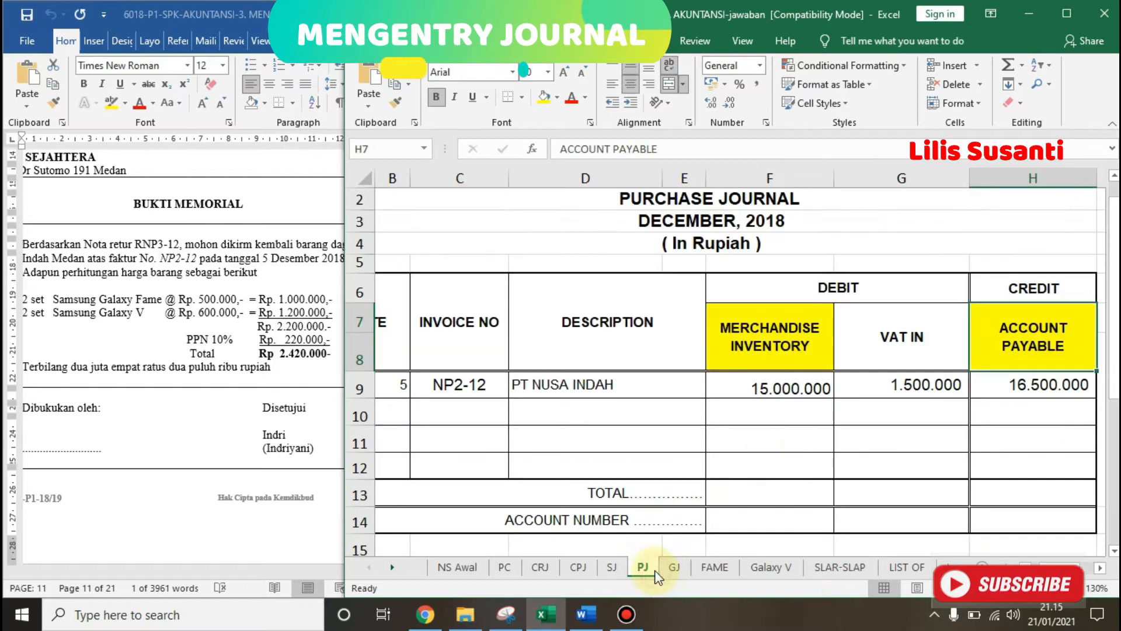
pyautogui.click(667, 566)
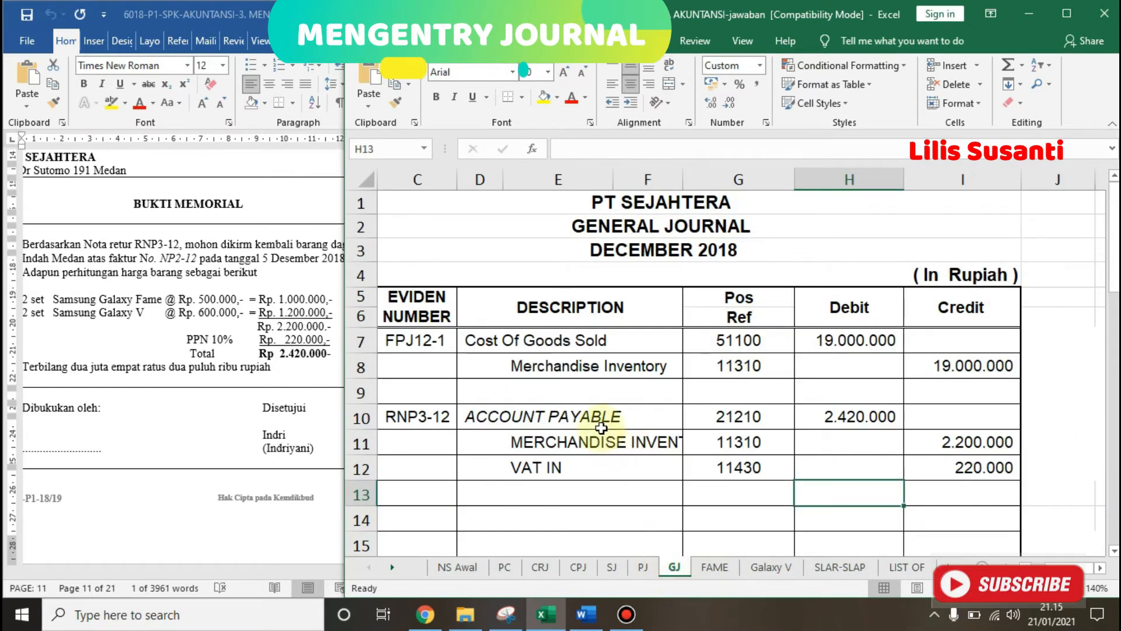
pyautogui.click(858, 417)
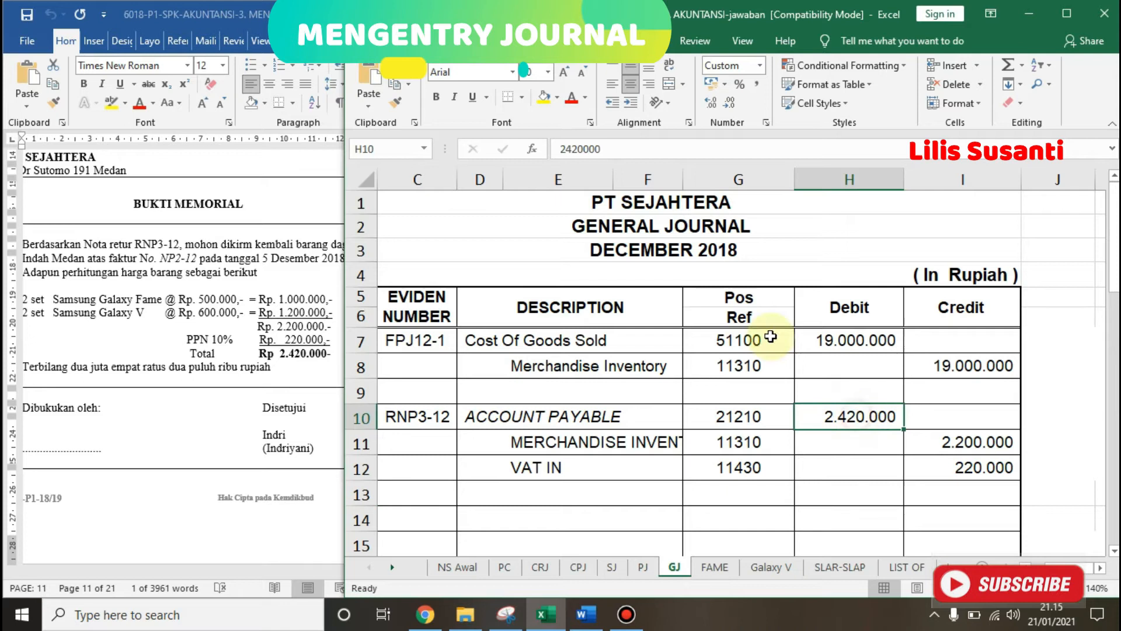
pyautogui.click(554, 100)
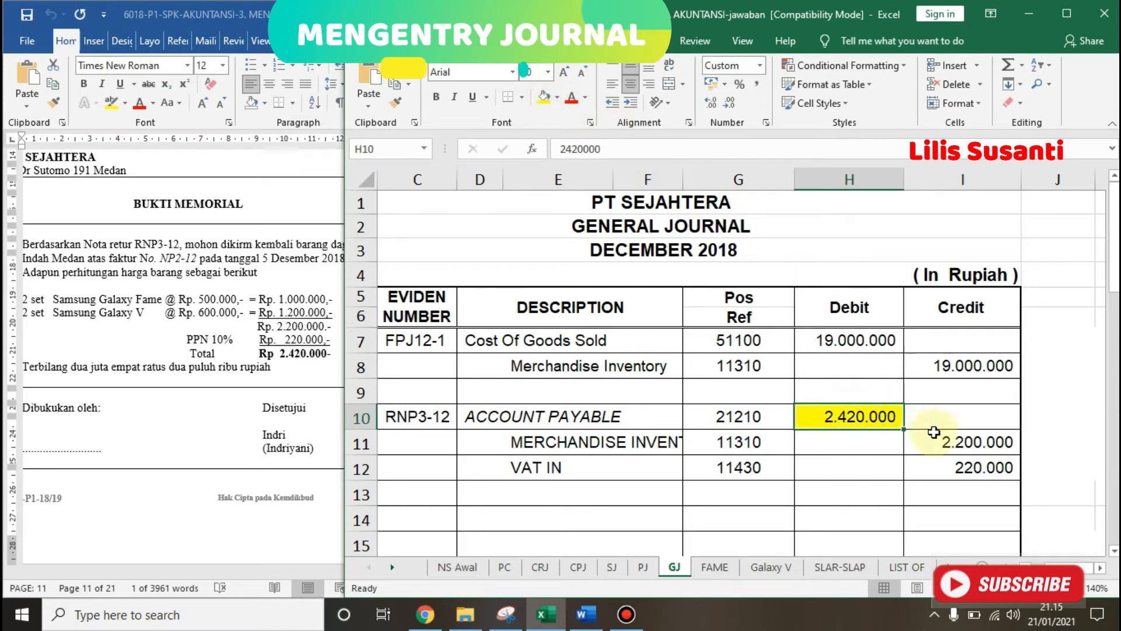
pyautogui.click(932, 441)
pyautogui.click(544, 94)
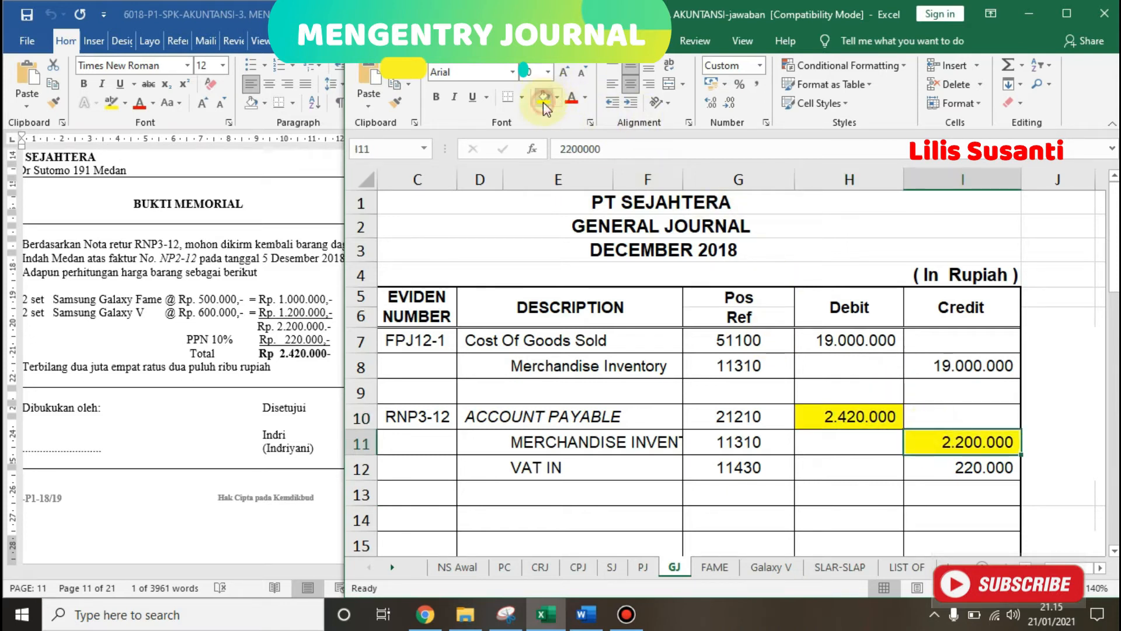
# - Start row 11 of the FAME inventory card with day 5, invoice number RNP3-12 and description Retur
pyautogui.click(715, 566)
pyautogui.click(430, 395)
pyautogui.write('5')
pyautogui.press('Tab')
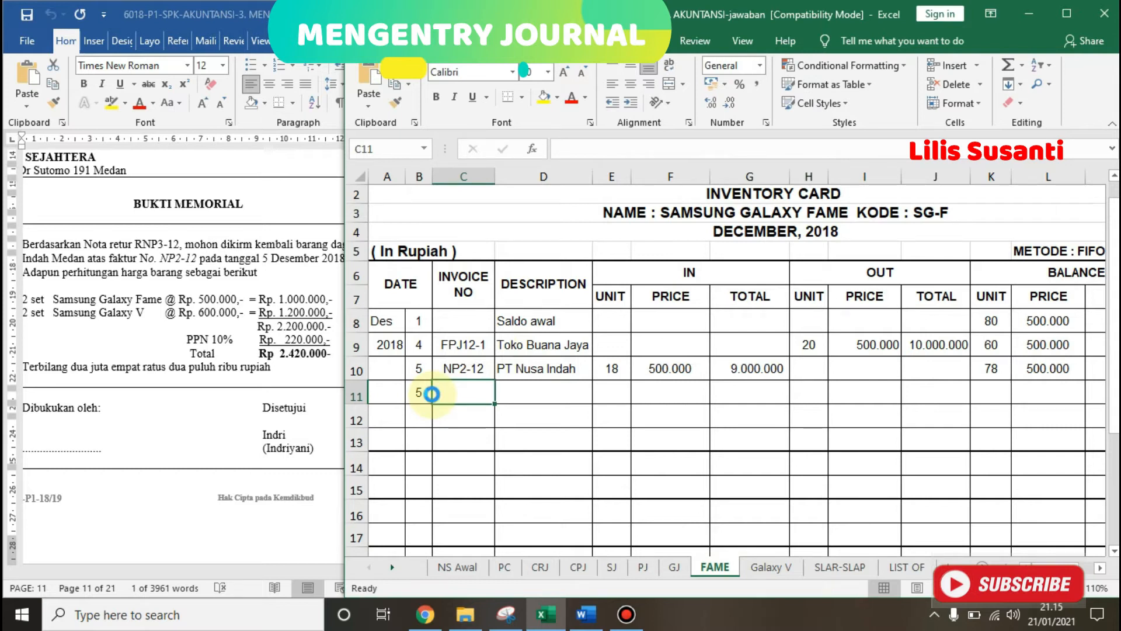
pyautogui.write('RNP3-12')
pyautogui.press('Tab')
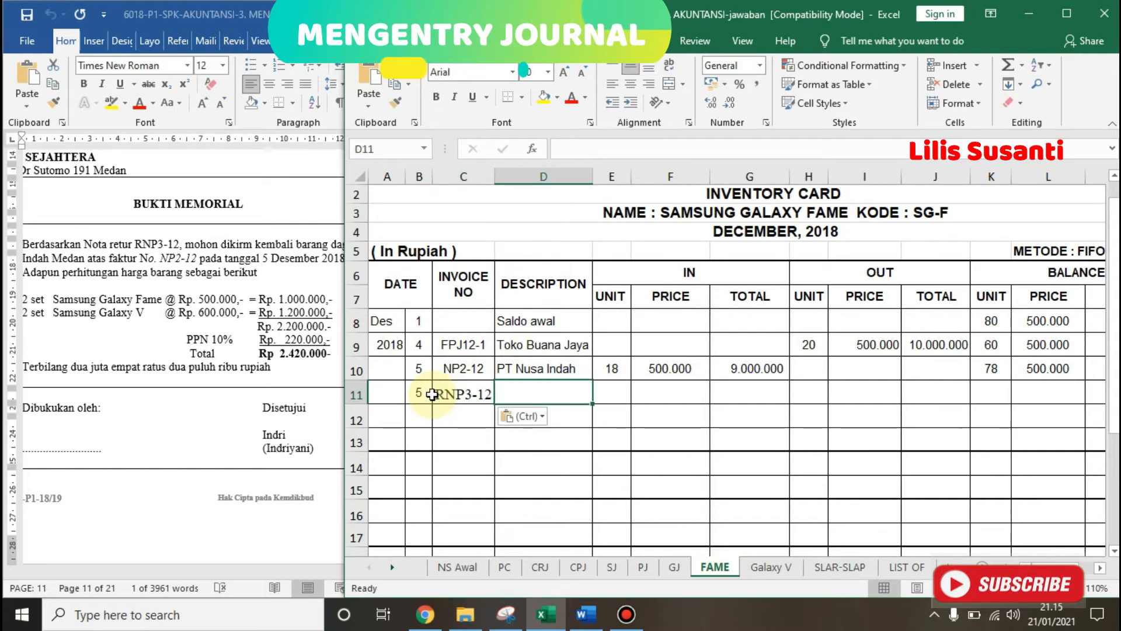
pyautogui.press('Escape')
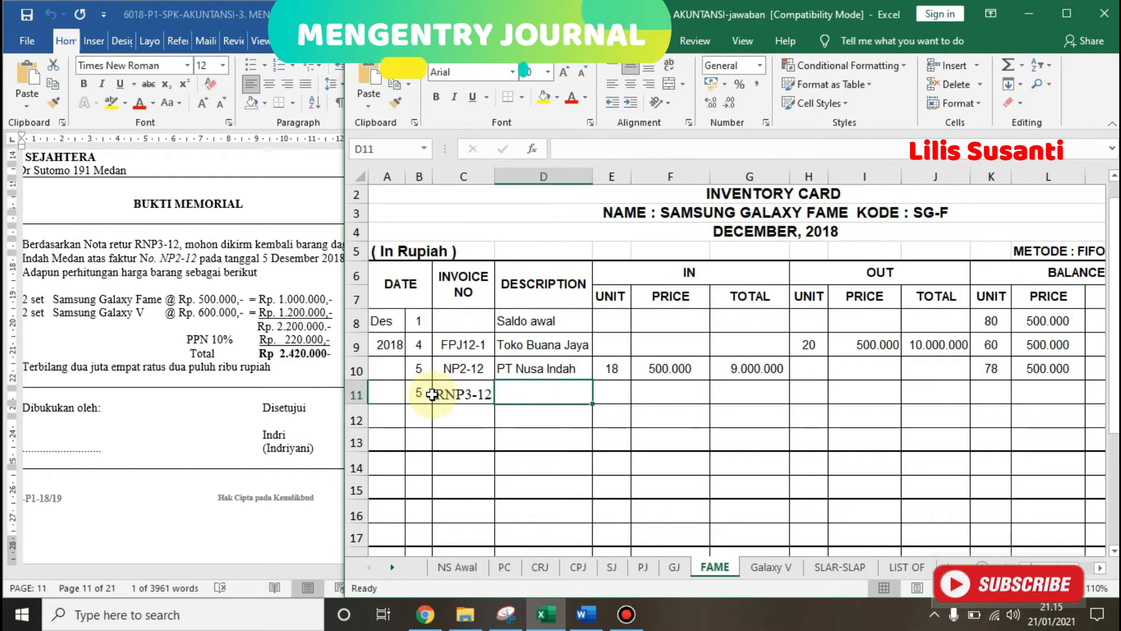
pyautogui.write('Retur')
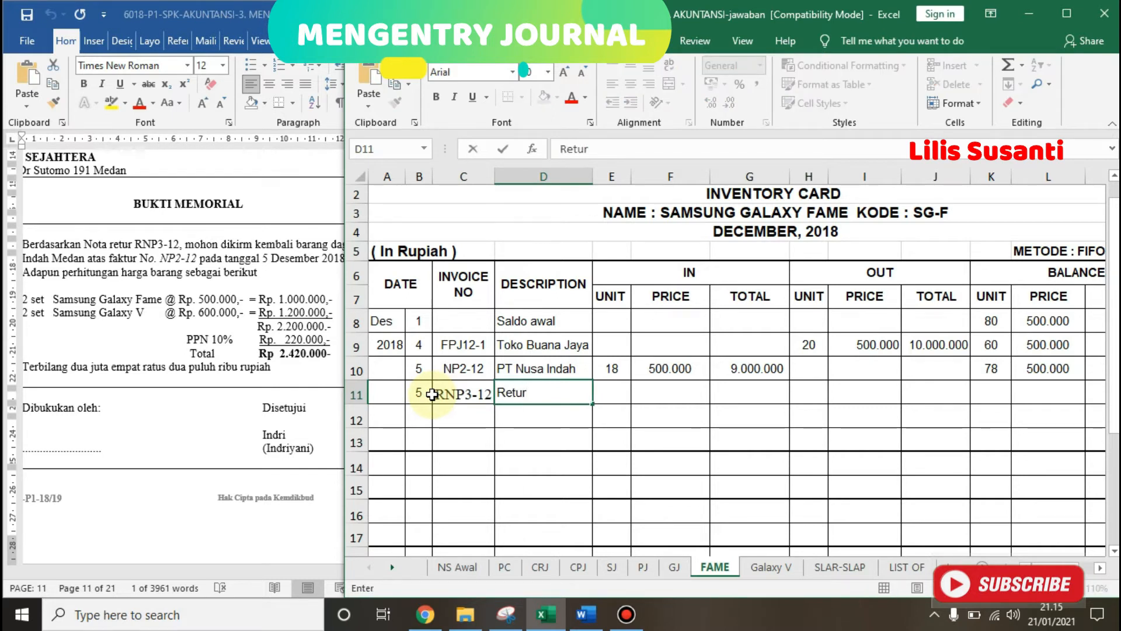
pyautogui.press('Tab')
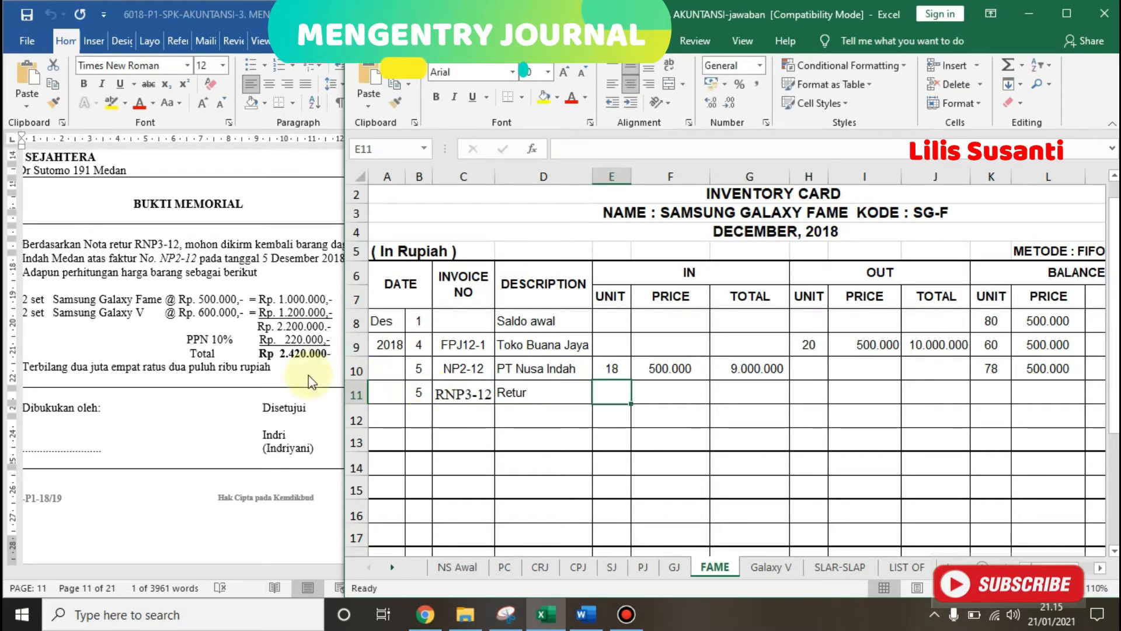
# - Enter 2 units at a price of 500.000 in the OUT columns of the FAME card's Retur row
pyautogui.click(797, 392)
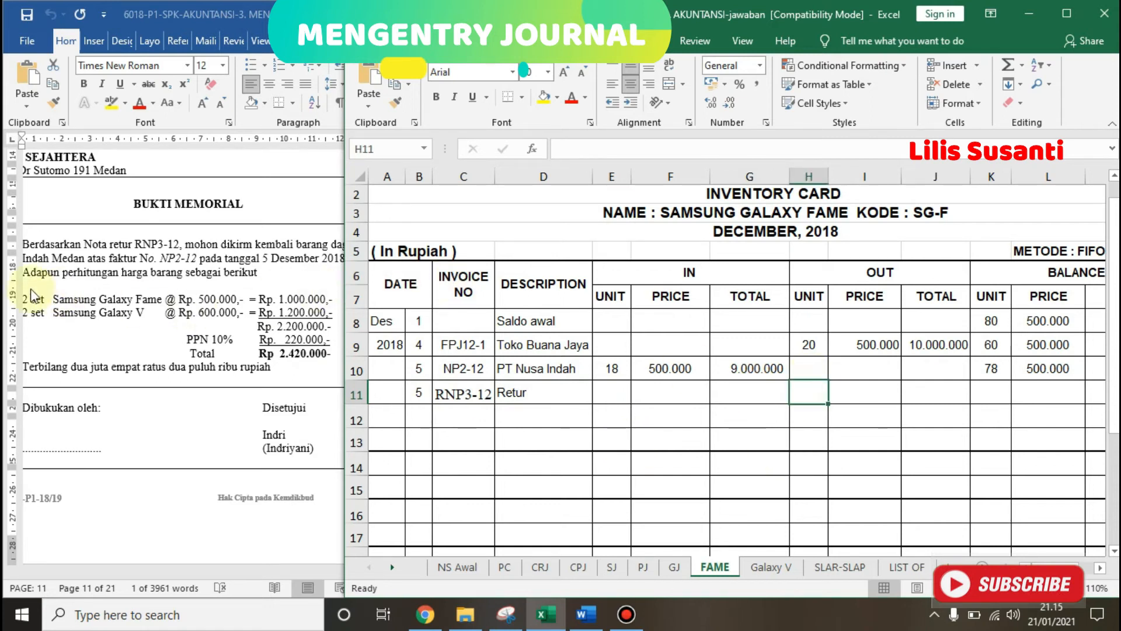
pyautogui.write('2')
pyautogui.press('Tab')
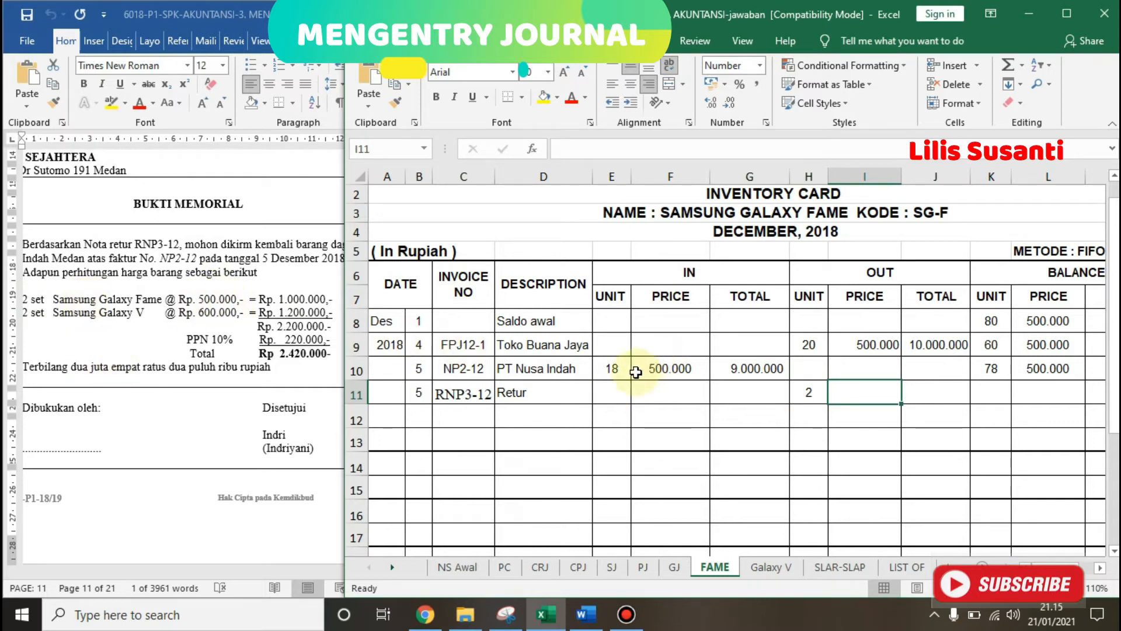
pyautogui.write('500')
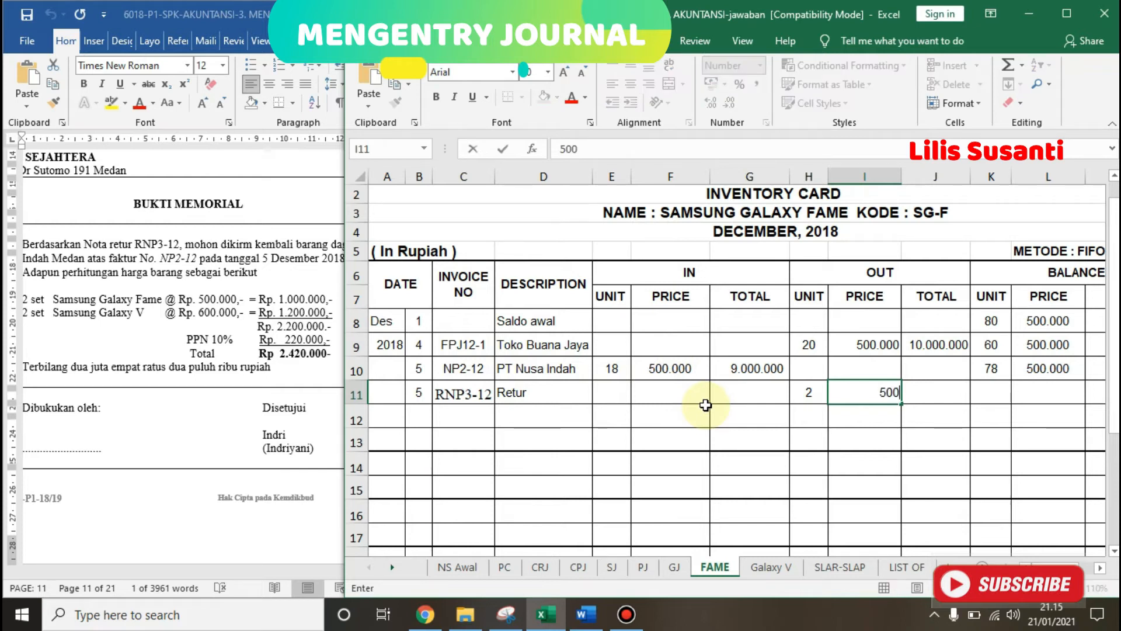
pyautogui.write('.000')
pyautogui.press('Tab')
pyautogui.press('Tab')
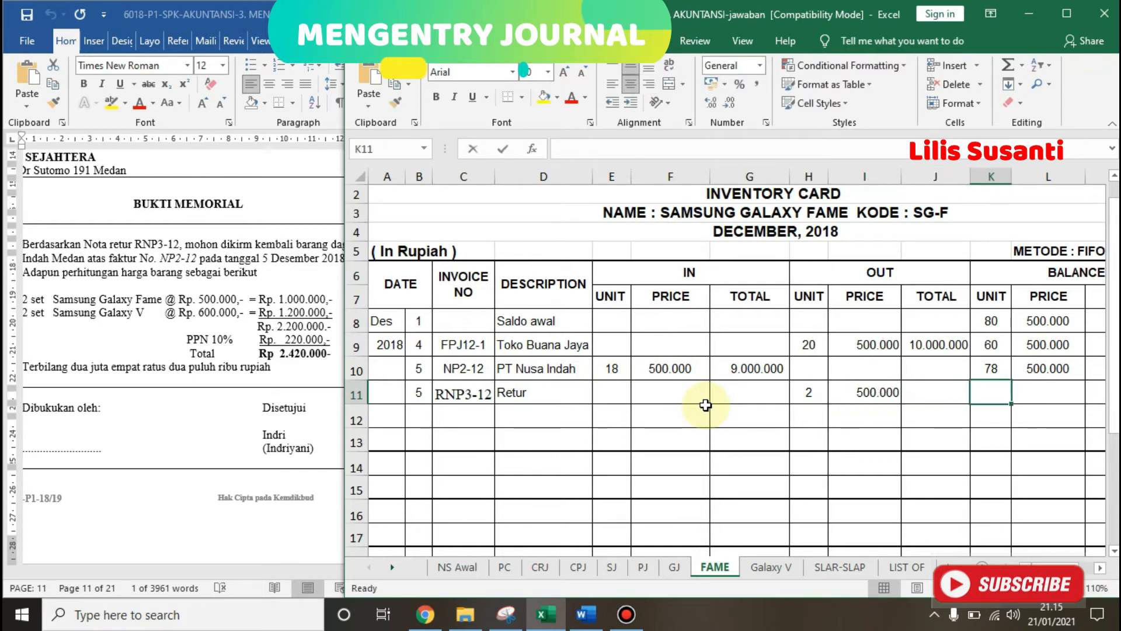
# - Calculate the balance units of the Retur row as the preceding balance minus the OUT units, K10-H11
pyautogui.write('=')
pyautogui.press('Up')
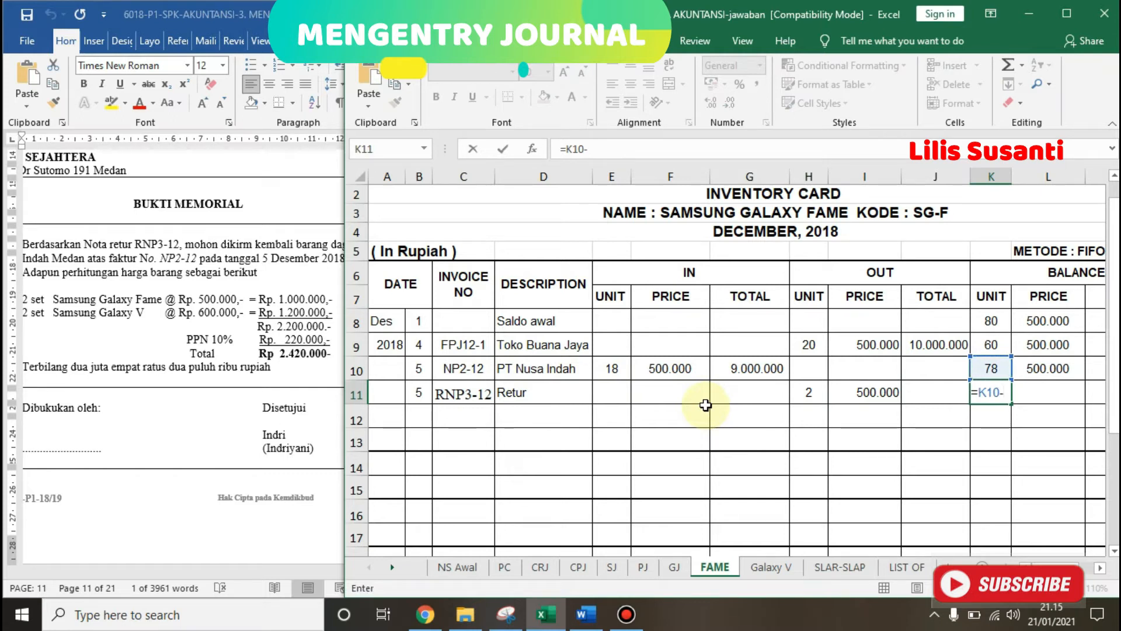
pyautogui.write('-')
pyautogui.press('Left')
pyautogui.press('Left')
pyautogui.press('Left')
pyautogui.press('Return')
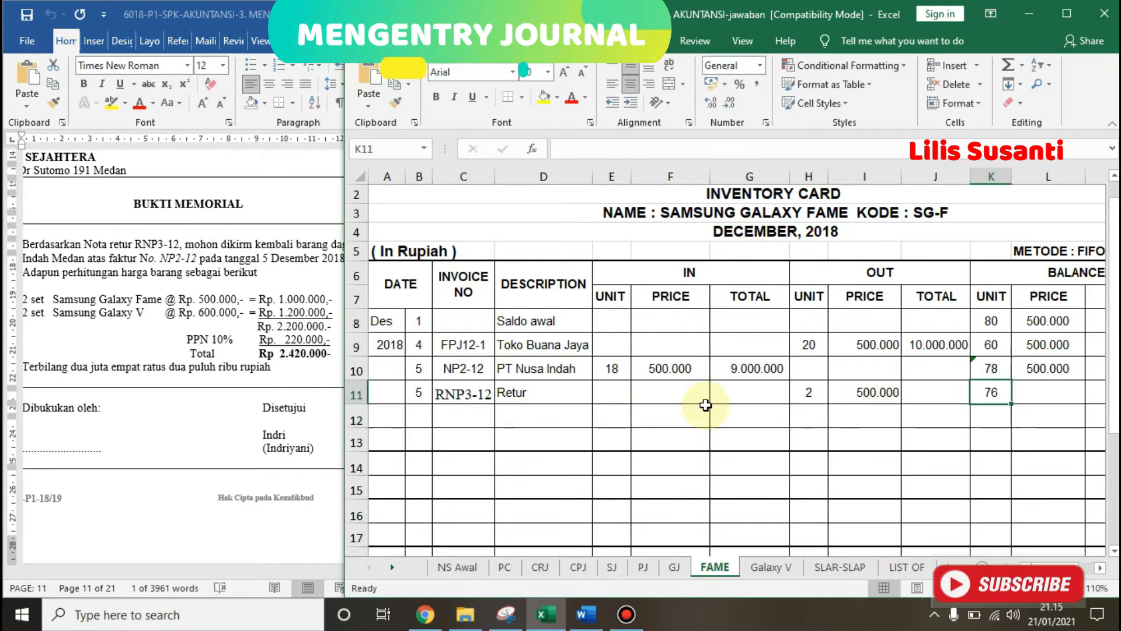
# - Copy the OUT total from row 9 of the FAME card into the Retur row 11
pyautogui.press('Left')
pyautogui.press('Up')
pyautogui.press('Up')
pyautogui.write('RNP3-12')
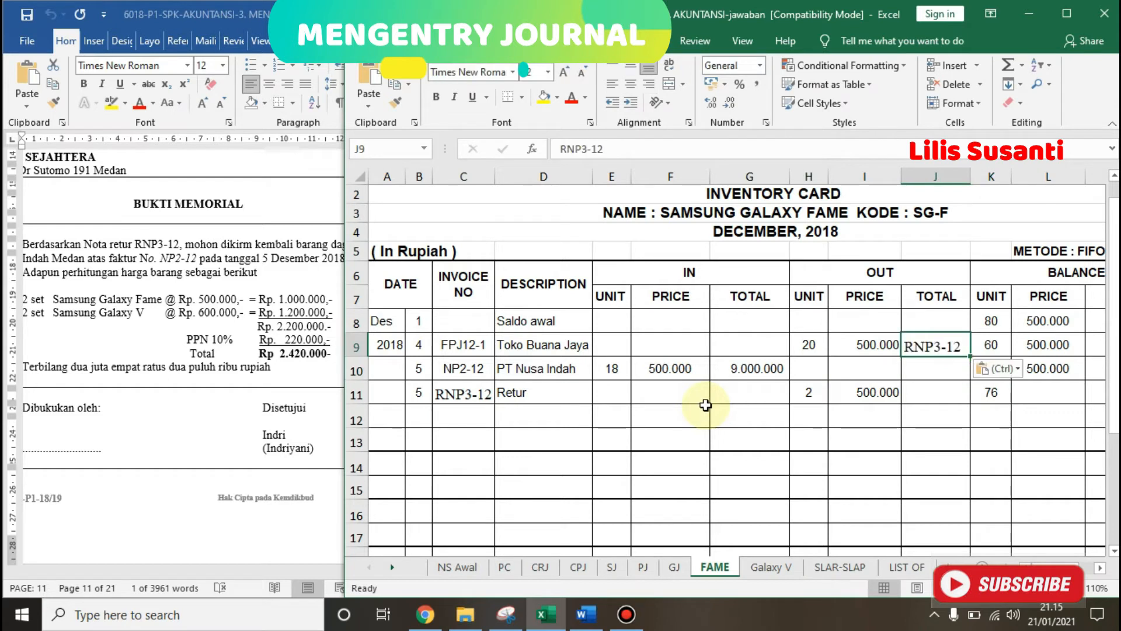
pyautogui.hotkey('ctrl', 'z')
pyautogui.hotkey('ctrl', 'c')
pyautogui.press('Down')
pyautogui.press('Down')
pyautogui.hotkey('ctrl', 'v')
pyautogui.press('Escape')
pyautogui.press('Right')
pyautogui.press('Right')
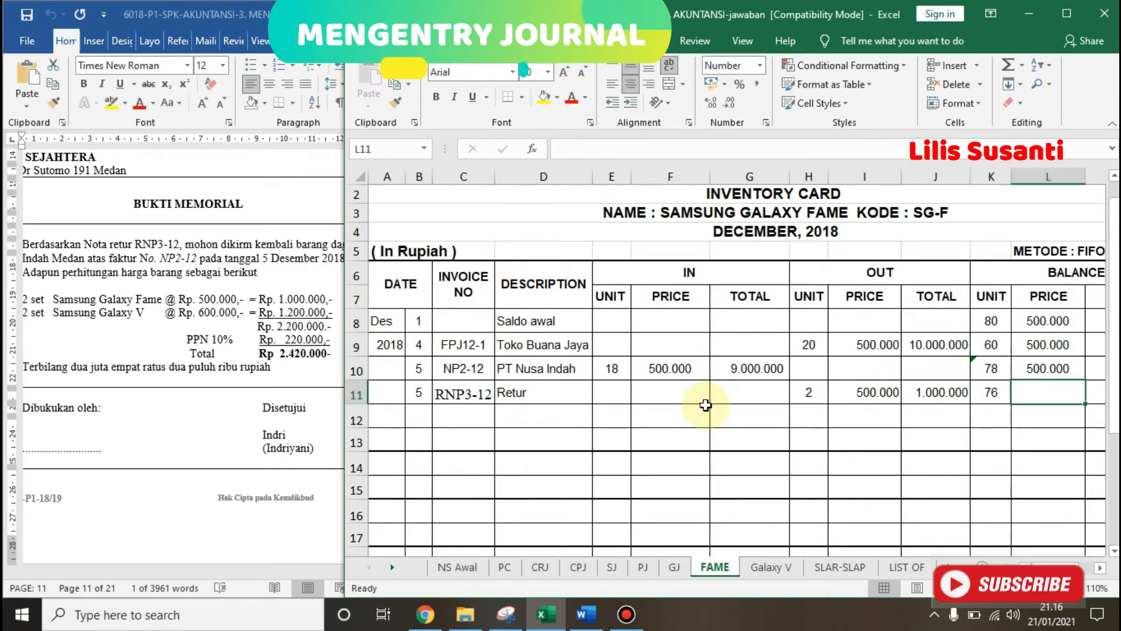
# - Copy the balance price and total from row 10 of the FAME card into the Retur row 11
pyautogui.press('Right')
pyautogui.press('Up')
pyautogui.press('Left')
pyautogui.hotkey('shift', 'Right')
pyautogui.hotkey('ctrl', 'c')
pyautogui.press('Down')
pyautogui.hotkey('ctrl', 'v')
pyautogui.press('Escape')
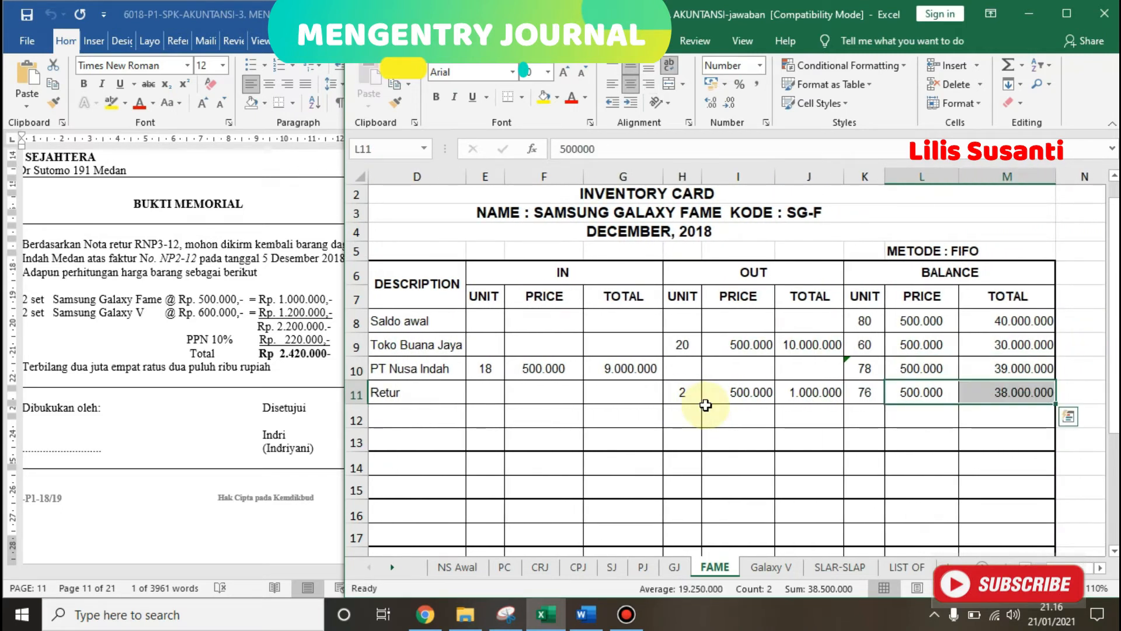
# - Copy the day, invoice number and description of the FAME card's Retur row into row 11 of the Galaxy V card
pyautogui.press('Right')
pyautogui.press('Left')
pyautogui.press('Right')
pyautogui.press('Left')
pyautogui.press('Left')
pyautogui.press('Left')
pyautogui.press('Left')
pyautogui.press('Left')
pyautogui.press('Left')
pyautogui.press('Left')
pyautogui.press('Left')
pyautogui.press('Left')
pyautogui.press('Left')
pyautogui.press('Left')
pyautogui.press('Left')
pyautogui.press('Right')
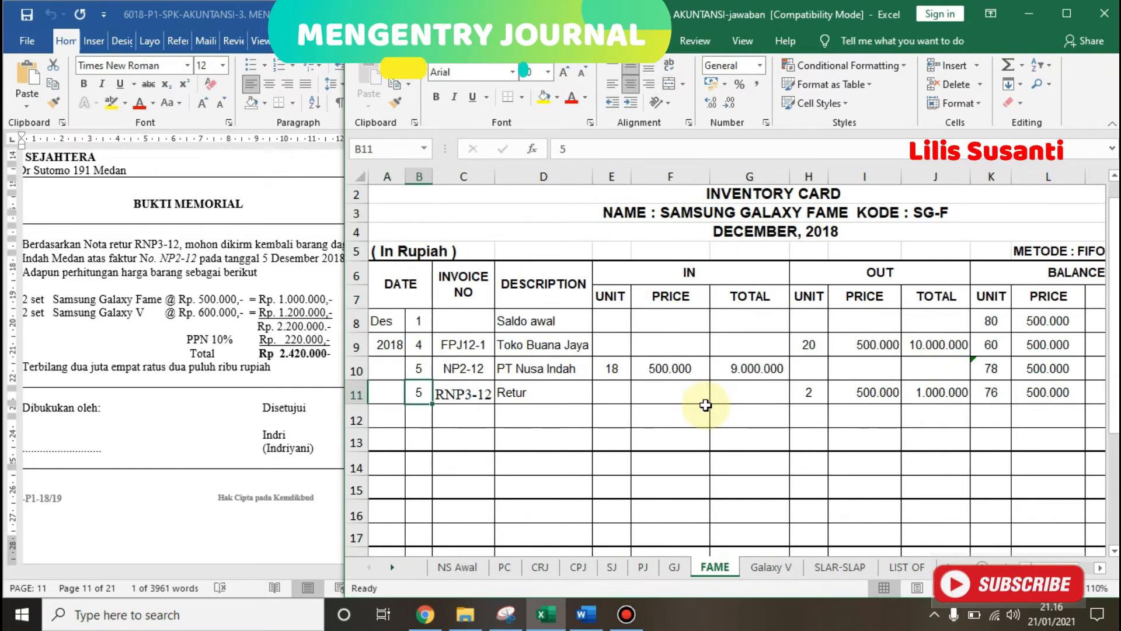
pyautogui.hotkey('shift', 'Right')
pyautogui.hotkey('shift', 'Right')
pyautogui.hotkey('ctrl', 'c')
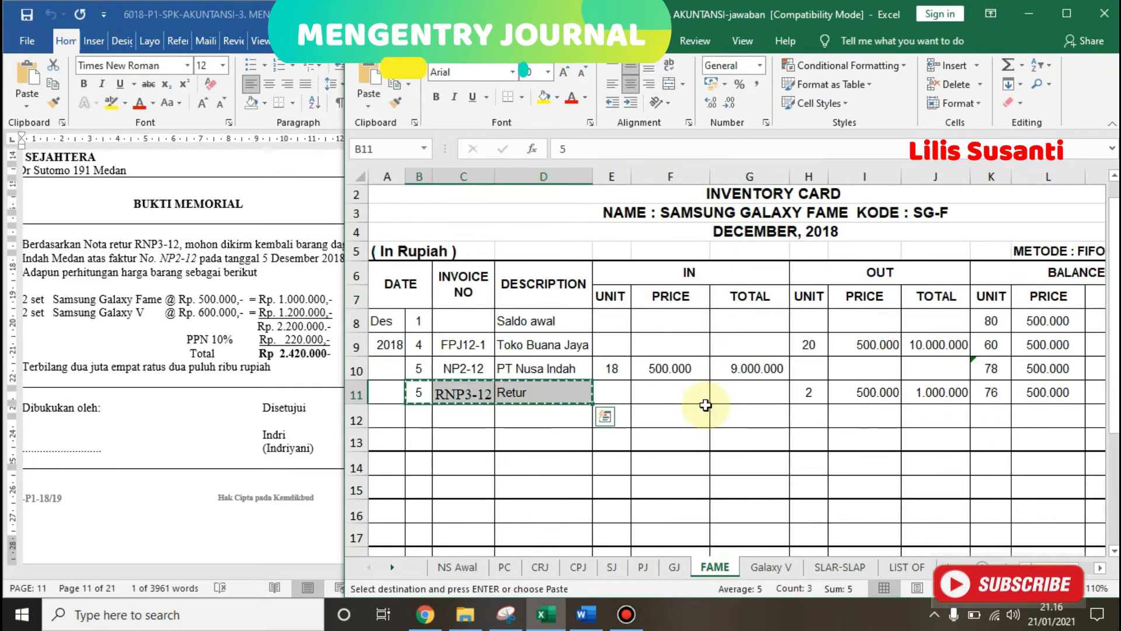
pyautogui.click(766, 567)
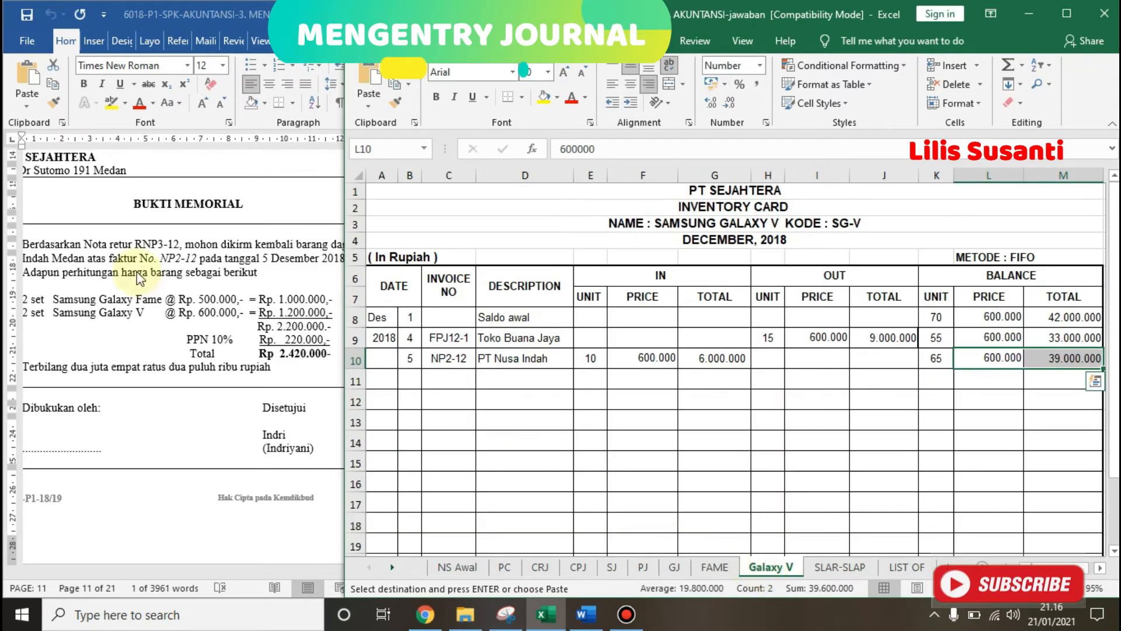
pyautogui.click(411, 377)
pyautogui.press('Return')
# - Enter 2 OUT units in the Galaxy V card's Retur row and copy the OUT price and total from row 10's IN columns
pyautogui.press('Right')
pyautogui.press('Right')
pyautogui.press('Right')
pyautogui.press('Right')
pyautogui.press('Right')
pyautogui.press('Right')
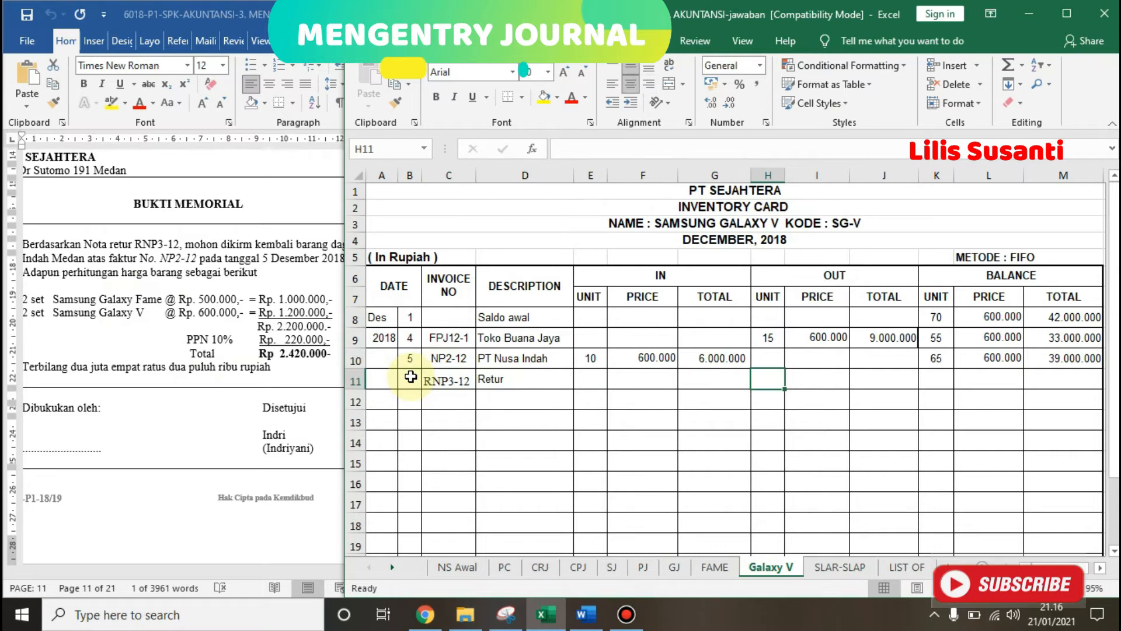
pyautogui.write('2')
pyautogui.press('Right')
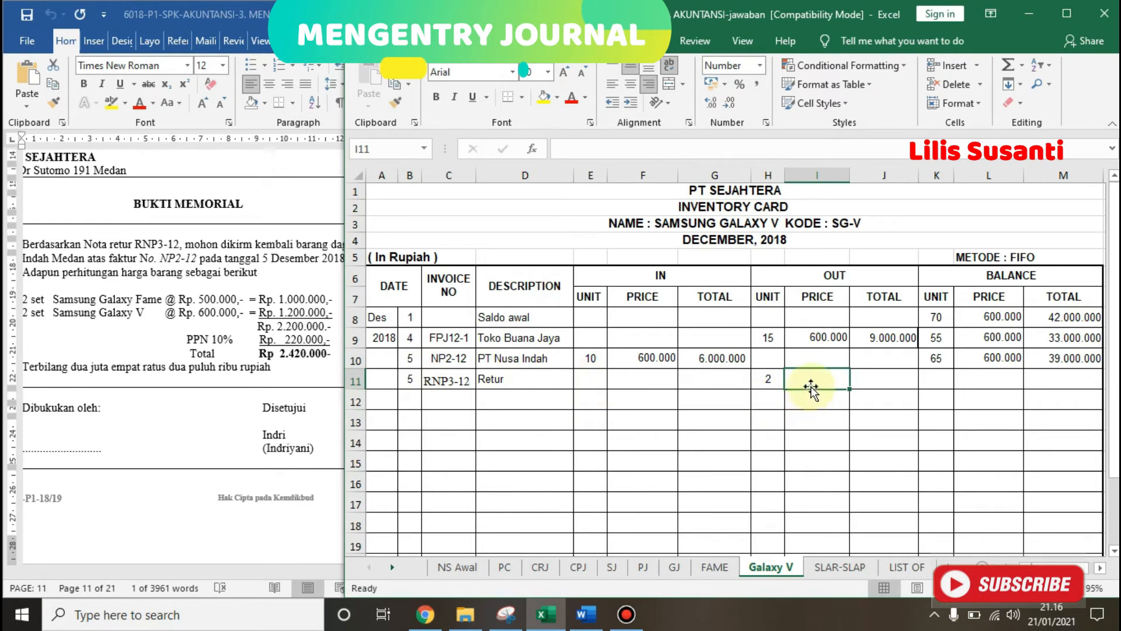
pyautogui.moveTo(645, 358); pyautogui.dragTo(808, 380)
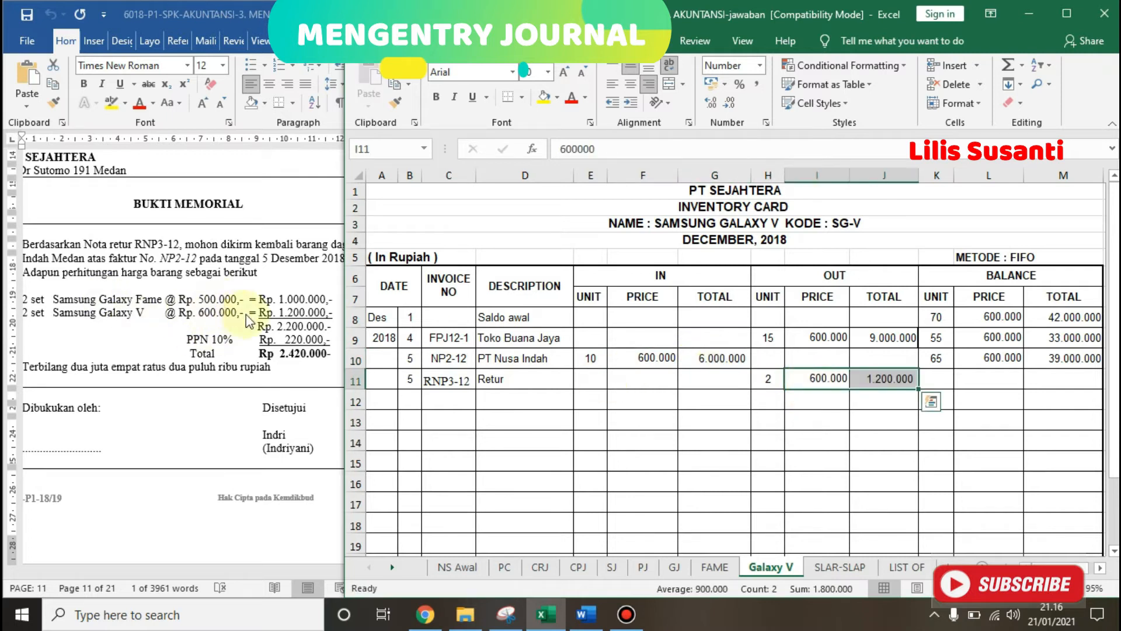
# - Calculate the Retur row's balance units on the Galaxy V card as the preceding balance minus the OUT units, K10-H11
pyautogui.click(952, 378)
pyautogui.write('=')
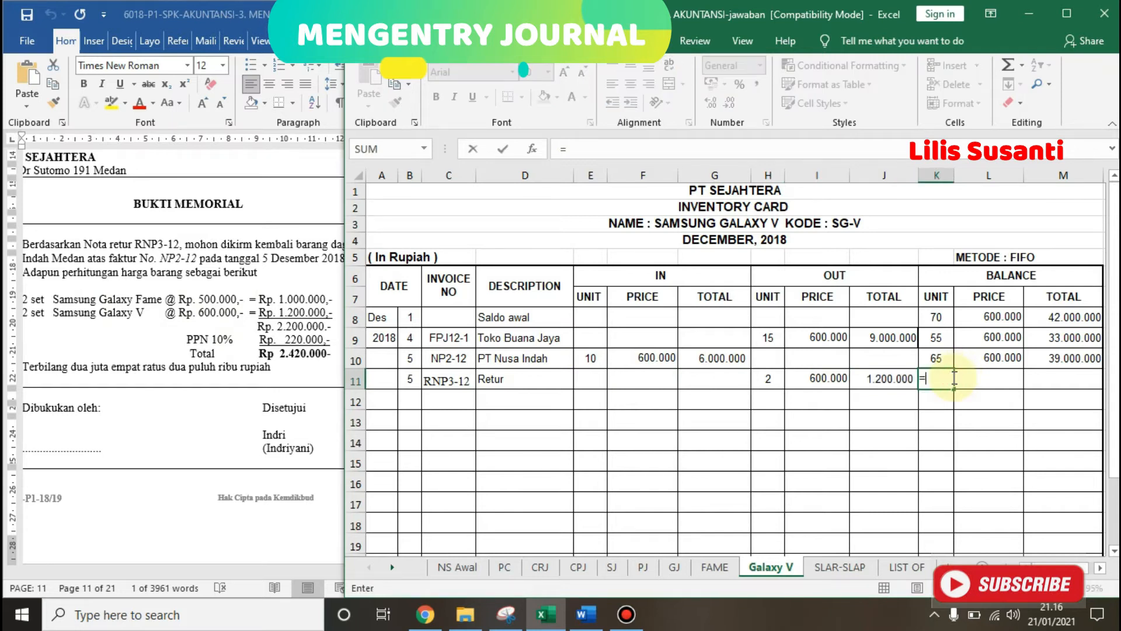
pyautogui.press('Up')
pyautogui.write('-')
pyautogui.press('Left')
pyautogui.press('Left')
pyautogui.press('Left')
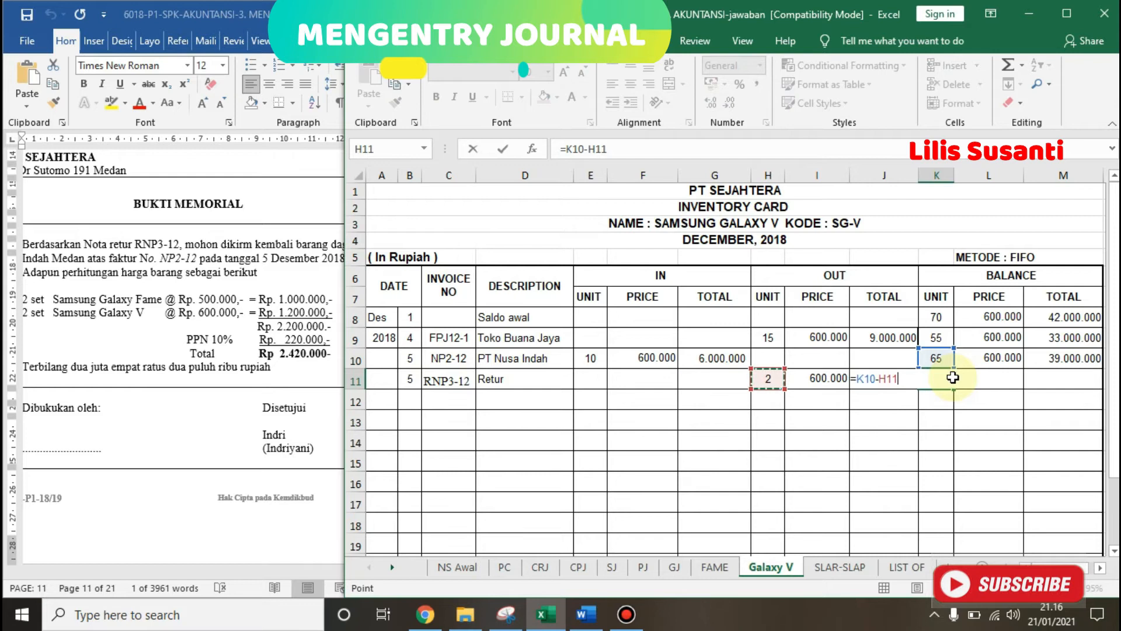
pyautogui.press('Return')
# - Copy the balance price and total from row 10 of the Galaxy V card into the Retur row 11
pyautogui.press('Up')
pyautogui.press('Right')
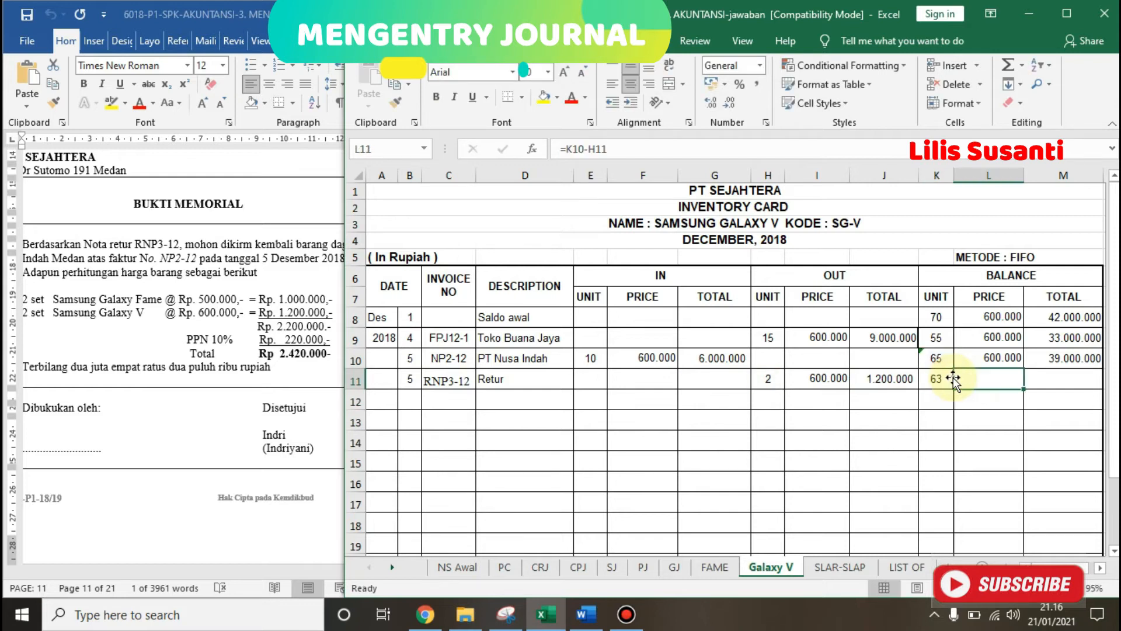
pyautogui.press('Up')
pyautogui.hotkey('shift', 'Right')
pyautogui.hotkey('ctrl', 'c')
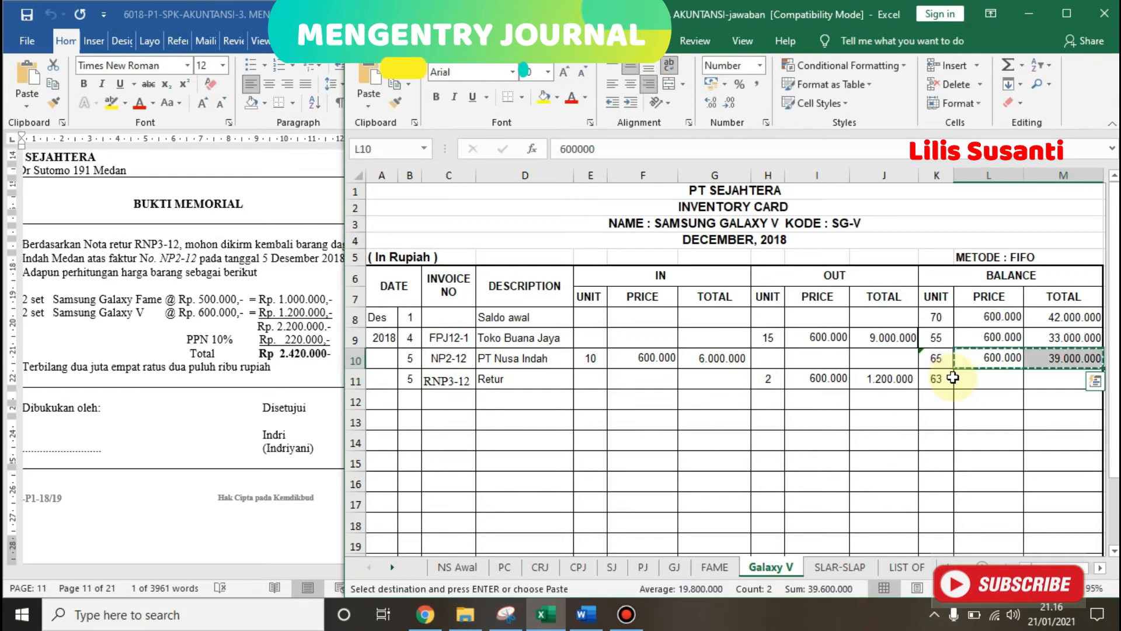
pyautogui.press('Down')
pyautogui.press('Return')
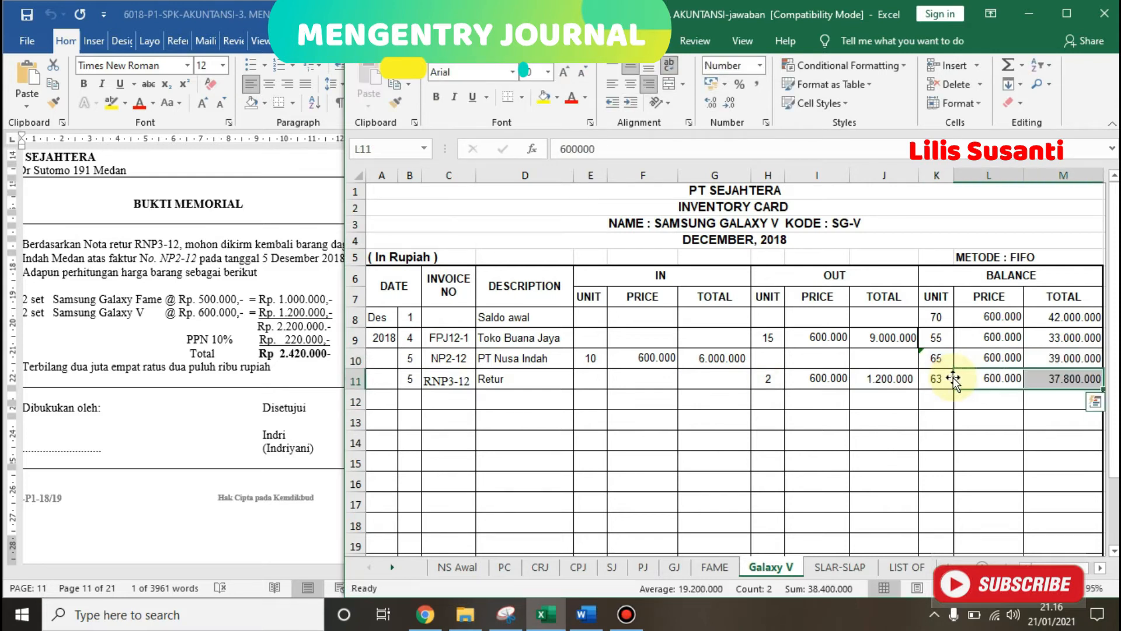
# - Check the purchase return entry RNP3-12 in the general journal and find the petty cash voucher, Dokumen 7, in the source document
pyautogui.click(192, 388)
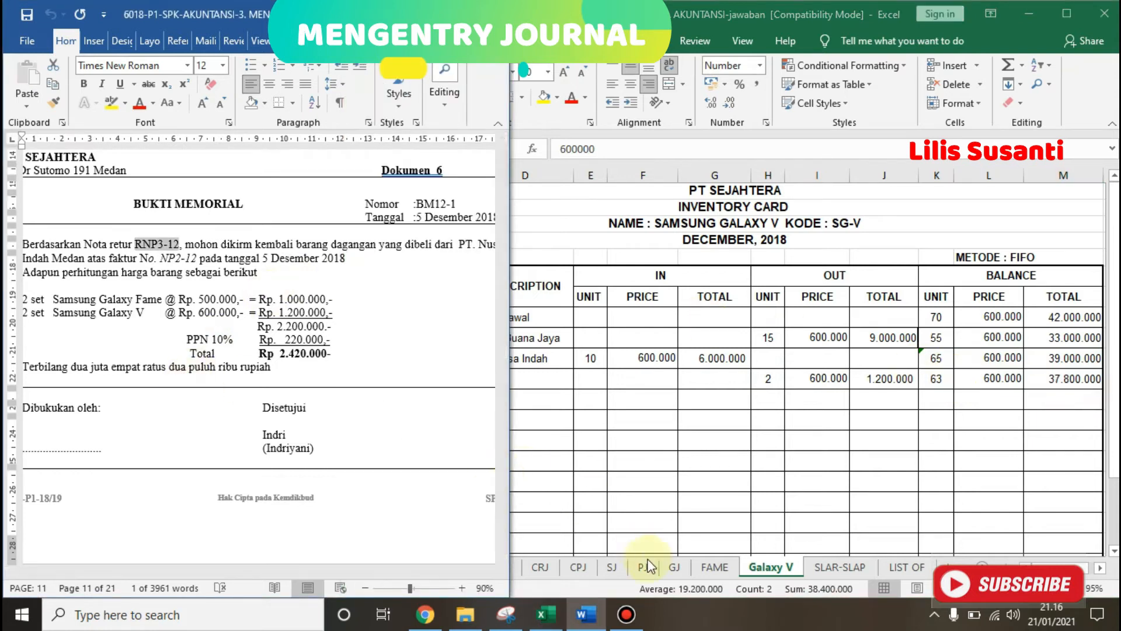
pyautogui.click(685, 558)
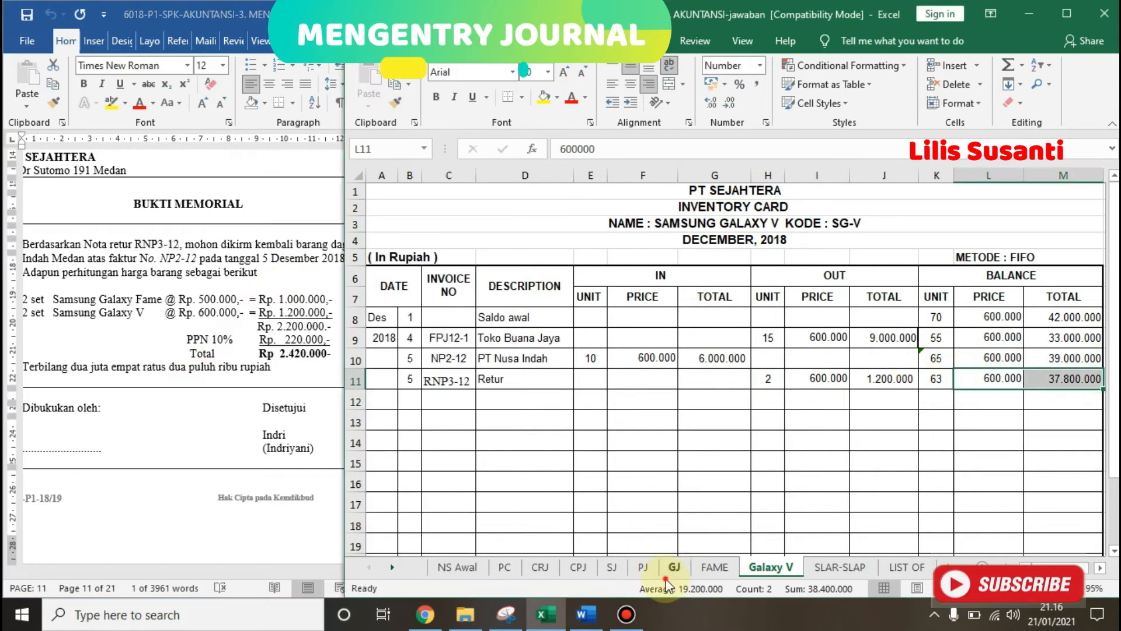
pyautogui.click(672, 565)
pyautogui.click(593, 391)
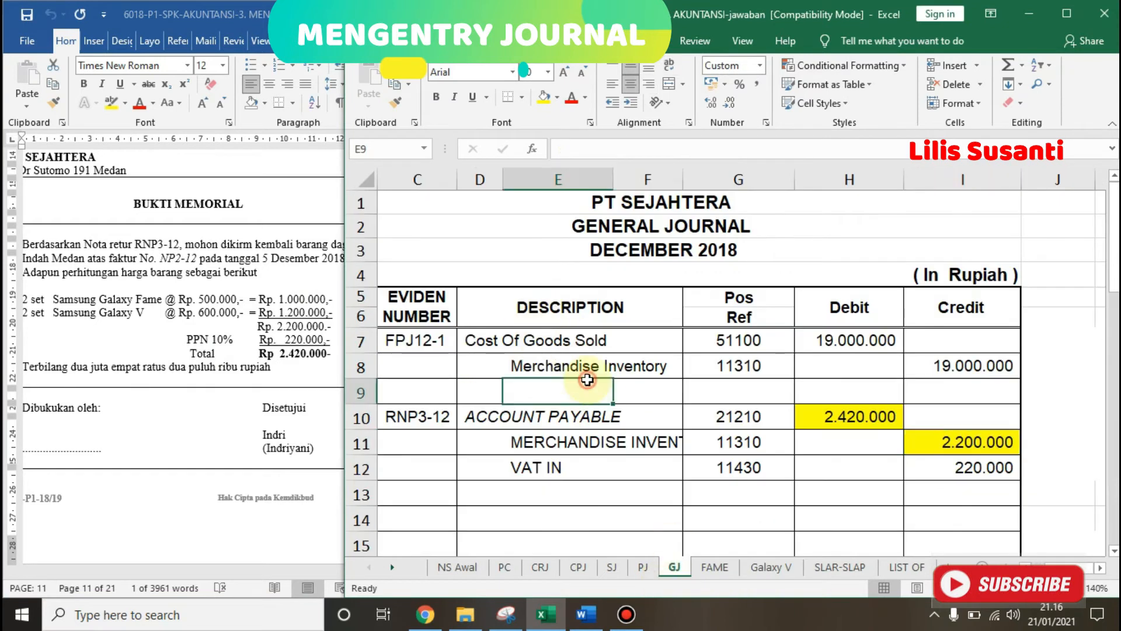
pyautogui.click(553, 436)
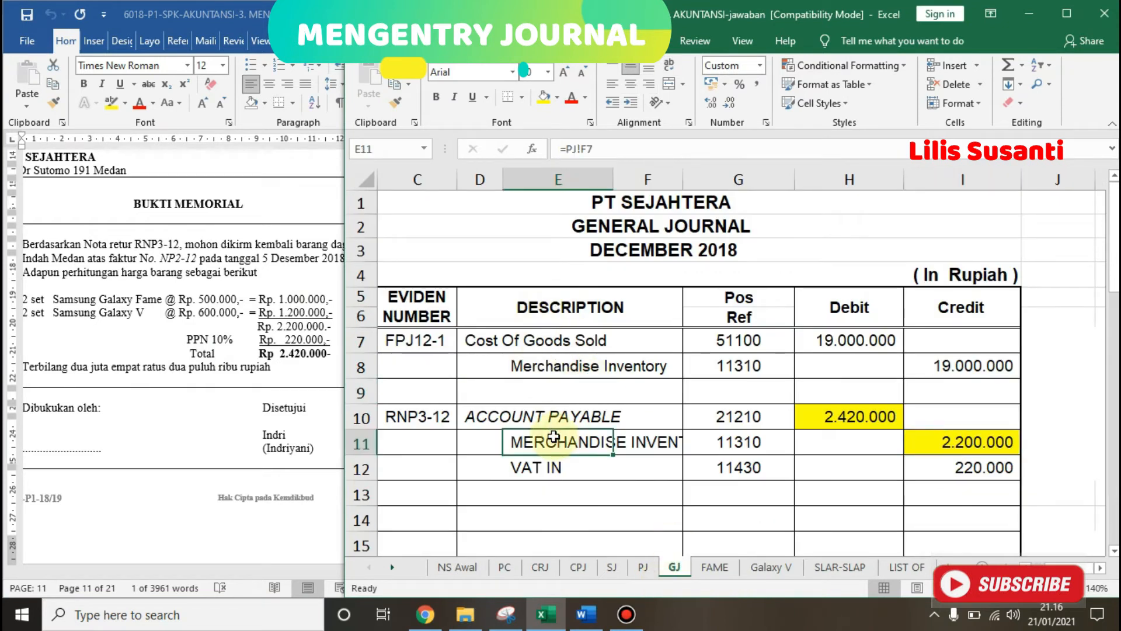
pyautogui.click(288, 432)
pyautogui.click(504, 557)
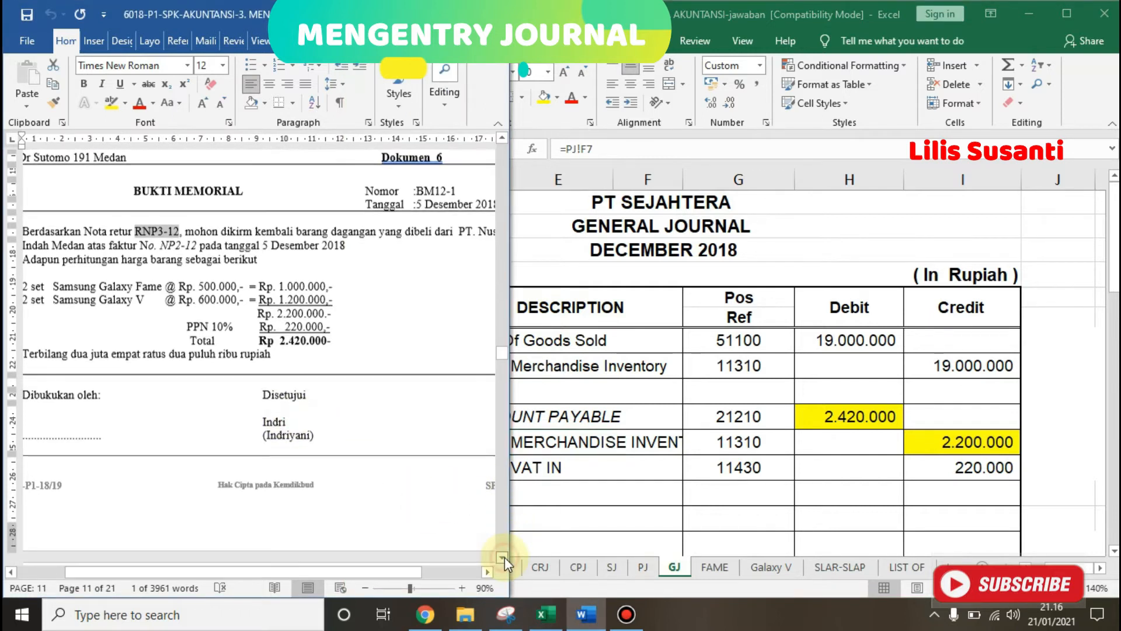
pyautogui.click(504, 557)
pyautogui.scroll(-7, 505, 557)
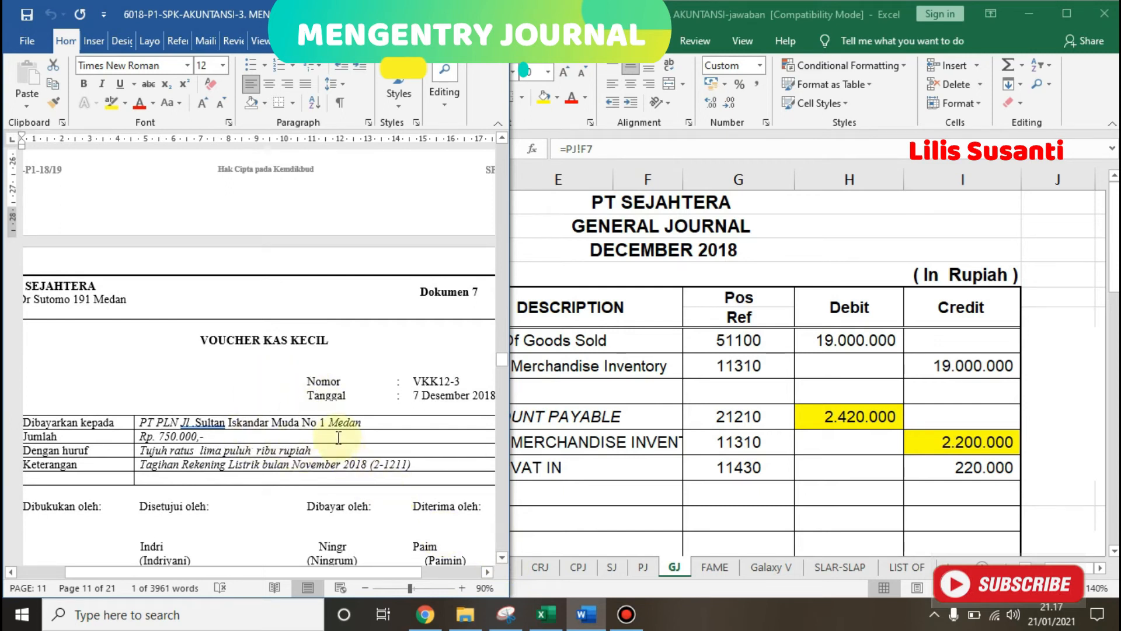
# - Start the electricity voucher's entry in row 11 of the petty cash journal with day 7
pyautogui.click(669, 477)
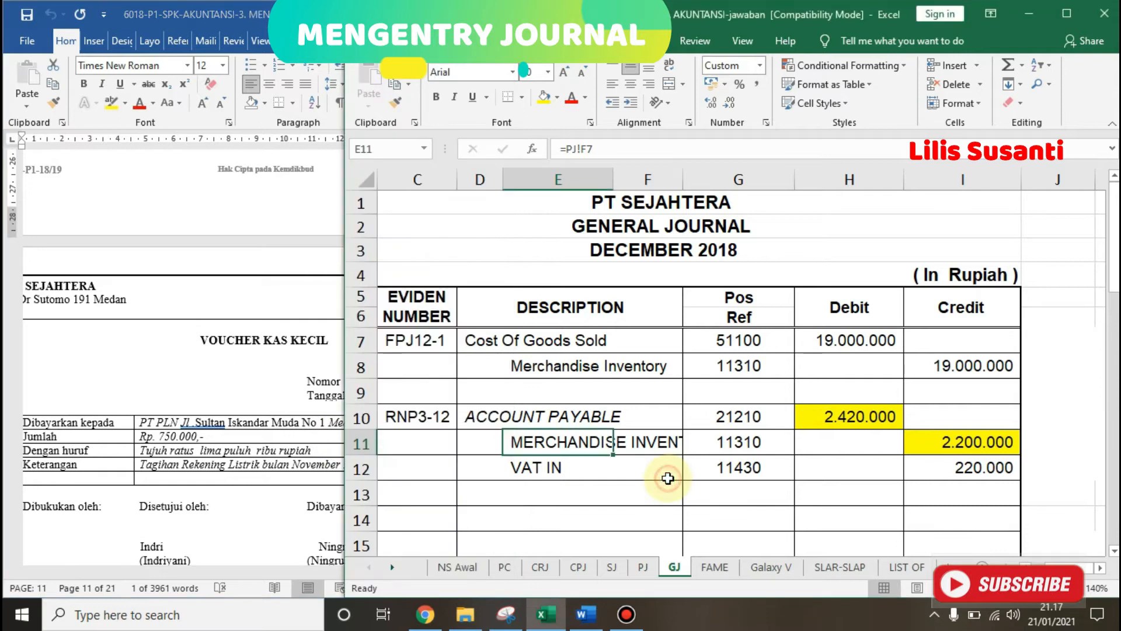
pyautogui.click(518, 566)
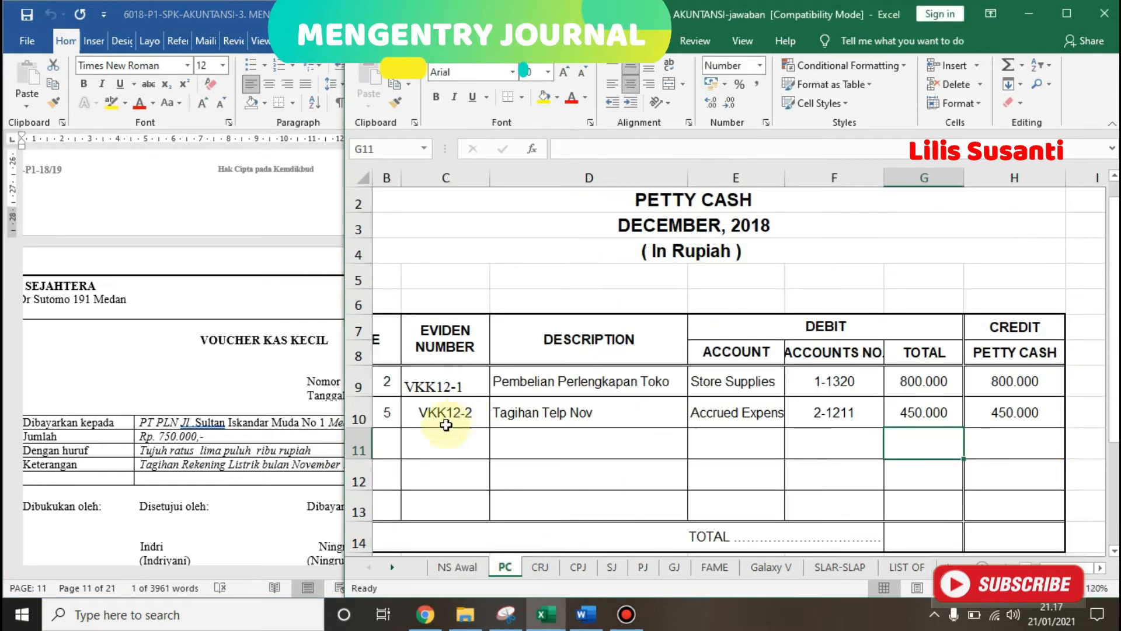
pyautogui.click(251, 464)
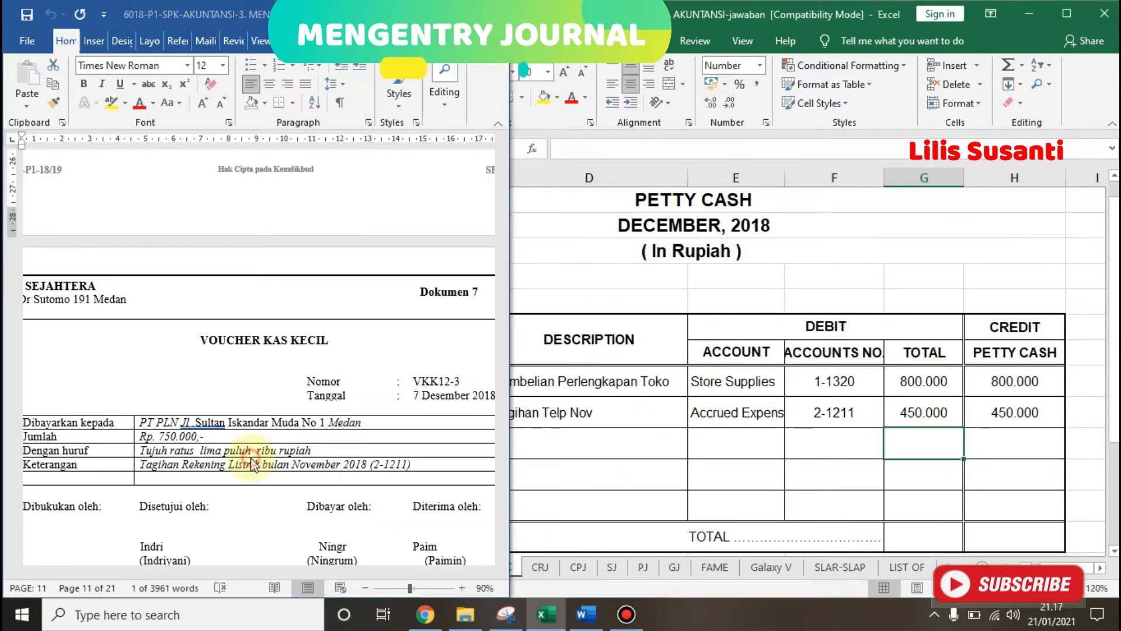
pyautogui.click(552, 468)
pyautogui.click(387, 440)
pyautogui.write('7')
pyautogui.press('Tab')
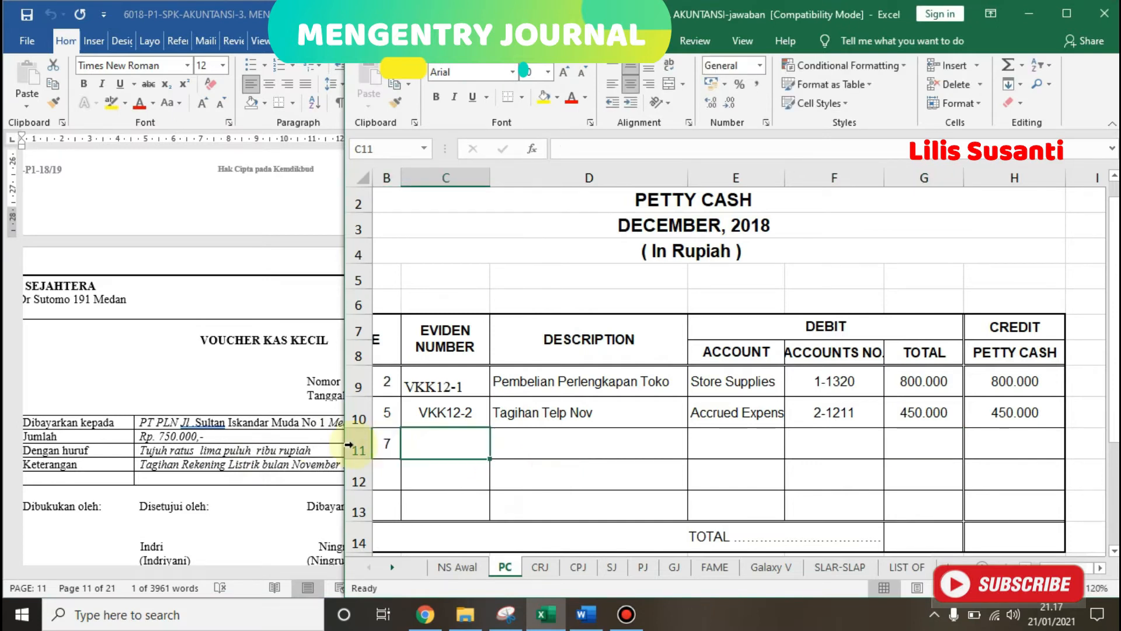
# - Copy the voucher number VKK12-3 from Dokumen 7 into the evidence number of petty cash row 11
pyautogui.click(246, 444)
pyautogui.moveTo(415, 379); pyautogui.dragTo(462, 380)
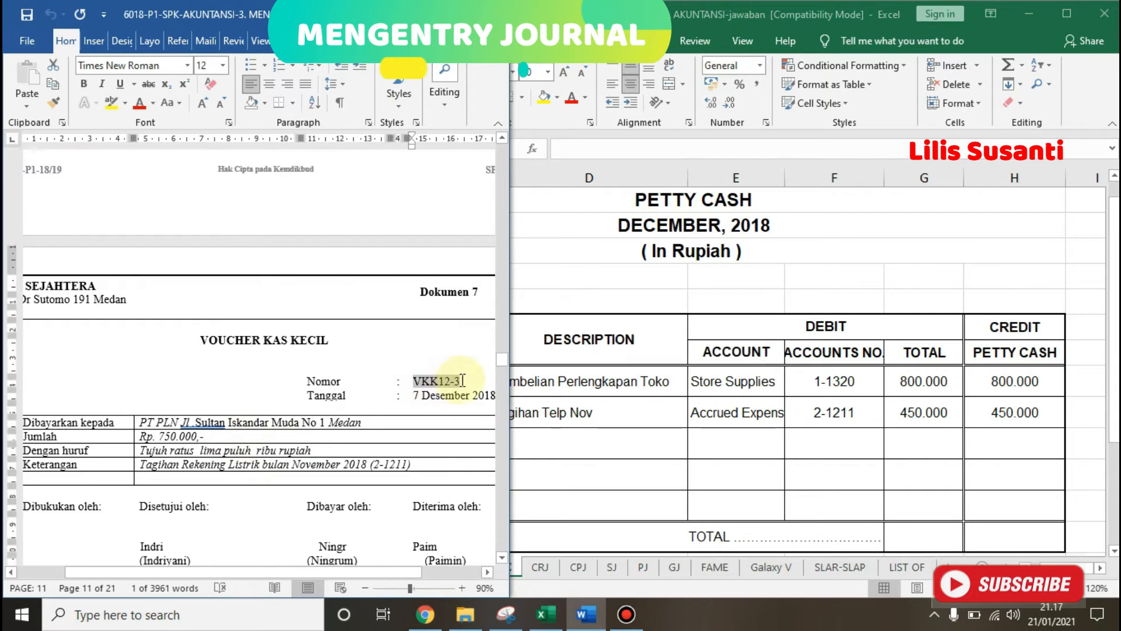
pyautogui.click(621, 417)
pyautogui.doubleClick(437, 447)
pyautogui.hotkey('ctrl', 'v')
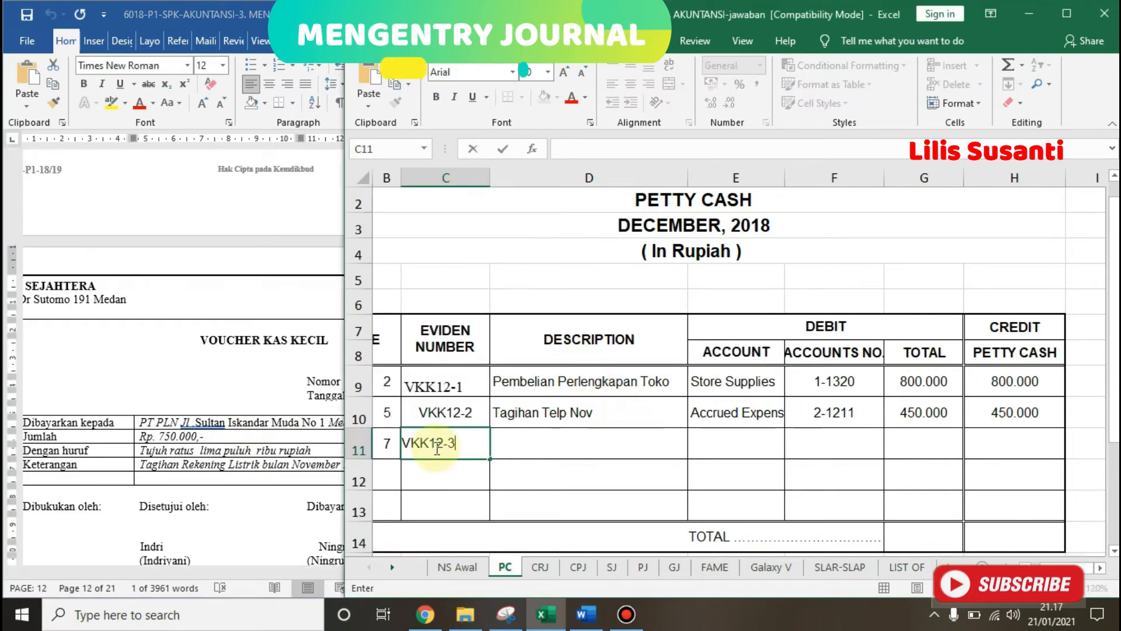
pyautogui.press('Tab')
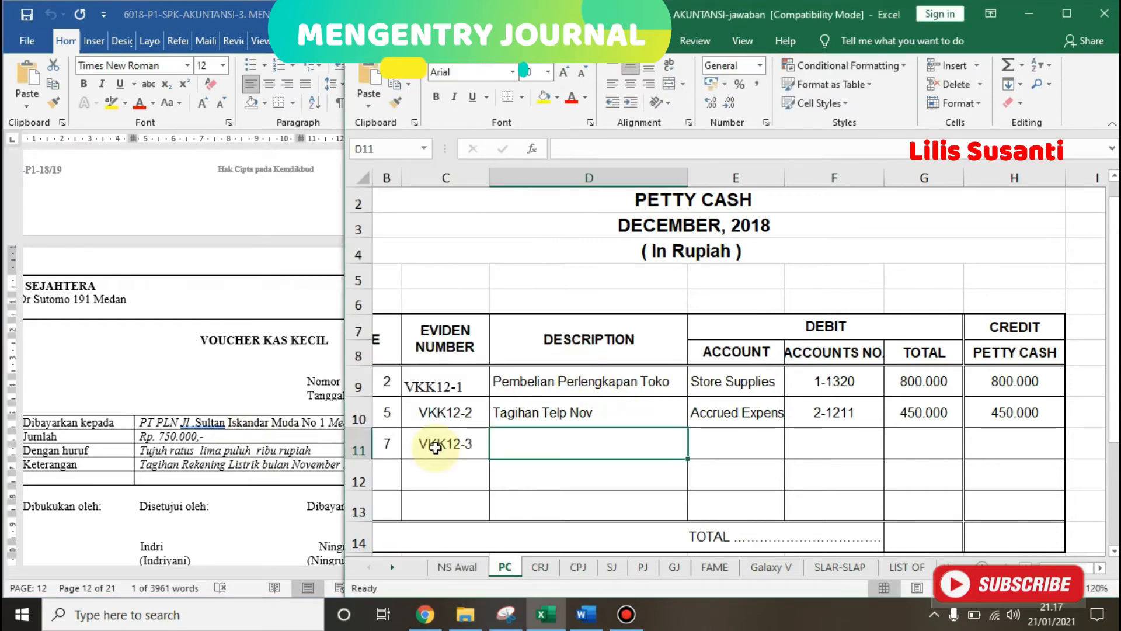
# - Describe the row 11 petty cash entry as Pembayaran Listrik Nov
pyautogui.click(234, 484)
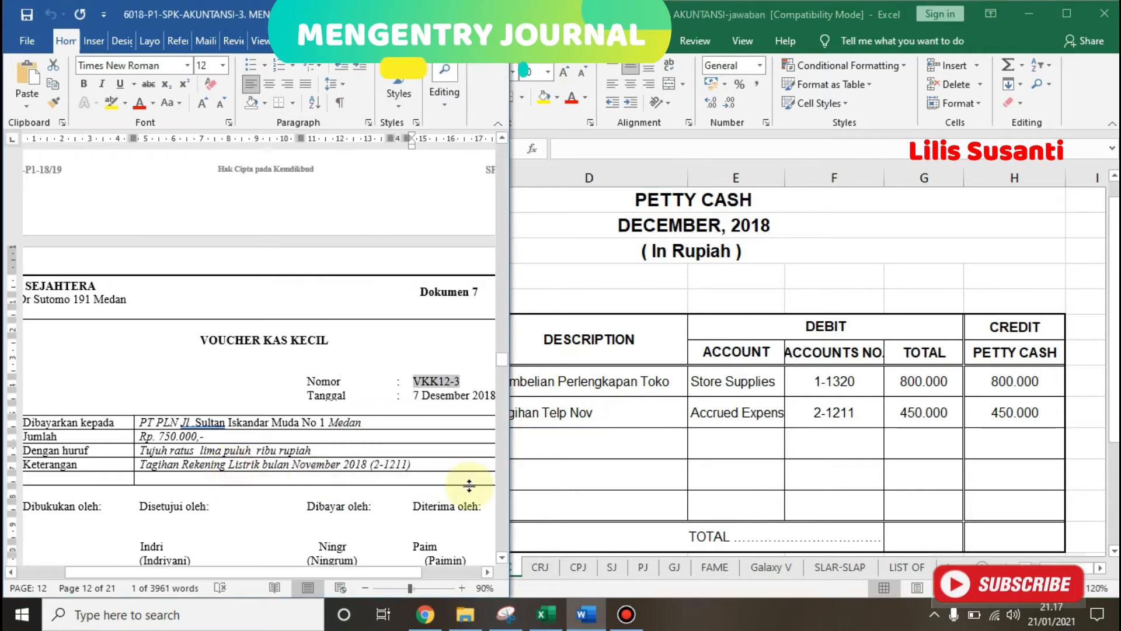
pyautogui.click(575, 450)
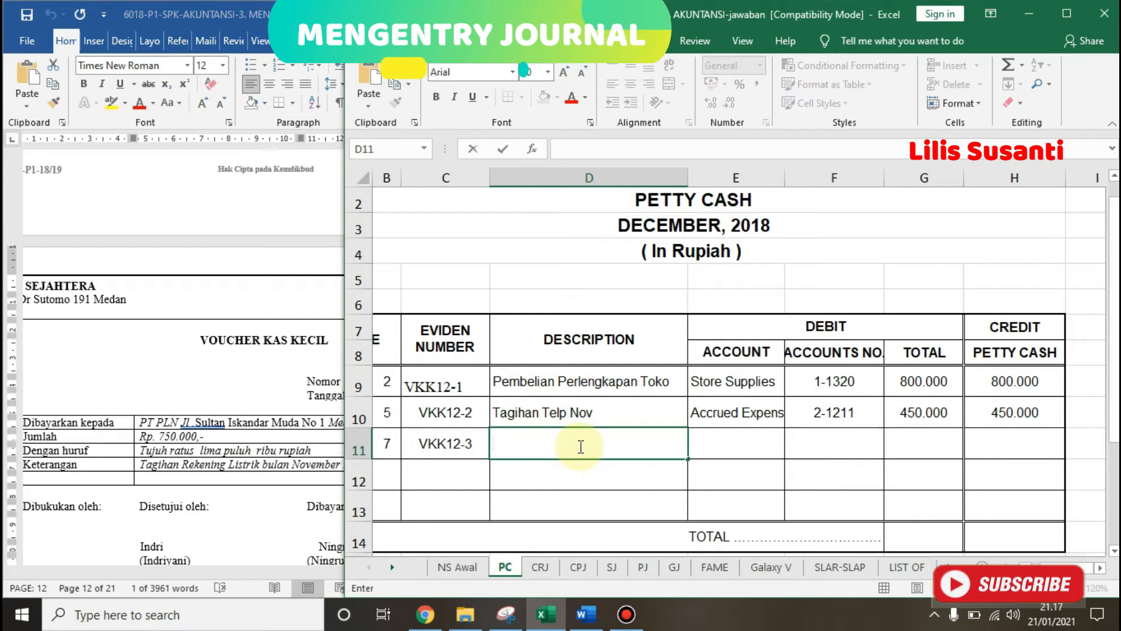
pyautogui.write('Pembayaran Listri')
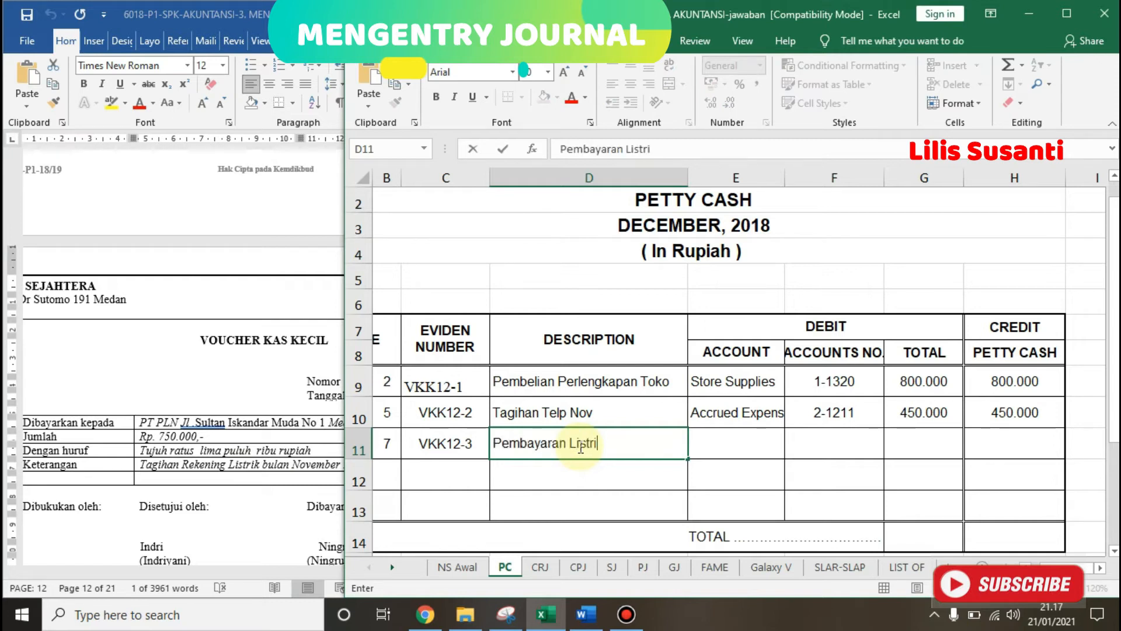
pyautogui.write('k Nov')
pyautogui.press('Tab')
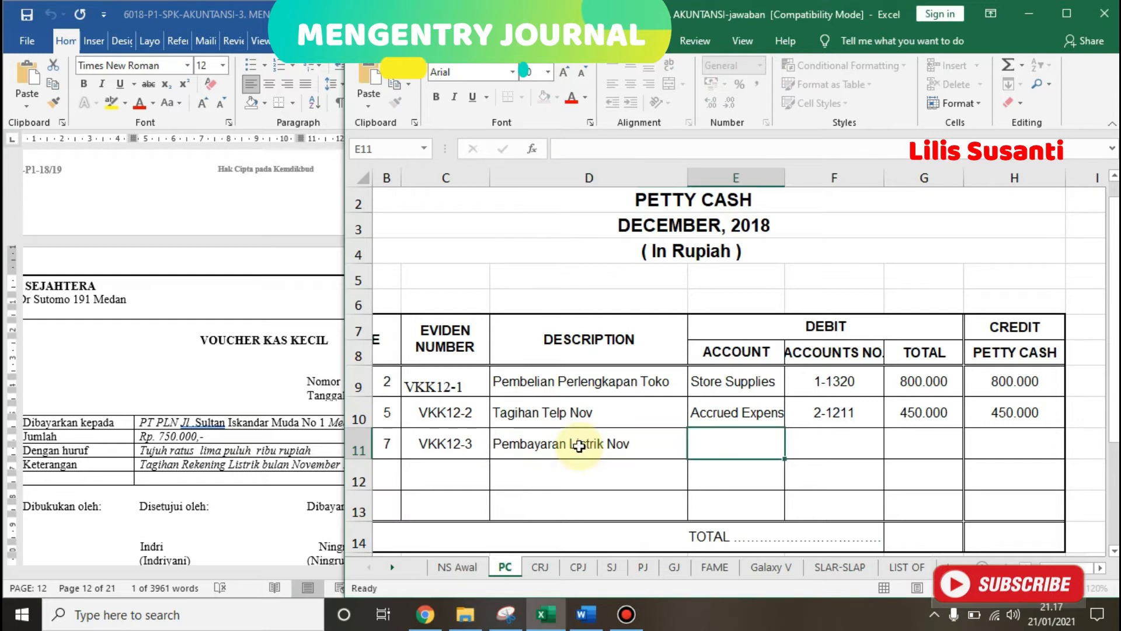
# - Try to copy the debit account and account number from petty cash row 10 into row 11
pyautogui.click(262, 464)
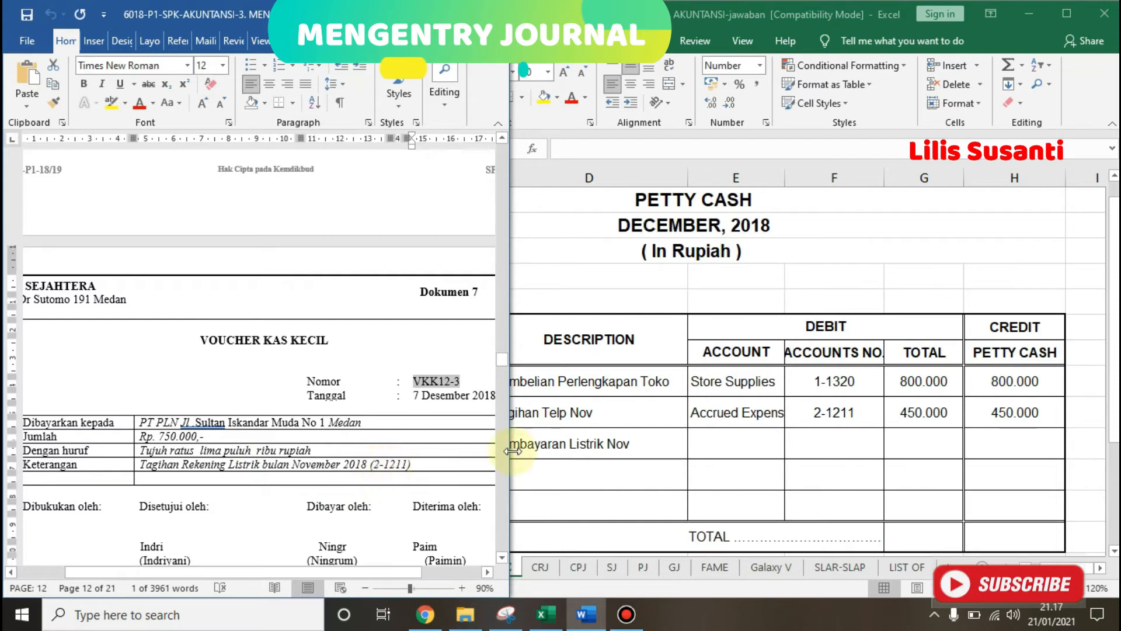
pyautogui.click(741, 415)
pyautogui.moveTo(740, 415); pyautogui.dragTo(813, 420)
pyautogui.hotkey('ctrl', 'c')
pyautogui.press('Down')
pyautogui.hotkey('ctrl', 'v')
pyautogui.press('Right')
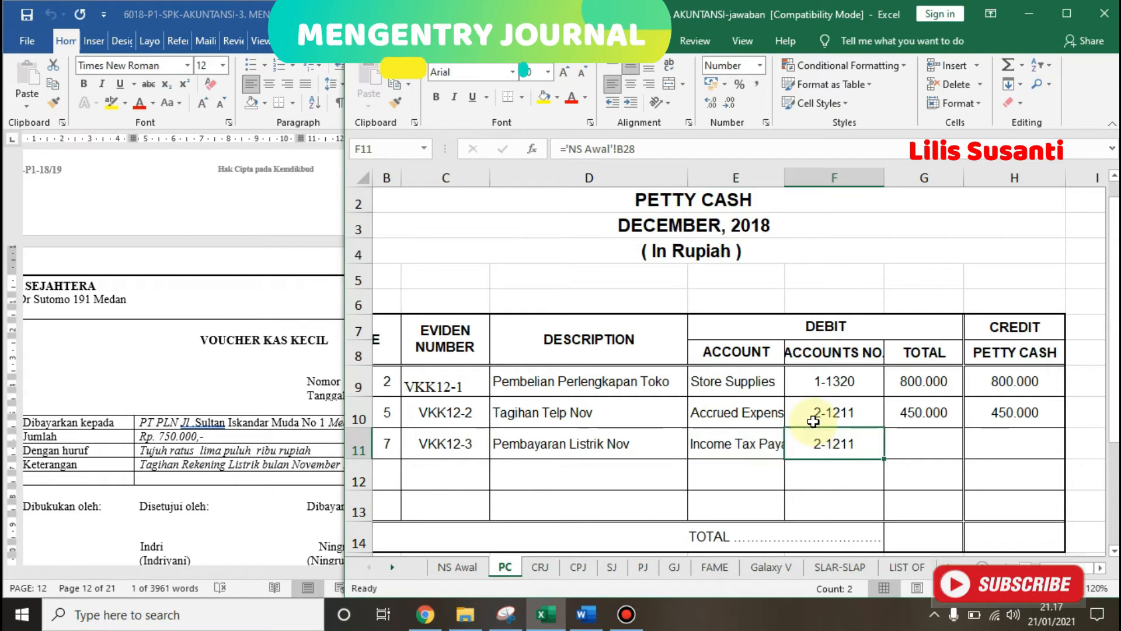
pyautogui.press('Left')
pyautogui.press('Right')
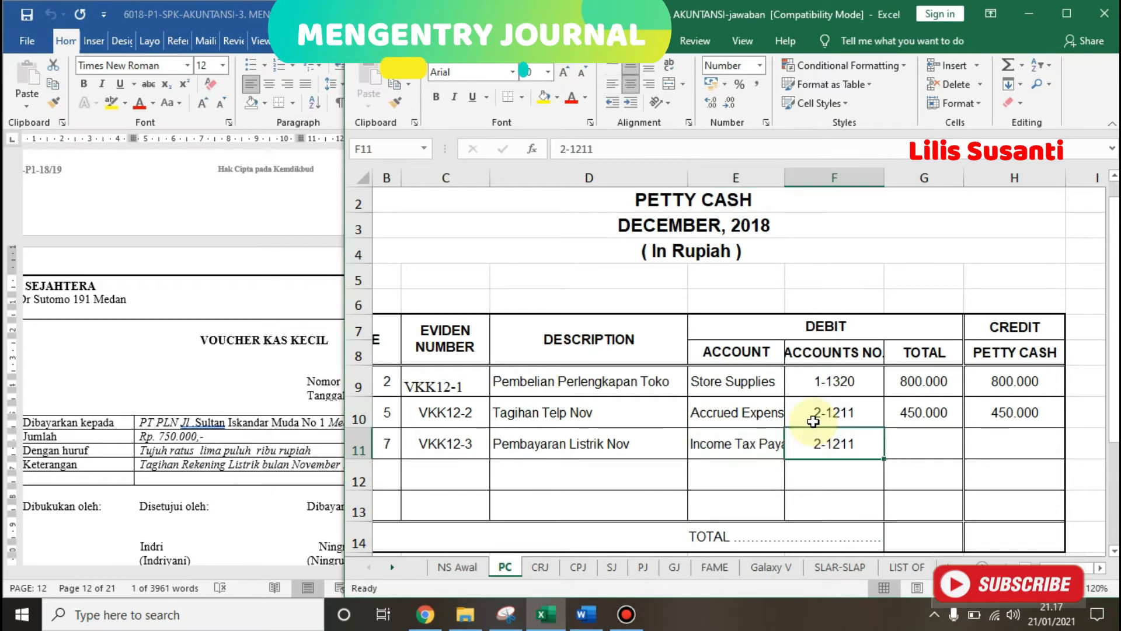
# - Set row 11's debit account number to 2-1211 and link its account name to the row above with =E10
pyautogui.write('2')
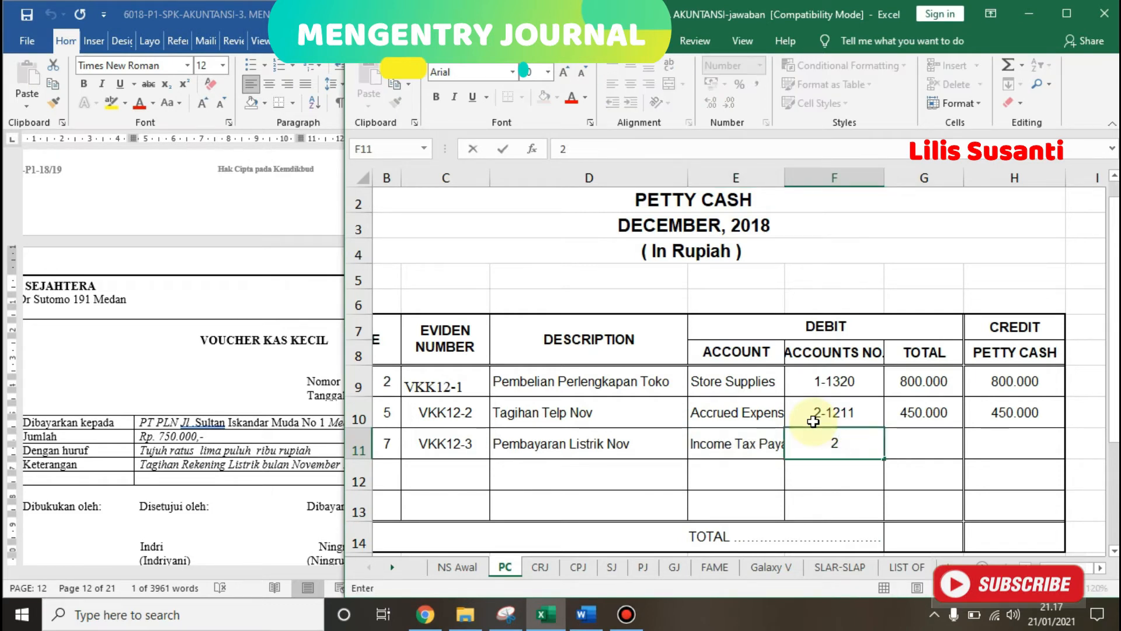
pyautogui.write('-1211')
pyautogui.press('Left')
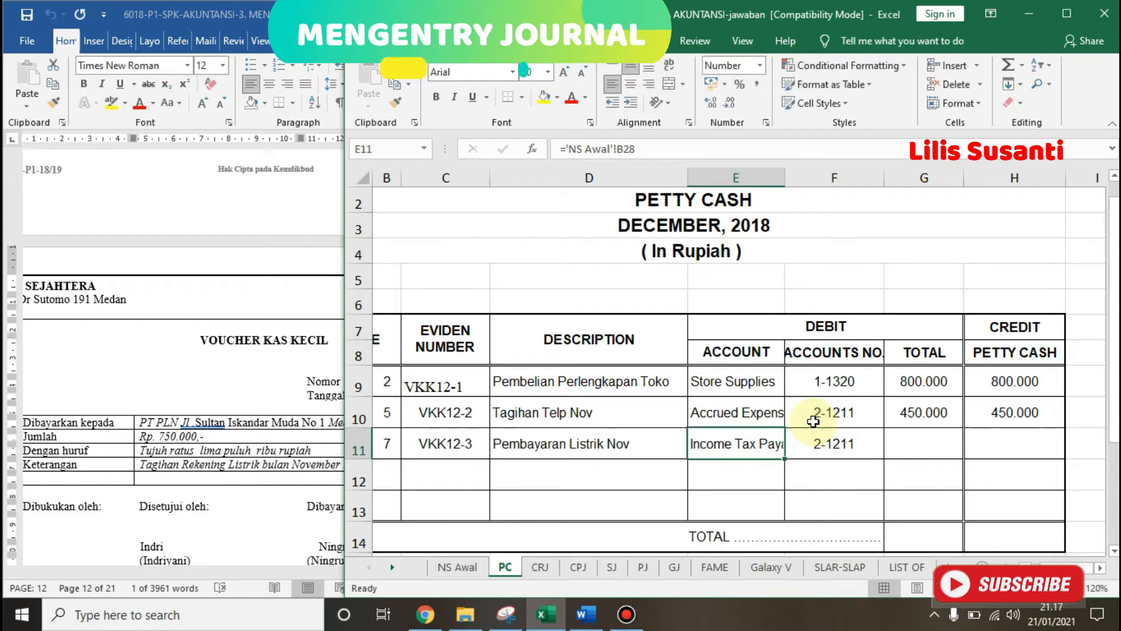
pyautogui.press('Up')
pyautogui.press('Down')
pyautogui.write('=')
pyautogui.press('Up')
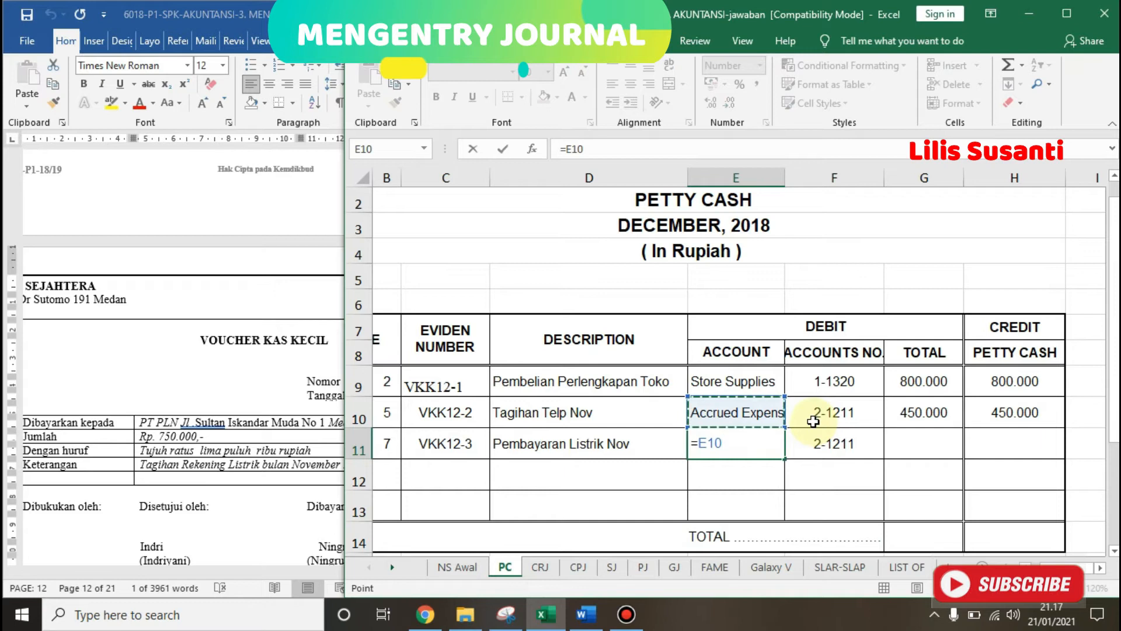
pyautogui.press('Return')
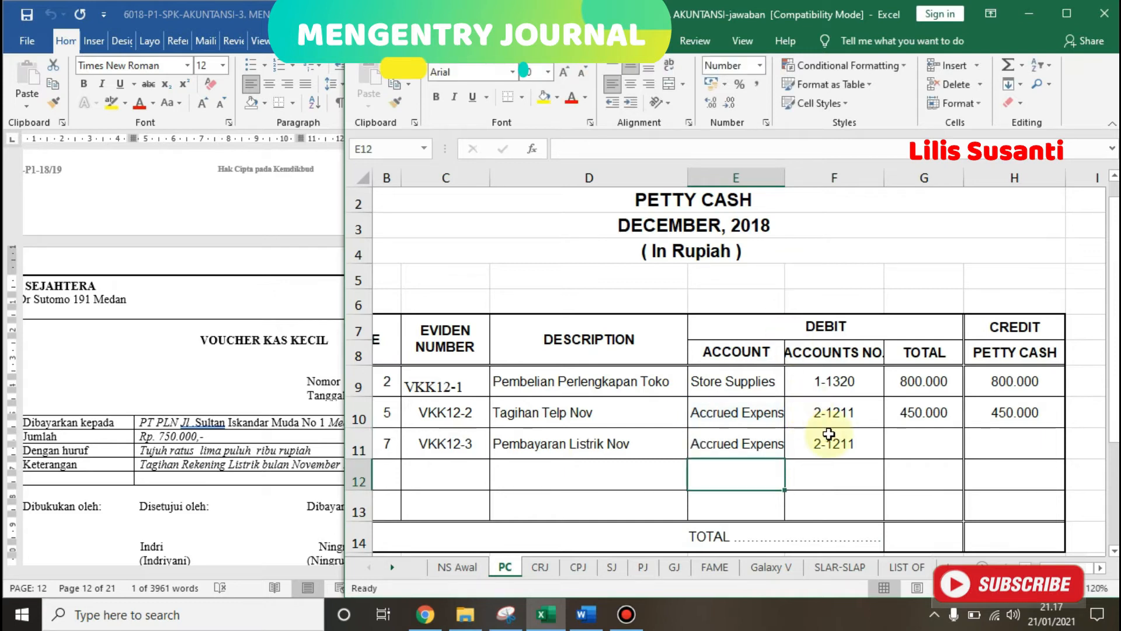
# - Enter a debit total of 750000 in petty cash row 11 and link the petty cash credit to that total
pyautogui.click(917, 440)
pyautogui.write('750000')
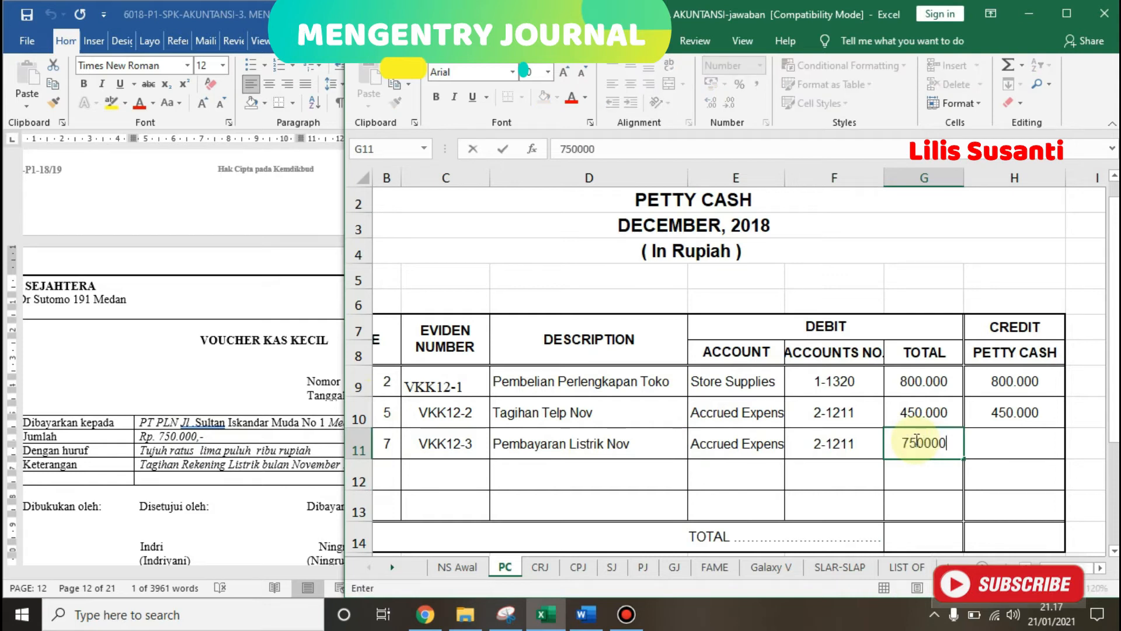
pyautogui.press('Tab')
pyautogui.write('=')
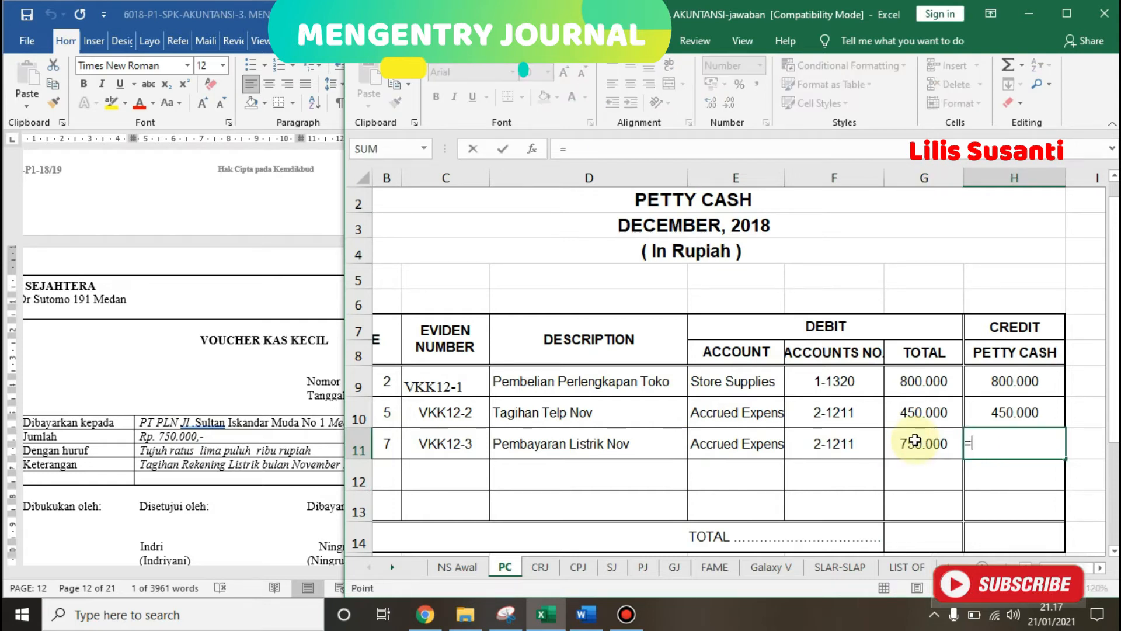
pyautogui.press('Left')
pyautogui.press('Return')
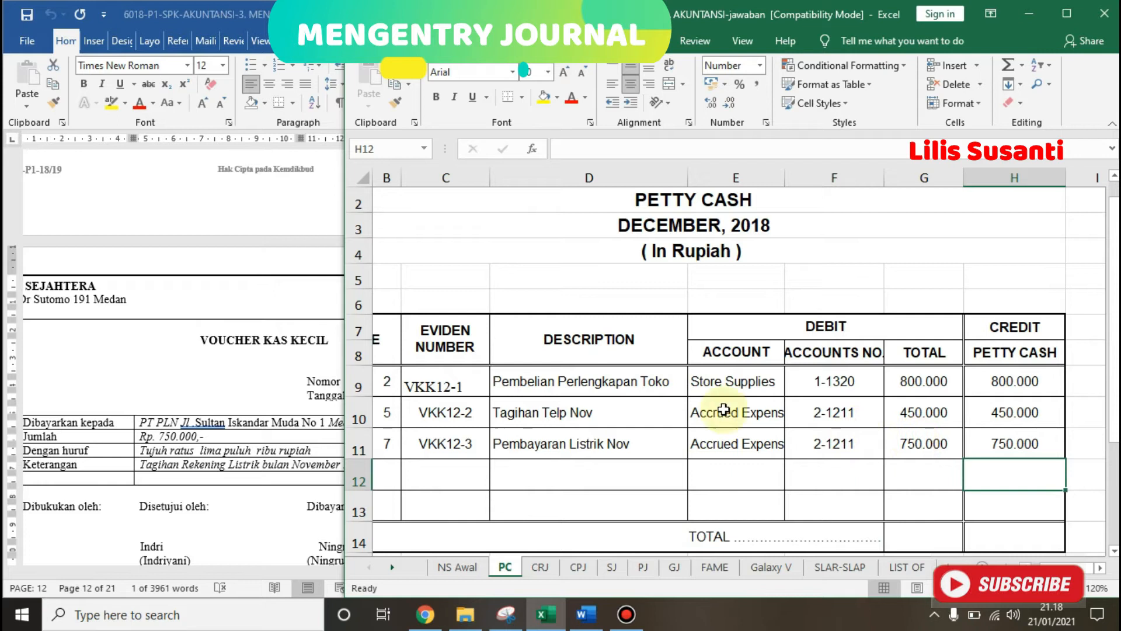
# - Find the PDAM voucher, Dokumen 8, in the Word file and enter its day, 8, in petty cash row 12
pyautogui.click(246, 409)
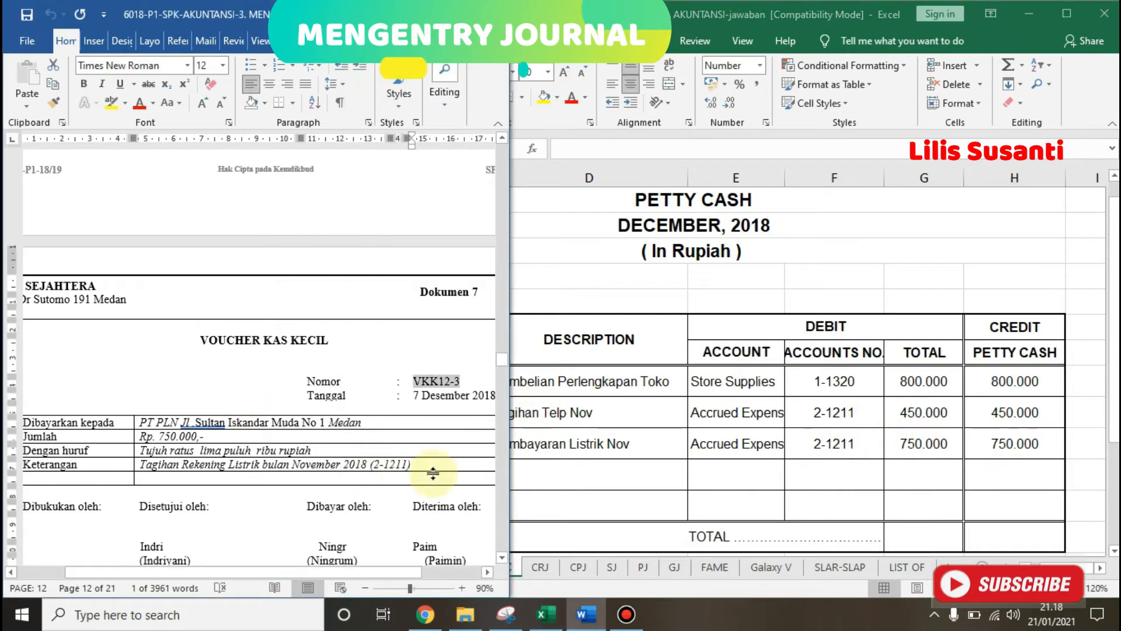
pyautogui.click(501, 558)
pyautogui.scroll(-10, 501, 557)
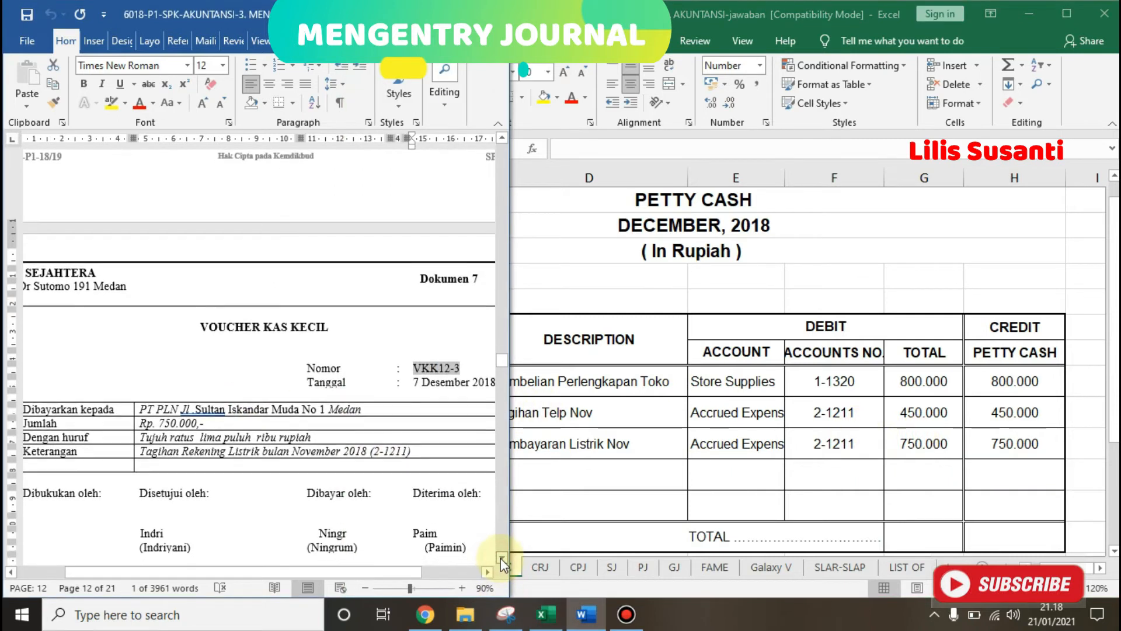
pyautogui.scroll(-1, 500, 558)
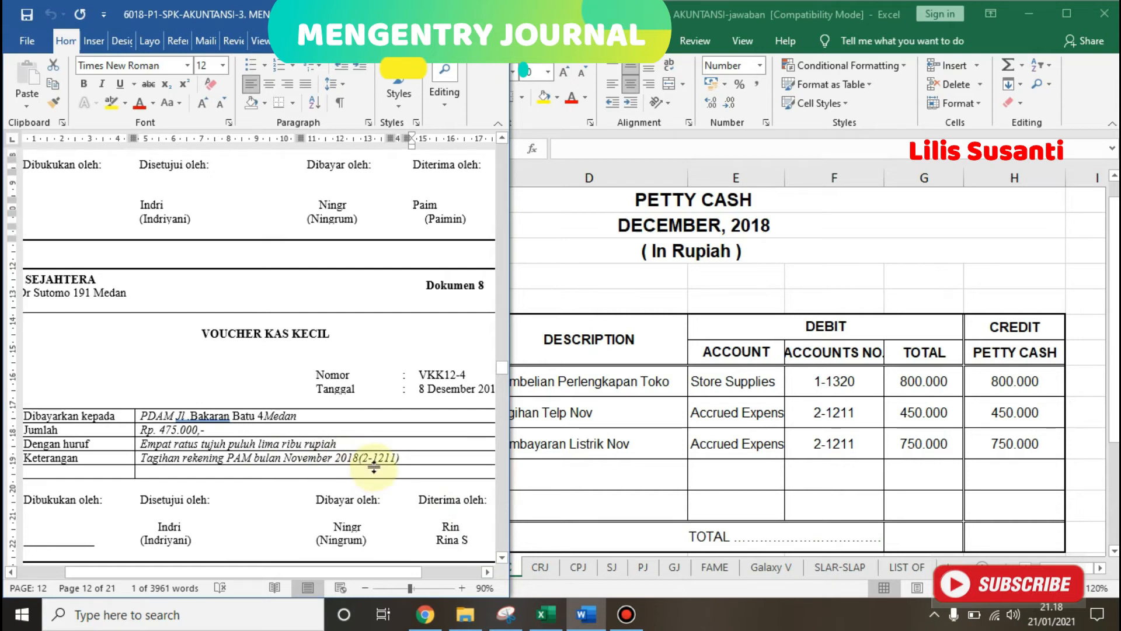
pyautogui.click(576, 462)
pyautogui.click(247, 442)
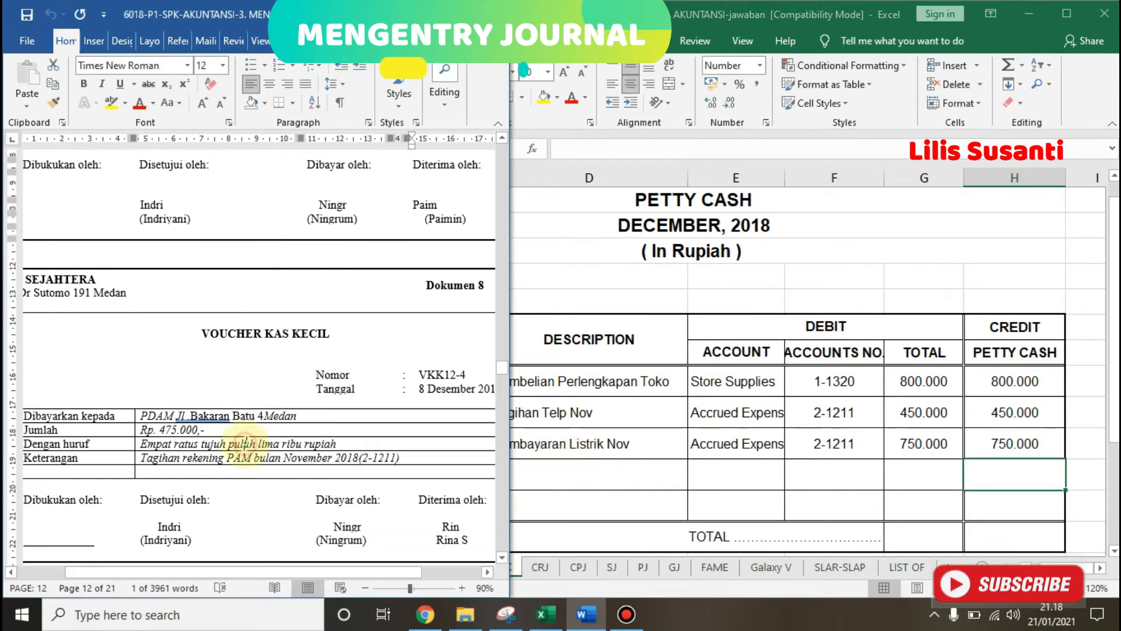
pyautogui.click(564, 473)
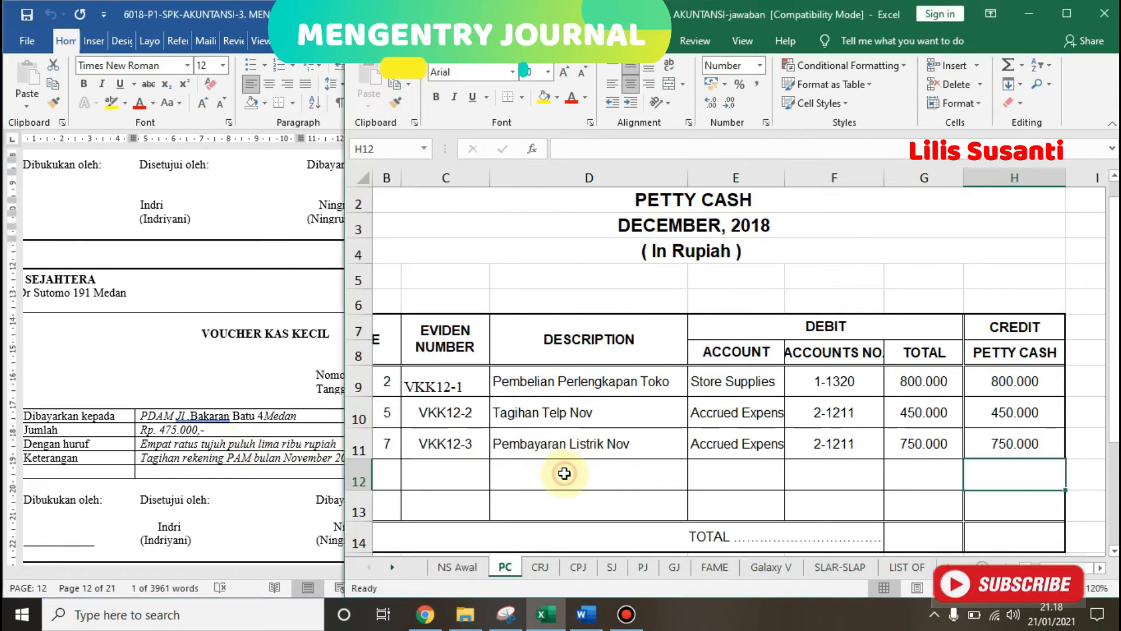
pyautogui.click(391, 481)
pyautogui.press('Tab')
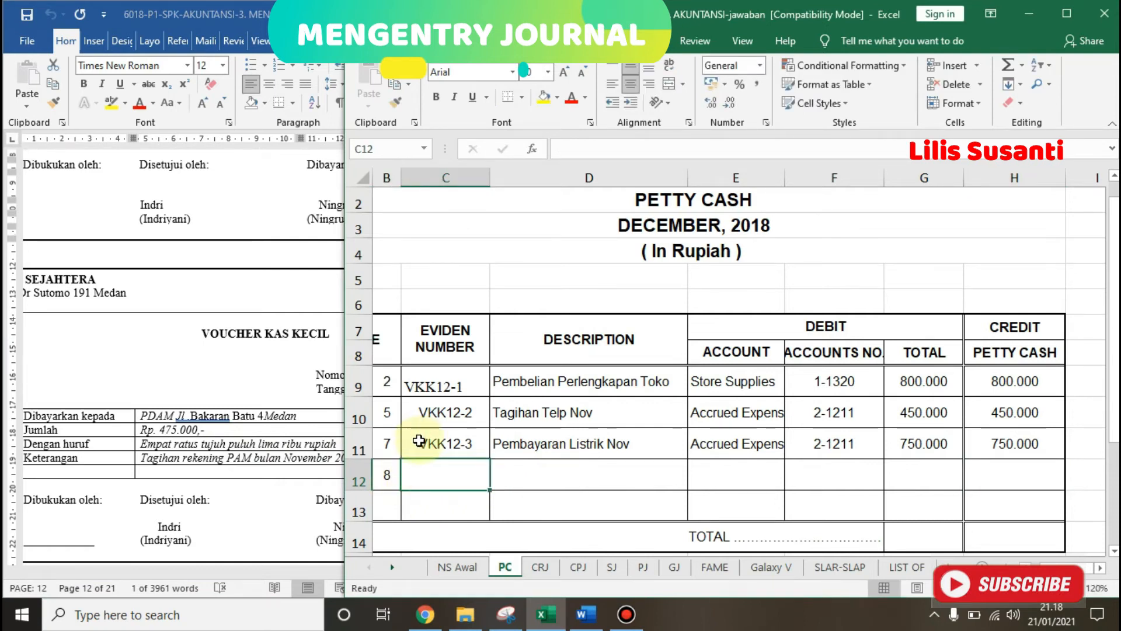
# - Copy the evidence number from petty cash row 11 into row 12 and change it to VKK12-4
pyautogui.doubleClick(415, 442)
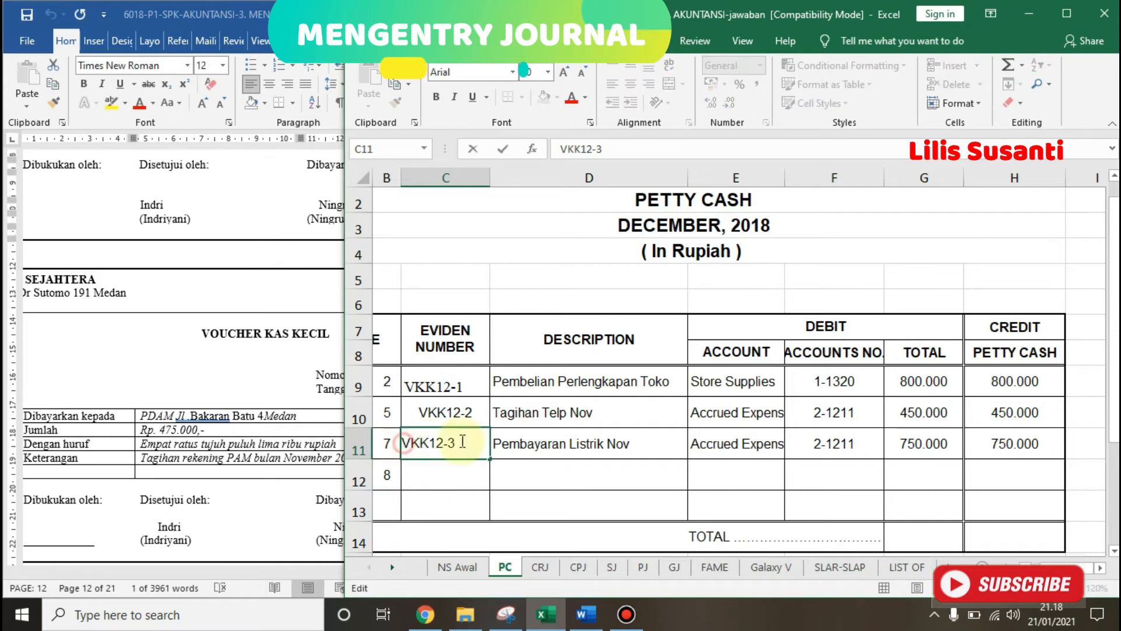
pyautogui.press('Return')
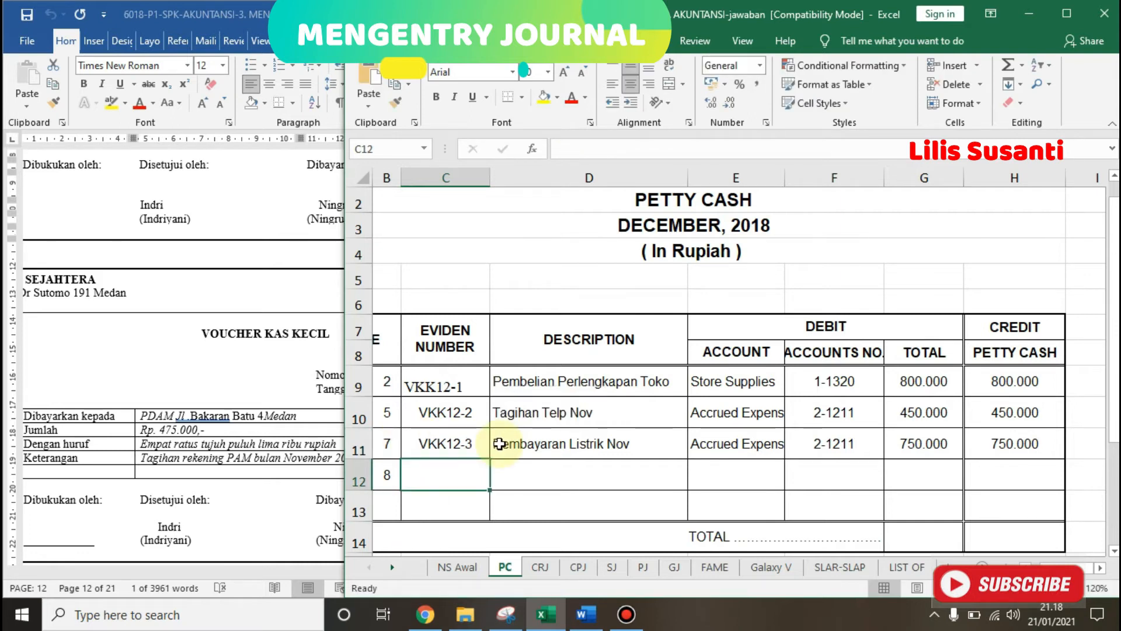
pyautogui.hotkey('ctrl', 'v')
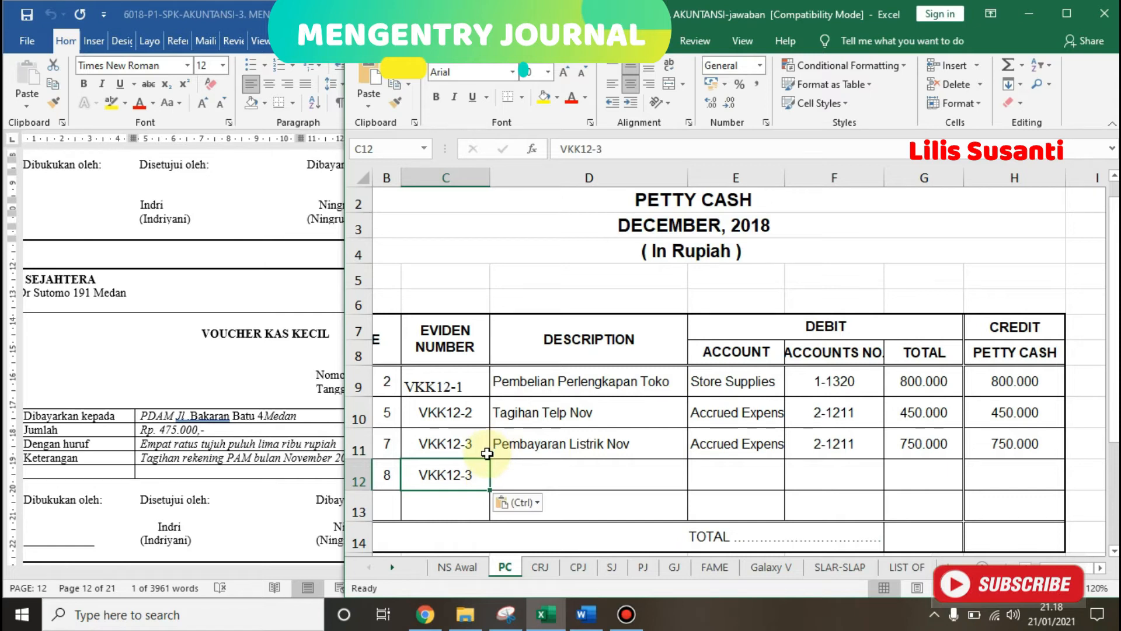
pyautogui.doubleClick(474, 477)
pyautogui.press('BackSpace')
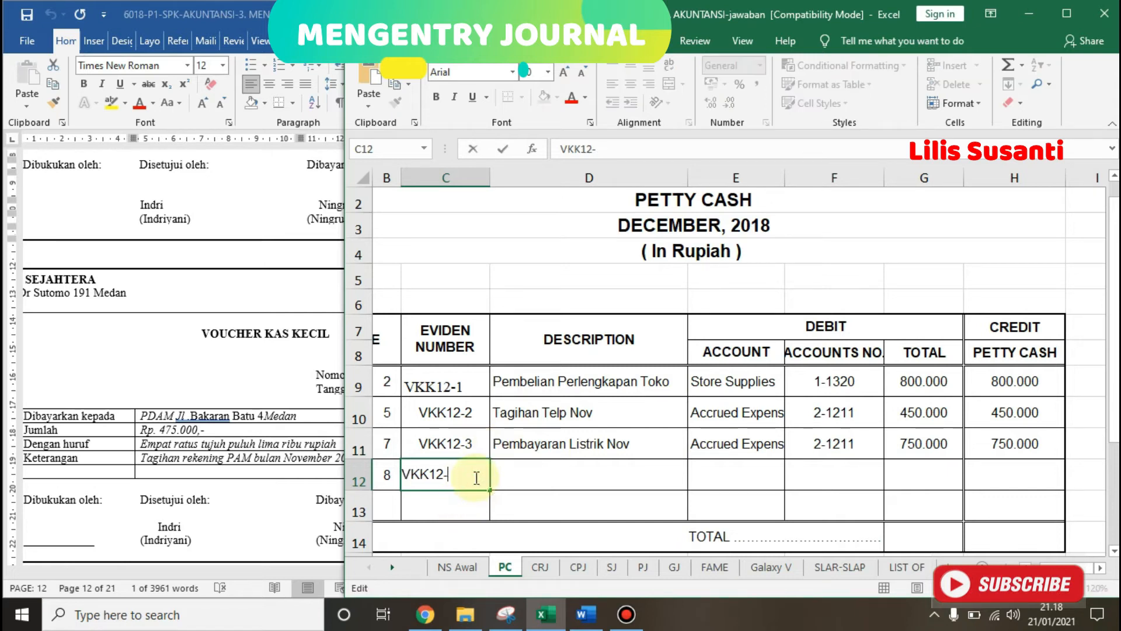
pyautogui.write('4')
pyautogui.press('Tab')
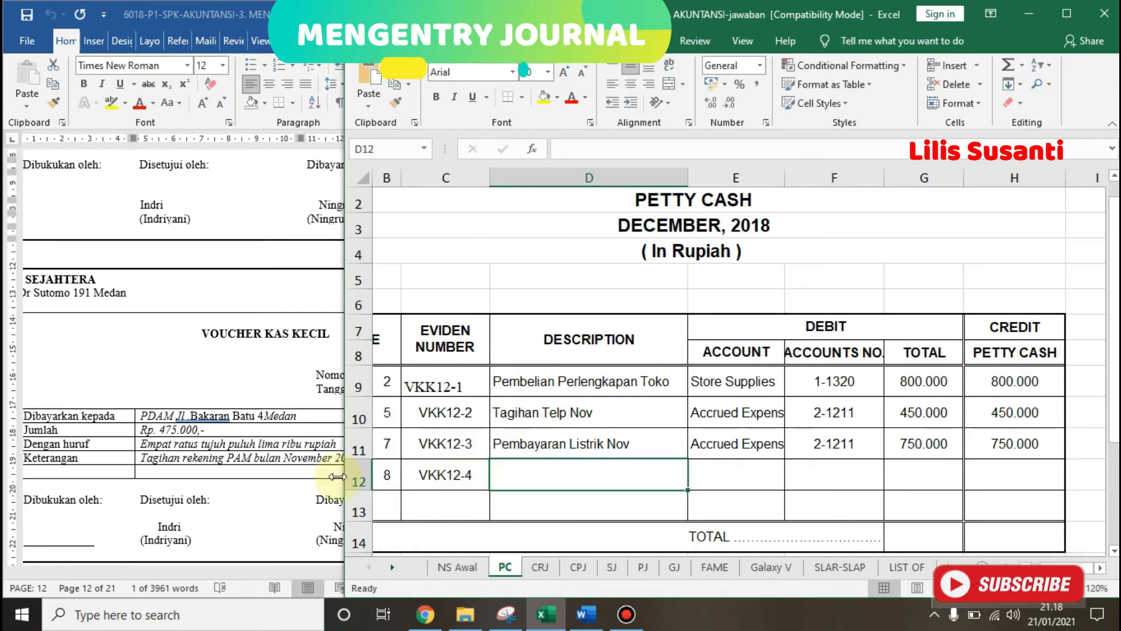
pyautogui.click(266, 464)
pyautogui.scroll(4, 280, 467)
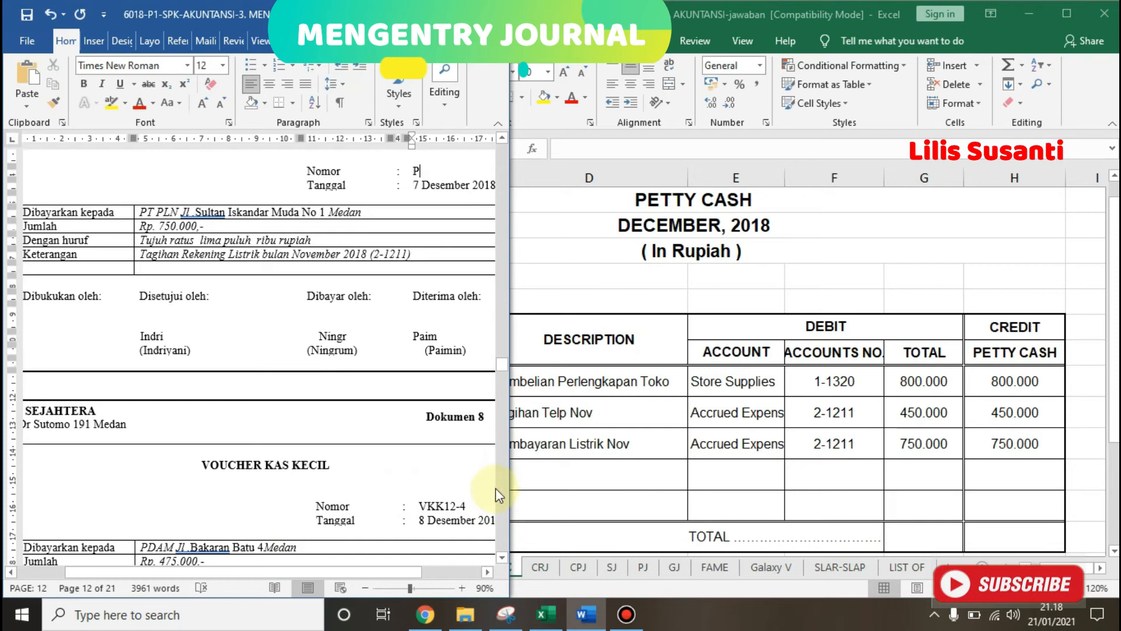
pyautogui.hotkey('ctrl', 'z')
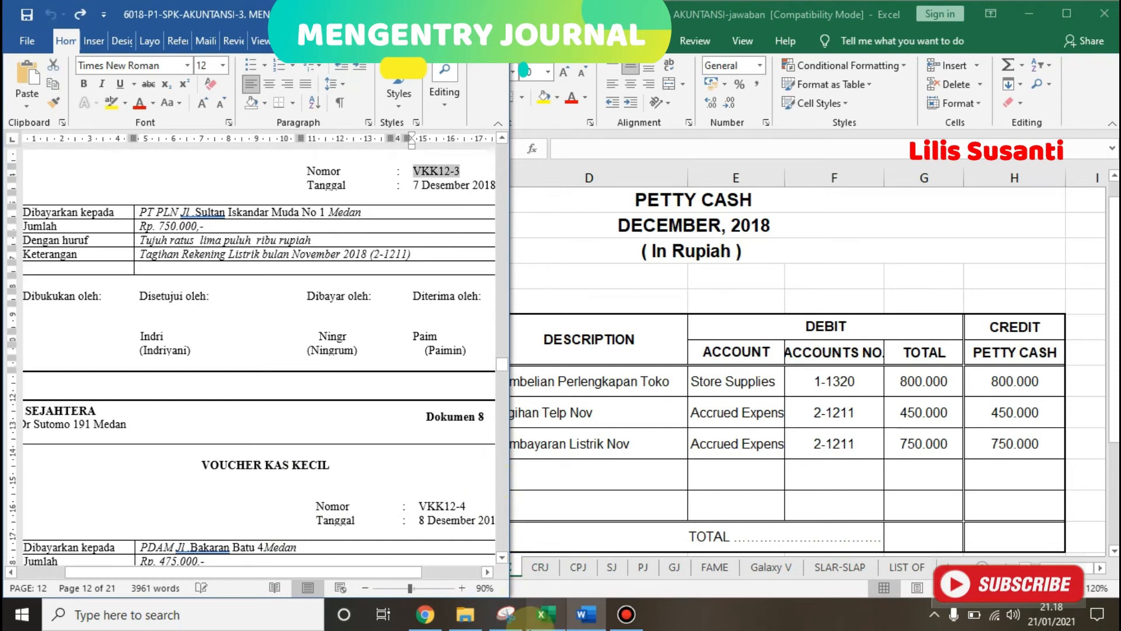
# - Check the Dokumen 8 voucher details and describe the row 12 petty cash entry as Pembayaran PAM Nov
pyautogui.scroll(-8, 507, 495)
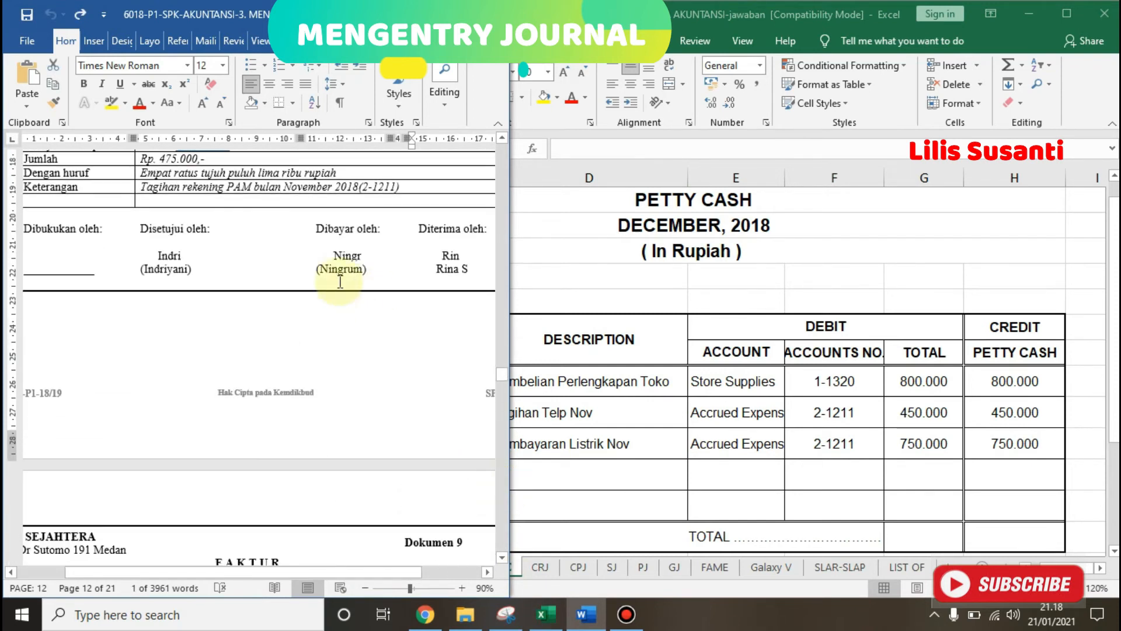
pyautogui.click(502, 137)
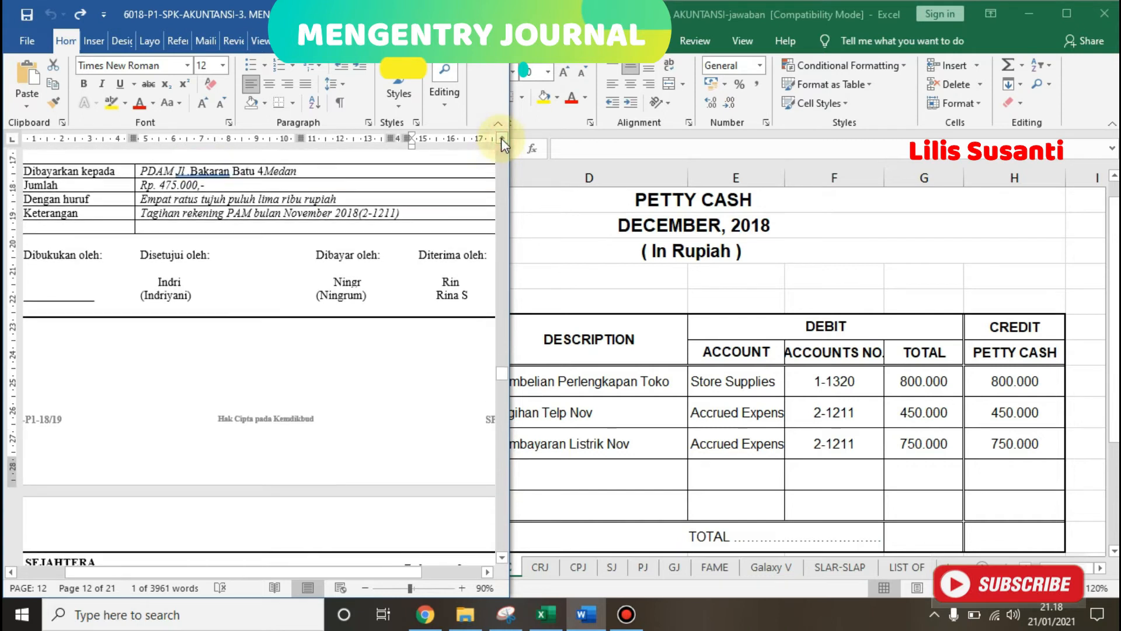
pyautogui.click(661, 432)
pyautogui.click(533, 480)
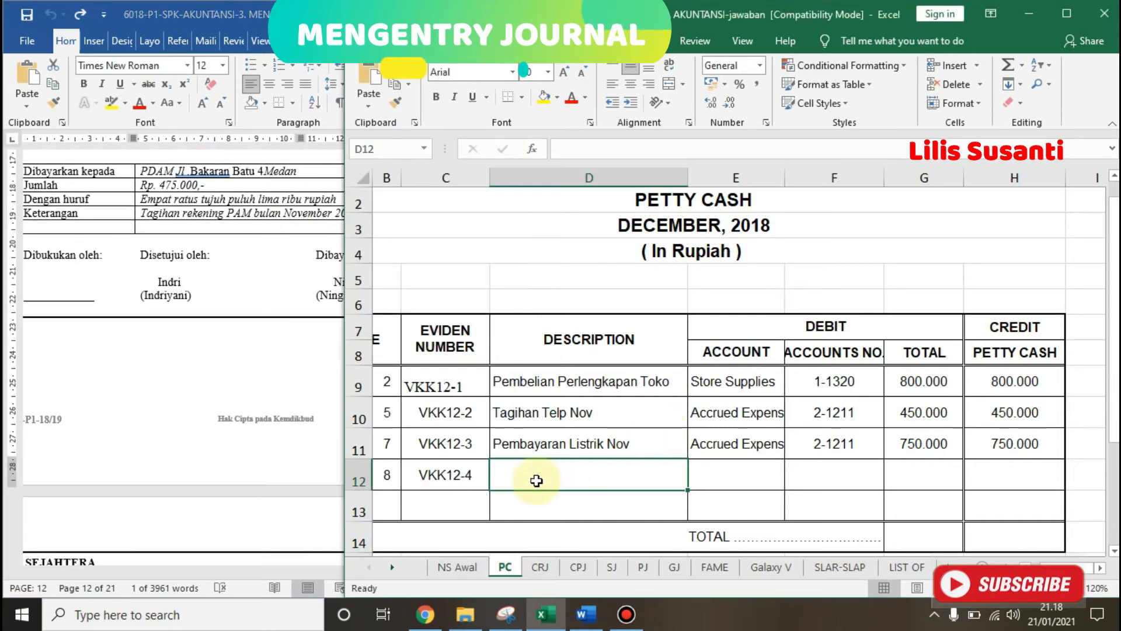
pyautogui.write('Pembaya')
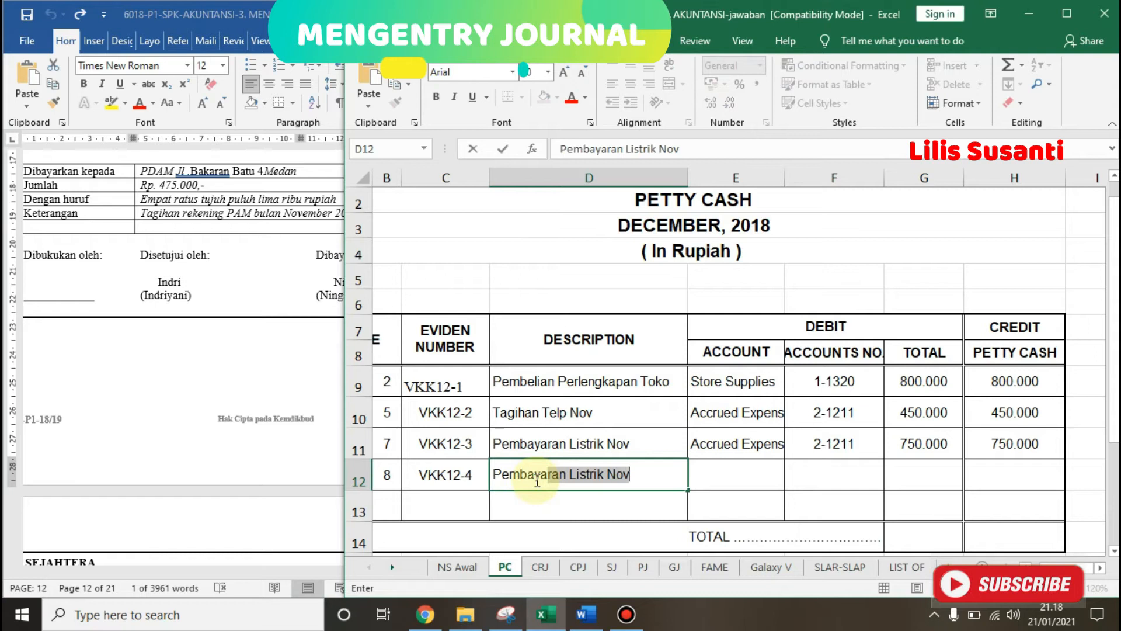
pyautogui.write('ran PAM')
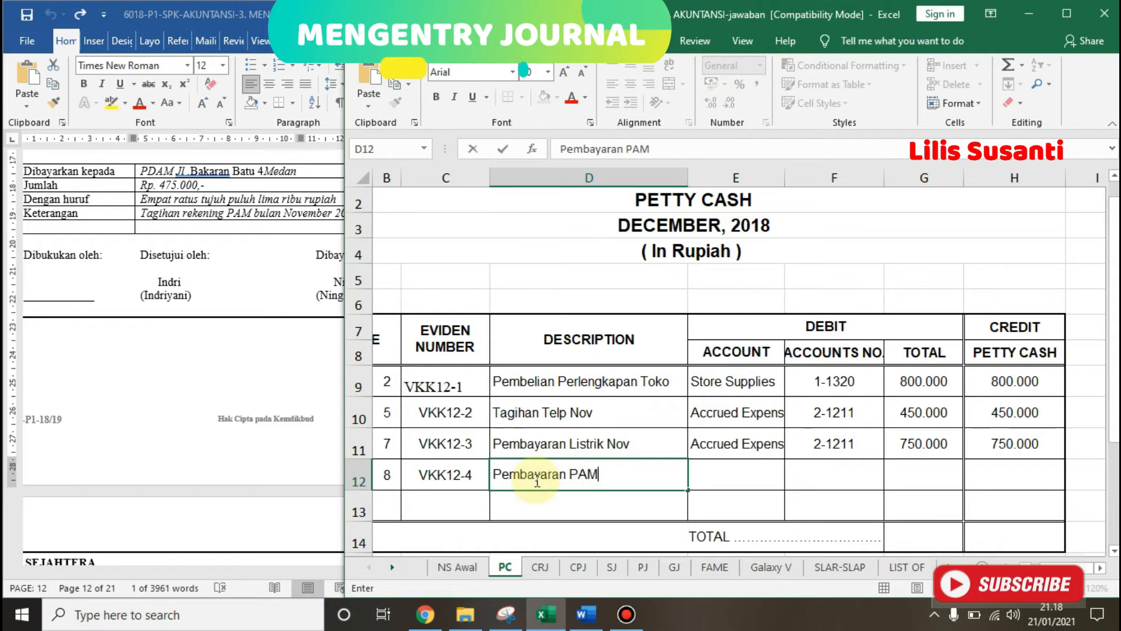
pyautogui.write(' Nov')
pyautogui.press('Tab')
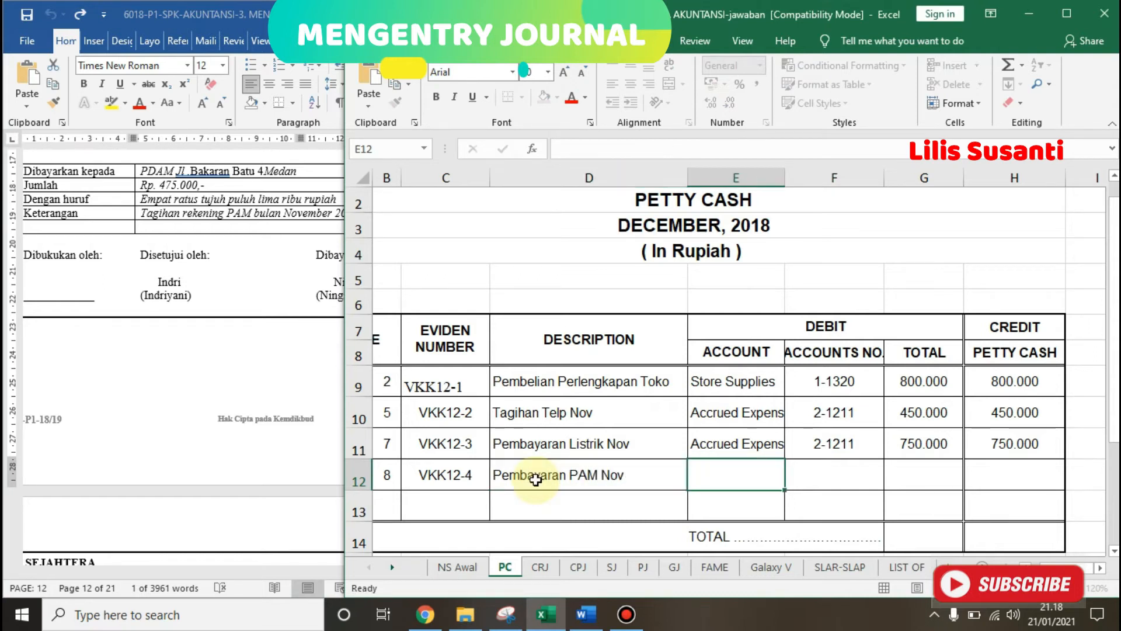
# - Copy the debit account and account number from petty cash row 11 into row 12
pyautogui.click(742, 450)
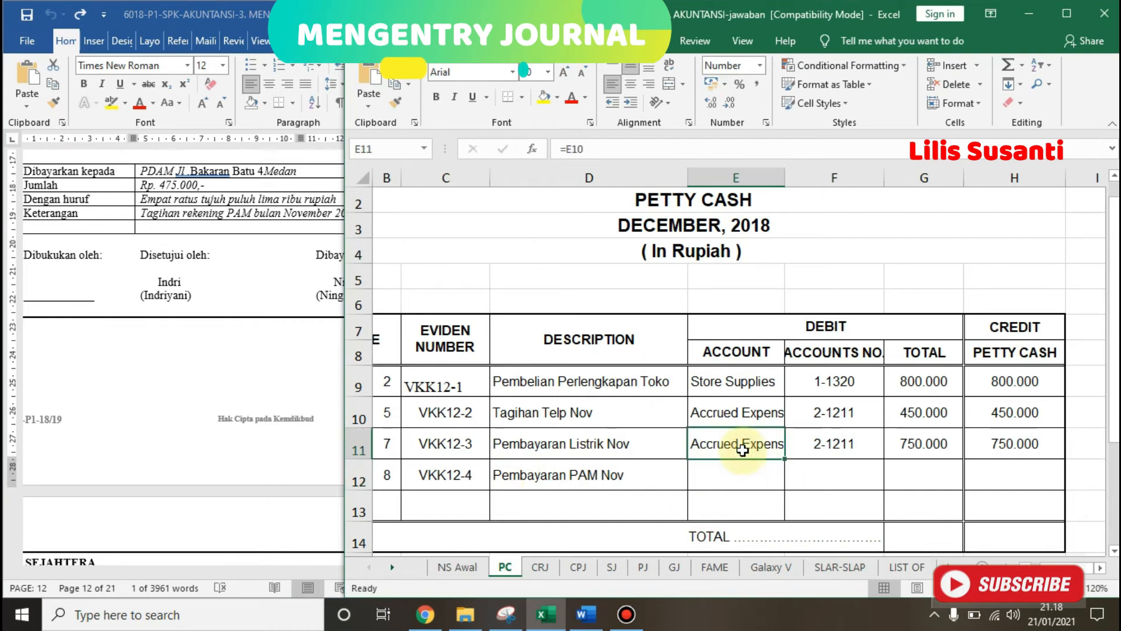
pyautogui.hotkey('shift', 'Right')
pyautogui.hotkey('ctrl', 'c')
pyautogui.press('Down')
pyautogui.hotkey('ctrl', 'v')
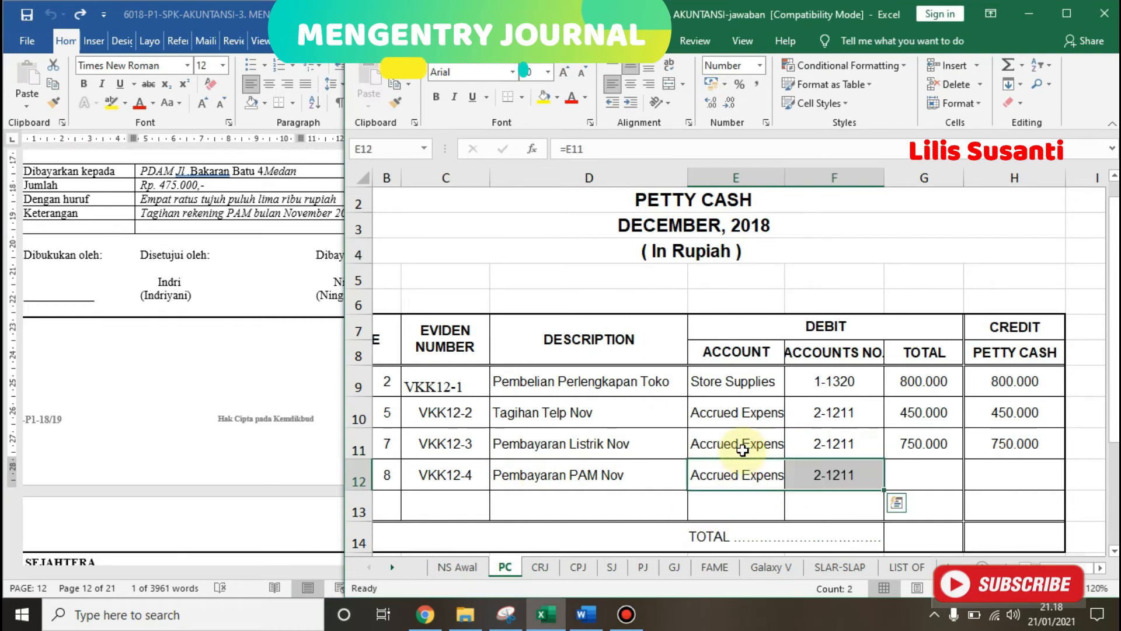
# - Enter a debit total of 475.000 in petty cash row 12 and link the petty cash credit to that total
pyautogui.press('Right')
pyautogui.press('Right')
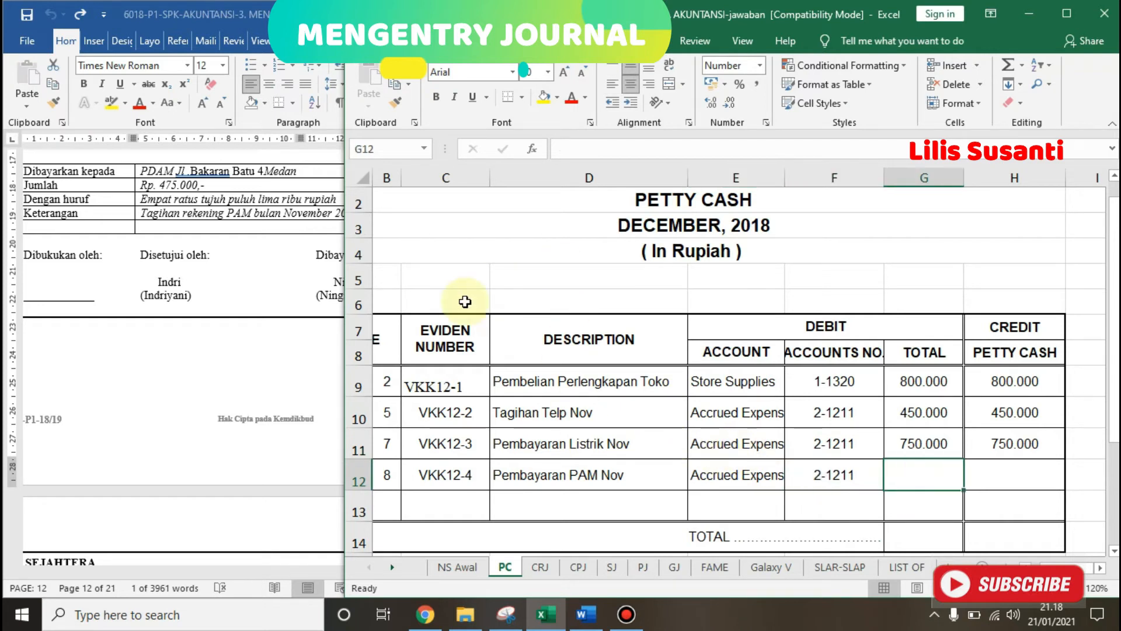
pyautogui.write('475.000')
pyautogui.press('Tab')
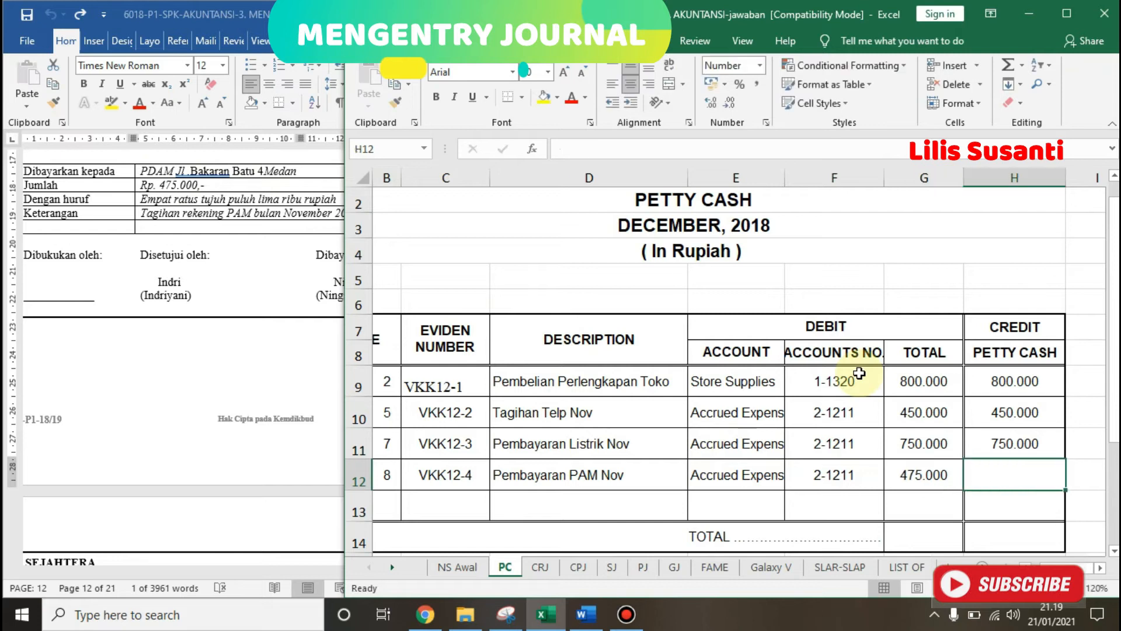
pyautogui.write('=')
pyautogui.press('Left')
pyautogui.press('Return')
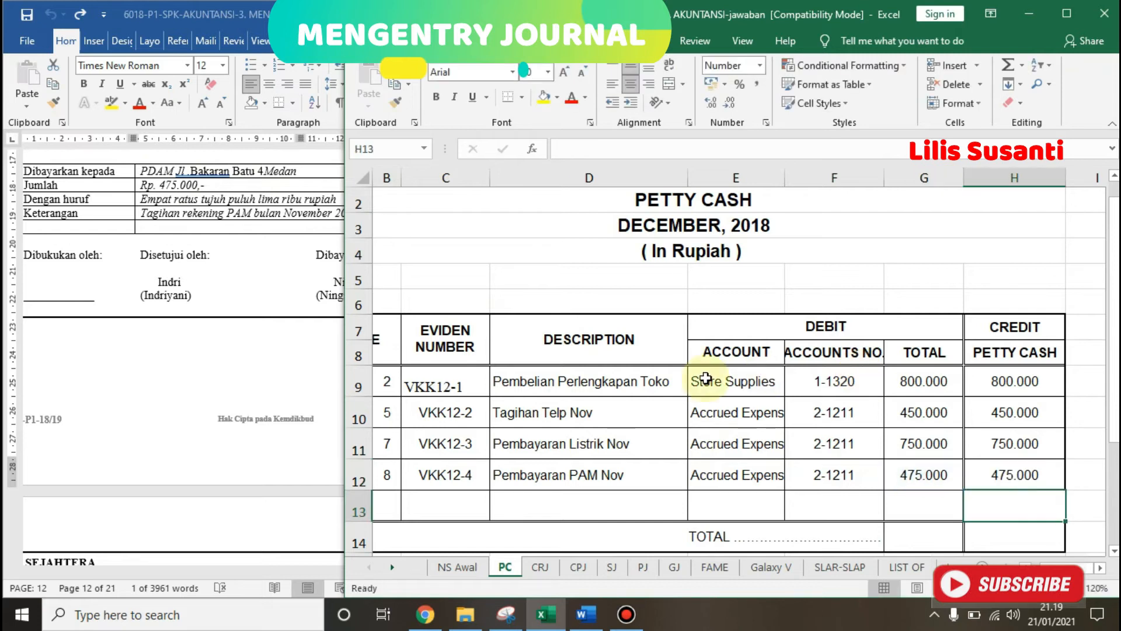
# - Find the Dokumen 9 sales invoice in the Word file and enter its day, 9, in row 10 of the SJ sheet
pyautogui.click(185, 387)
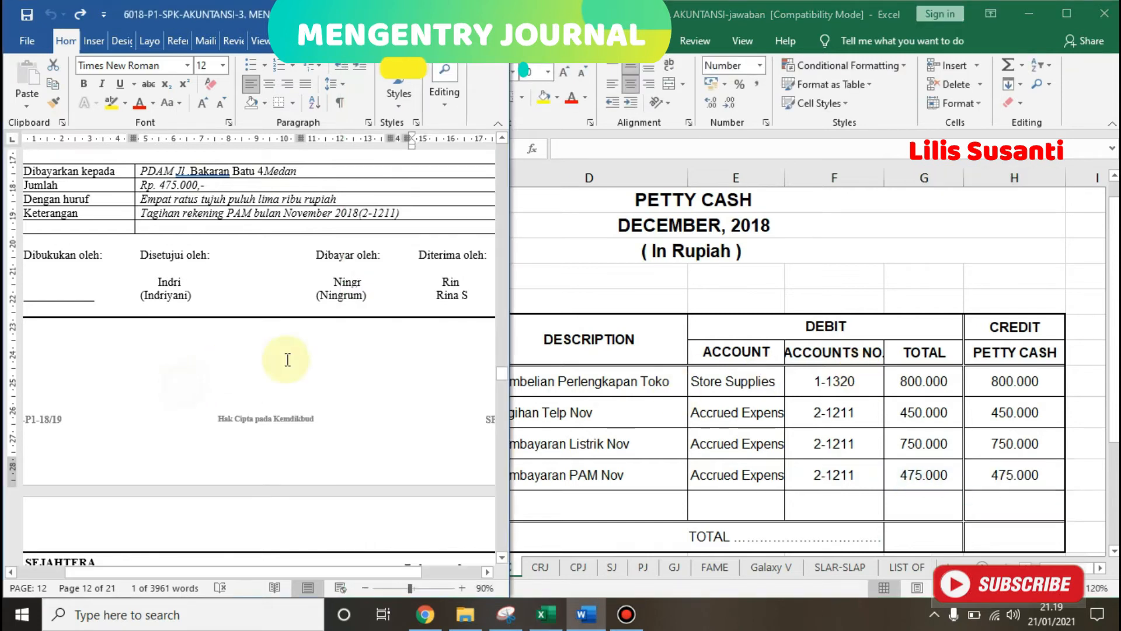
pyautogui.click(503, 422)
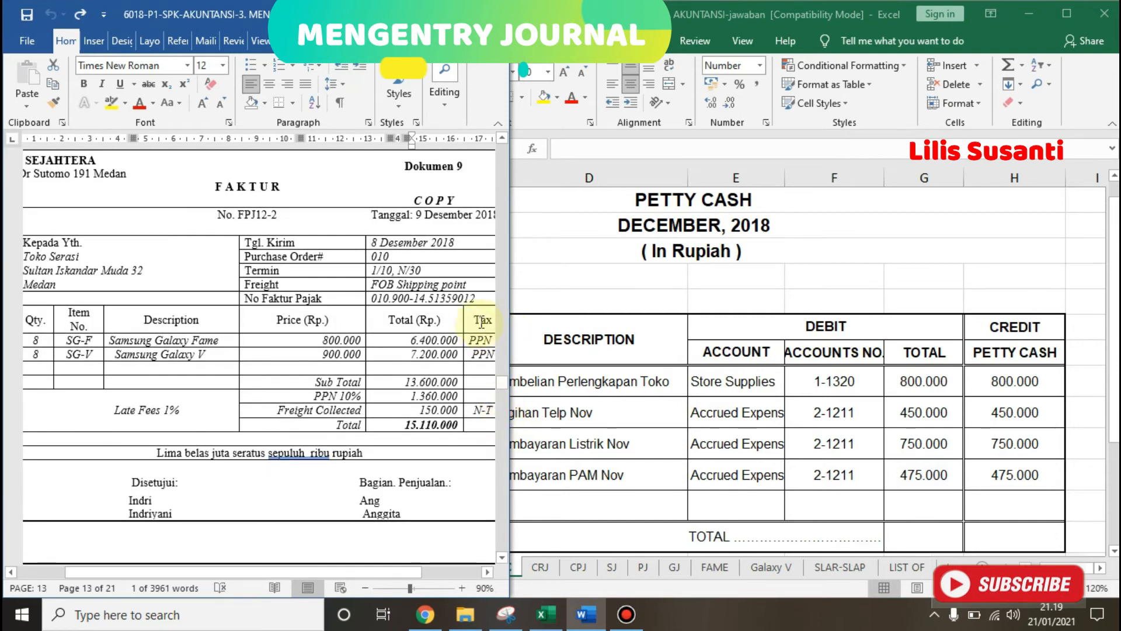
pyautogui.click(169, 298)
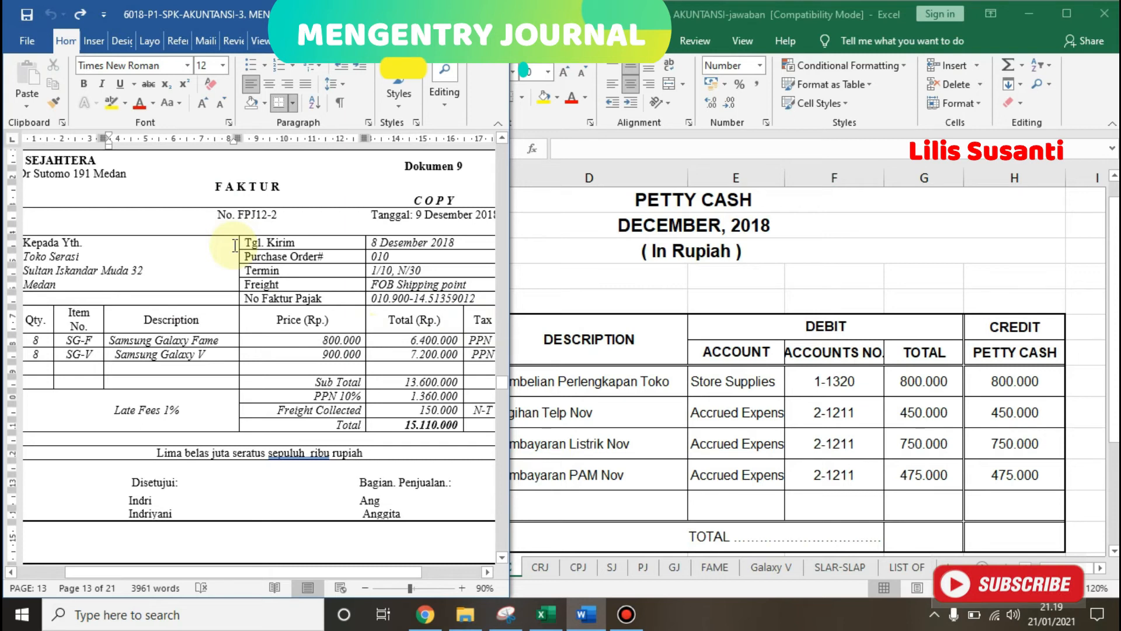
pyautogui.click(563, 336)
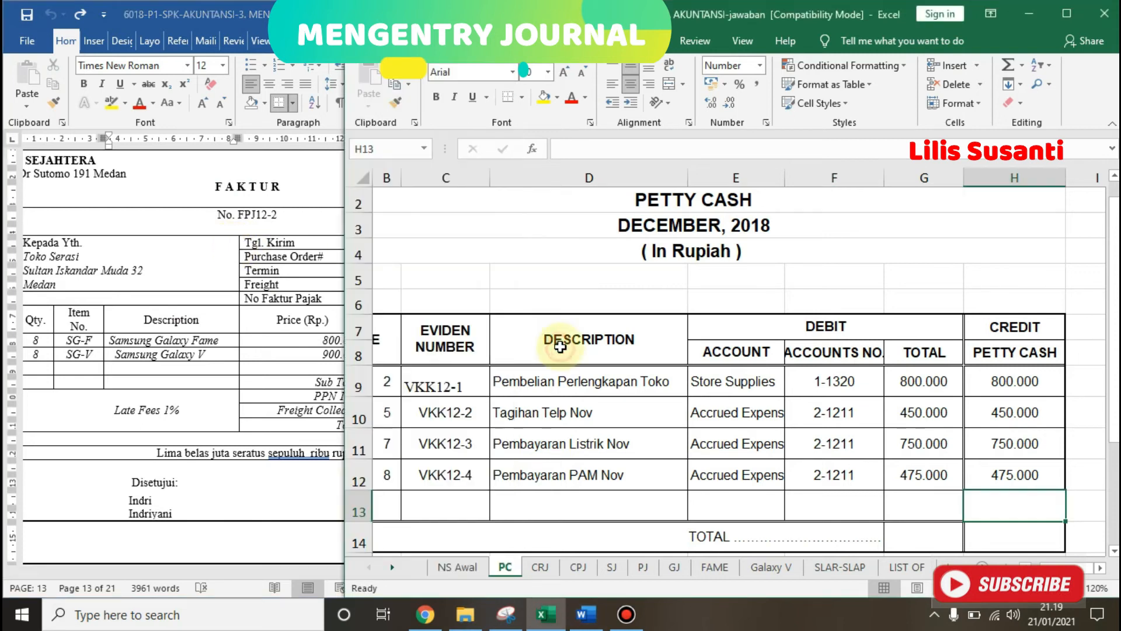
pyautogui.click(613, 566)
pyautogui.click(585, 613)
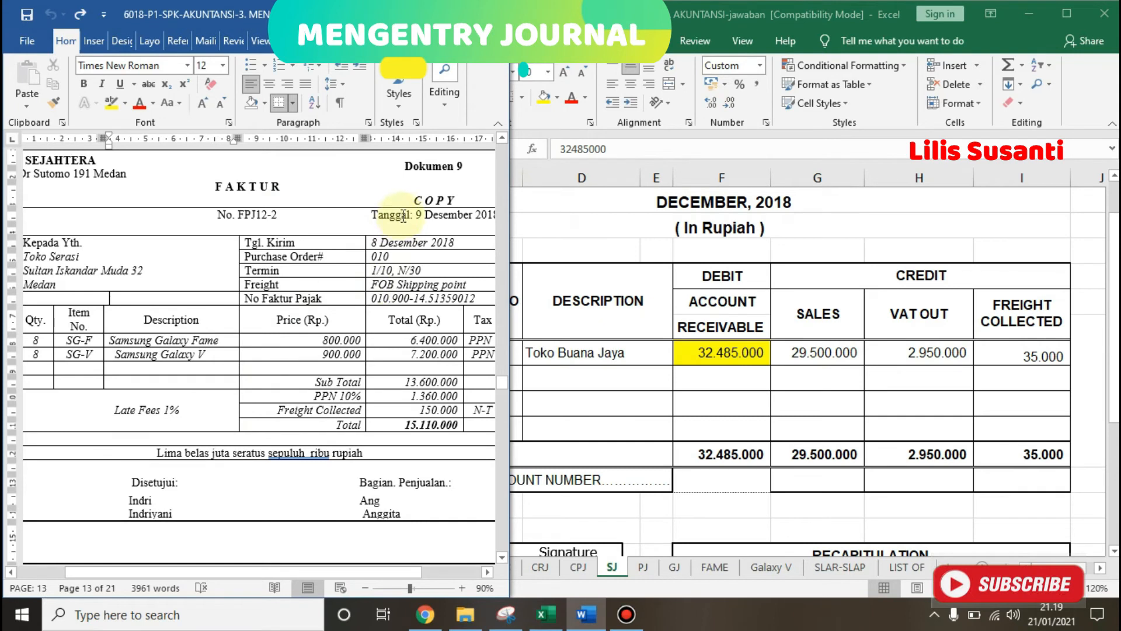
pyautogui.click(581, 283)
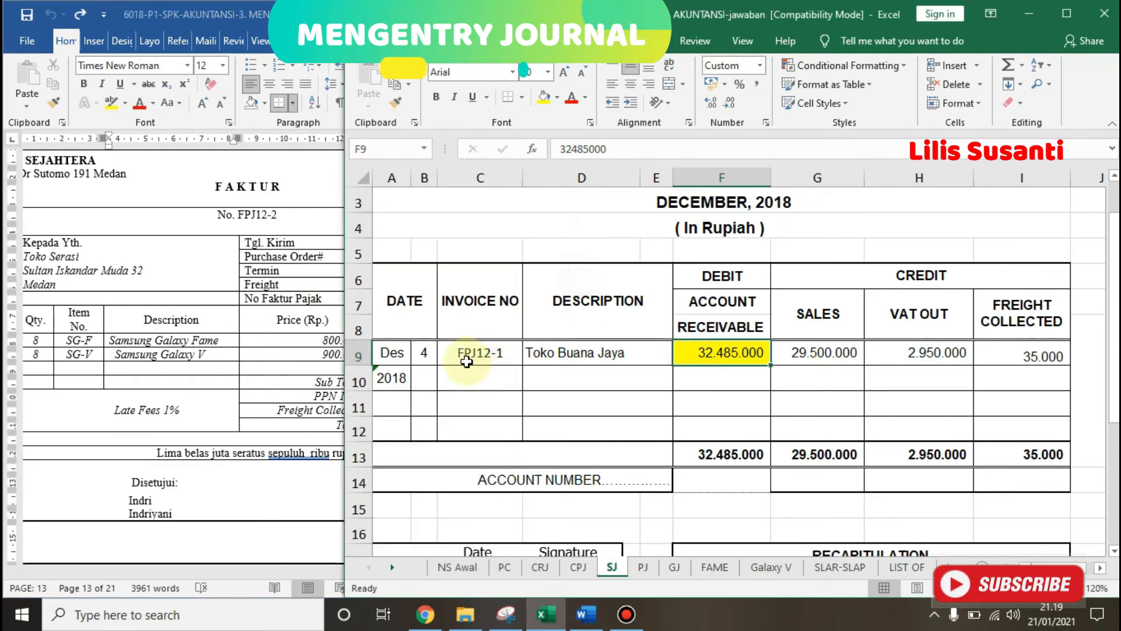
pyautogui.click(424, 379)
pyautogui.write('9')
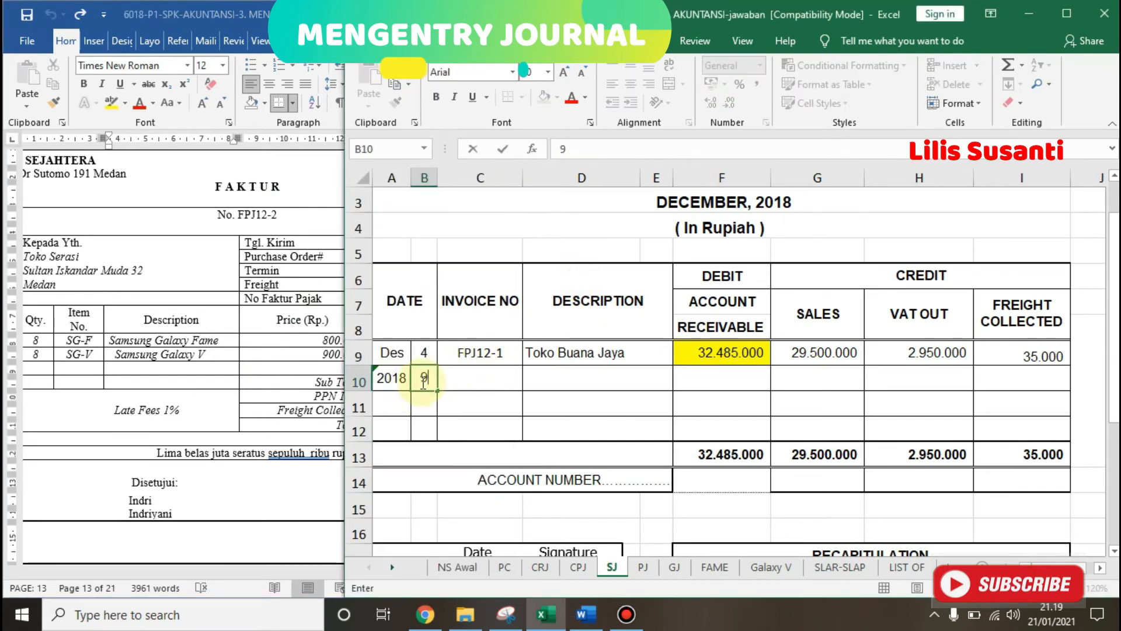
pyautogui.press('Tab')
# - Copy invoice number FPJ12-2 from Dokumen 9 into the invoice number cell of SJ row 10
pyautogui.click(160, 321)
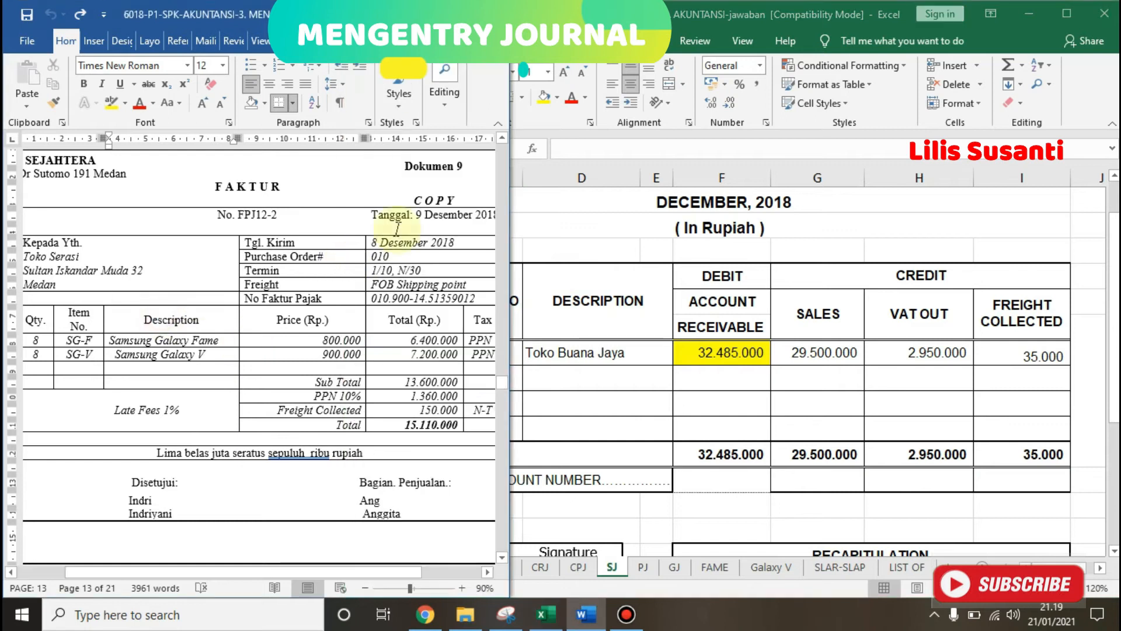
pyautogui.moveTo(239, 216); pyautogui.dragTo(282, 216)
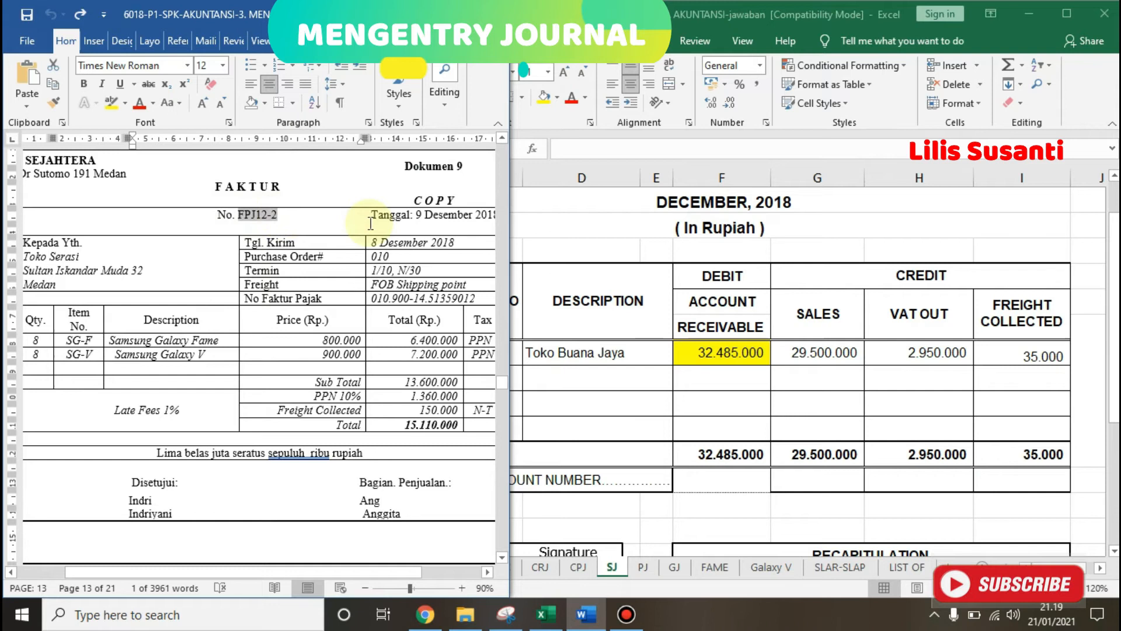
pyautogui.click(543, 339)
pyautogui.click(482, 375)
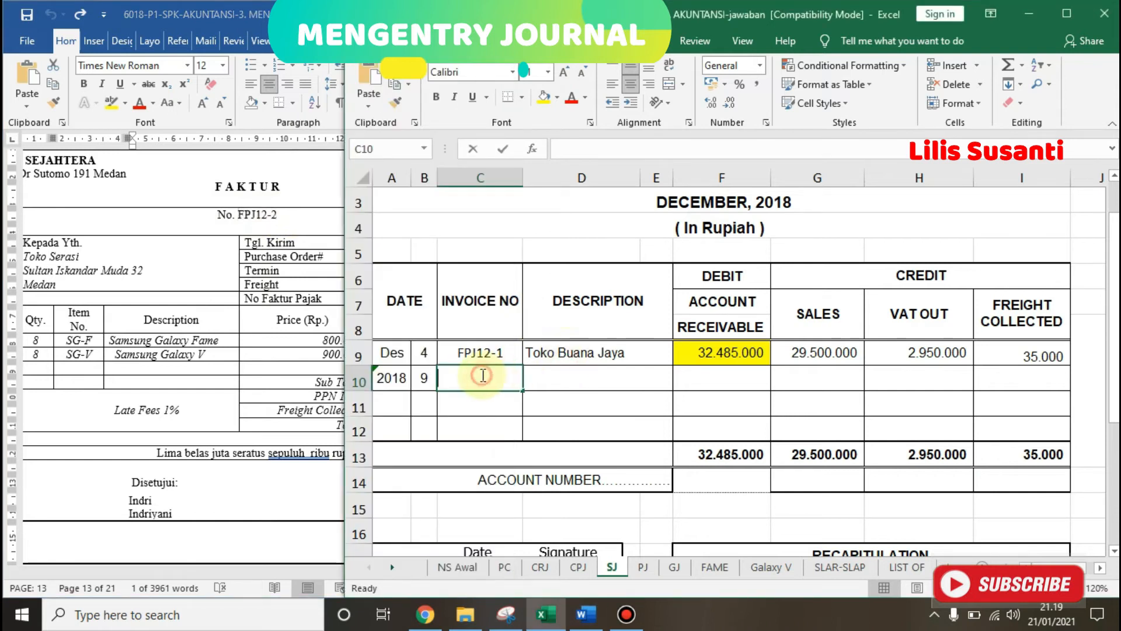
pyautogui.hotkey('ctrl', 'v')
pyautogui.press('Tab')
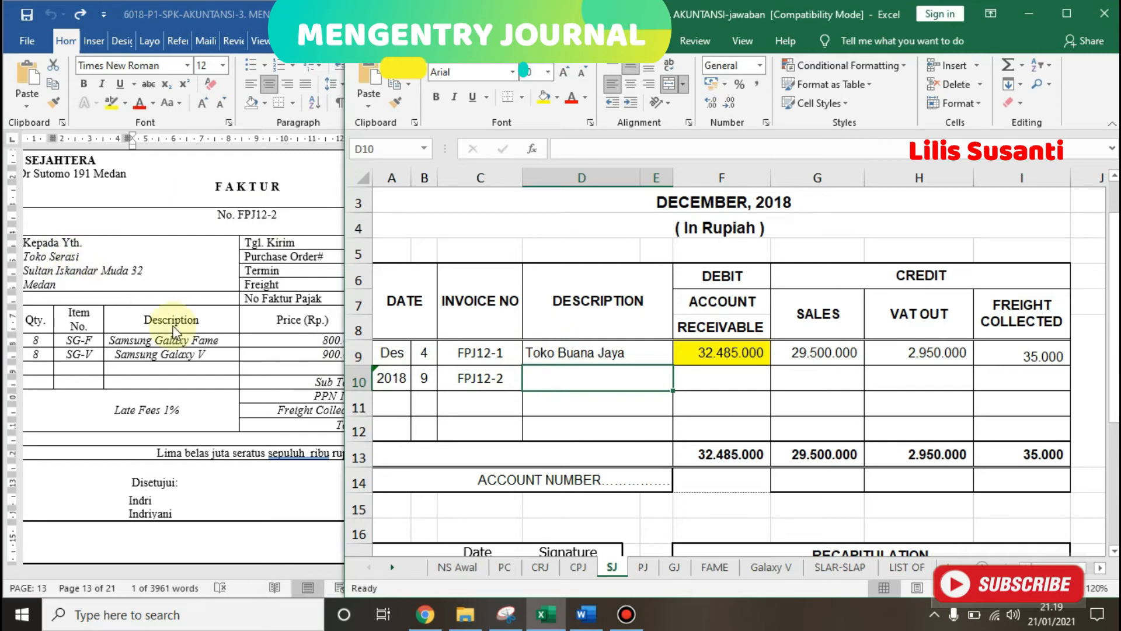
# - Enter Toko Serasi as the description and 13600000 as the sales credit in row 10 of the SJ sheet
pyautogui.write('Toko ')
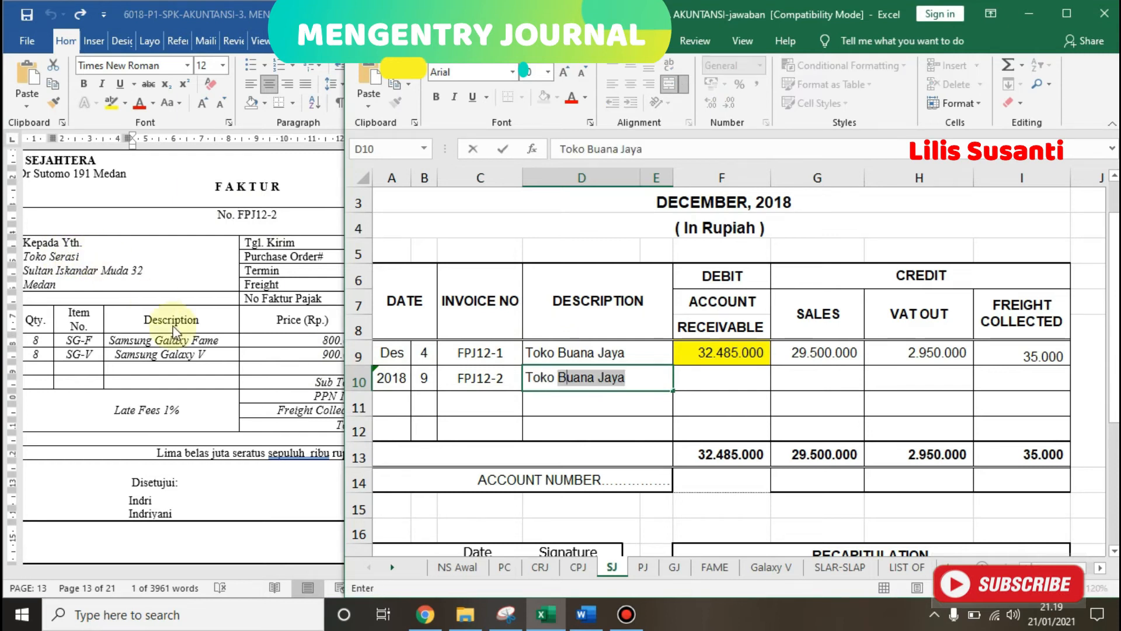
pyautogui.write('Serasi')
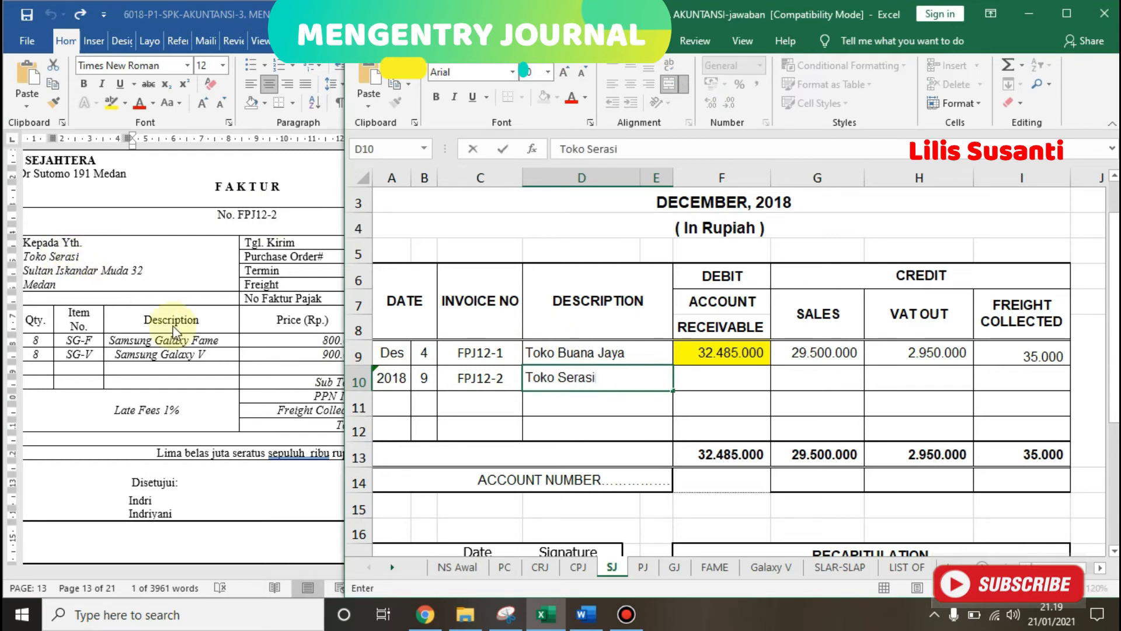
pyautogui.click(708, 383)
pyautogui.click(129, 343)
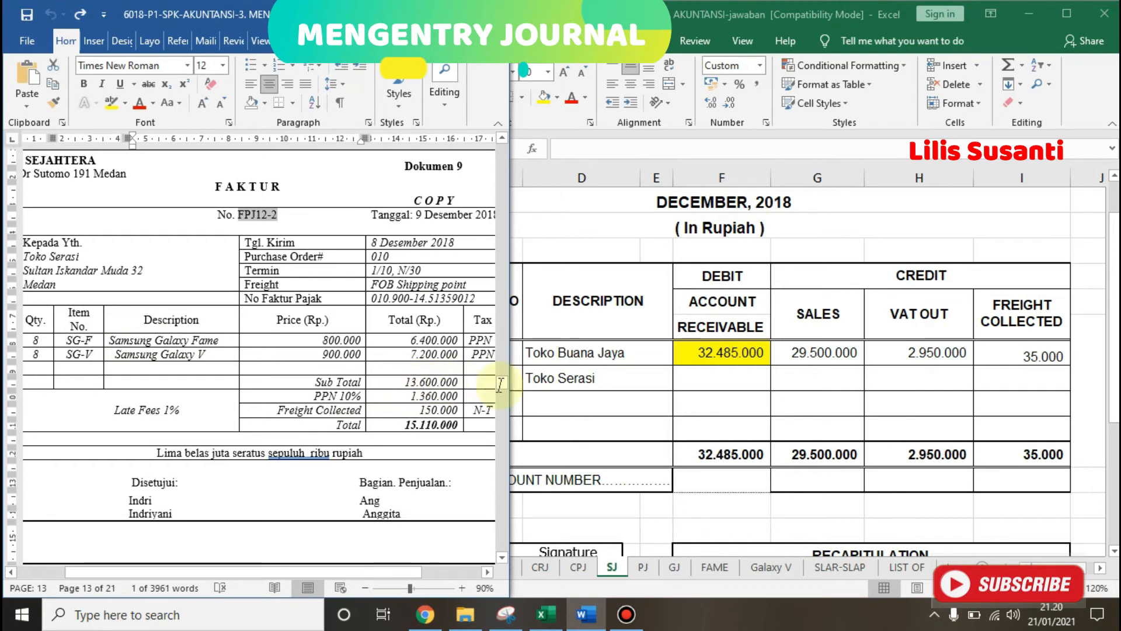
pyautogui.click(788, 380)
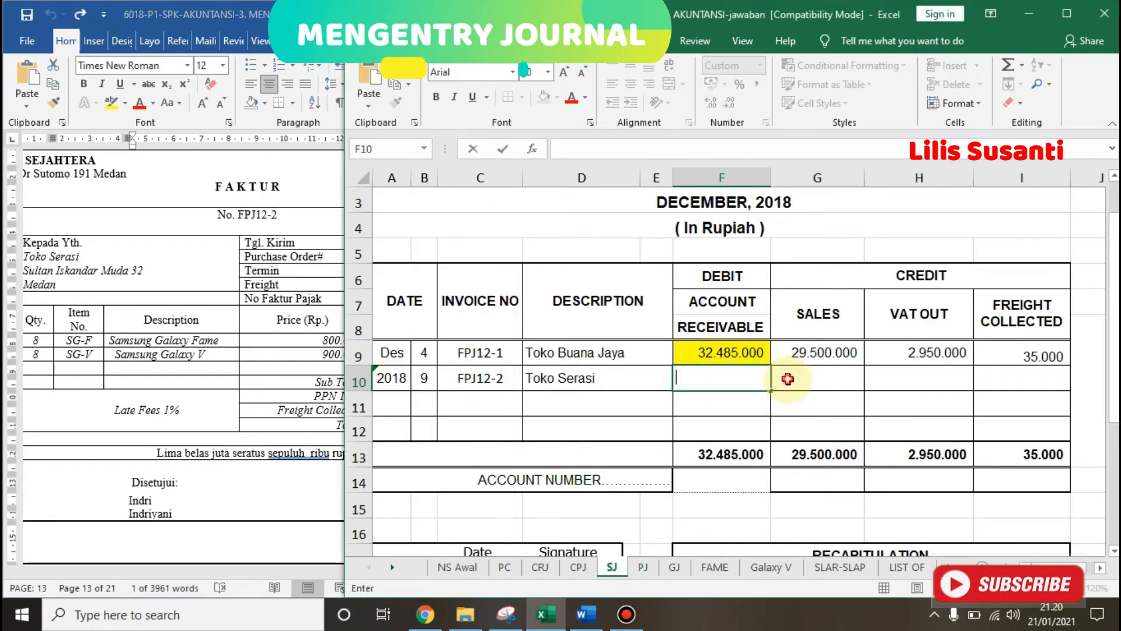
pyautogui.click(787, 379)
pyautogui.write('13600000')
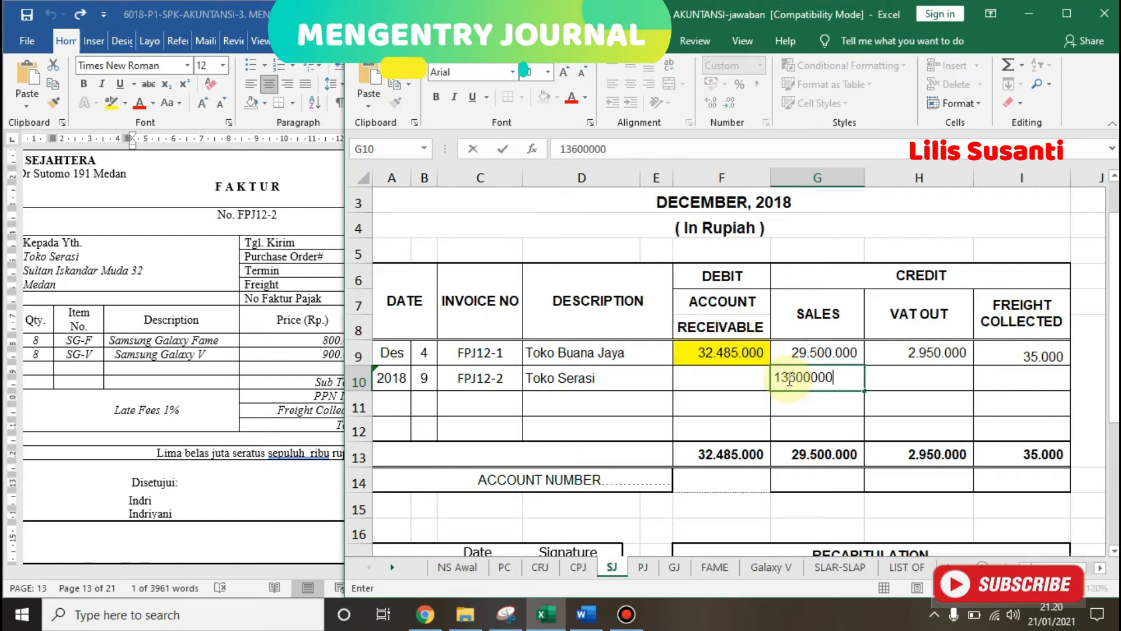
pyautogui.press('Tab')
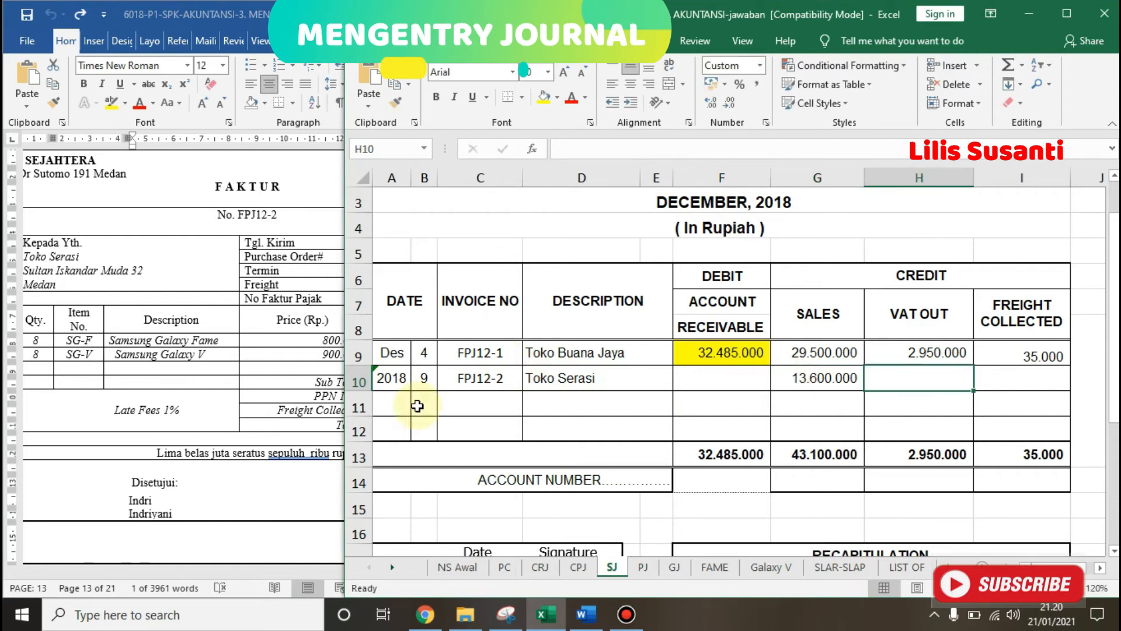
# - Enter the Dokumen 9 VAT out of 1360000 and freight collected of 150.000 in SJ row 10
pyautogui.click(307, 403)
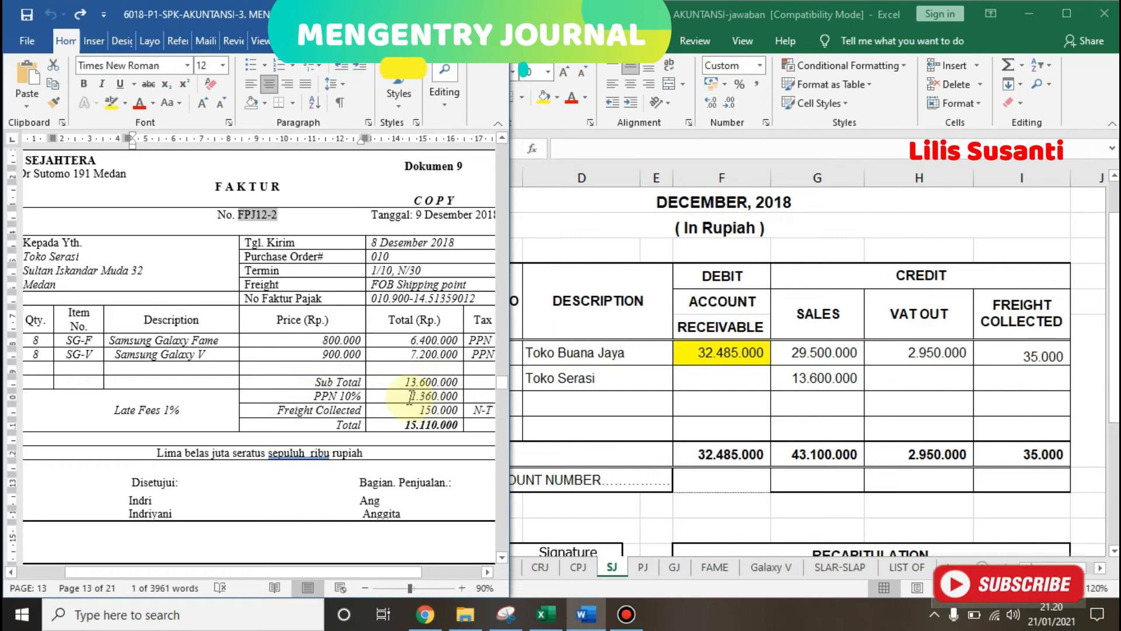
pyautogui.click(870, 380)
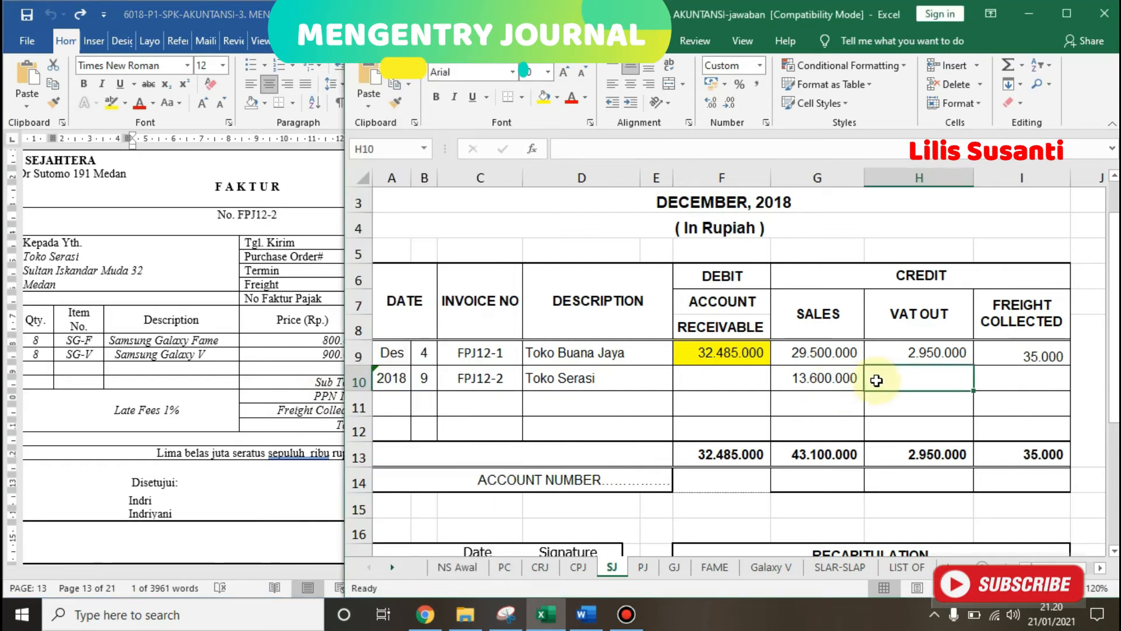
pyautogui.write('1360000')
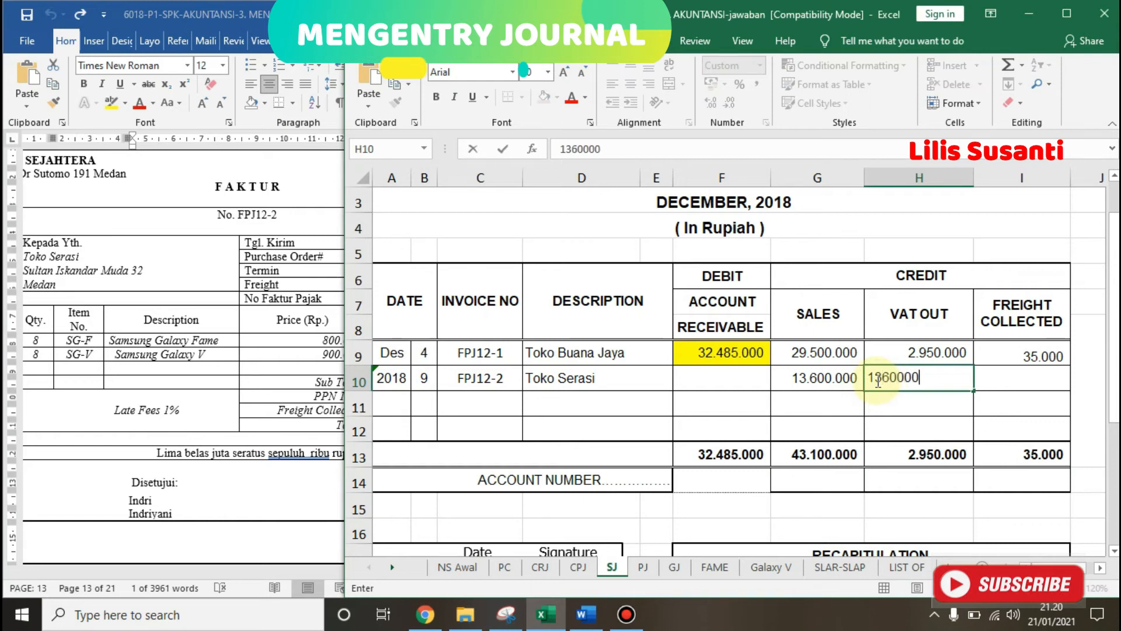
pyautogui.press('Tab')
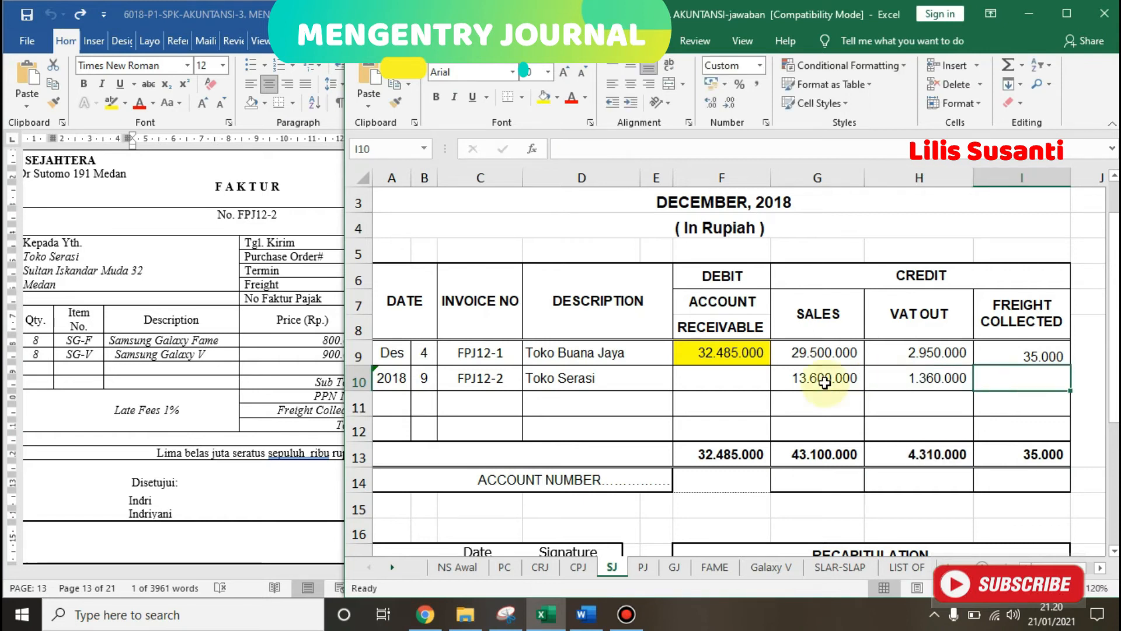
pyautogui.click(308, 392)
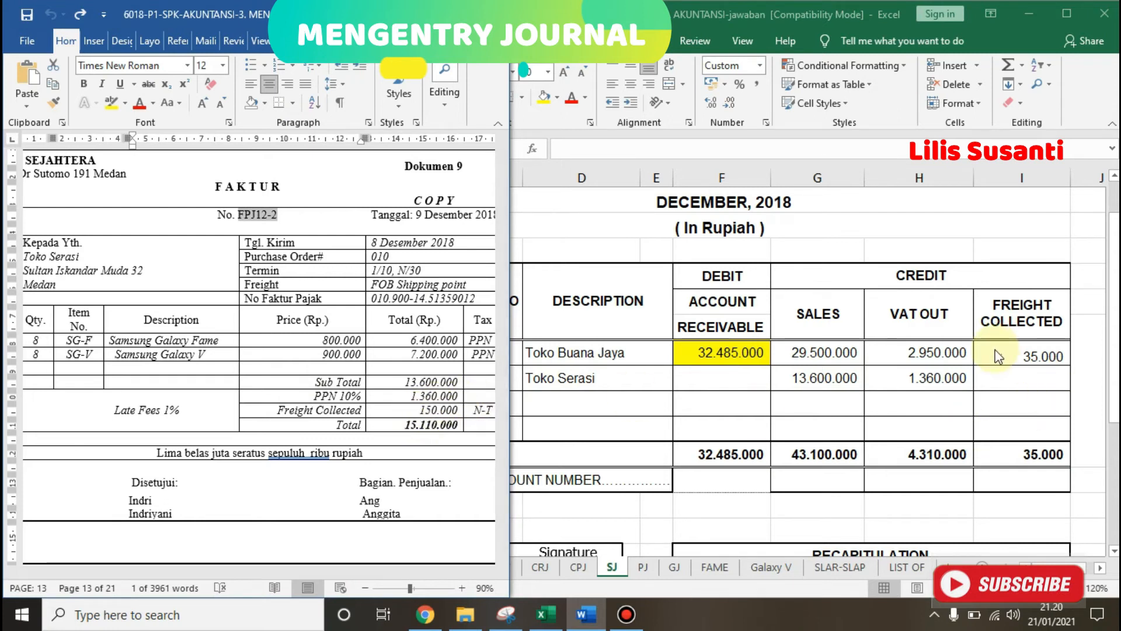
pyautogui.click(998, 375)
pyautogui.doubleClick(998, 375)
pyautogui.write('150.000')
pyautogui.press('Left')
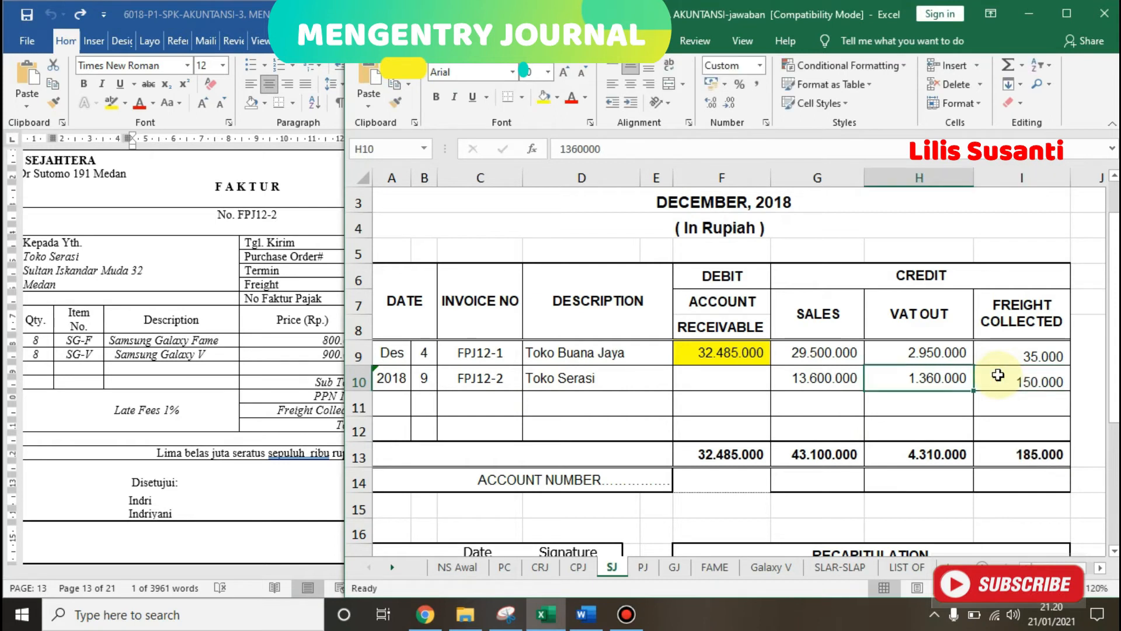
pyautogui.press('Left')
# - Enter the Dokumen 9 total of 15110000 as the account receivable debit in SJ row 10 and fill that cell yellow
pyautogui.click(300, 410)
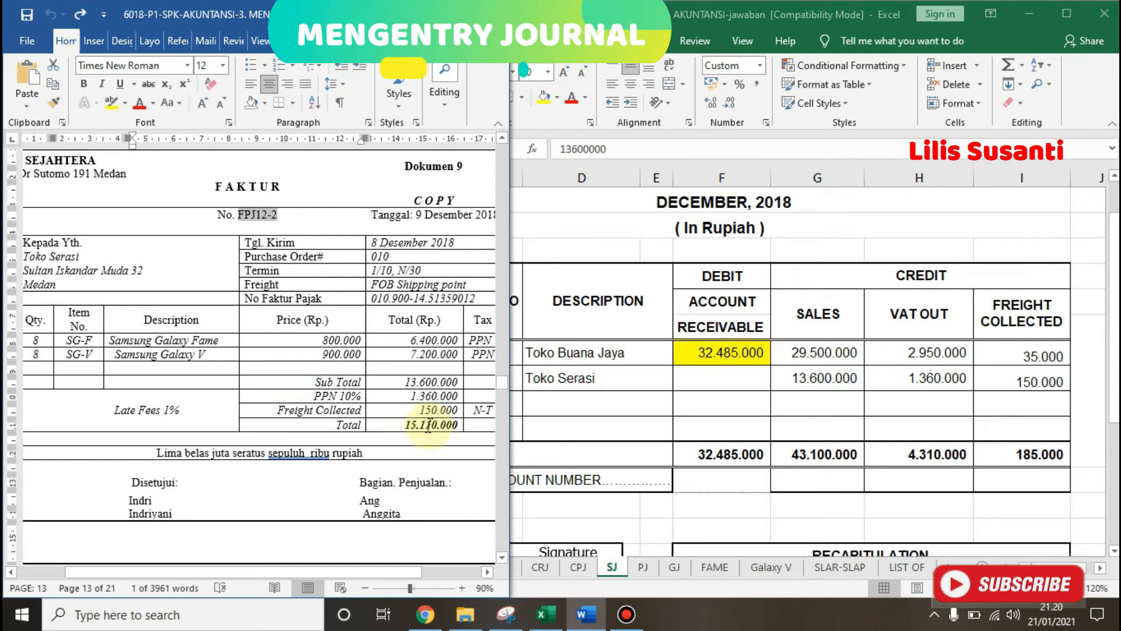
pyautogui.click(702, 378)
pyautogui.click(701, 373)
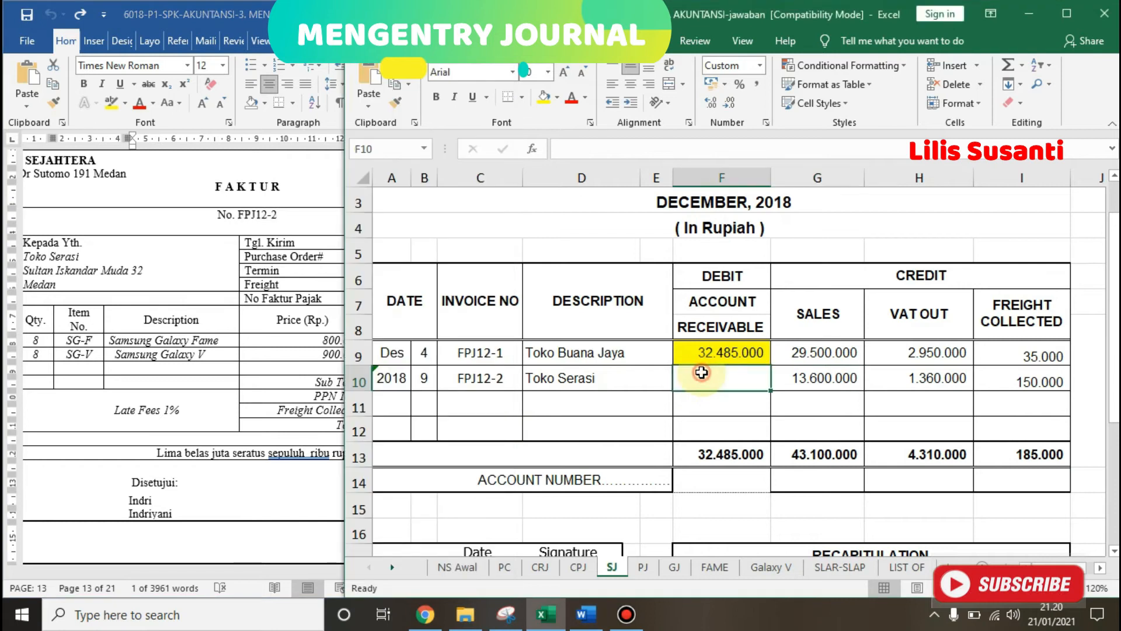
pyautogui.write('15110000')
pyautogui.press('Tab')
pyautogui.moveTo(817, 377); pyautogui.dragTo(996, 377)
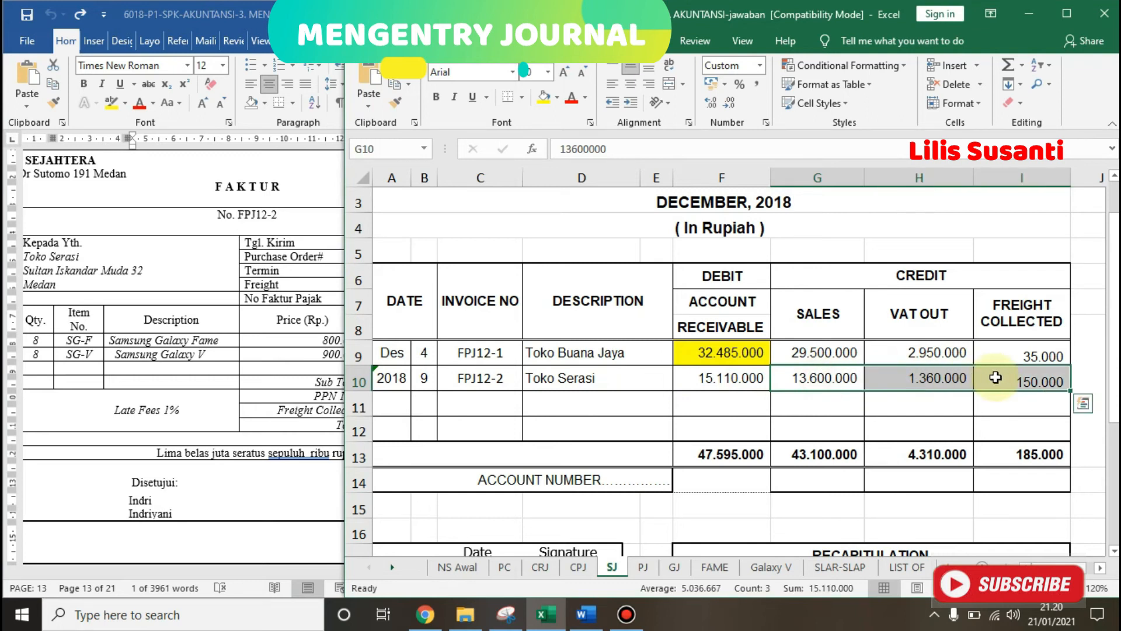
pyautogui.click(636, 401)
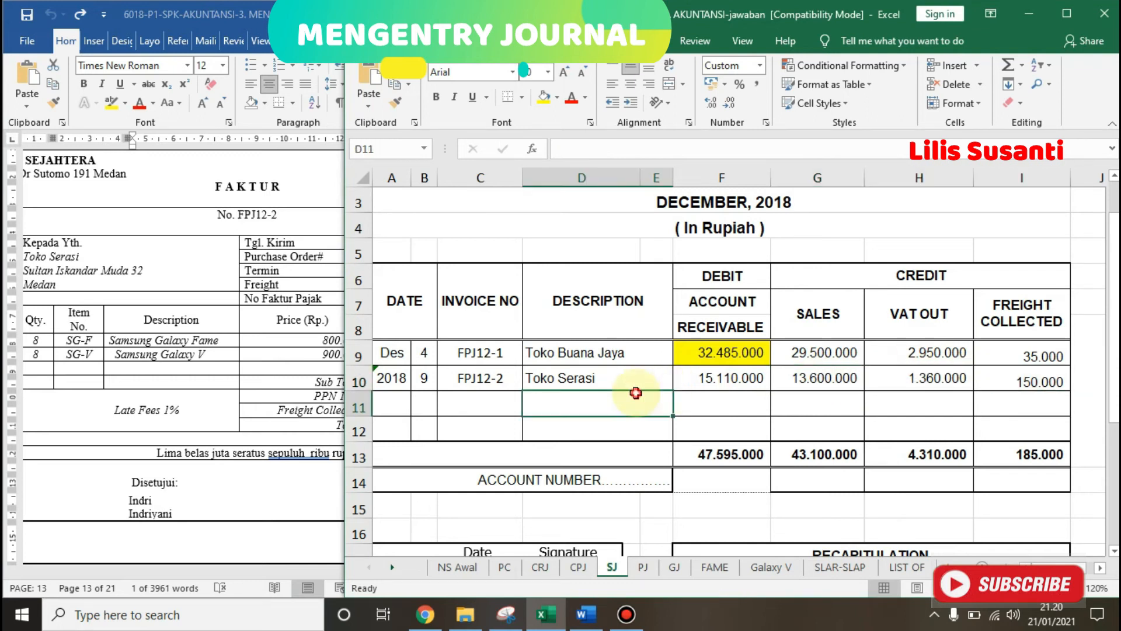
pyautogui.click(699, 383)
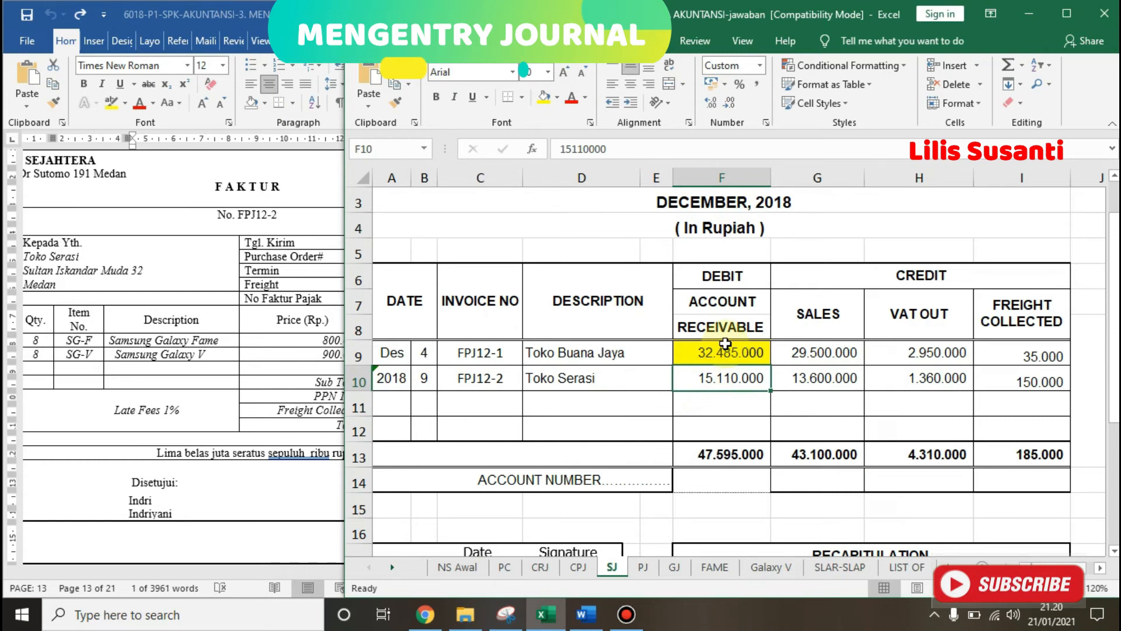
pyautogui.click(542, 98)
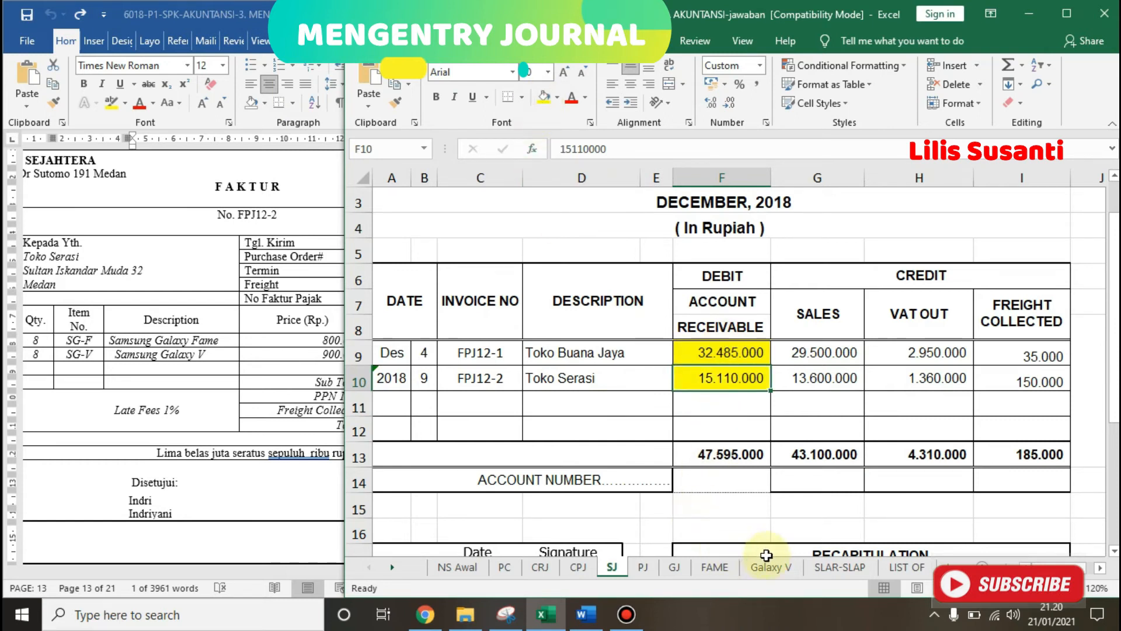
# - In the Toko Serasi card of the SLAR-SLAP sheet, enter day 9, description Penjualan and reference SJ-1 in row 18
pyautogui.click(838, 567)
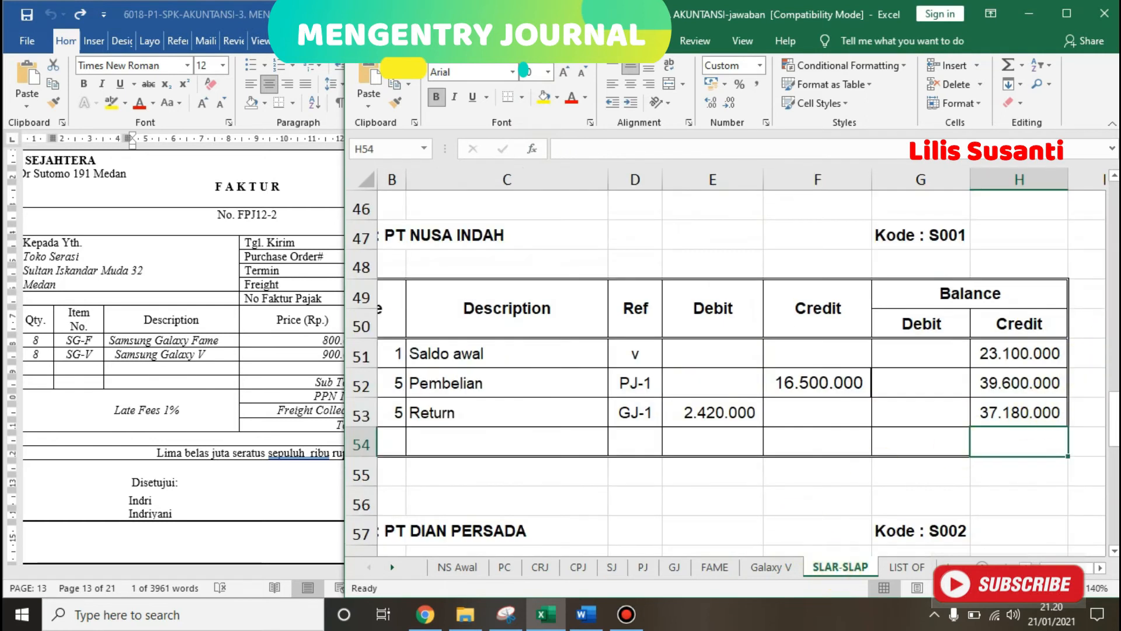
pyautogui.scroll(4, 1116, 344)
pyautogui.moveTo(1115, 383); pyautogui.dragTo(1115, 320)
pyautogui.click(391, 391)
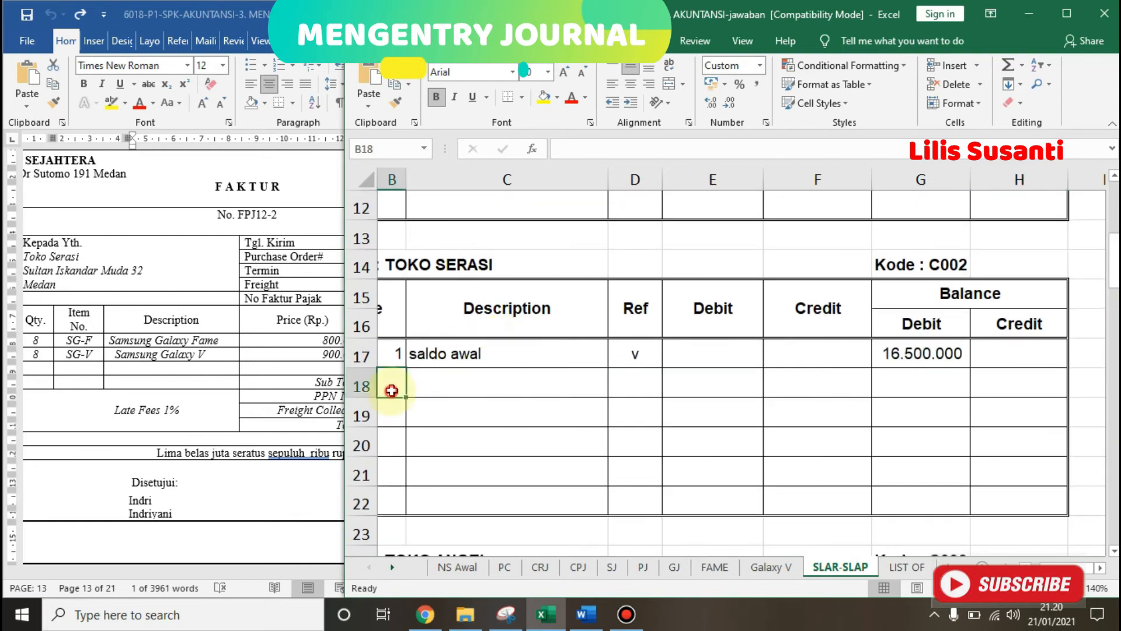
pyautogui.click(225, 382)
pyautogui.click(607, 395)
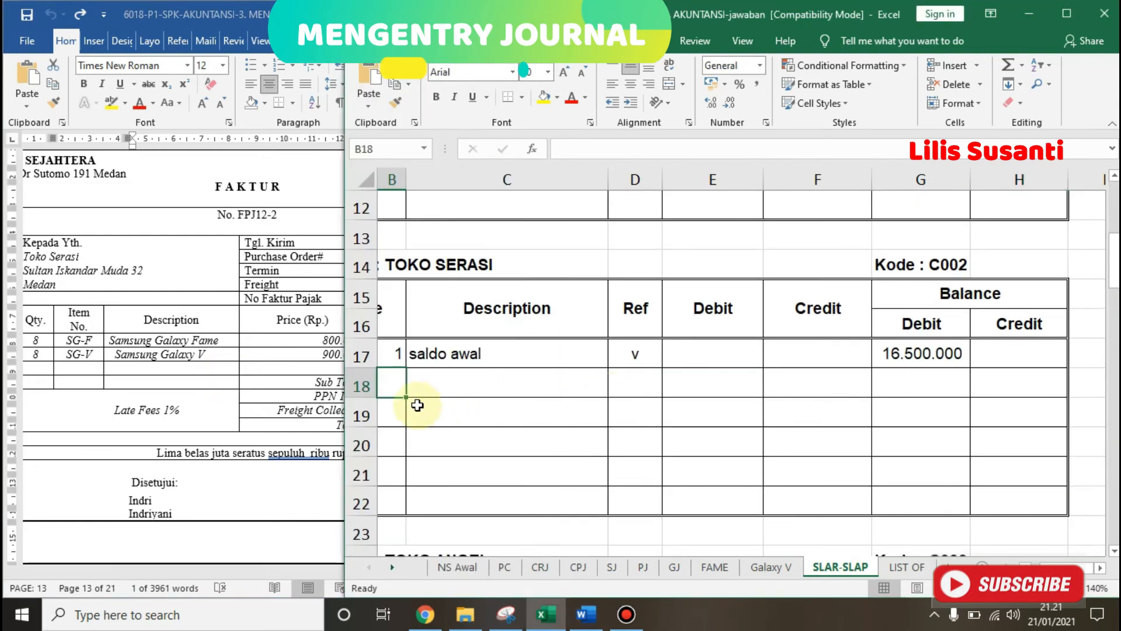
pyautogui.write('9')
pyautogui.press('Tab')
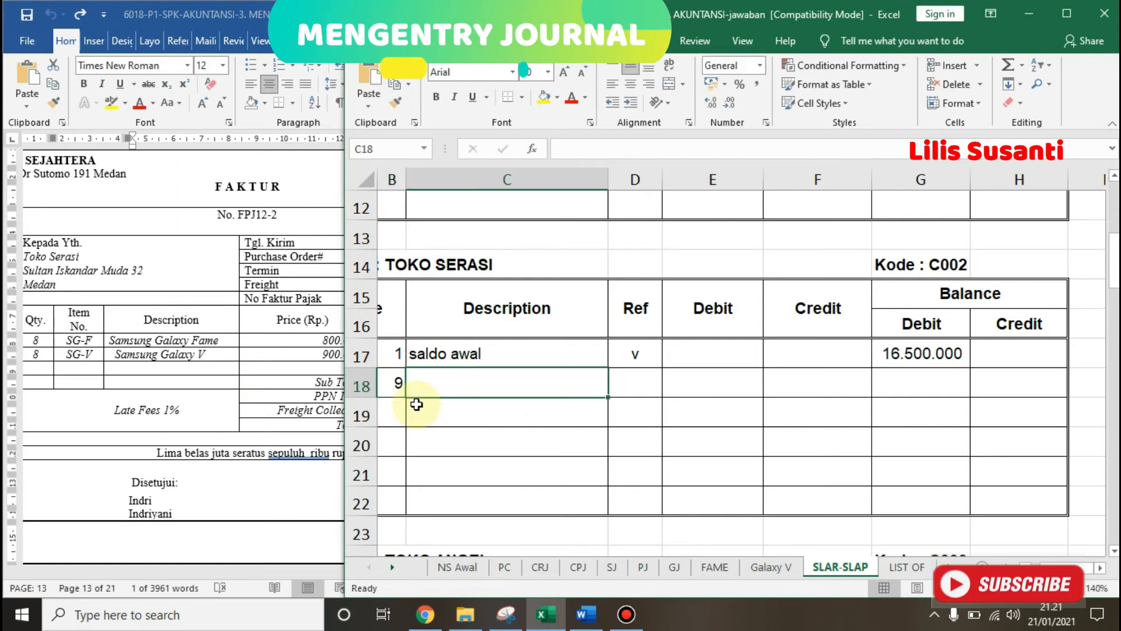
pyautogui.write('Penjualan')
pyautogui.press('Tab')
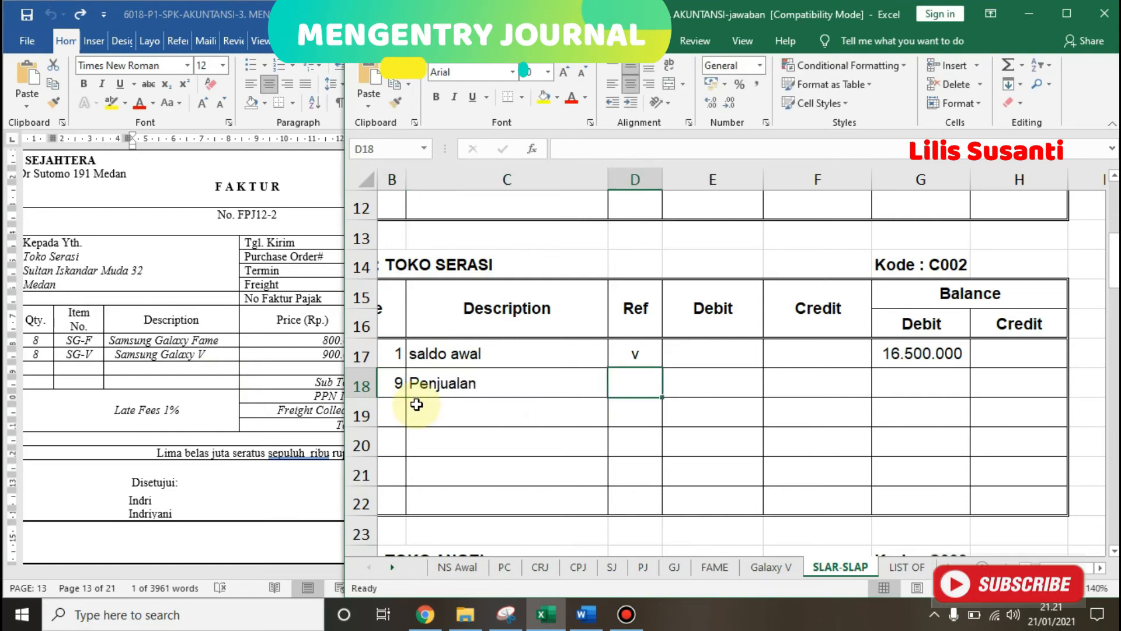
pyautogui.write('SJ')
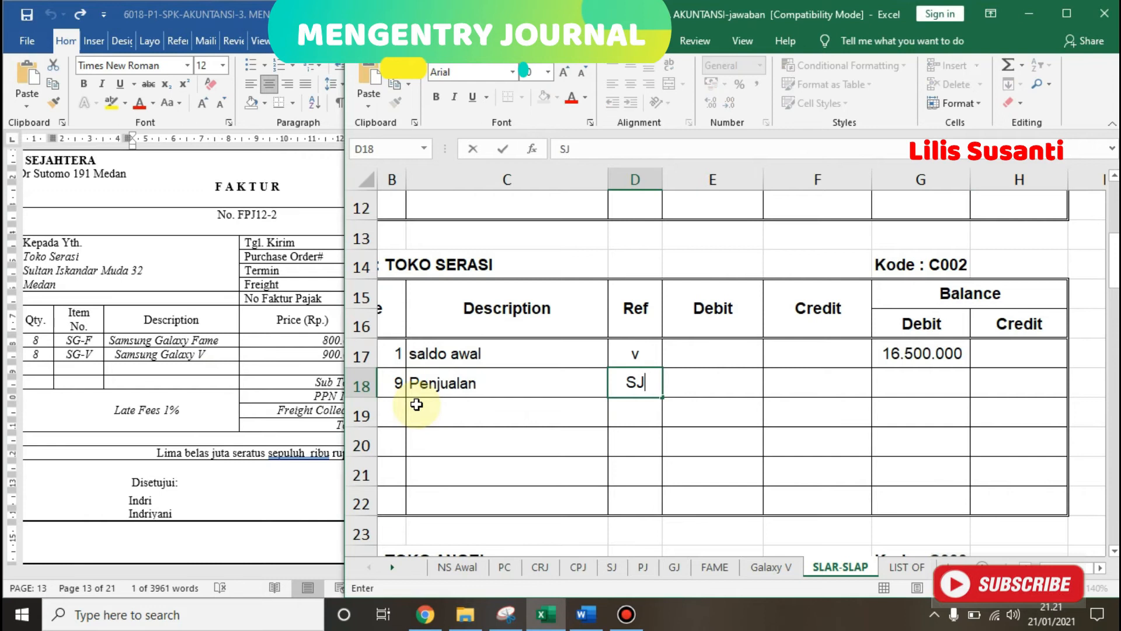
pyautogui.write('-1')
pyautogui.press('Tab')
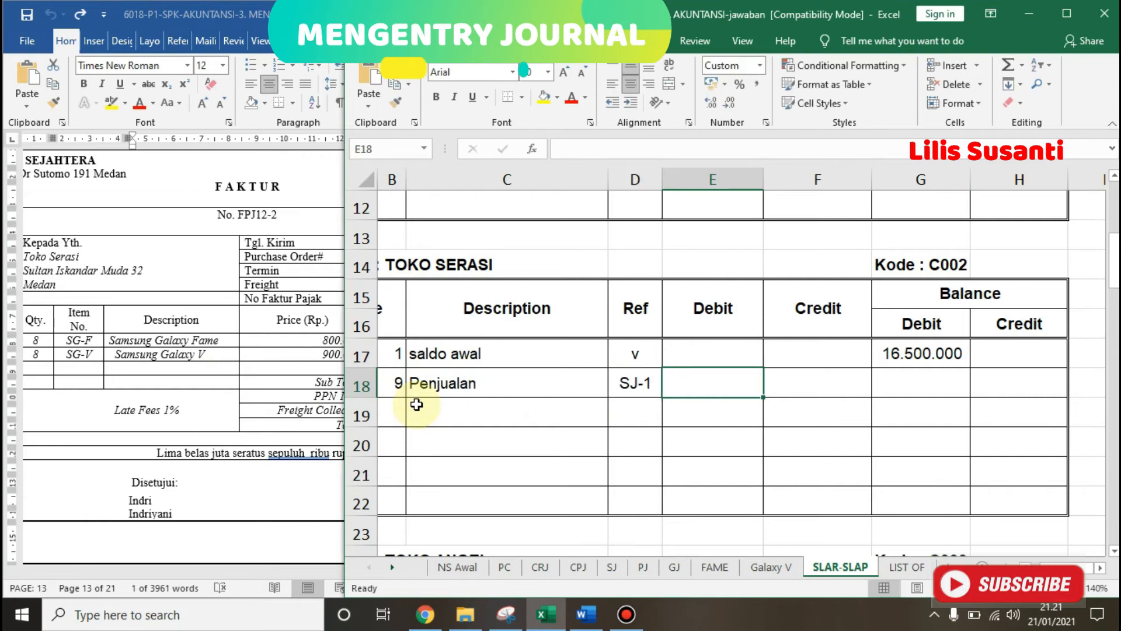
# - Link the debit in row 18 of the Toko Serasi card to the account receivable amount in SJ row 10
pyautogui.write('=')
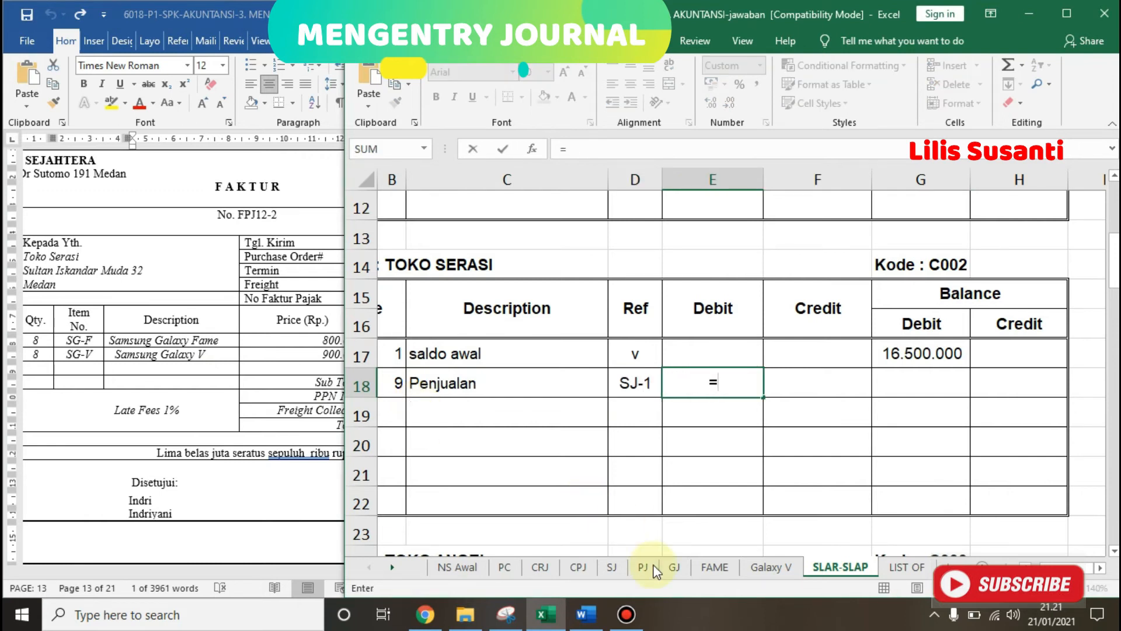
pyautogui.click(611, 566)
pyautogui.click(711, 382)
pyautogui.press('Return')
pyautogui.press('Right')
pyautogui.press('Right')
pyautogui.press('Right')
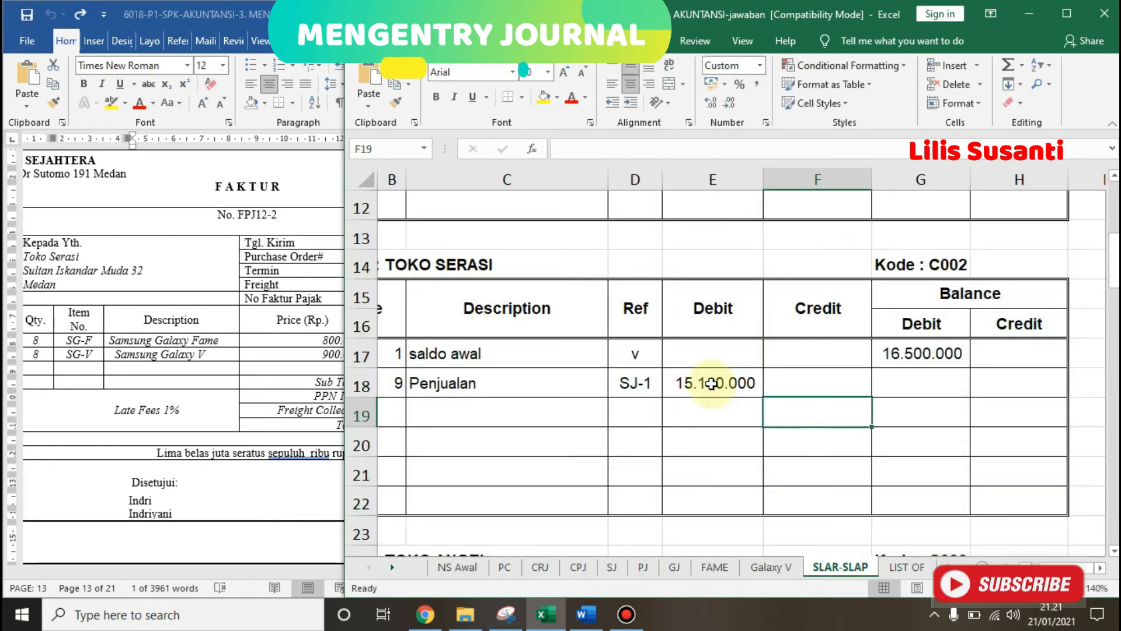
# - Calculate the debit balance in row 18 of the Toko Serasi card as the opening balance plus the row's debit
pyautogui.click(890, 383)
pyautogui.write('=')
pyautogui.press('Up')
pyautogui.write('+')
pyautogui.click(711, 394)
pyautogui.press('Return')
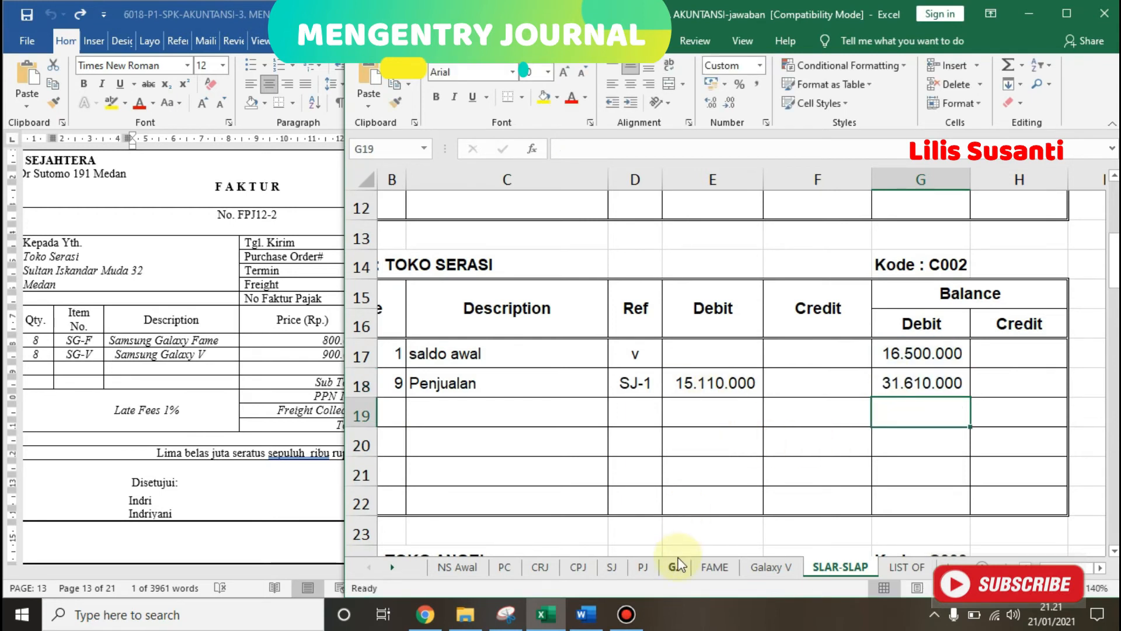
# - Check the Toko Serasi sales entry in SJ and enter its day, 9, in row 14 of the GJ sheet
pyautogui.click(612, 566)
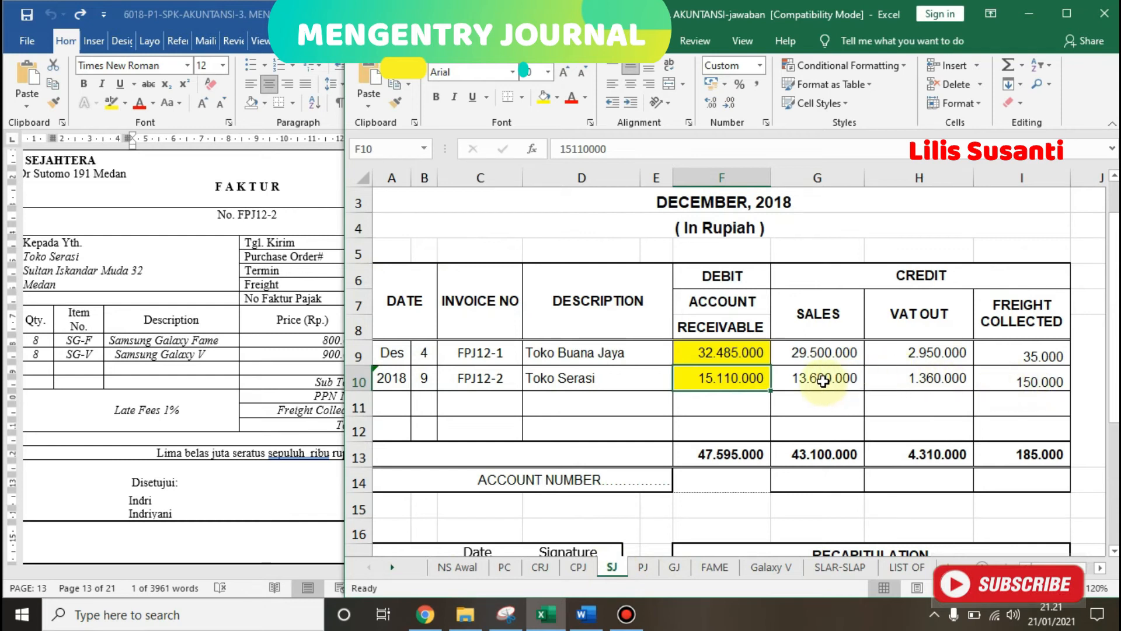
pyautogui.click(823, 381)
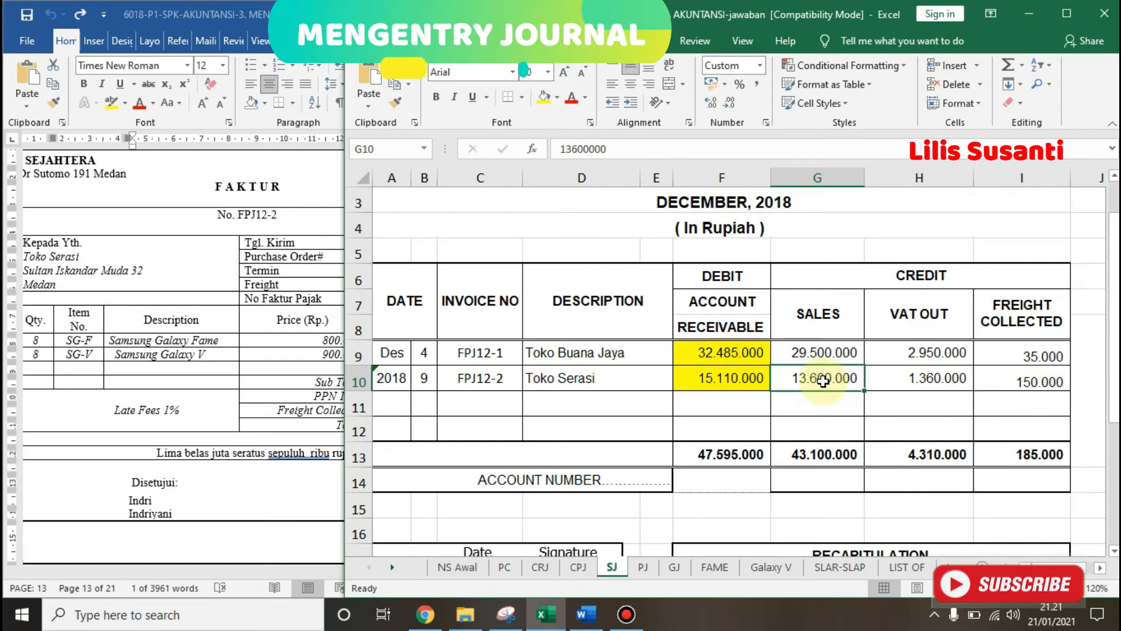
pyautogui.click(674, 570)
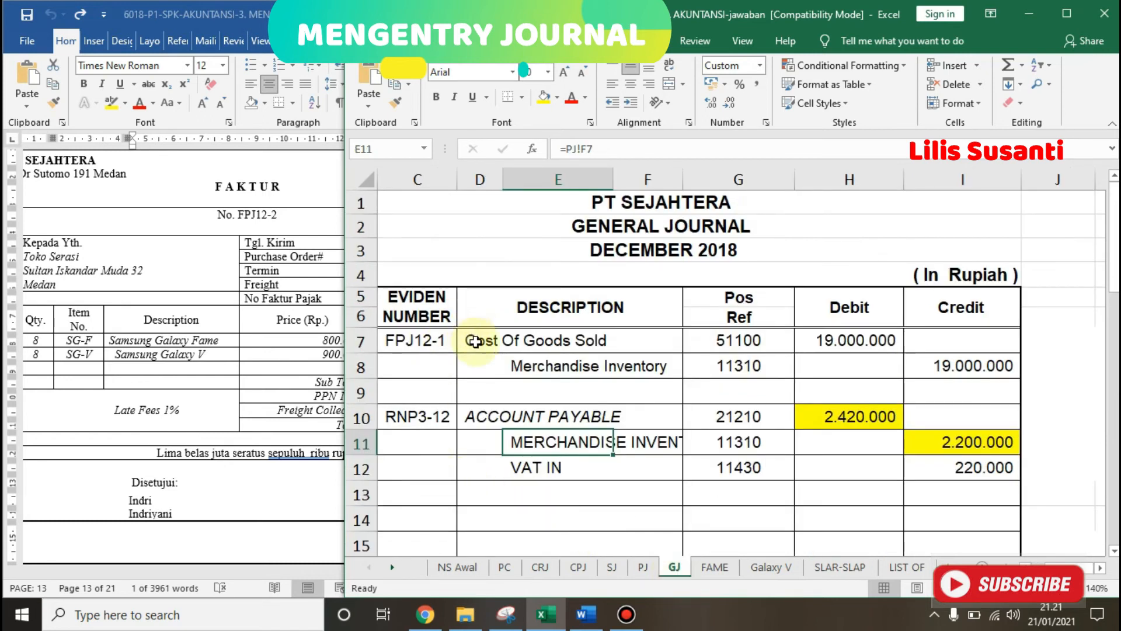
pyautogui.moveTo(377, 358); pyautogui.dragTo(354, 365)
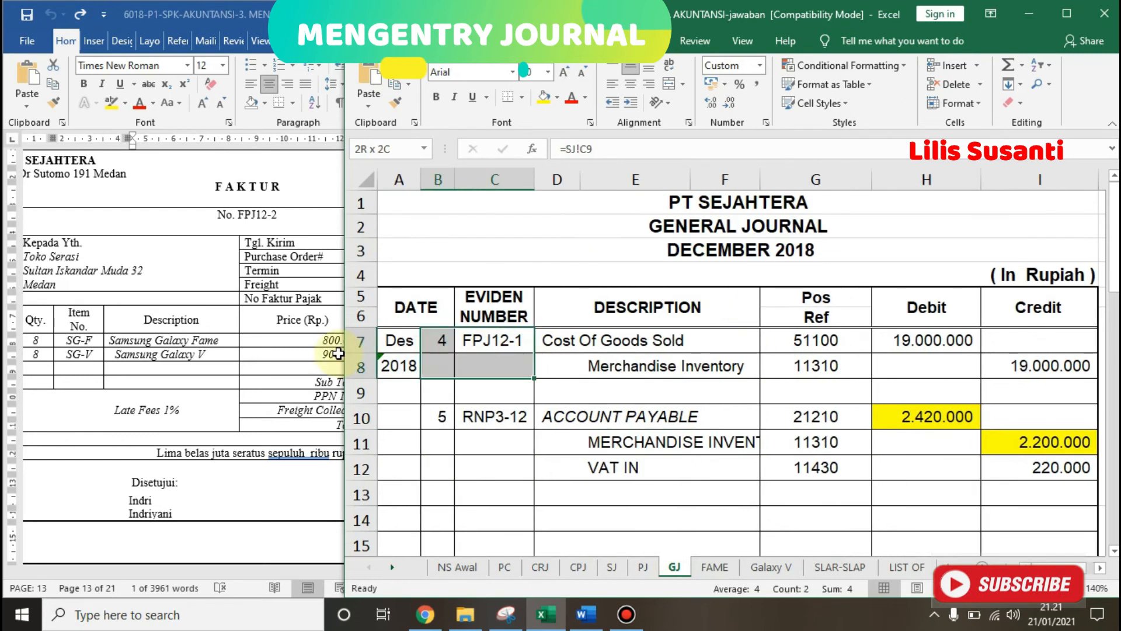
pyautogui.click(435, 493)
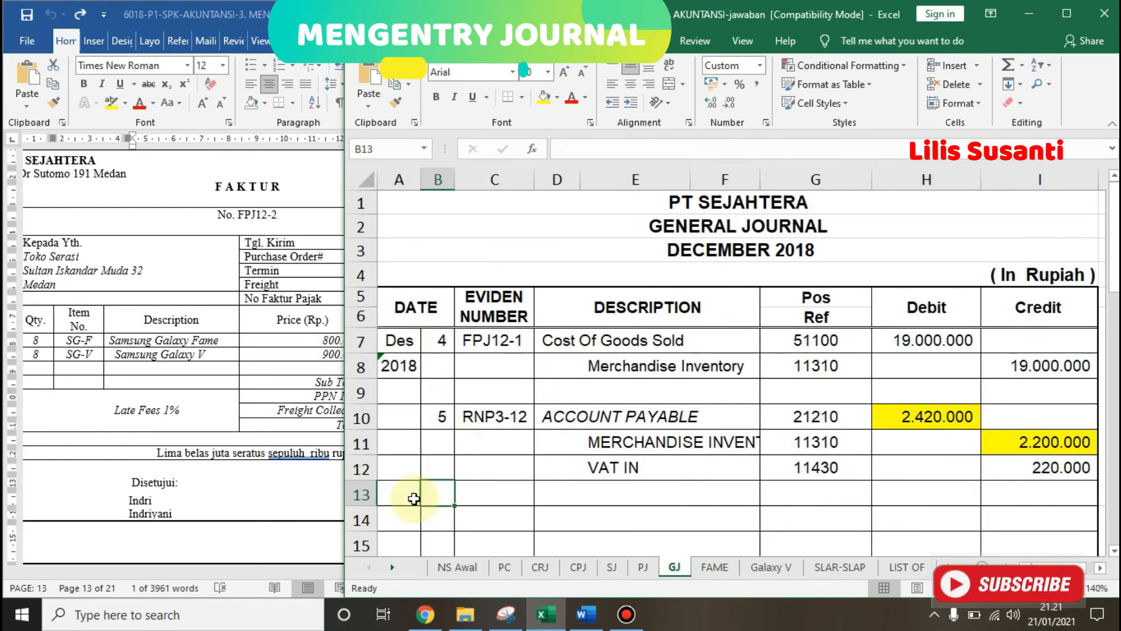
pyautogui.hotkey('alt', 'Tab')
pyautogui.hotkey('alt', 'Tab')
pyautogui.click(441, 518)
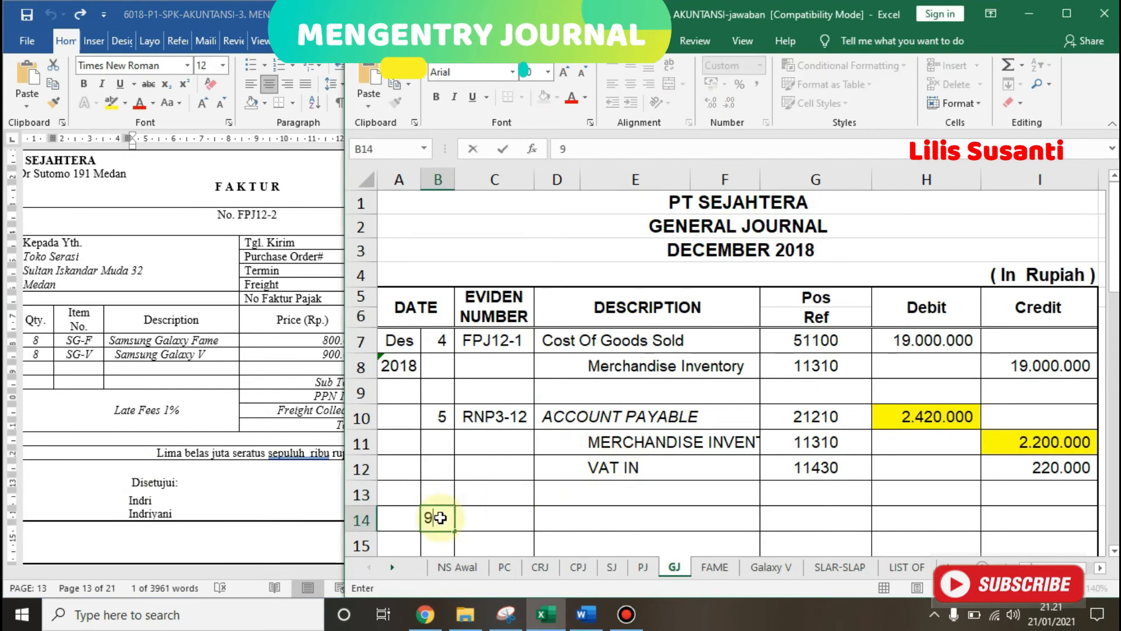
pyautogui.press('Tab')
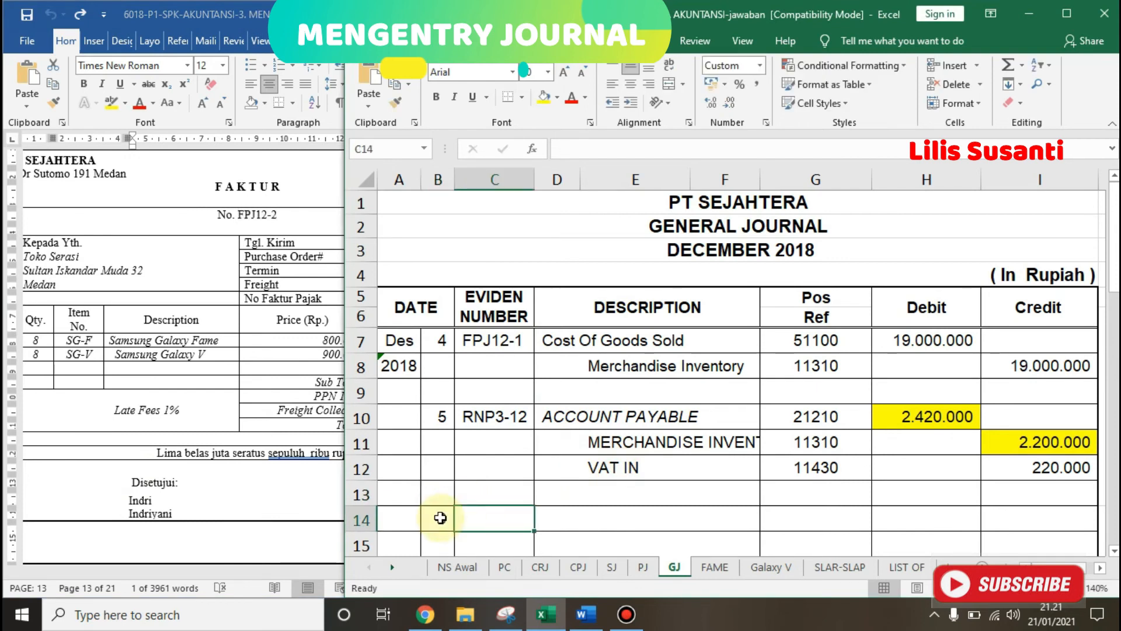
# - Enter the evidence number FPJ12-2 in row 14 of the GJ sheet
pyautogui.write('F')
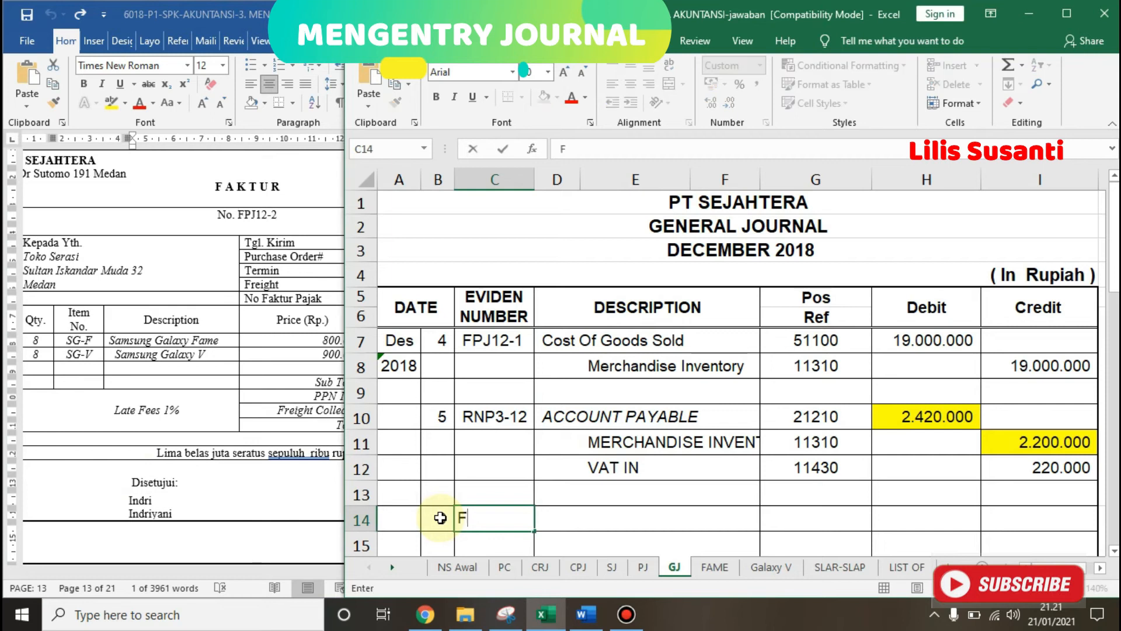
pyautogui.write('PJ12-2')
pyautogui.press('Tab')
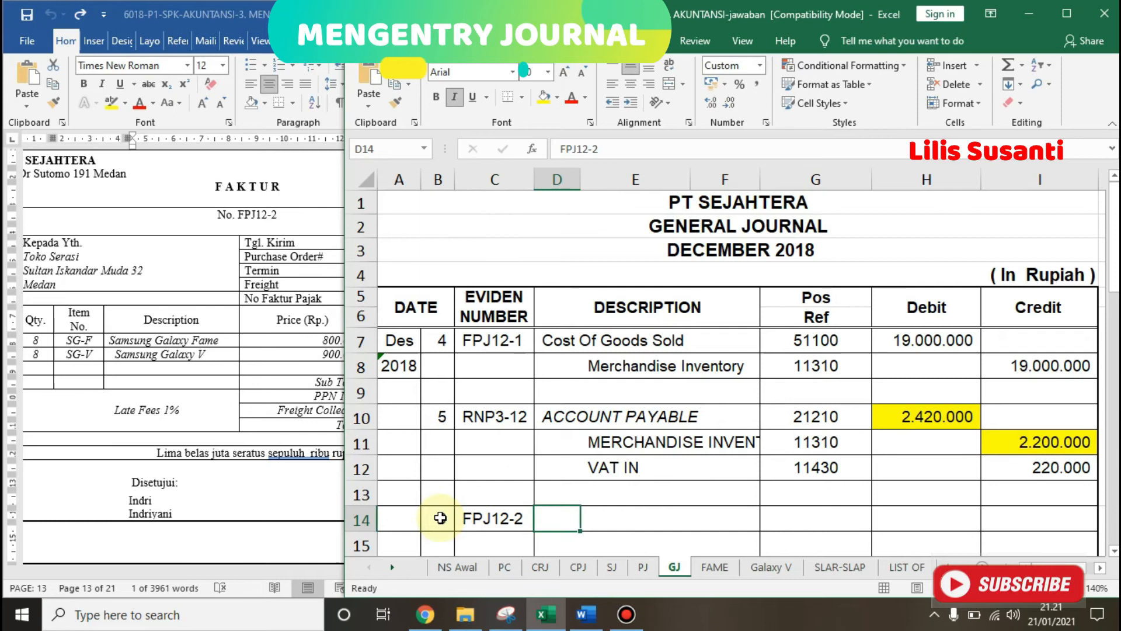
# - Link the debit account description in GJ row 14 to Cost Of Goods Sold in row 7
pyautogui.click(558, 346)
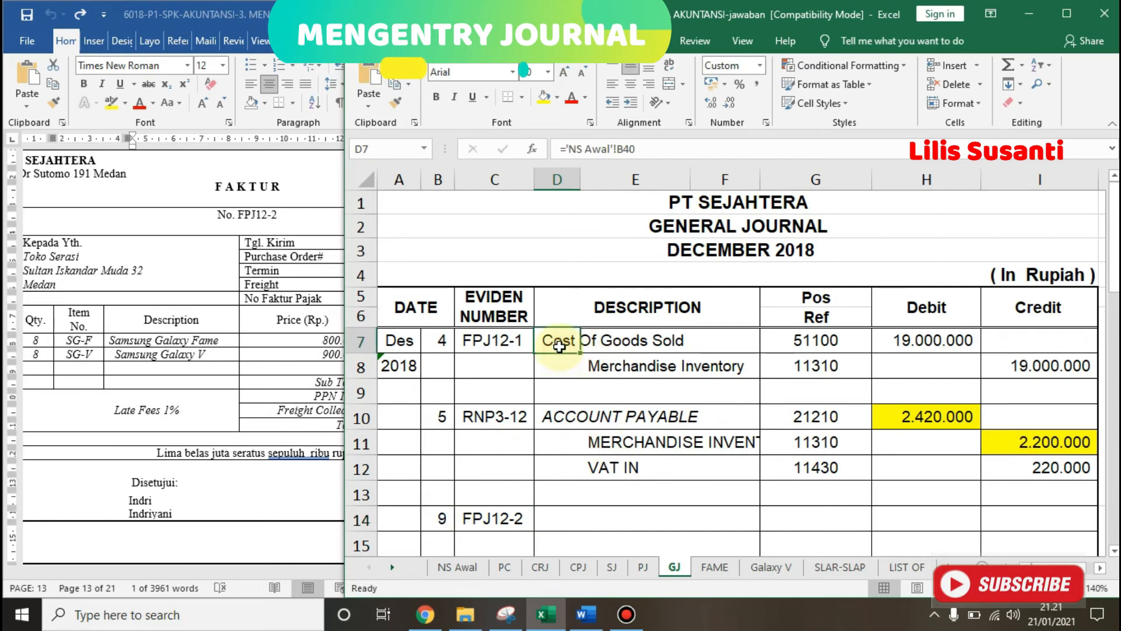
pyautogui.click(555, 526)
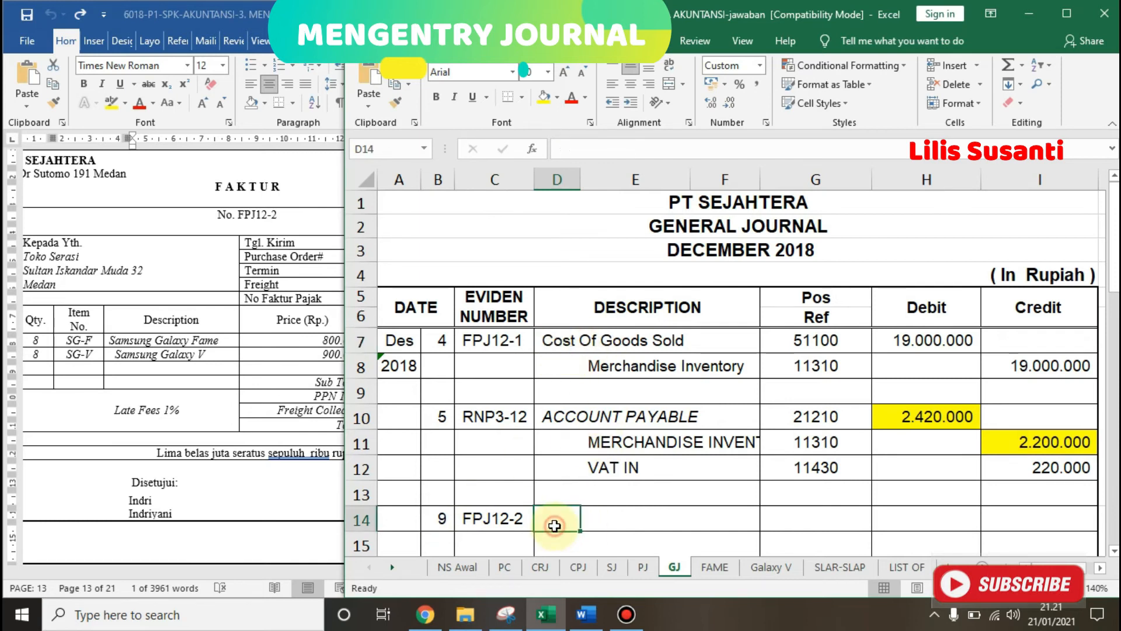
pyautogui.write('=')
pyautogui.press('Up')
pyautogui.press('Up')
pyautogui.press('Up')
pyautogui.press('Up')
pyautogui.press('Up')
pyautogui.press('Up')
pyautogui.press('Up')
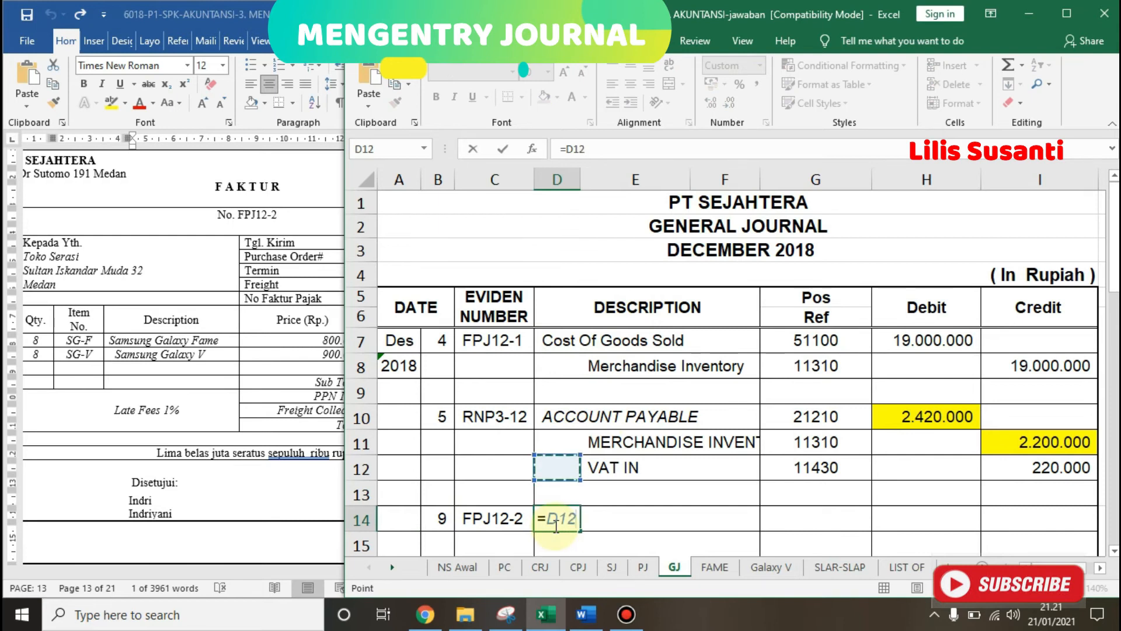
pyautogui.press('Return')
# - Link the indented credit account description in GJ row 15 to Merchandise Inventory in row 8
pyautogui.press('Right')
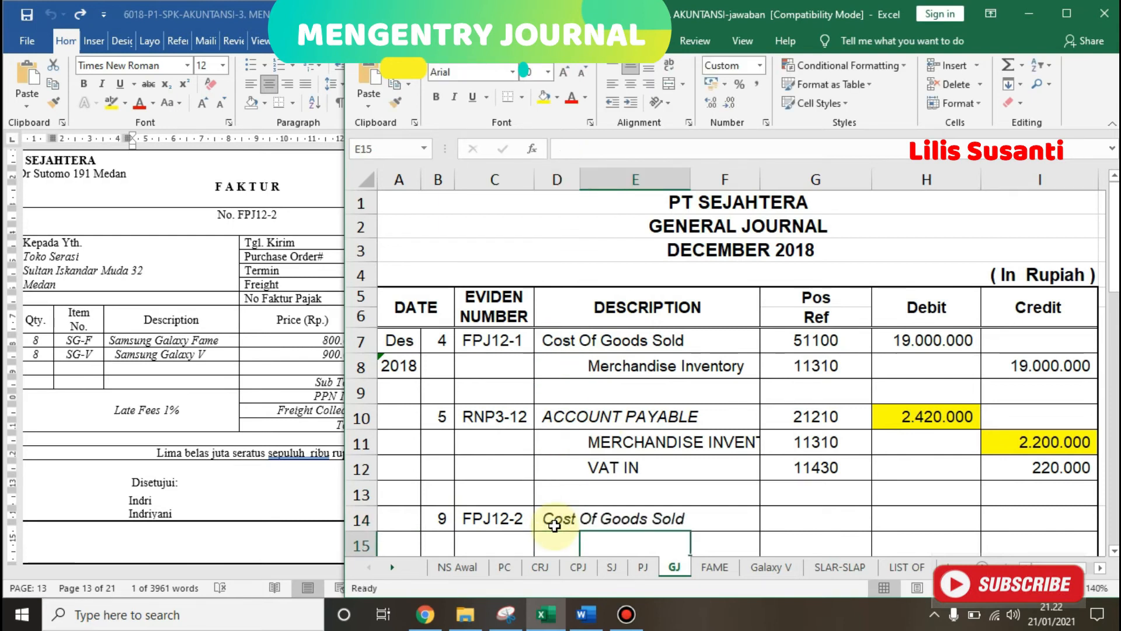
pyautogui.write('=')
pyautogui.press('Up')
pyautogui.press('Up')
pyautogui.press('Up')
pyautogui.press('Up')
pyautogui.press('Up')
pyautogui.press('Up')
pyautogui.press('Up')
pyautogui.press('Up')
pyautogui.press('Up')
pyautogui.press('Down')
pyautogui.press('Down')
pyautogui.press('Return')
# - Link the post references in GJ rows 14 and 15 to the account codes in rows 7 and 8
pyautogui.press('Up')
pyautogui.press('Up')
pyautogui.press('Right')
pyautogui.press('Right')
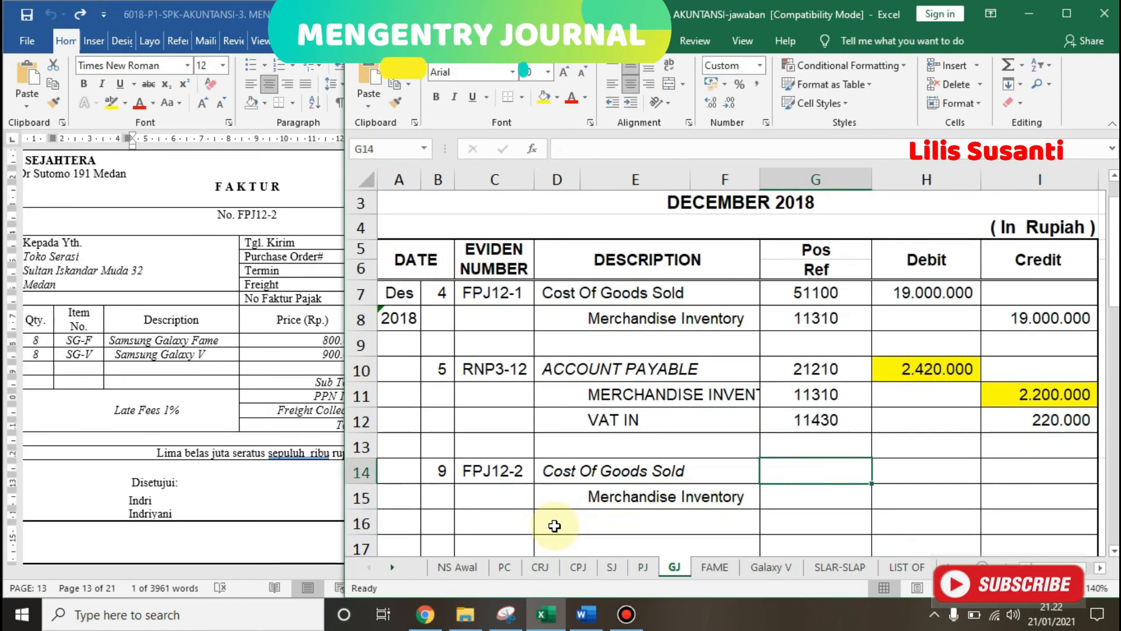
pyautogui.write('=')
pyautogui.click(810, 299)
pyautogui.press('Return')
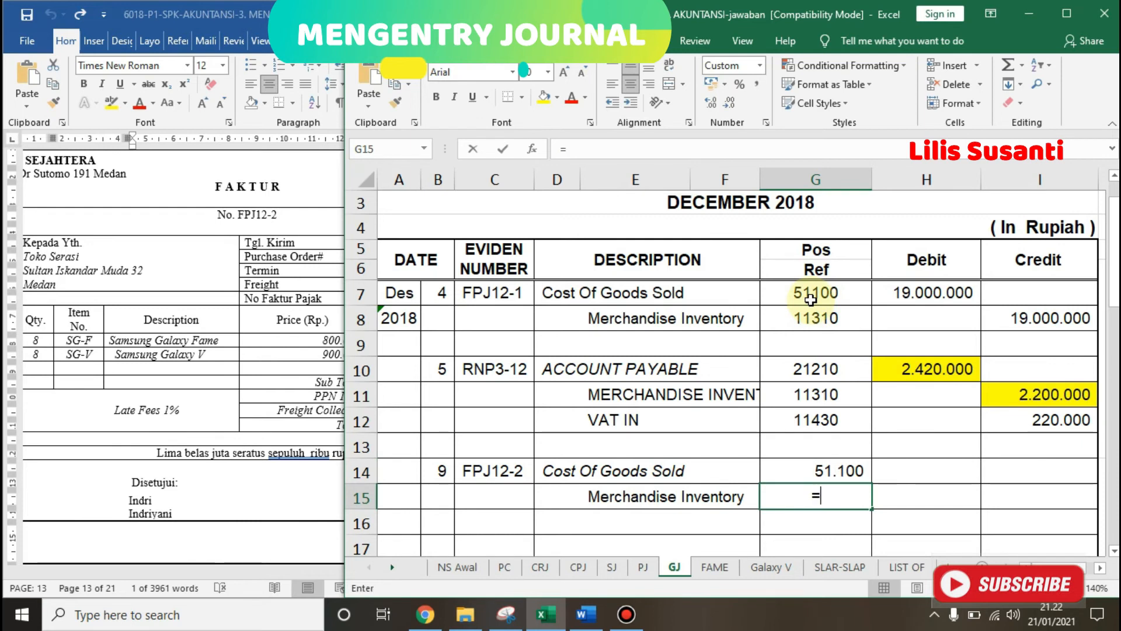
pyautogui.write('=')
pyautogui.press('Up')
pyautogui.press('Up')
pyautogui.press('Up')
pyautogui.press('Up')
pyautogui.press('Up')
pyautogui.press('Up')
pyautogui.press('Up')
pyautogui.press('Return')
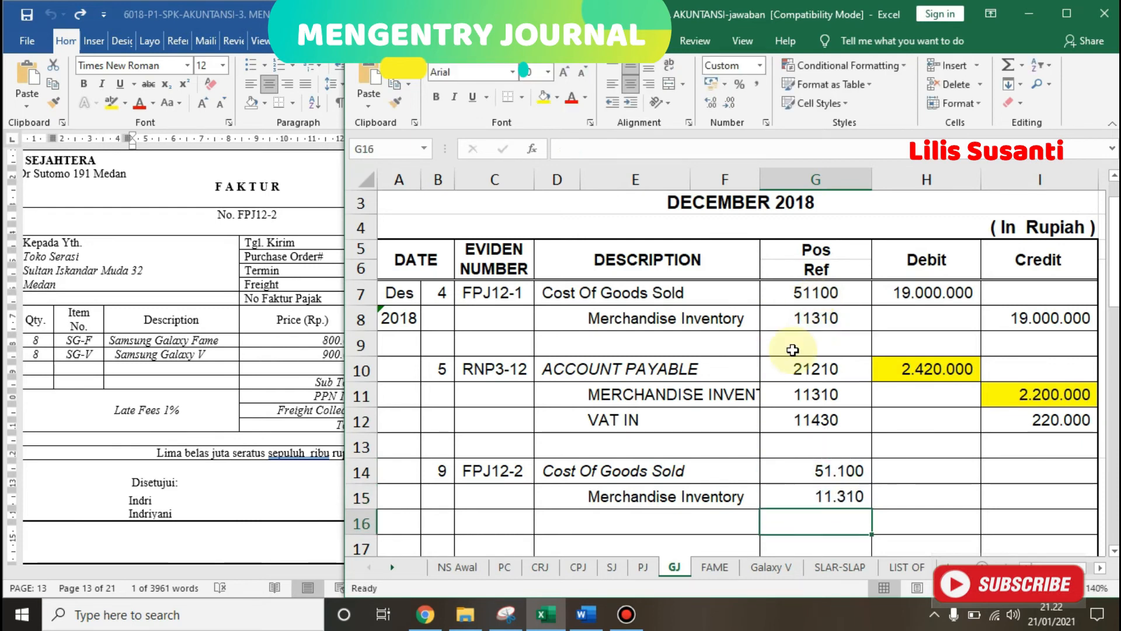
# - Apply the General number format to the post references in GJ rows 14 and 15
pyautogui.moveTo(815, 471); pyautogui.dragTo(813, 489)
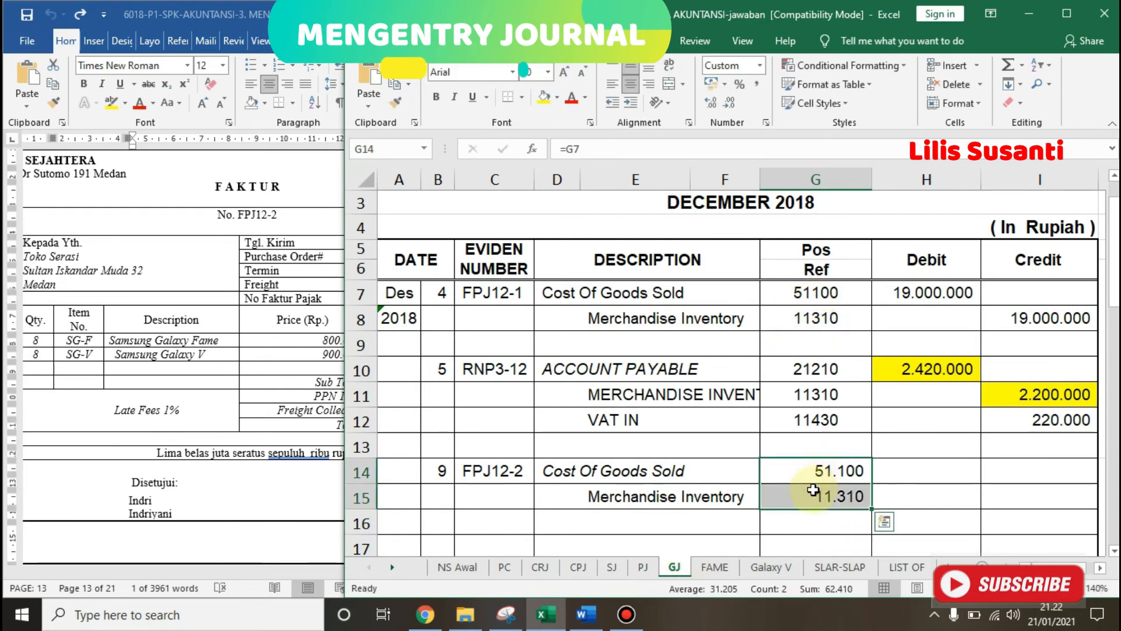
pyautogui.click(760, 66)
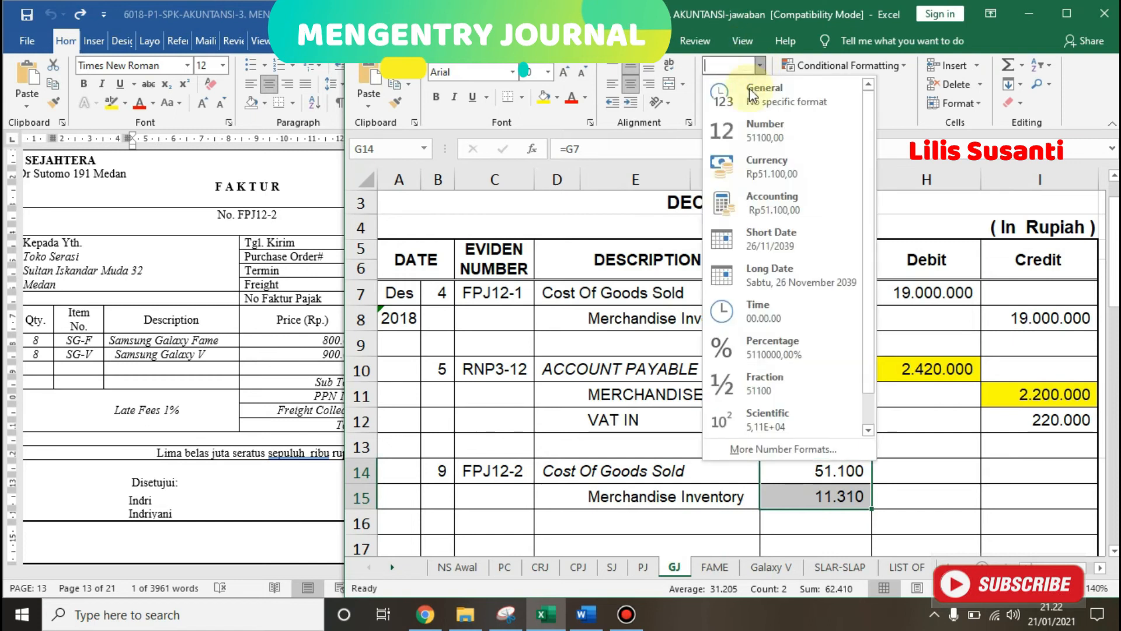
pyautogui.click(753, 94)
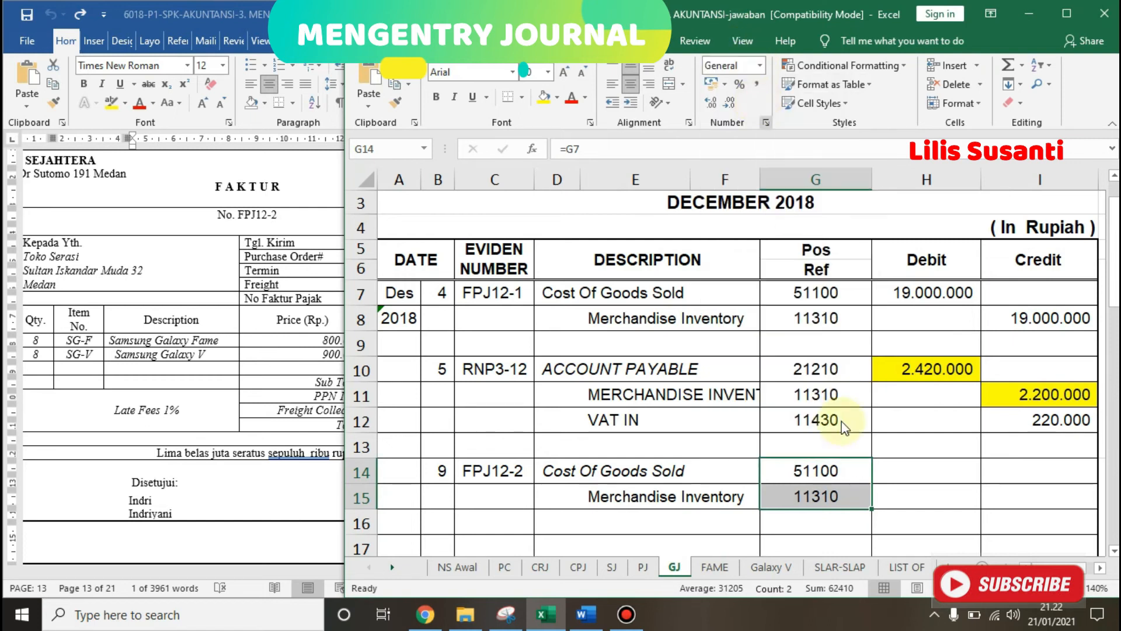
pyautogui.click(911, 472)
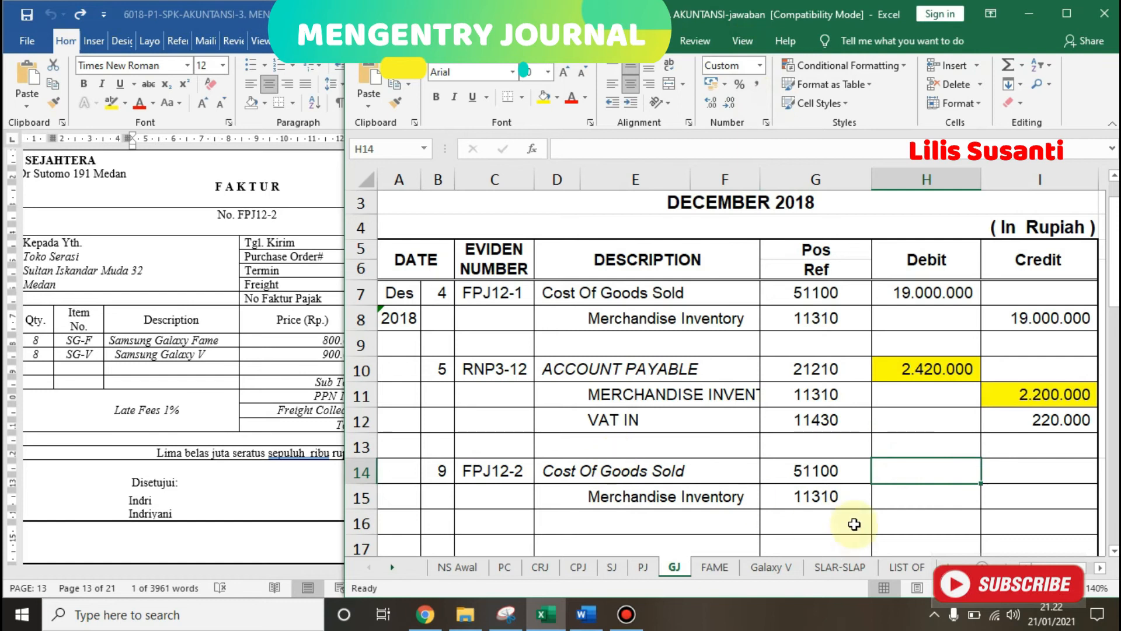
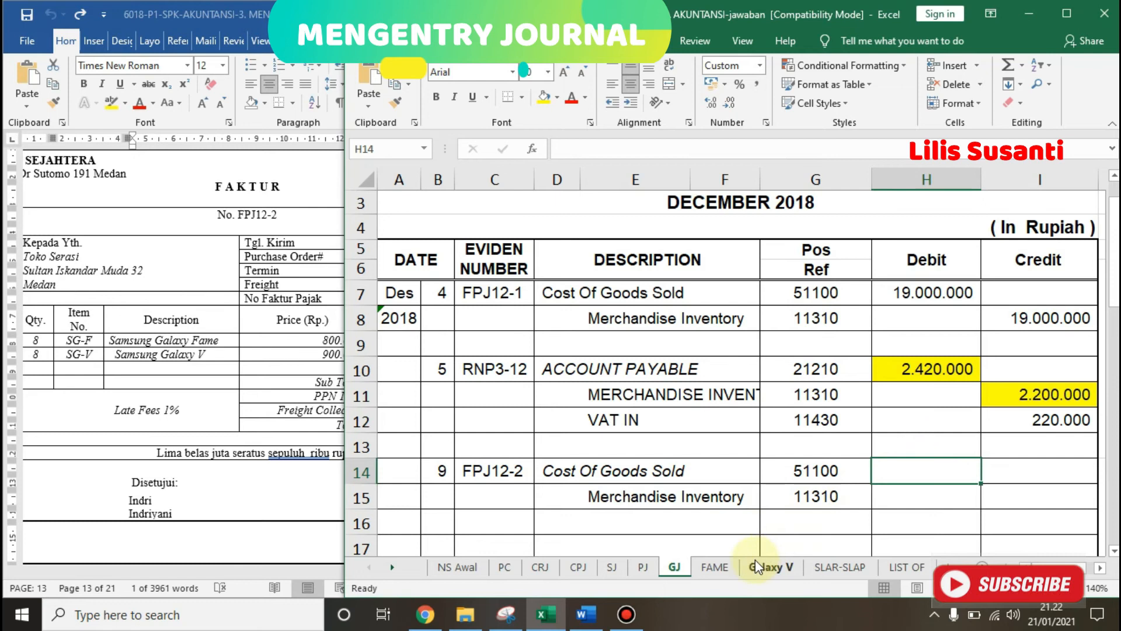
# - In row 12 of the FAME inventory card, enter day 9, invoice number FPJ12-2 and description Toko Serasi
pyautogui.click(721, 563)
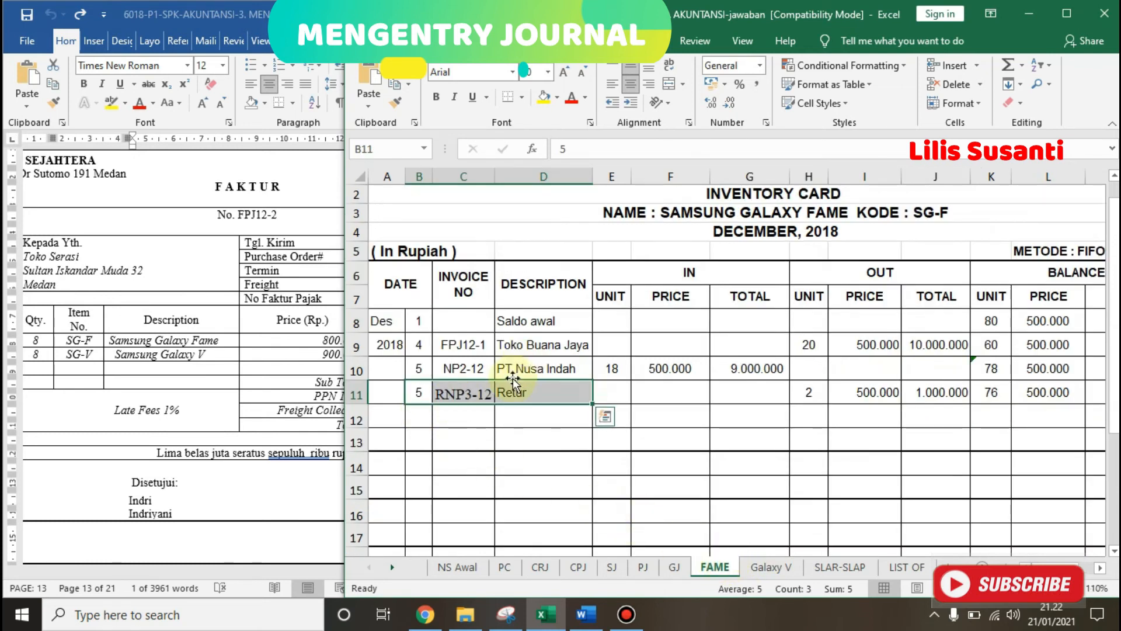
pyautogui.click(422, 407)
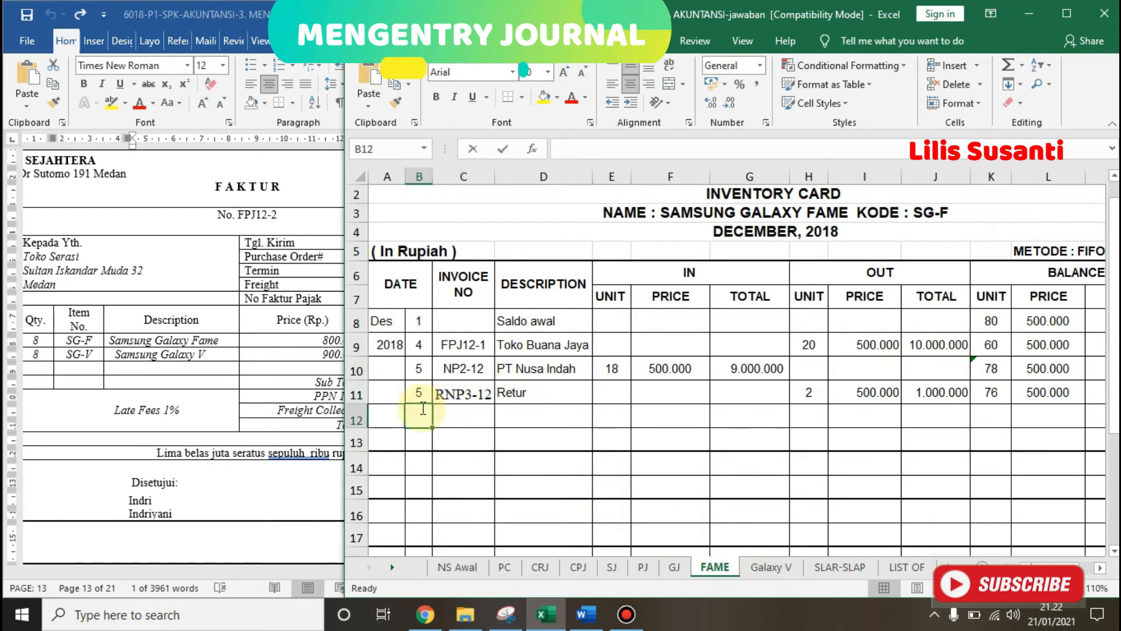
pyautogui.write('9')
pyautogui.press('Tab')
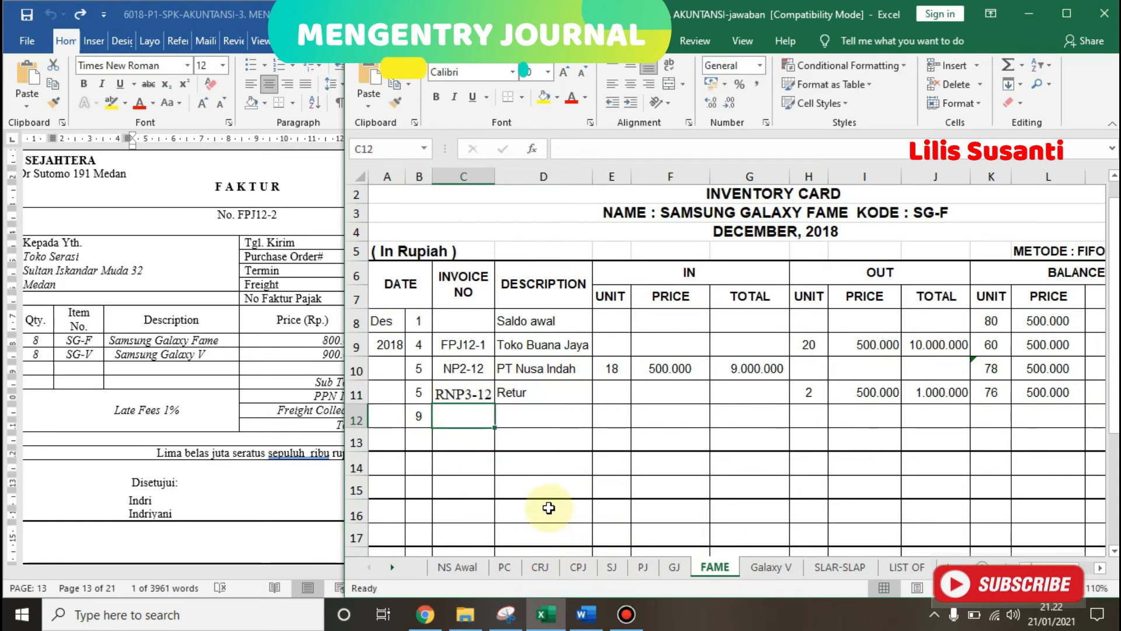
pyautogui.write('FPJ12')
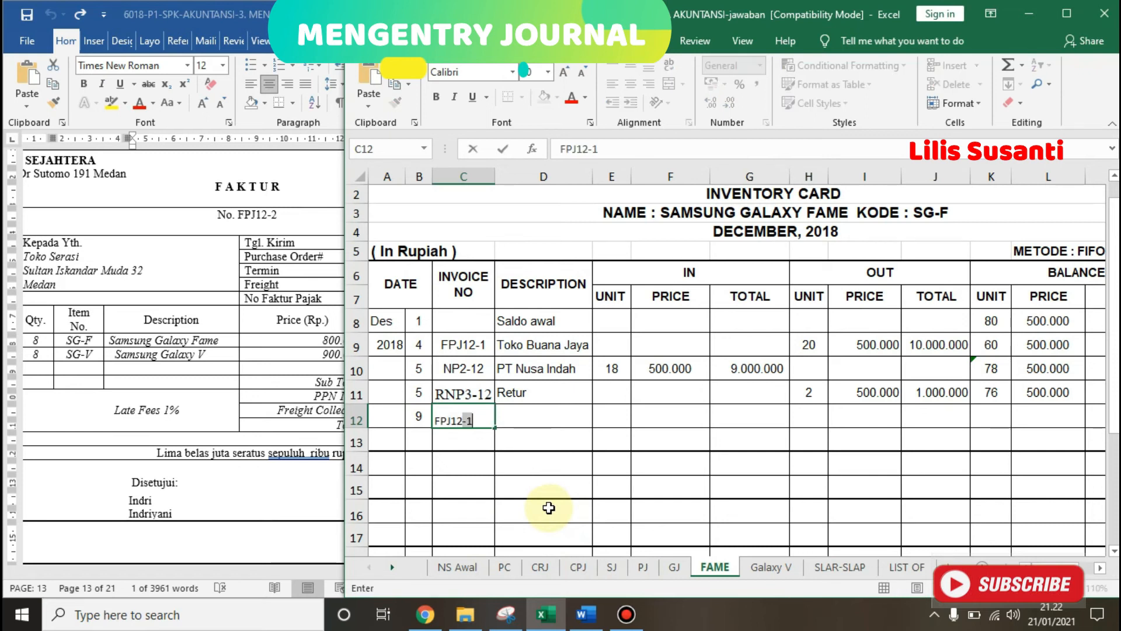
pyautogui.write('-2')
pyautogui.press('Tab')
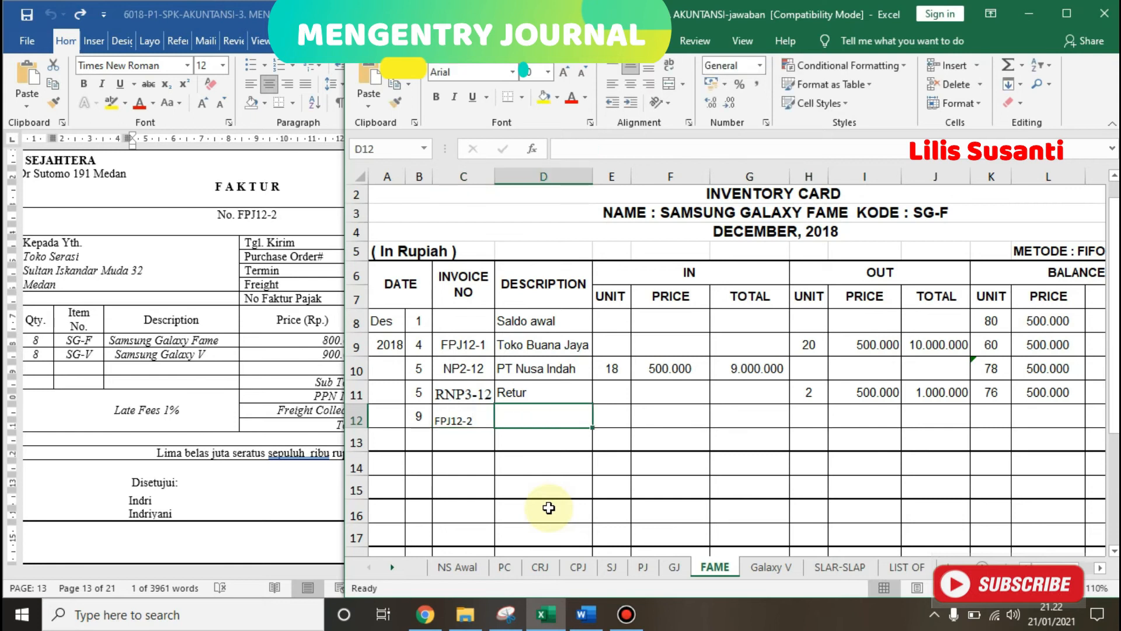
pyautogui.write('Toko Seras')
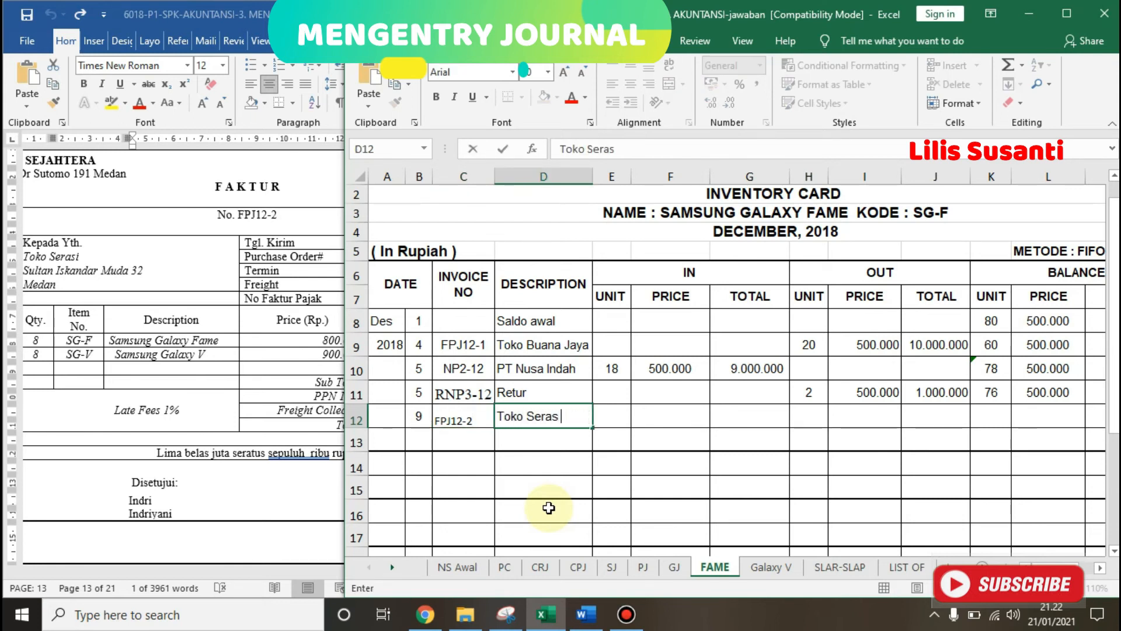
pyautogui.write('i')
pyautogui.press('Tab')
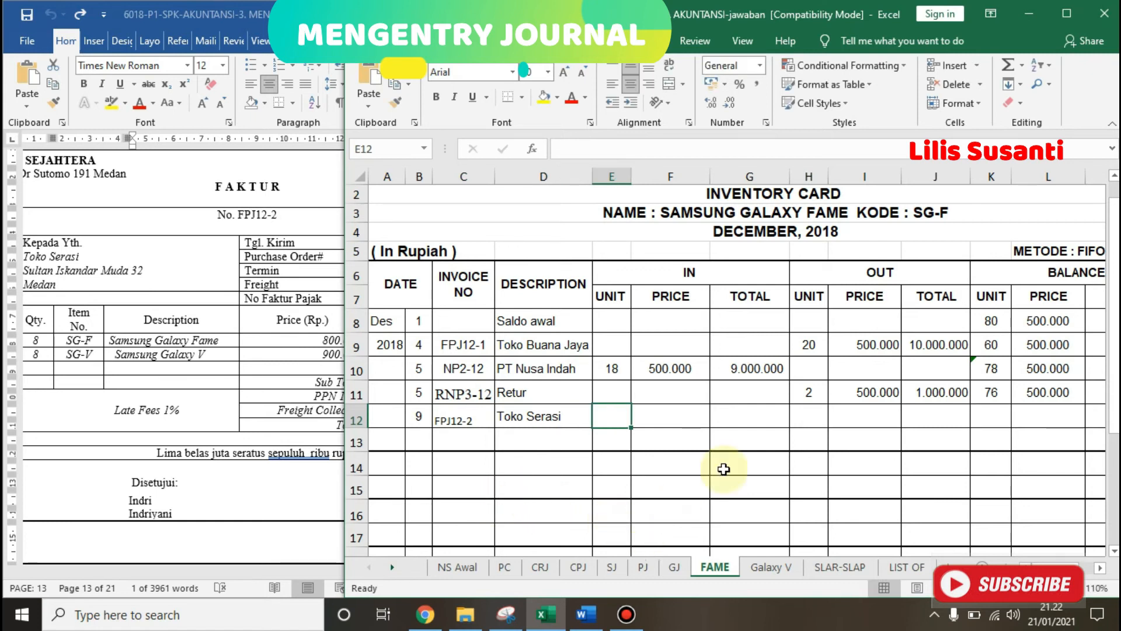
# - Enter 8 as the OUT units in row 12 of the FAME card and check the item lines of the invoice
pyautogui.click(808, 416)
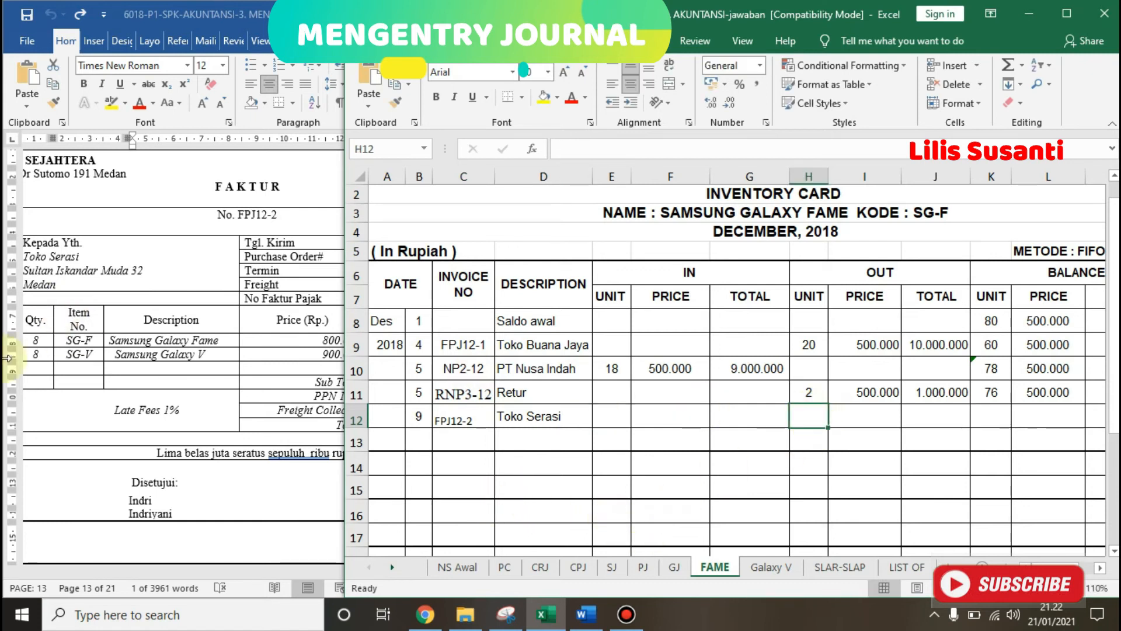
pyautogui.write('8')
pyautogui.press('Tab')
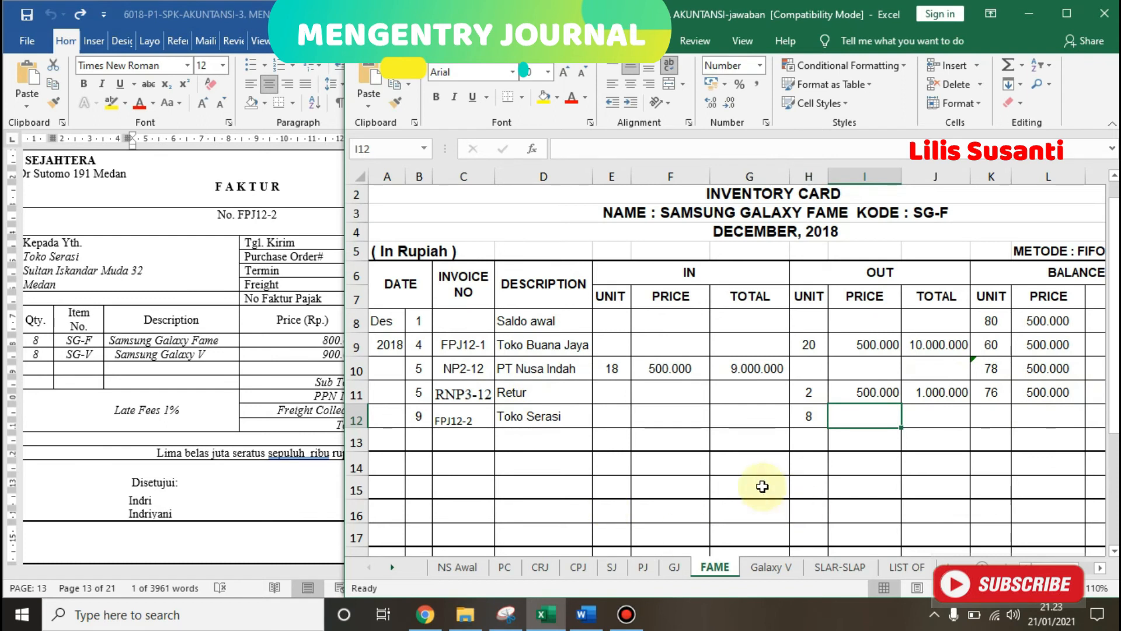
pyautogui.click(95, 446)
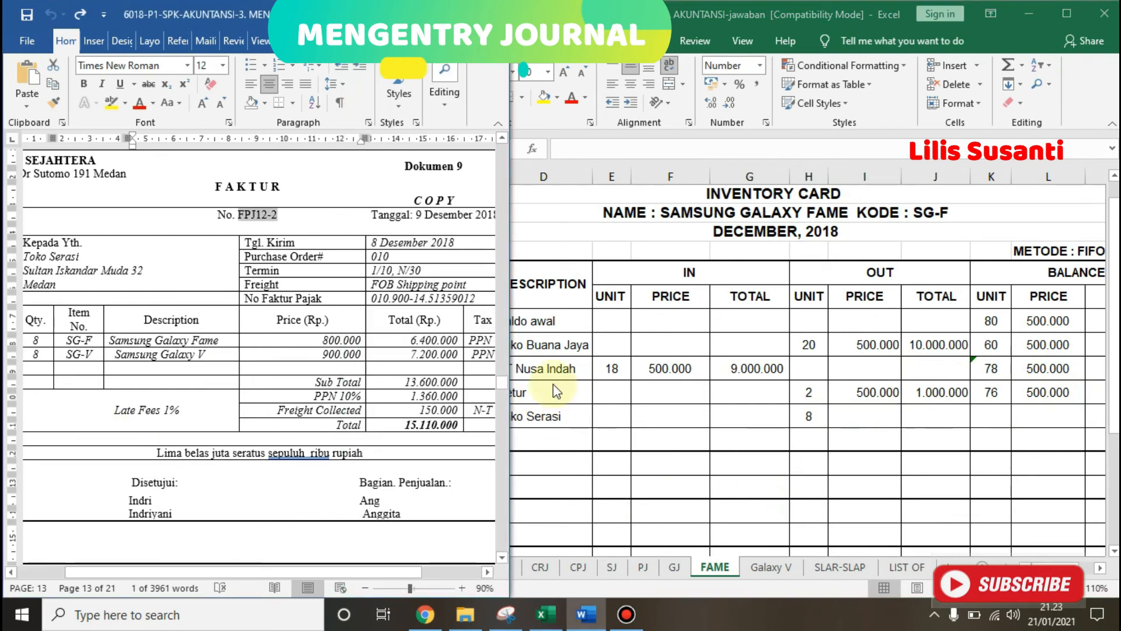
pyautogui.click(864, 415)
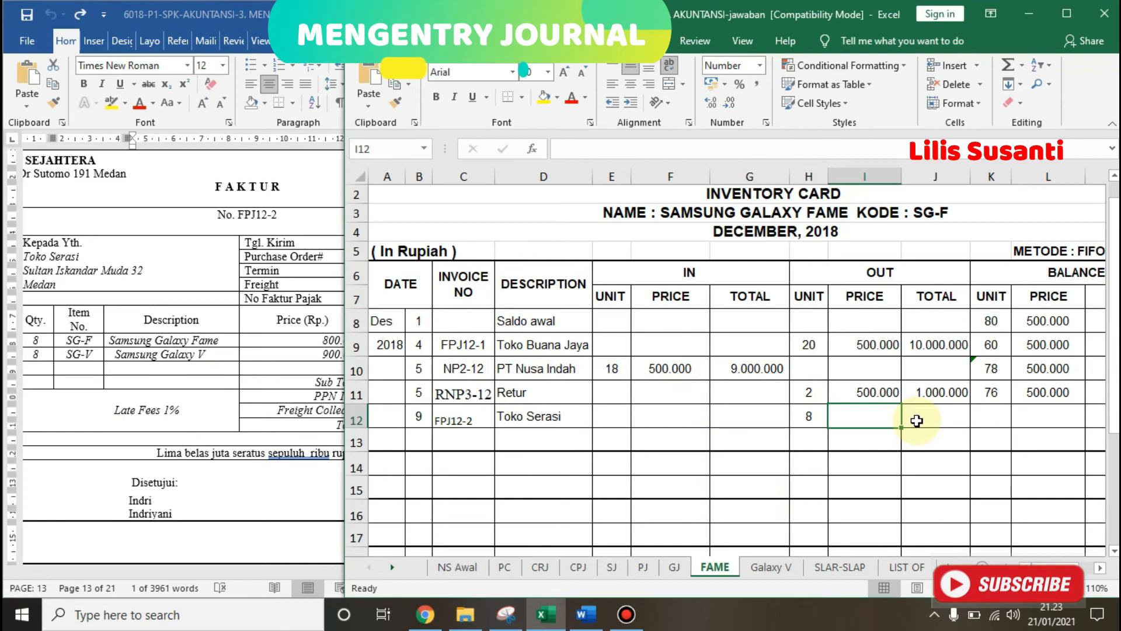
# - Copy the balance price and total of FAME row 11 into the OUT price and total of row 12
pyautogui.click(1045, 394)
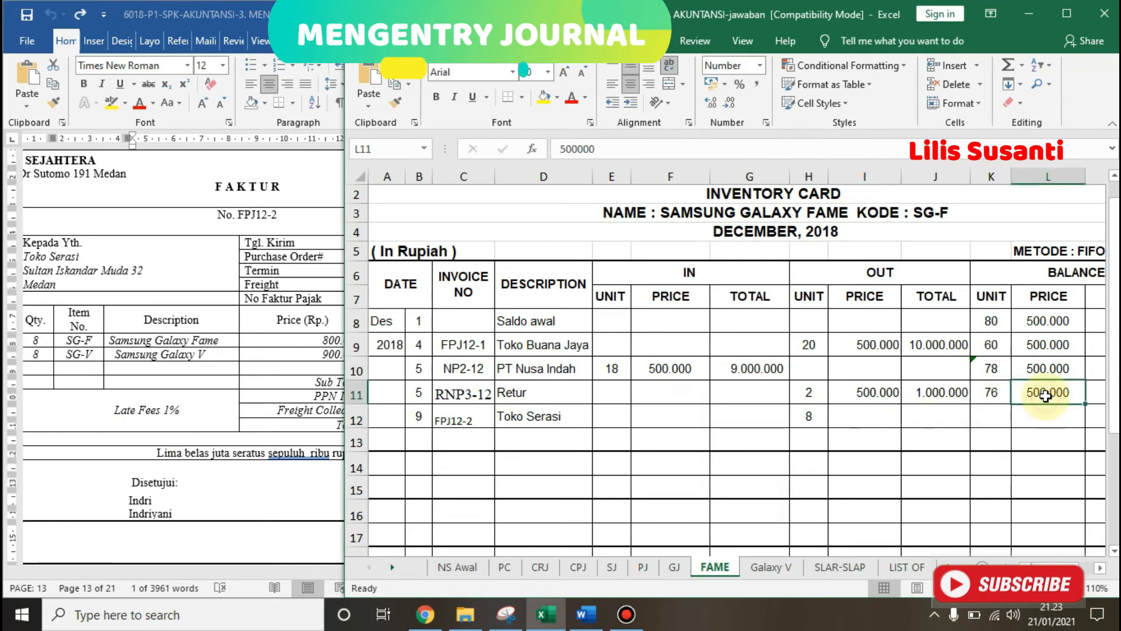
pyautogui.hotkey('shift', 'Right')
pyautogui.hotkey('ctrl', 'c')
pyautogui.press('Down')
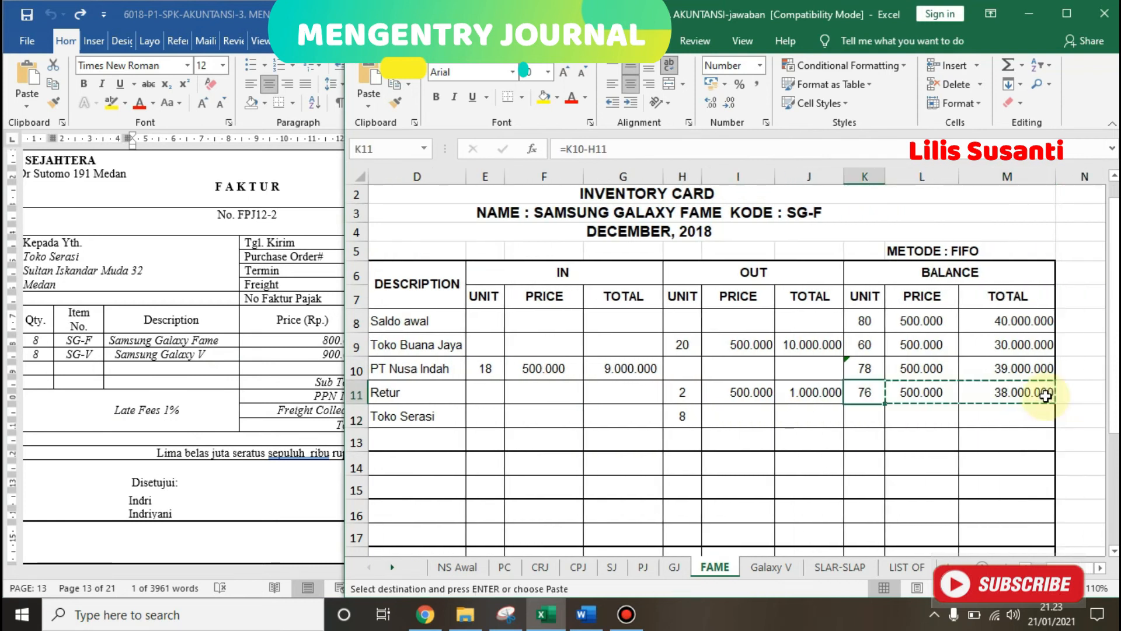
pyautogui.press('Left')
pyautogui.press('Left')
pyautogui.press('Left')
pyautogui.hotkey('ctrl', 'v')
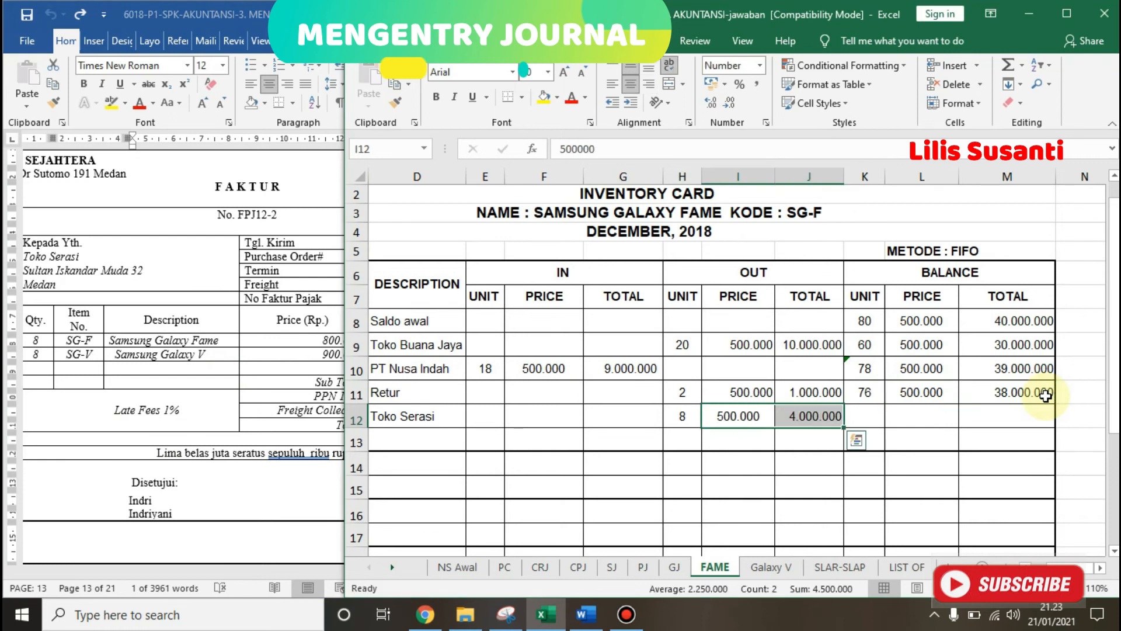
# - Calculate the balance units in FAME row 12 as the row 11 balance units minus the row's OUT units
pyautogui.press('Right')
pyautogui.press('Right')
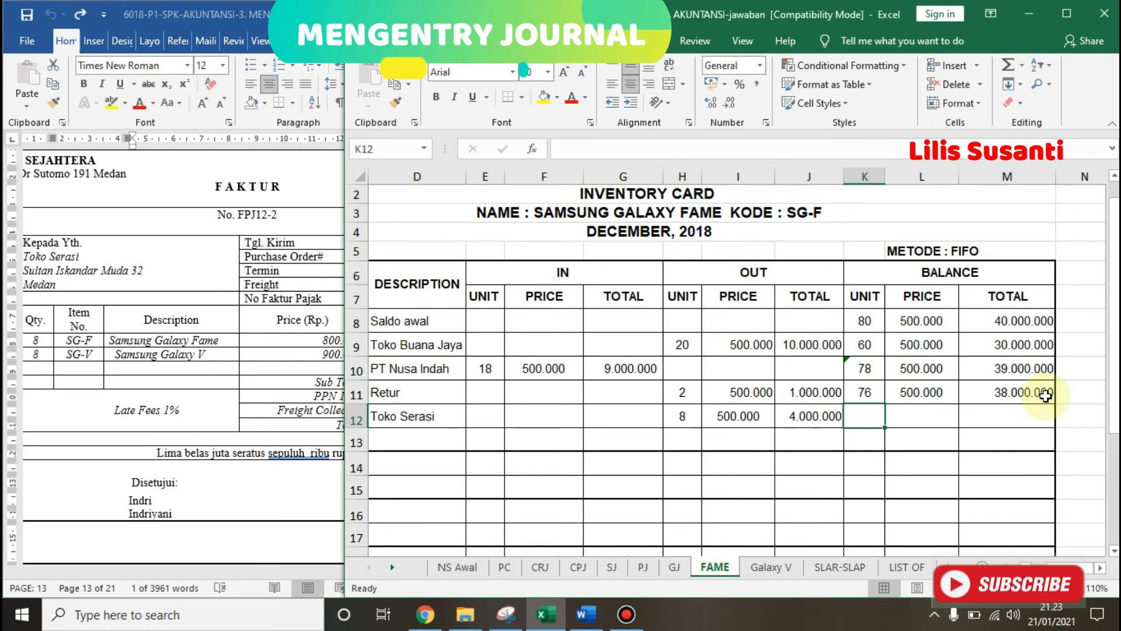
pyautogui.write('=')
pyautogui.press('Up')
pyautogui.write('-')
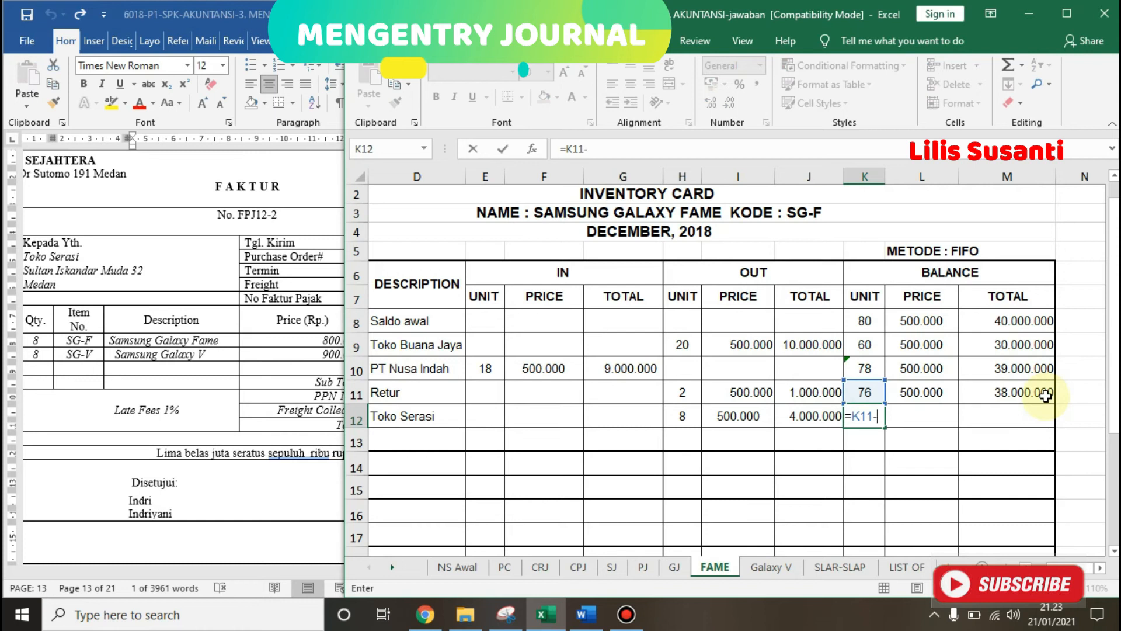
pyautogui.press('Left')
pyautogui.press('Left')
pyautogui.press('Left')
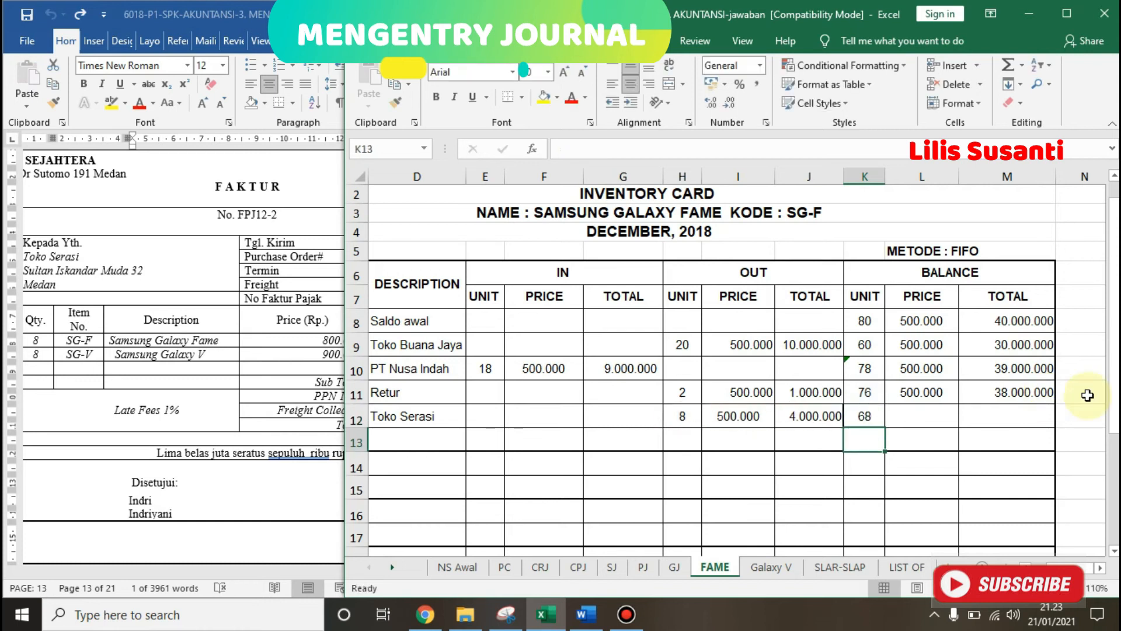
# - Copy the balance price and total from FAME row 11 down to row 12
pyautogui.moveTo(932, 393); pyautogui.dragTo(987, 386)
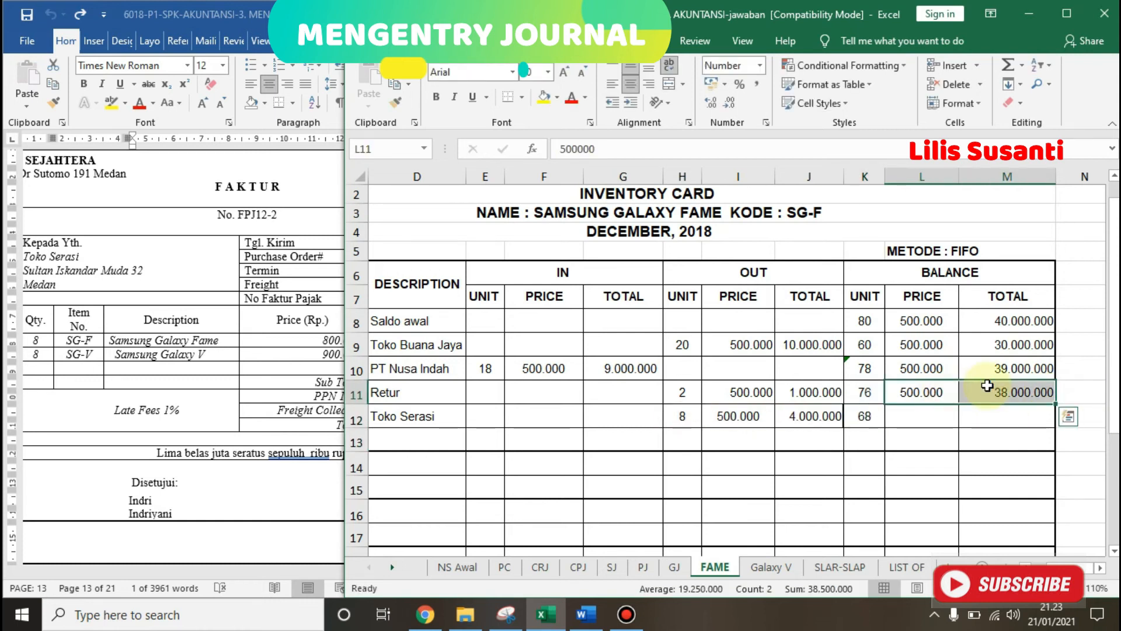
pyautogui.hotkey('ctrl', 'c')
pyautogui.press('Down')
pyautogui.press('Return')
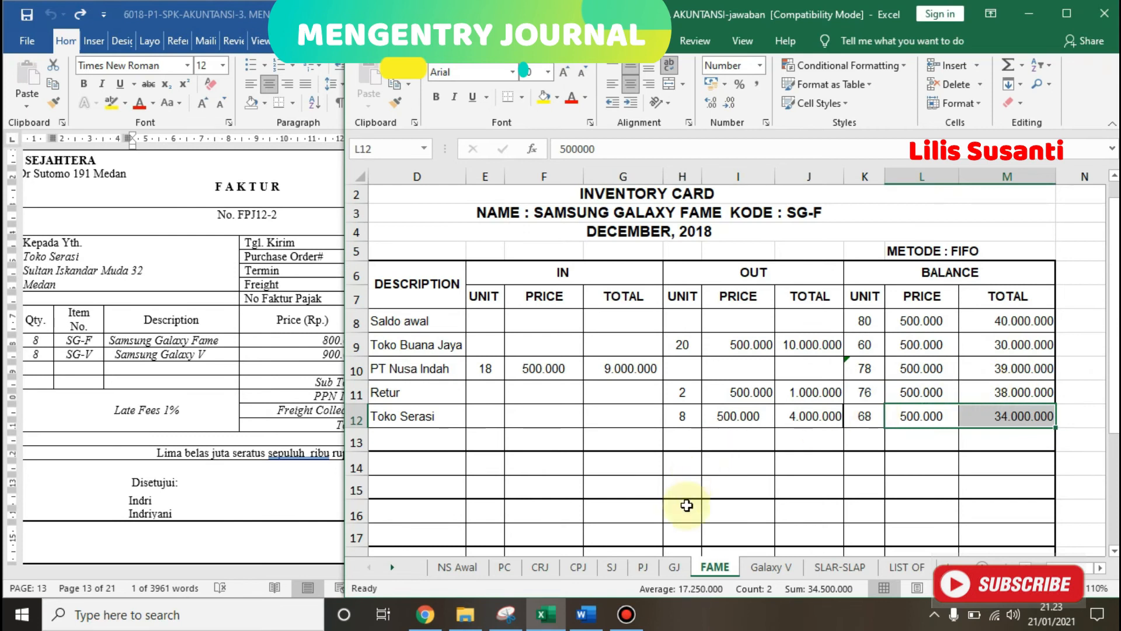
# - Copy the day, invoice number and description of FAME row 12 into row 12 of the Galaxy V card
pyautogui.click(748, 559)
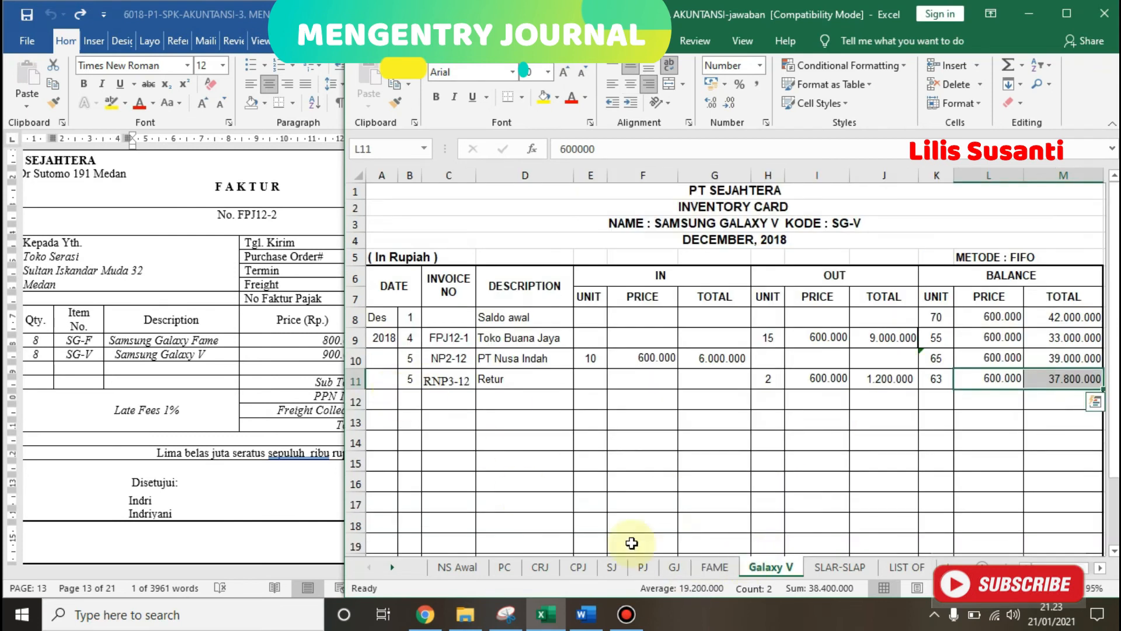
pyautogui.click(715, 566)
pyautogui.moveTo(543, 440); pyautogui.dragTo(530, 419)
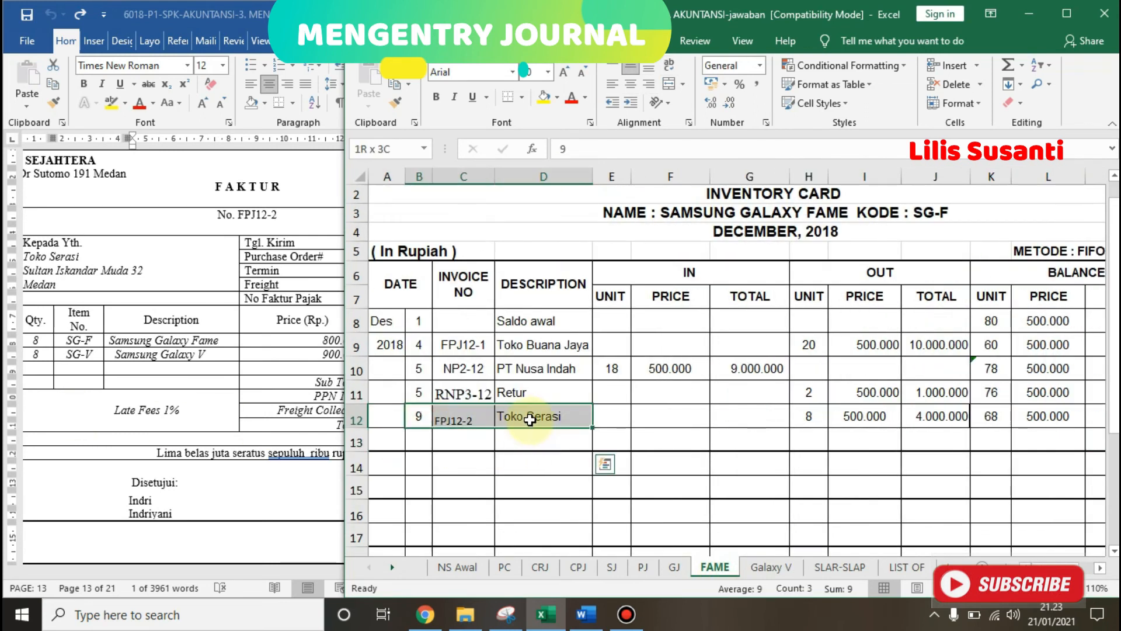
pyautogui.hotkey('ctrl', 'c')
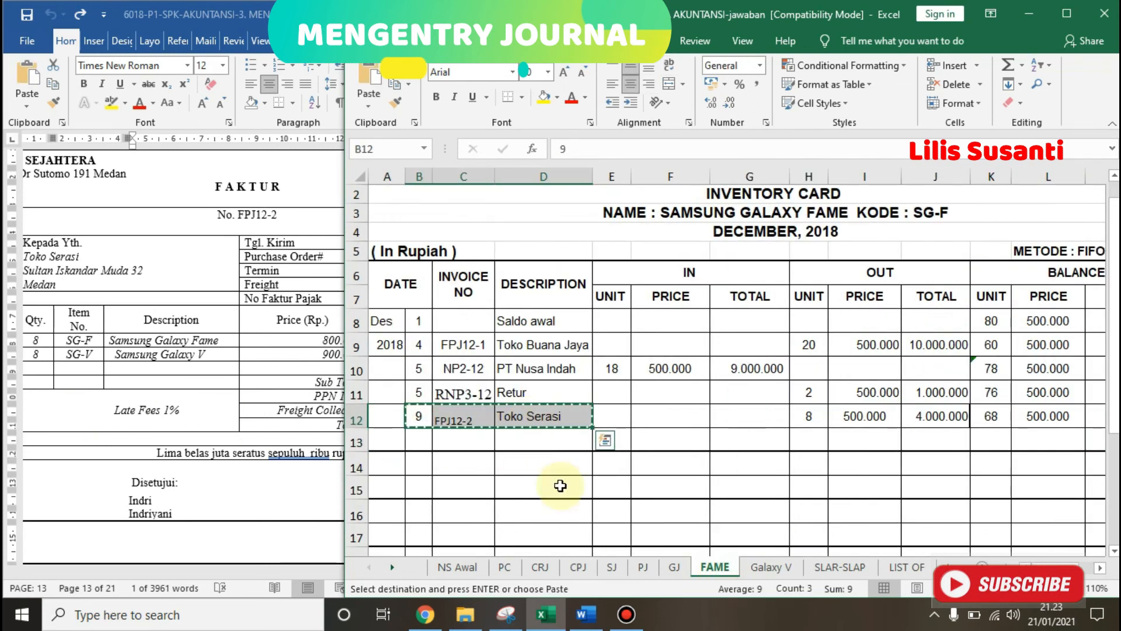
pyautogui.click(778, 573)
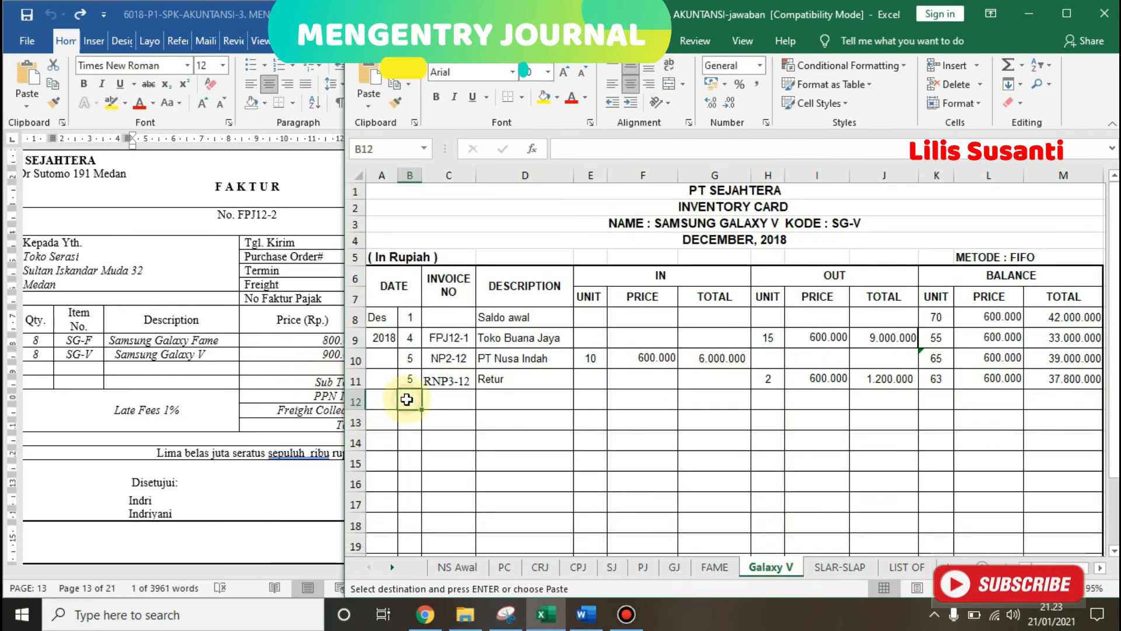
pyautogui.press('Return')
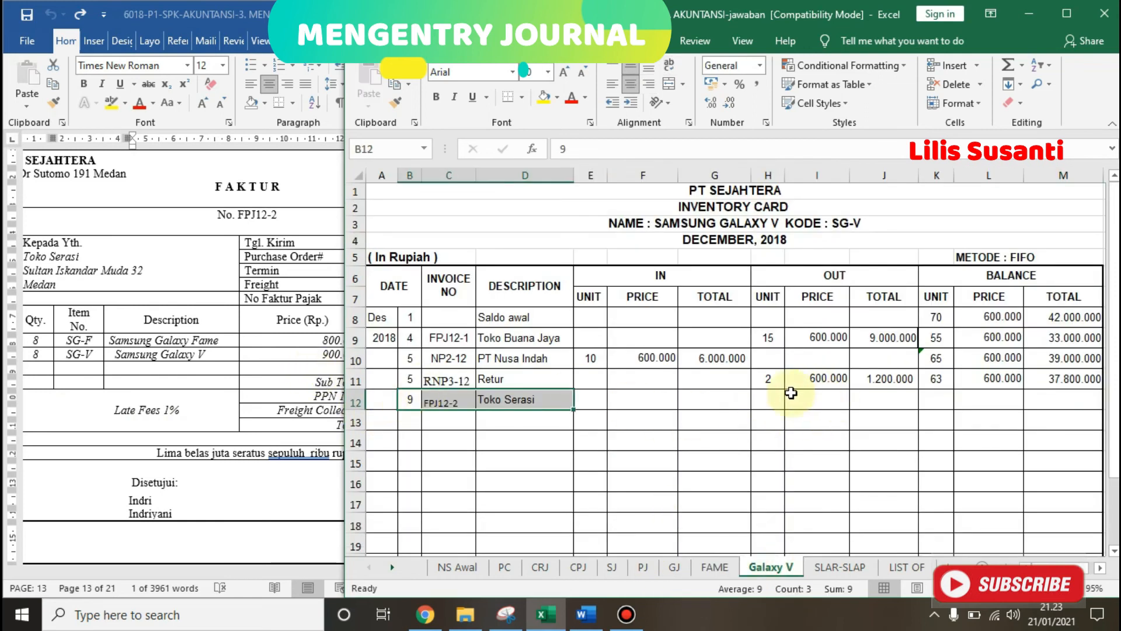
# - Enter 8 as the OUT units in Galaxy V row 12 and copy the OUT price and total down from row 11
pyautogui.click(769, 398)
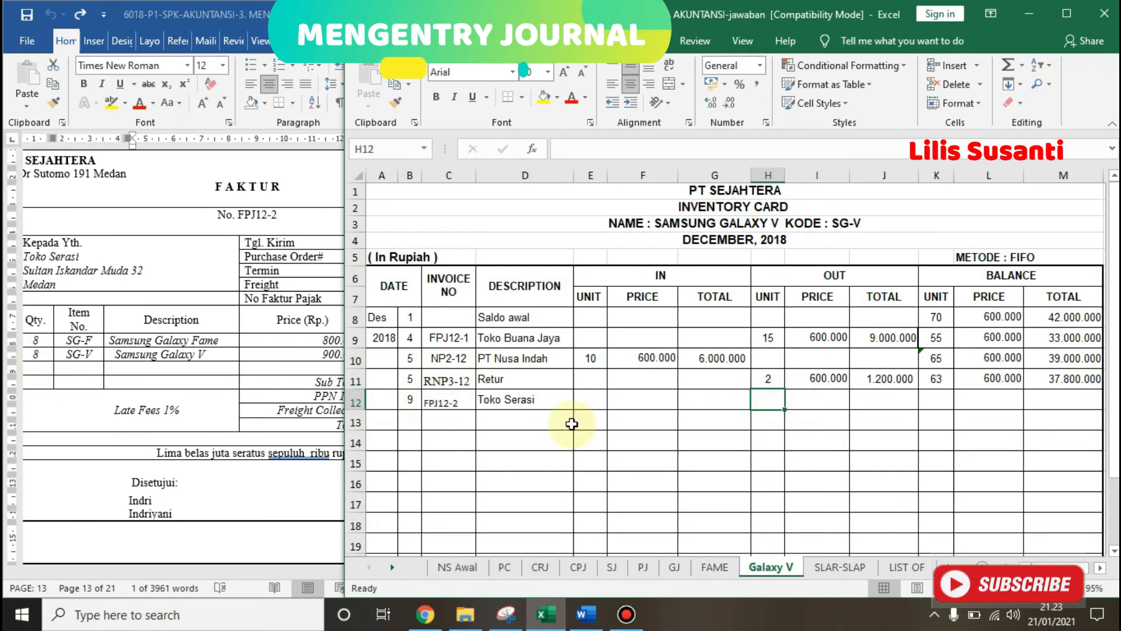
pyautogui.write('8')
pyautogui.moveTo(815, 378); pyautogui.dragTo(902, 376)
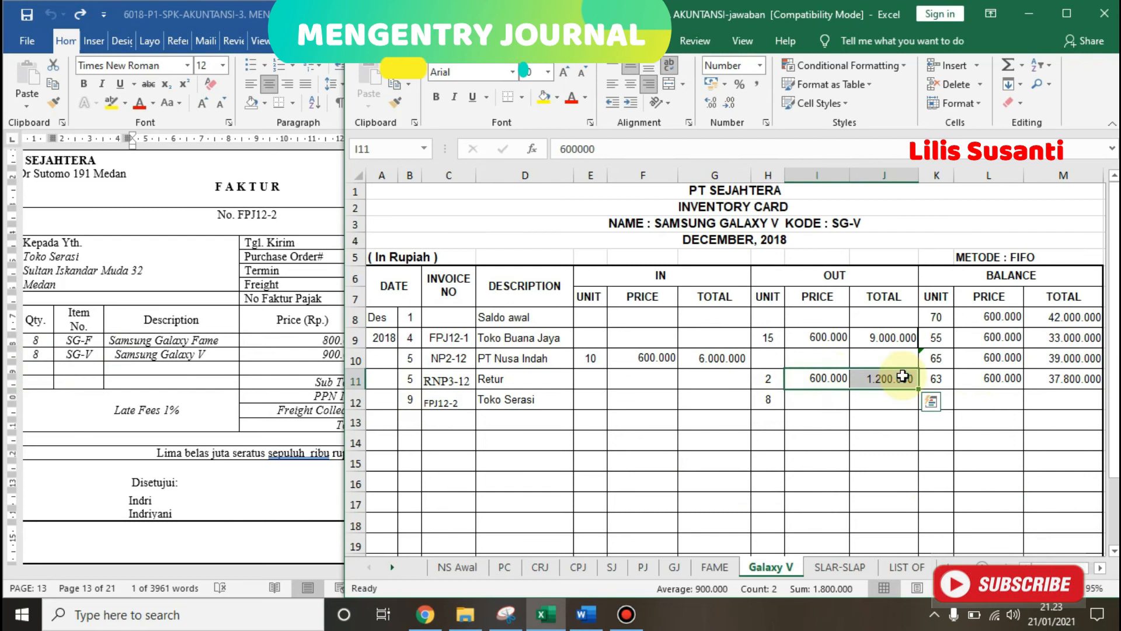
pyautogui.hotkey('ctrl', 'c')
pyautogui.hotkey('ctrl', 'Down')
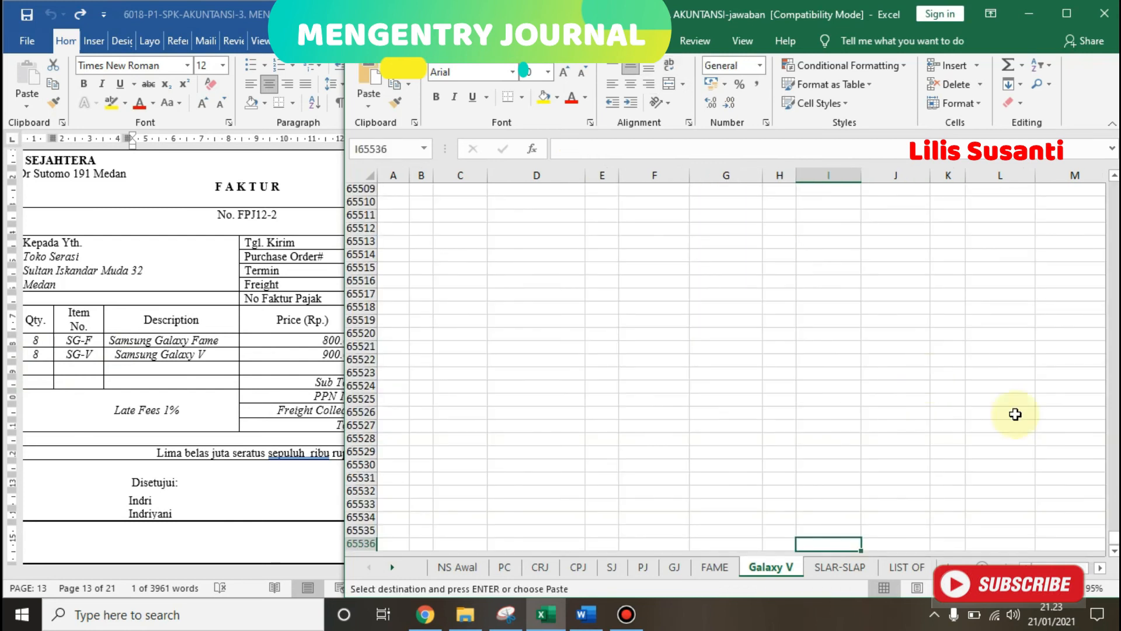
pyautogui.moveTo(1114, 540); pyautogui.dragTo(1113, 190)
pyautogui.moveTo(1113, 533); pyautogui.dragTo(1114, 187)
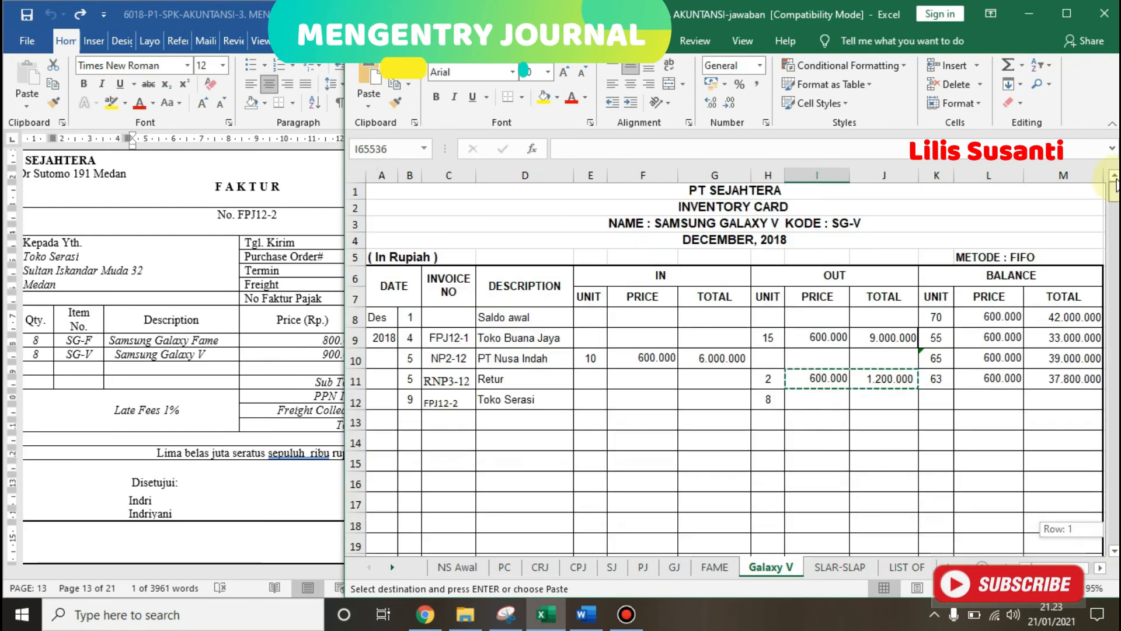
pyautogui.click(817, 402)
pyautogui.press('Return')
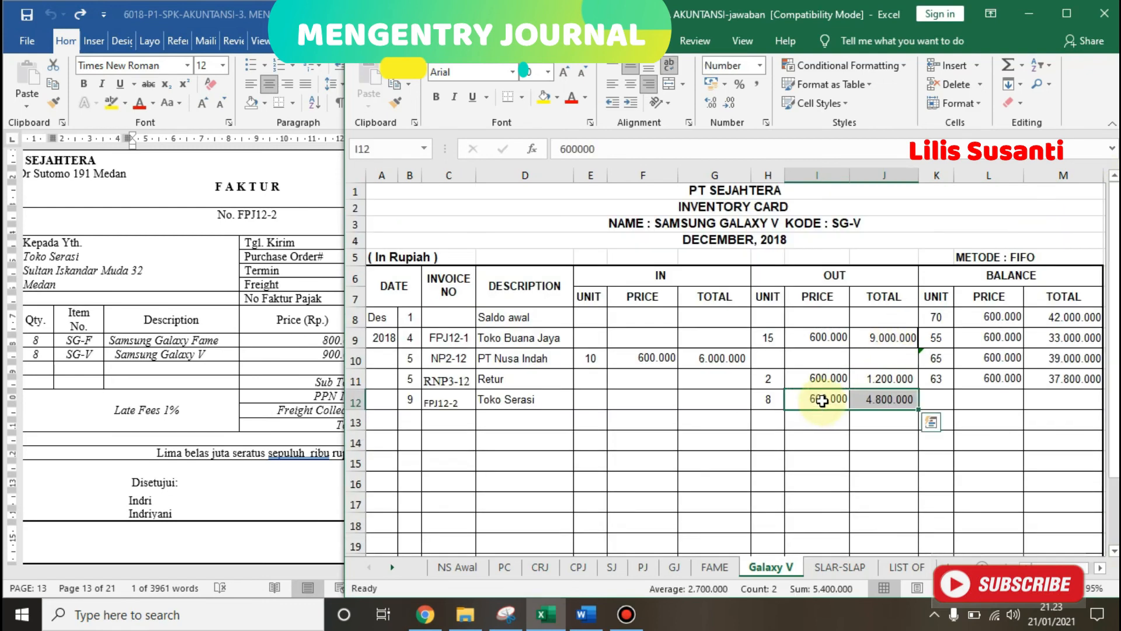
# - Calculate the balance units in Galaxy V row 12 as the row 11 balance units minus the row's OUT units
pyautogui.click(923, 397)
pyautogui.write('=')
pyautogui.press('Up')
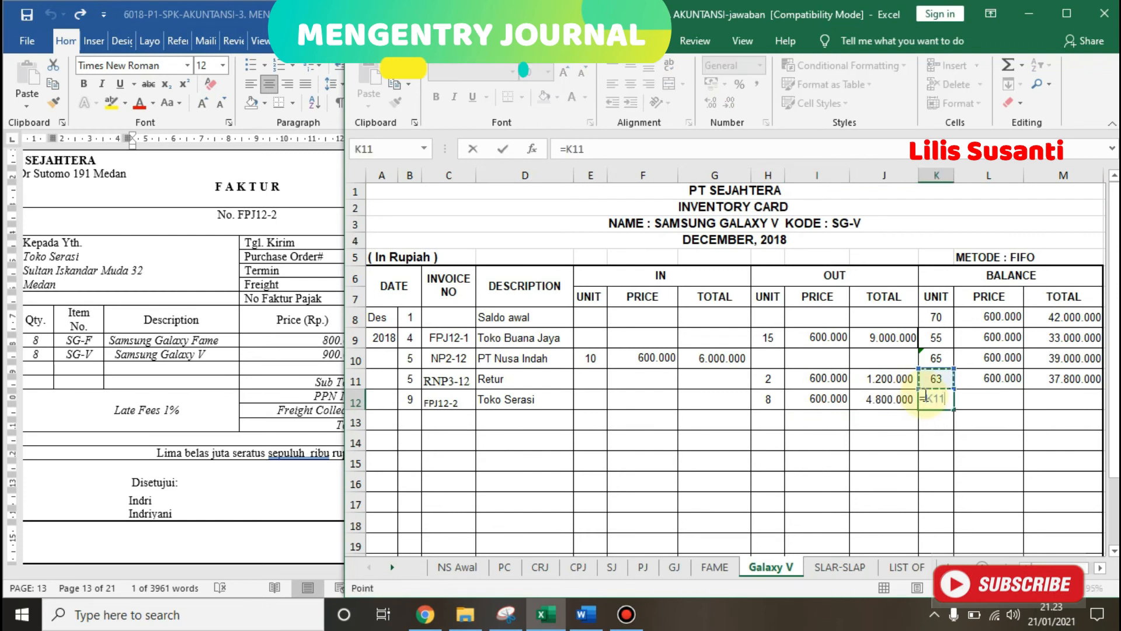
pyautogui.write('-')
pyautogui.press('Left')
pyautogui.press('Left')
pyautogui.press('Left')
pyautogui.press('Return')
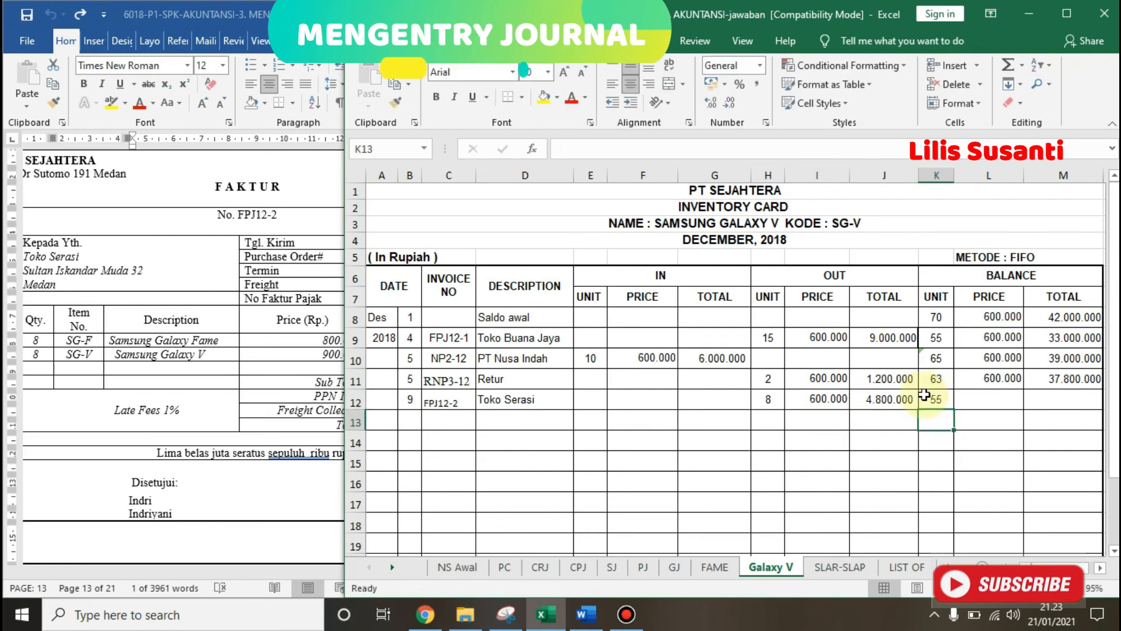
# - Copy the balance price and total from Galaxy V row 11 down to row 12
pyautogui.moveTo(987, 380); pyautogui.dragTo(1047, 383)
pyautogui.hotkey('ctrl', 'c')
pyautogui.click(992, 398)
pyautogui.press('Return')
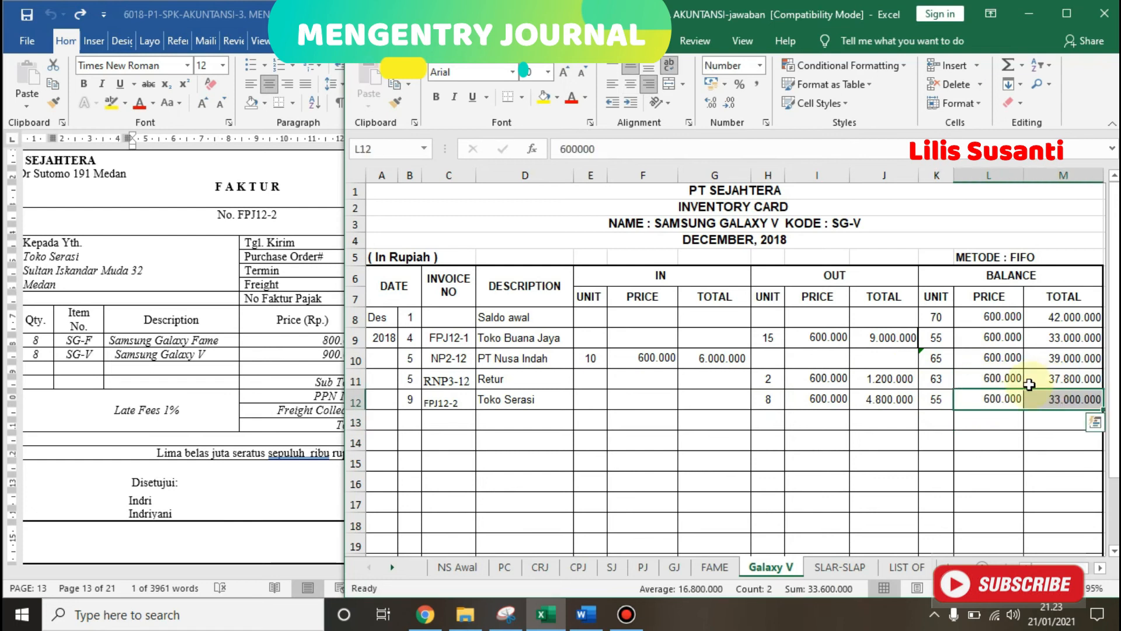
# - Highlight the row 12 OUT total in yellow on both the Galaxy V and FAME cards
pyautogui.click(883, 400)
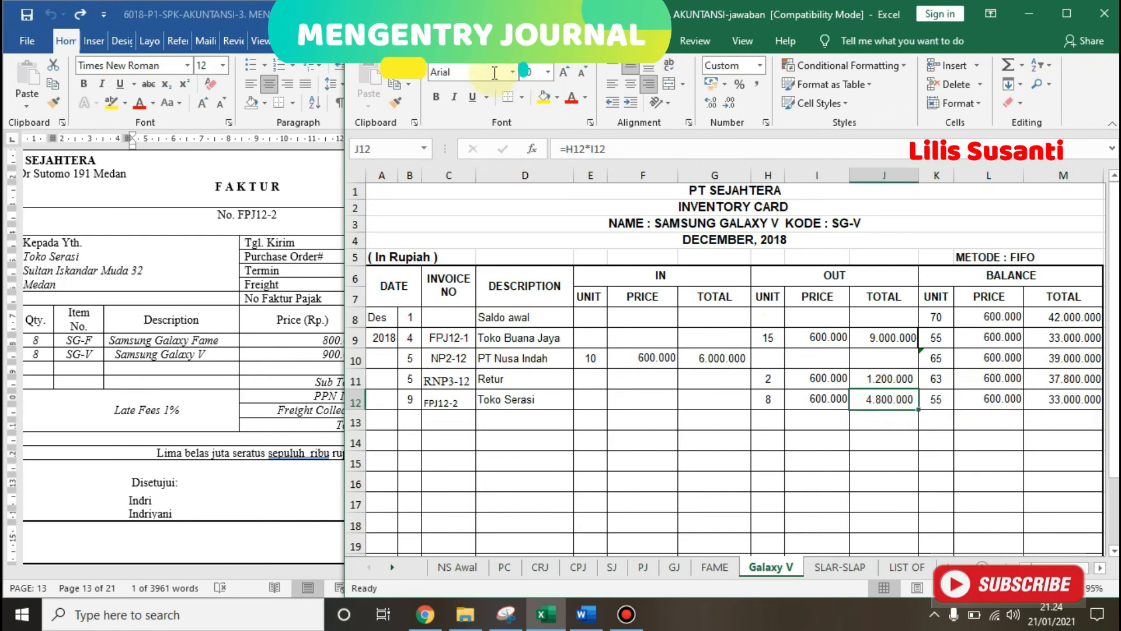
pyautogui.click(543, 99)
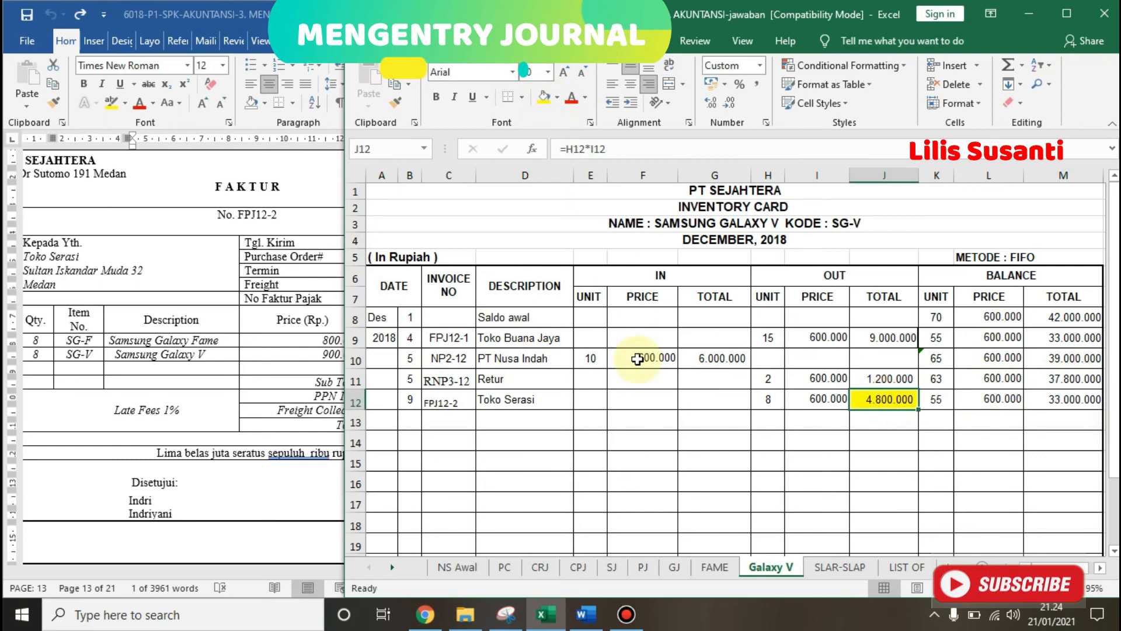
pyautogui.click(727, 567)
pyautogui.click(932, 418)
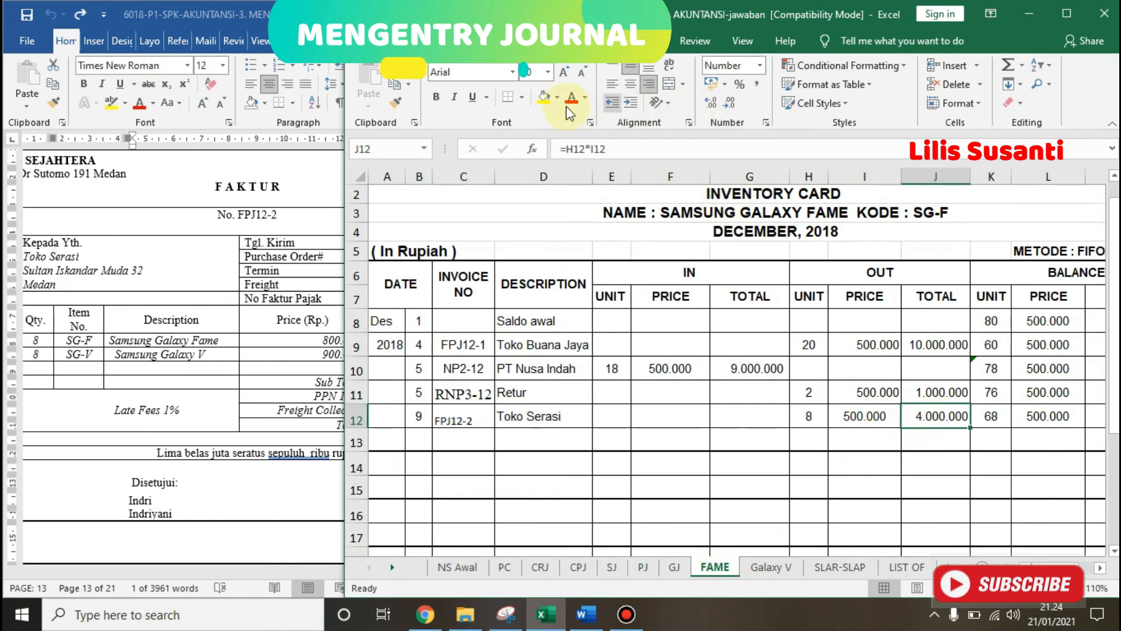
pyautogui.click(543, 99)
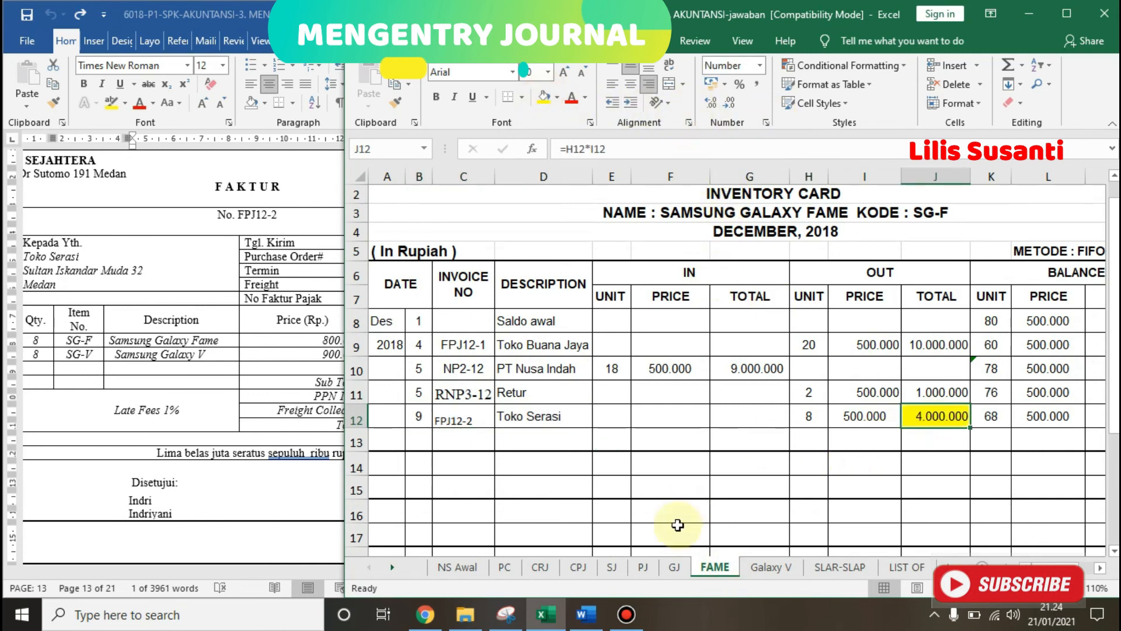
# - Fill the FPJ12-2 Cost Of Goods Sold debit in GJ with the sum of the row 12 OUT totals of FAME and Galaxy V
pyautogui.click(674, 567)
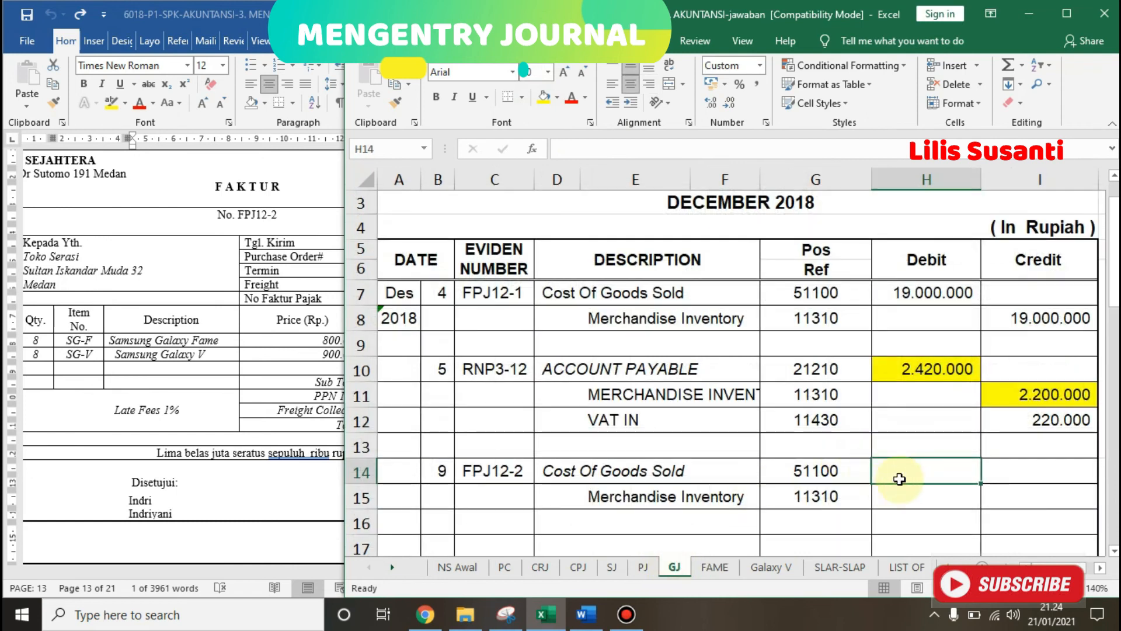
pyautogui.write('=FAME!')
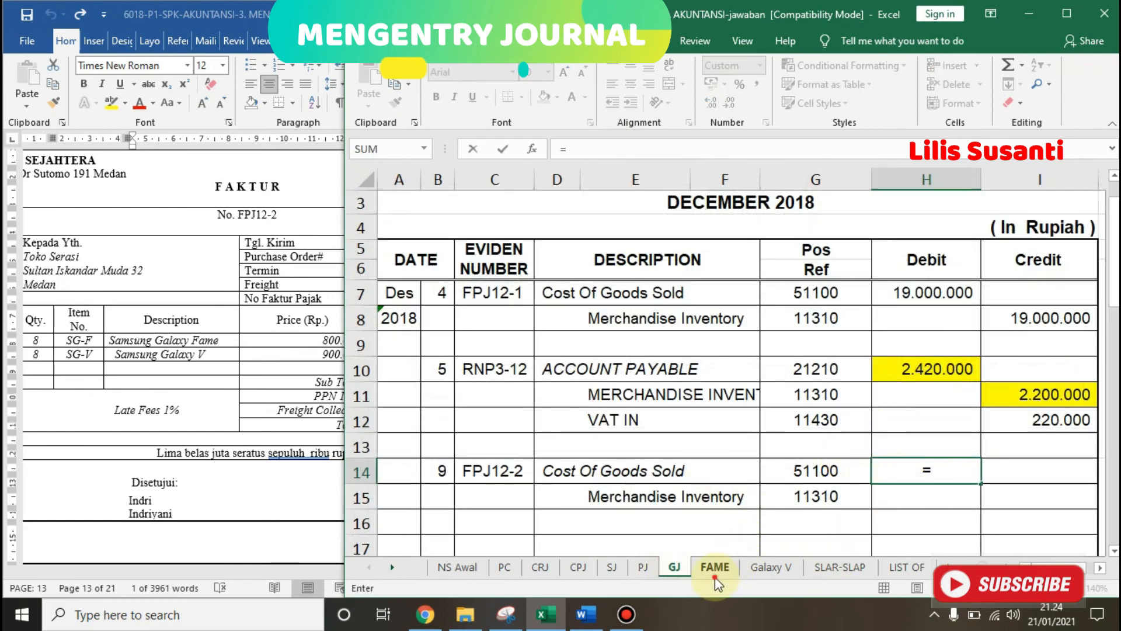
pyautogui.click(714, 578)
pyautogui.click(942, 415)
pyautogui.write('+')
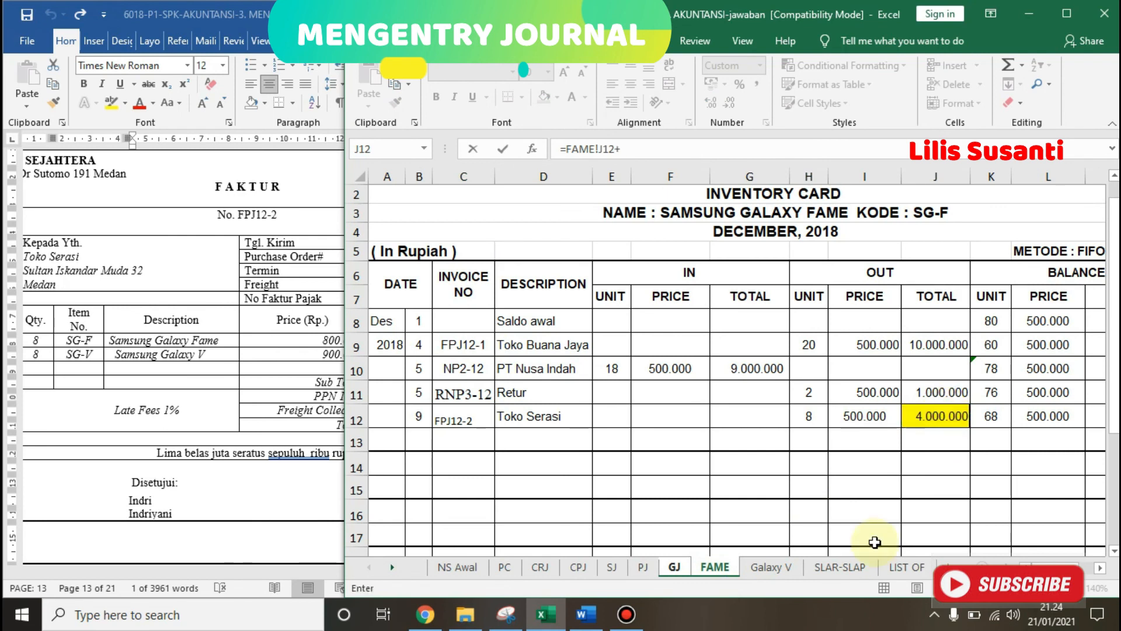
pyautogui.click(771, 569)
pyautogui.click(885, 403)
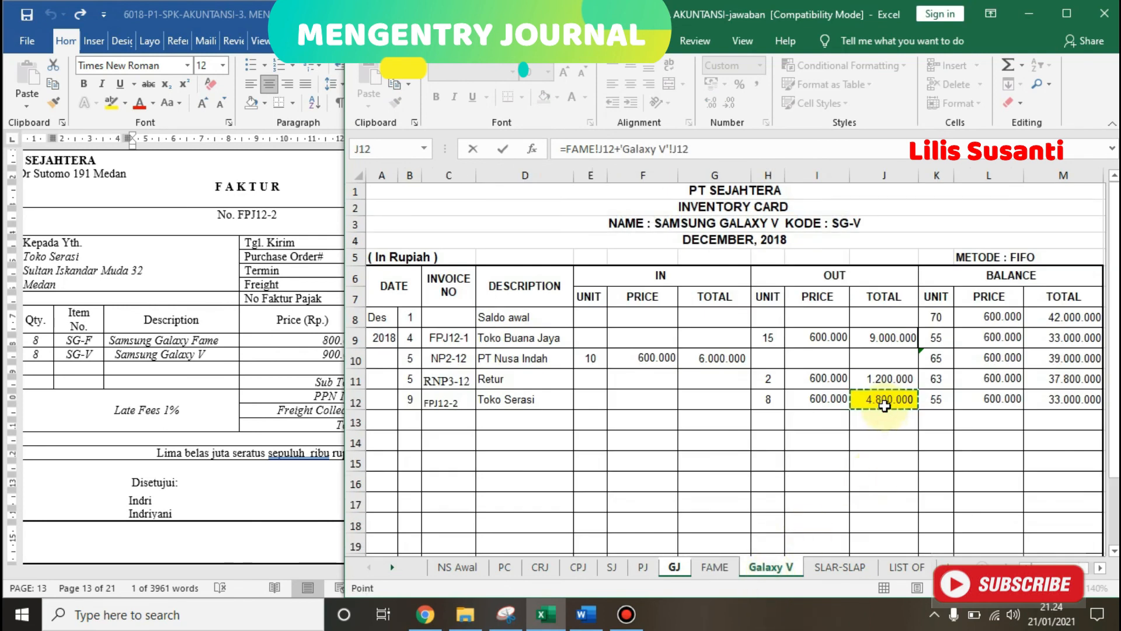
pyautogui.press('Return')
# - Link the Merchandise Inventory credit in GJ row 15 to the Cost Of Goods Sold debit in row 14
pyautogui.press('Right')
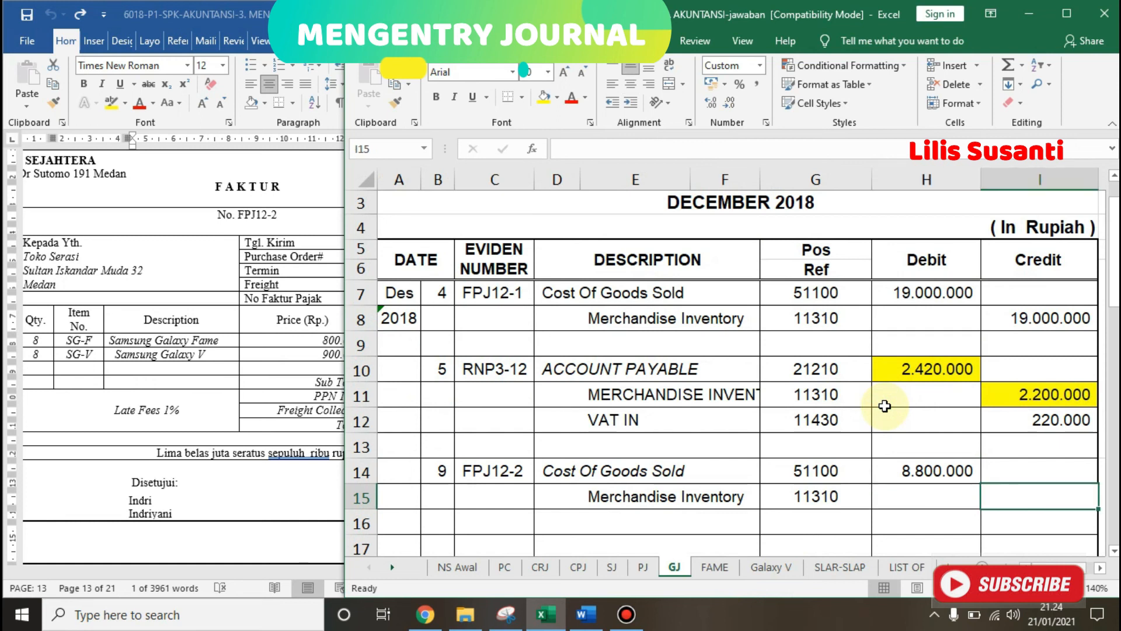
pyautogui.write('=')
pyautogui.press('Left')
pyautogui.press('Up')
pyautogui.press('Return')
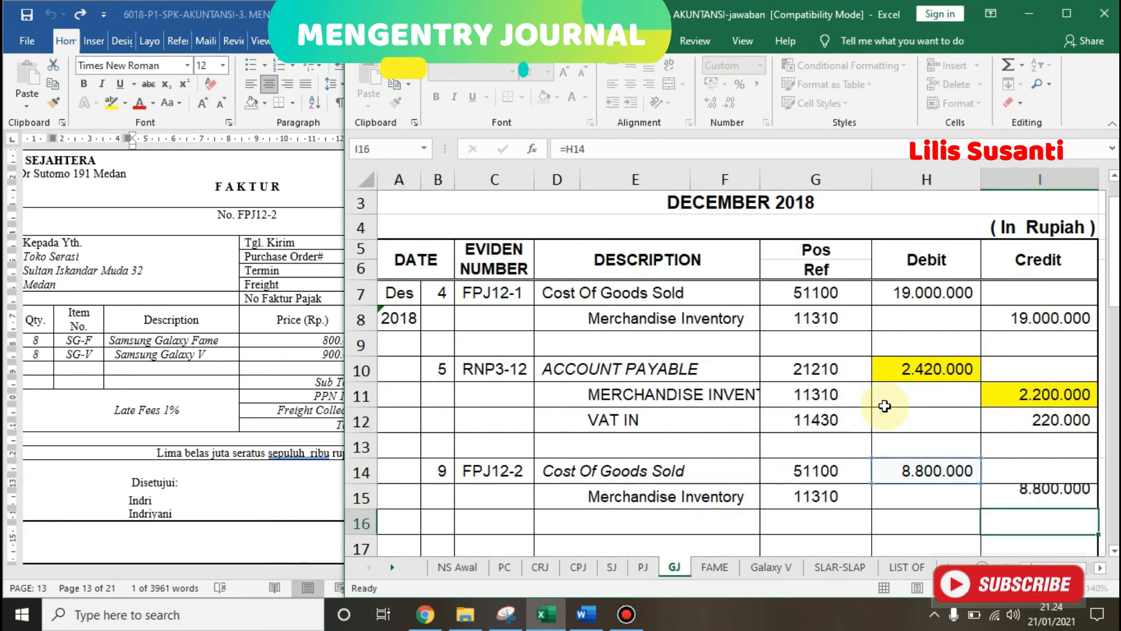
# - Bring up the Dokumen 10 cash payment voucher and enter 10 as the day in row 9 of the CPJ sheet
pyautogui.click(175, 367)
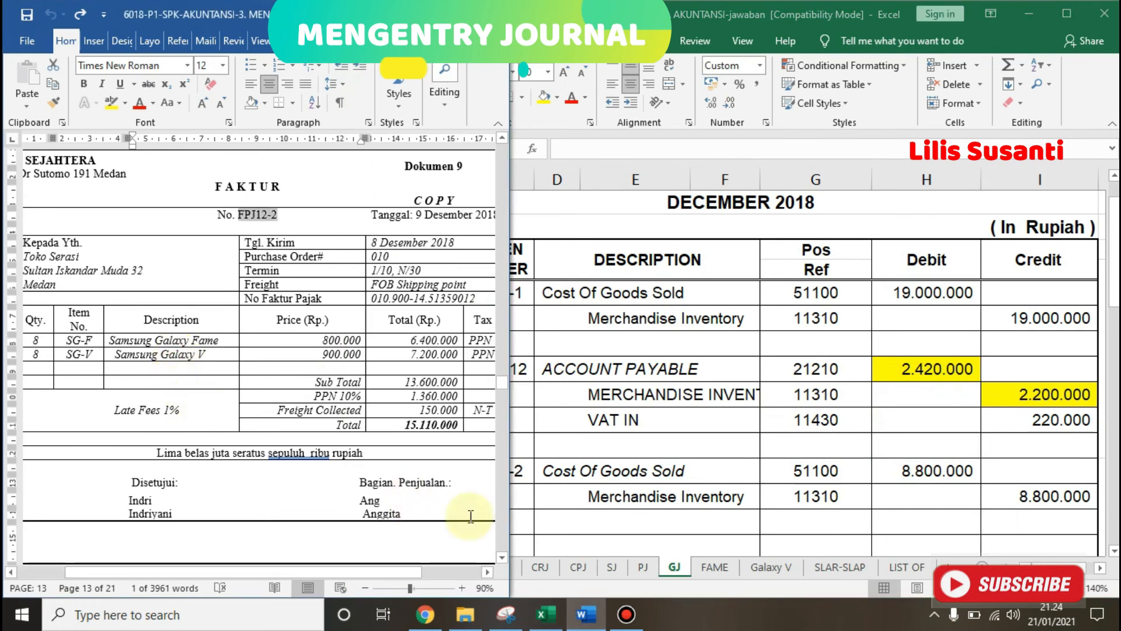
pyautogui.moveTo(504, 555); pyautogui.dragTo(504, 555)
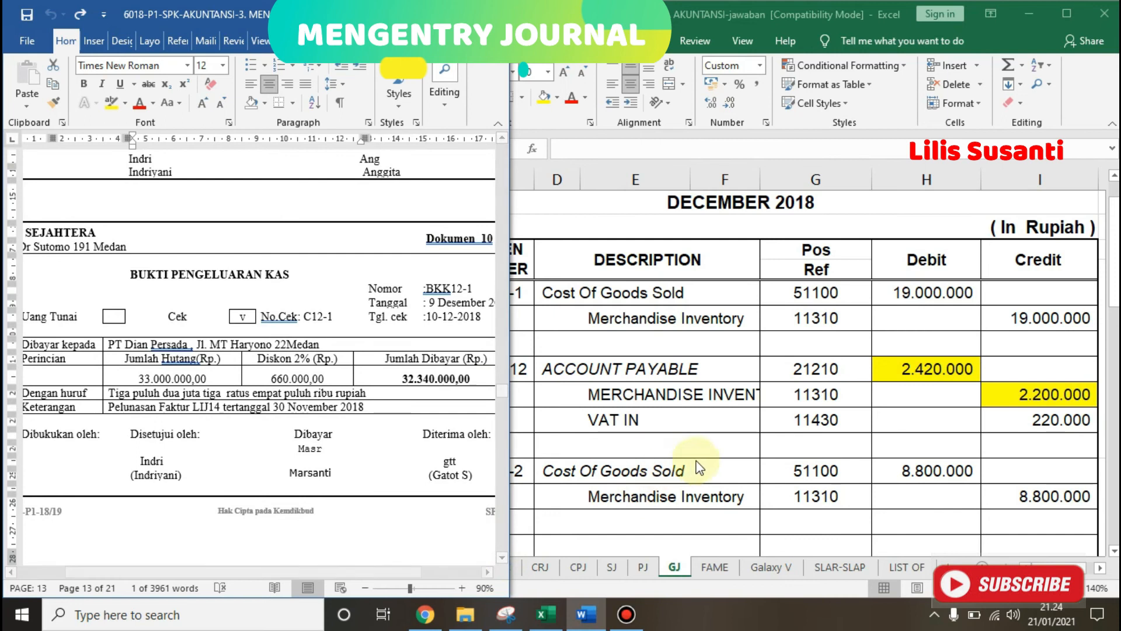
pyautogui.click(664, 455)
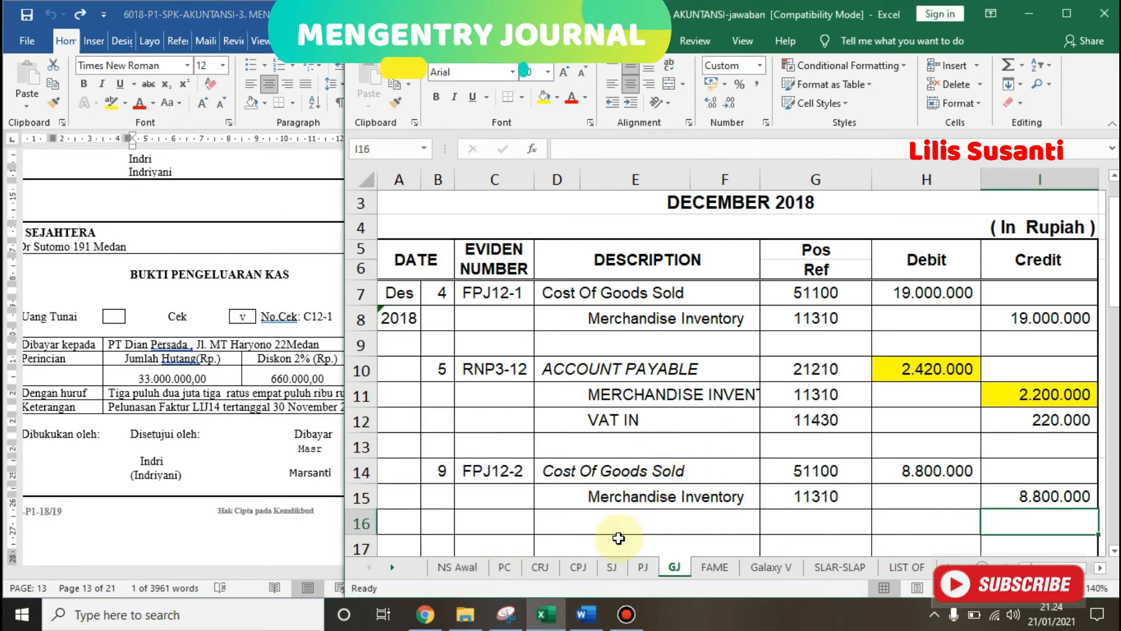
pyautogui.click(569, 567)
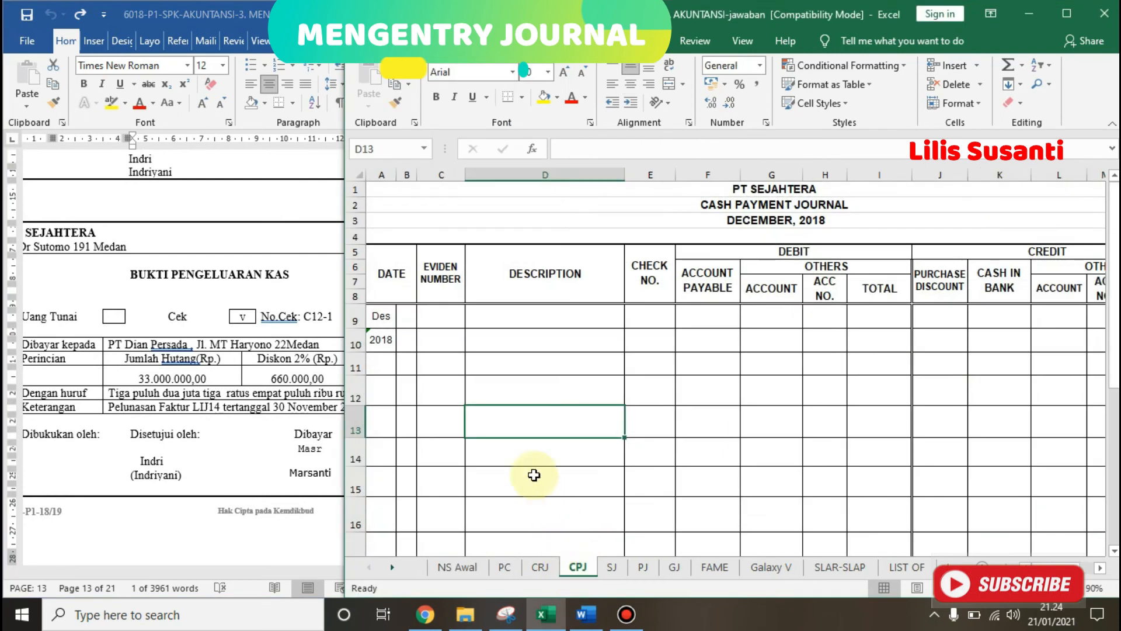
pyautogui.click(287, 325)
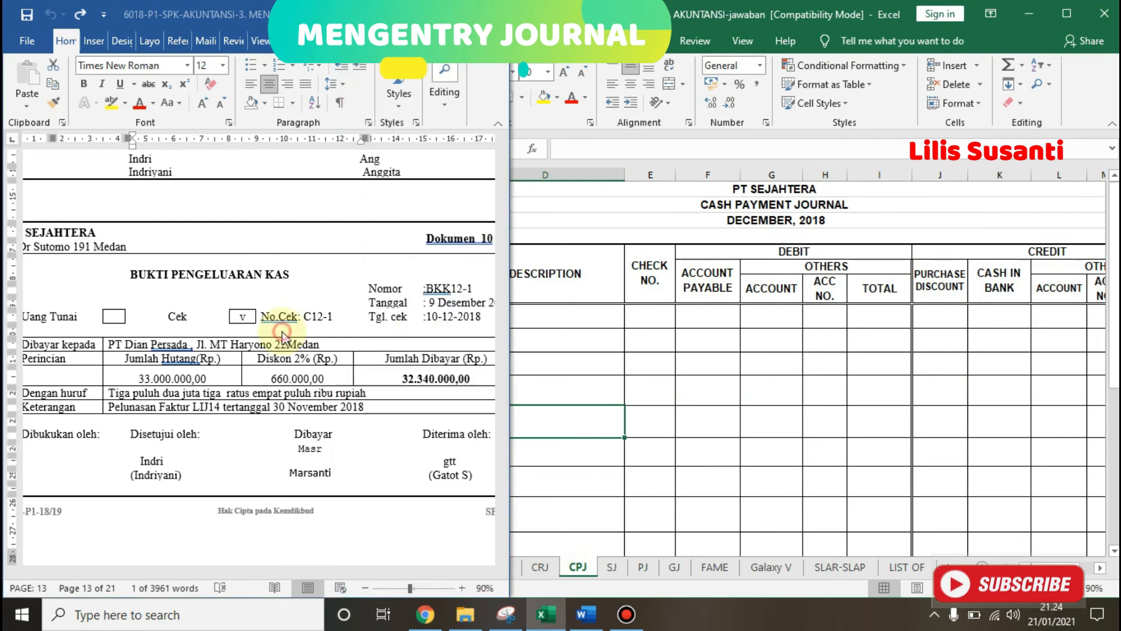
pyautogui.click(575, 325)
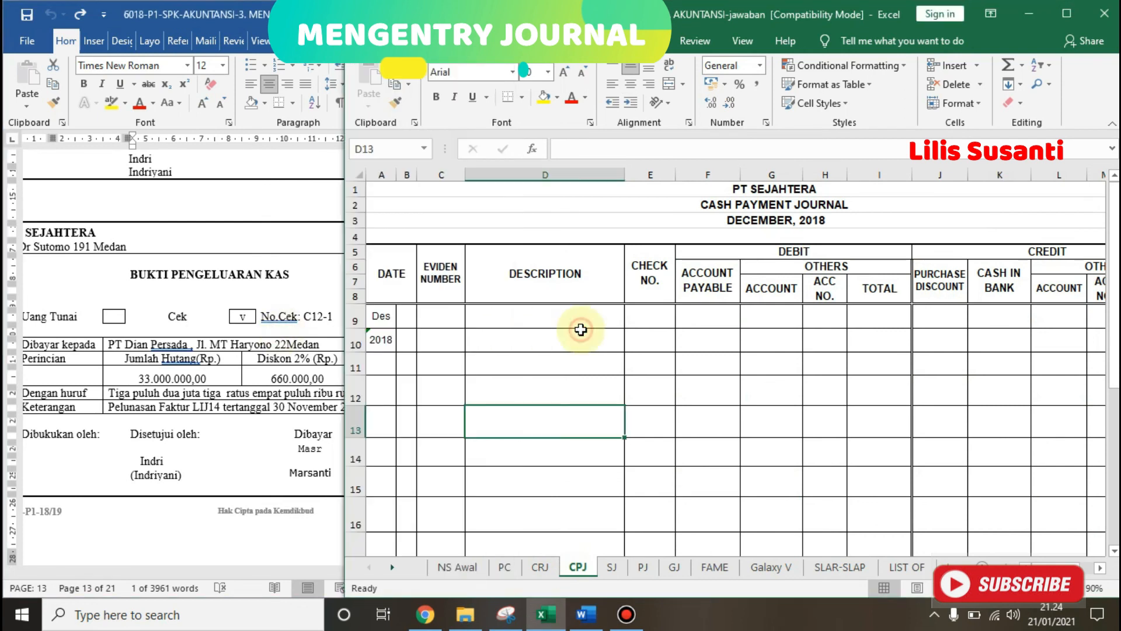
pyautogui.click(407, 318)
pyautogui.write('10')
pyautogui.press('Tab')
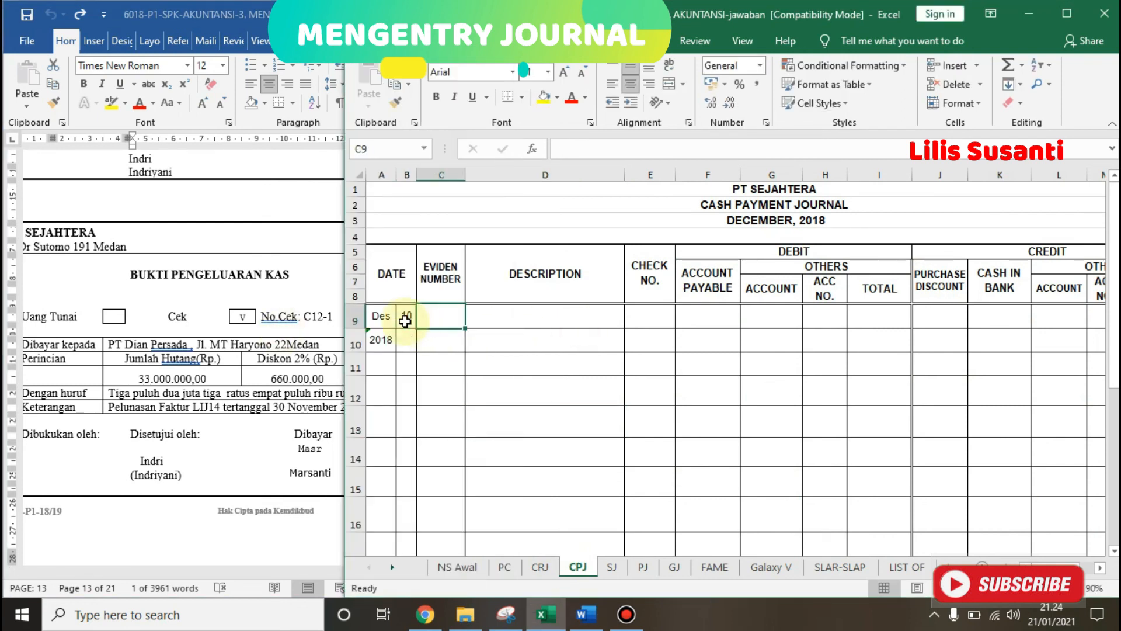
# - Enter the voucher's number BKK12-1 as the evidence number in row 9 of the CPJ sheet
pyautogui.click(292, 319)
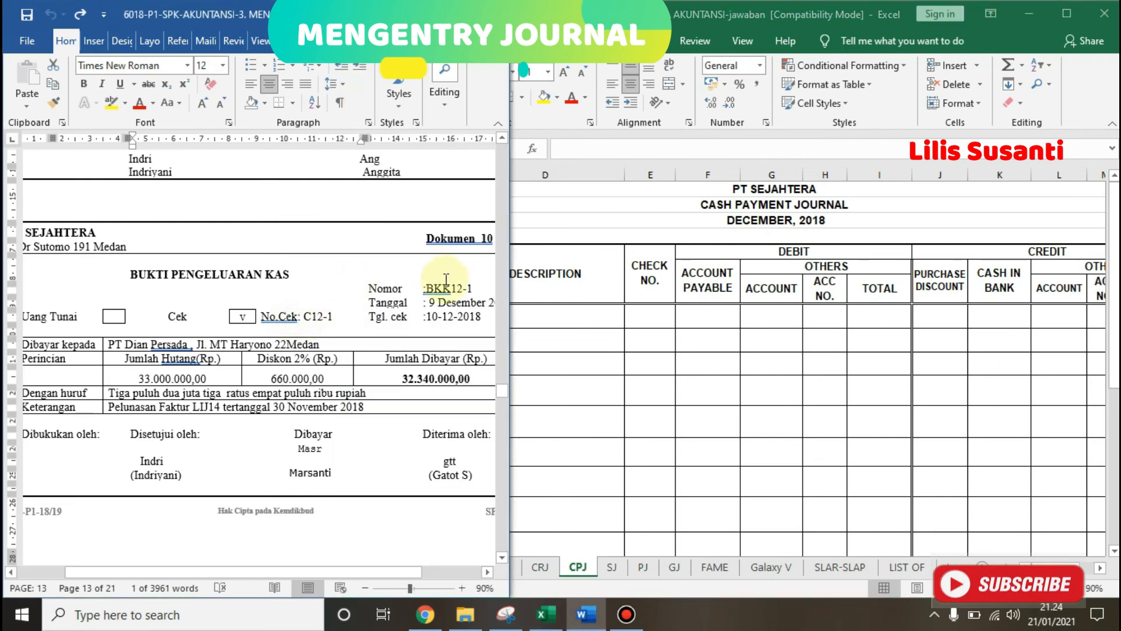
pyautogui.moveTo(425, 288); pyautogui.dragTo(469, 288)
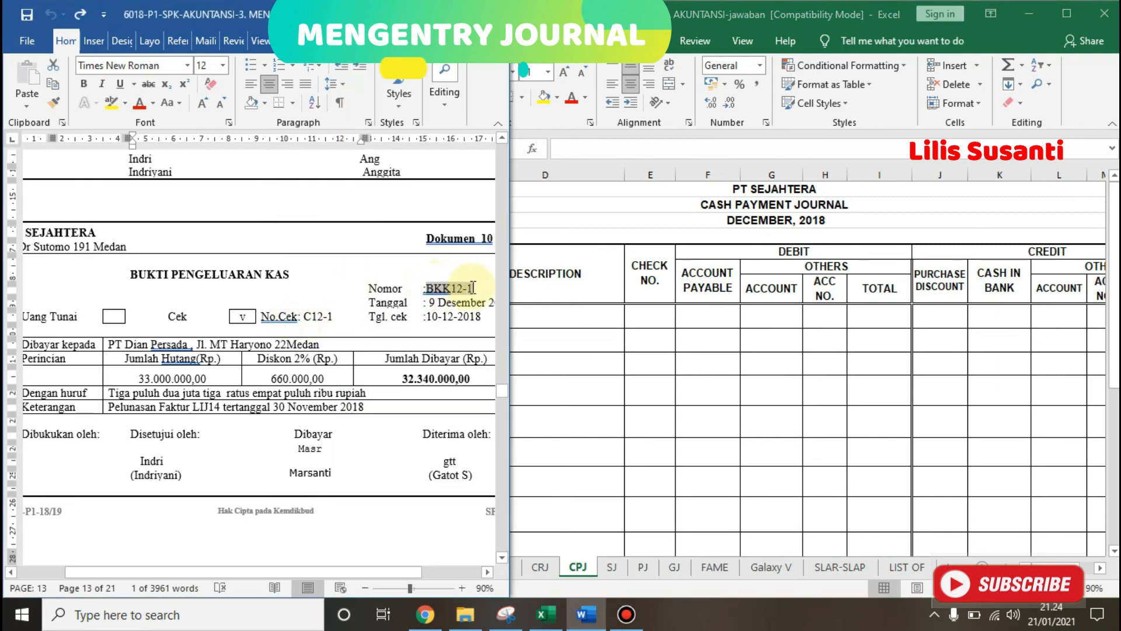
pyautogui.hotkey('alt', 'Tab')
pyautogui.click(437, 322)
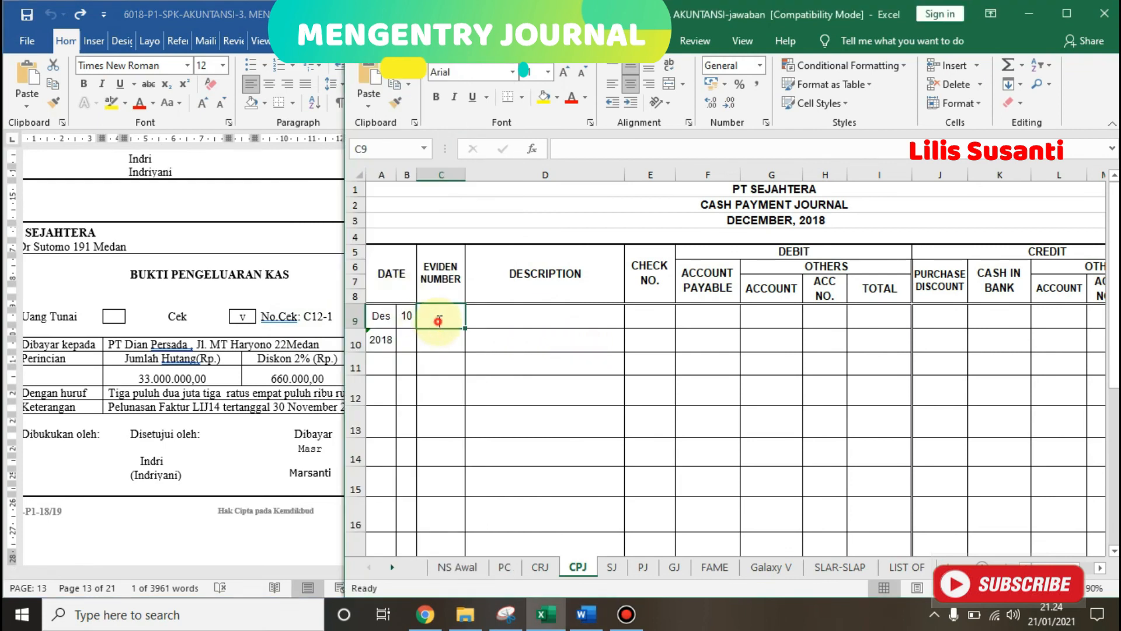
pyautogui.doubleClick(438, 320)
pyautogui.press('Tab')
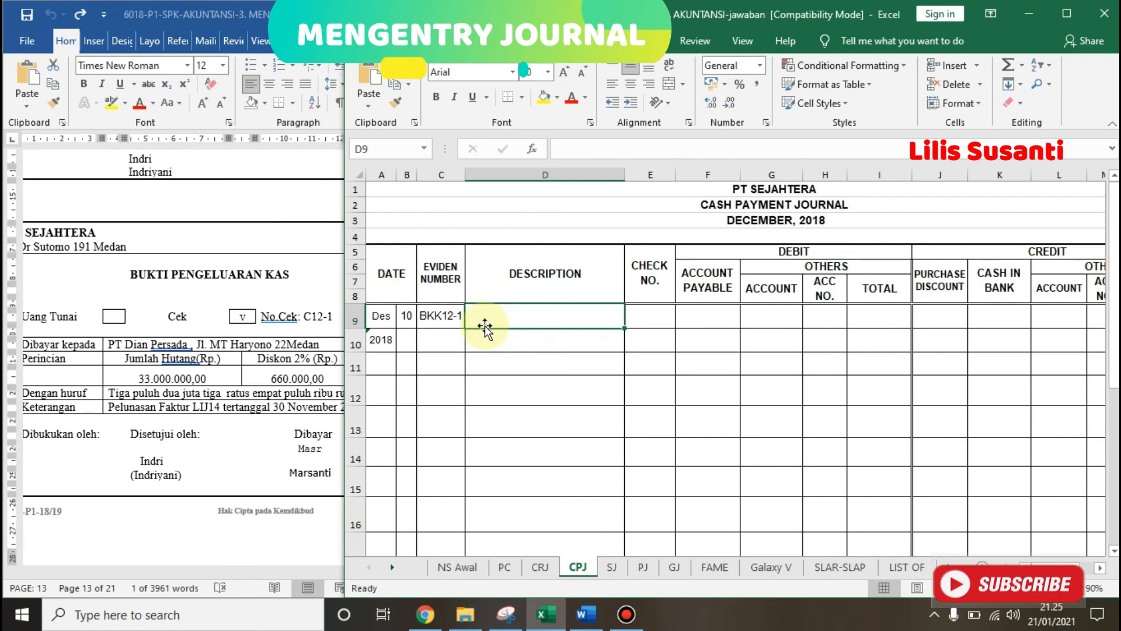
# - Fill in CPJ row 9 with the description PT Dian Persada and the check number C12-1
pyautogui.write('PT Dian Persada')
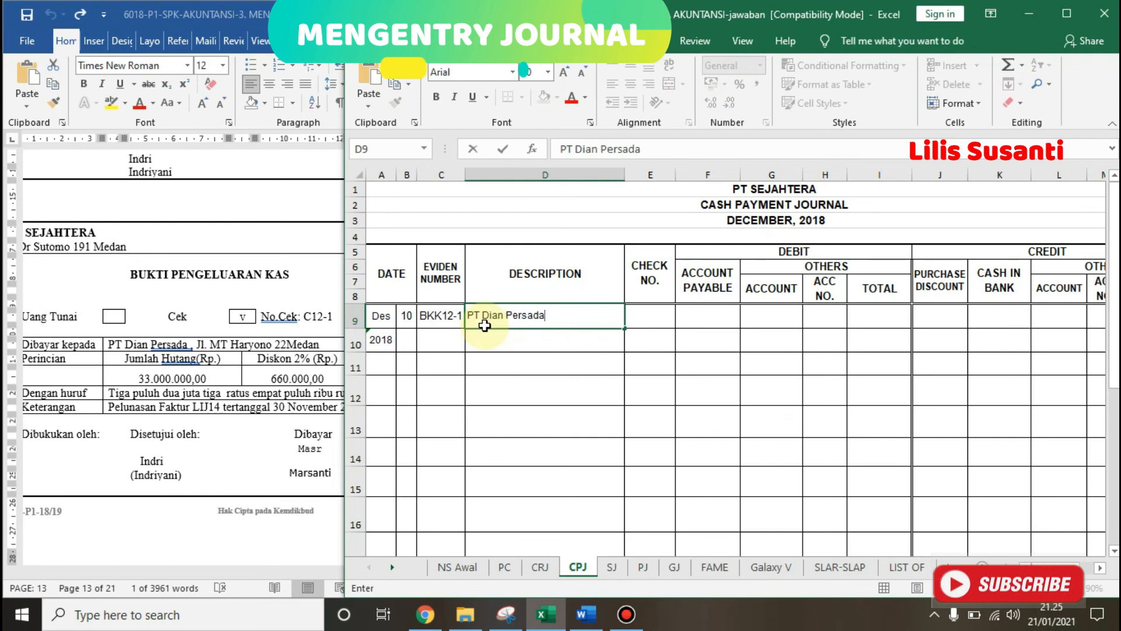
pyautogui.press('Tab')
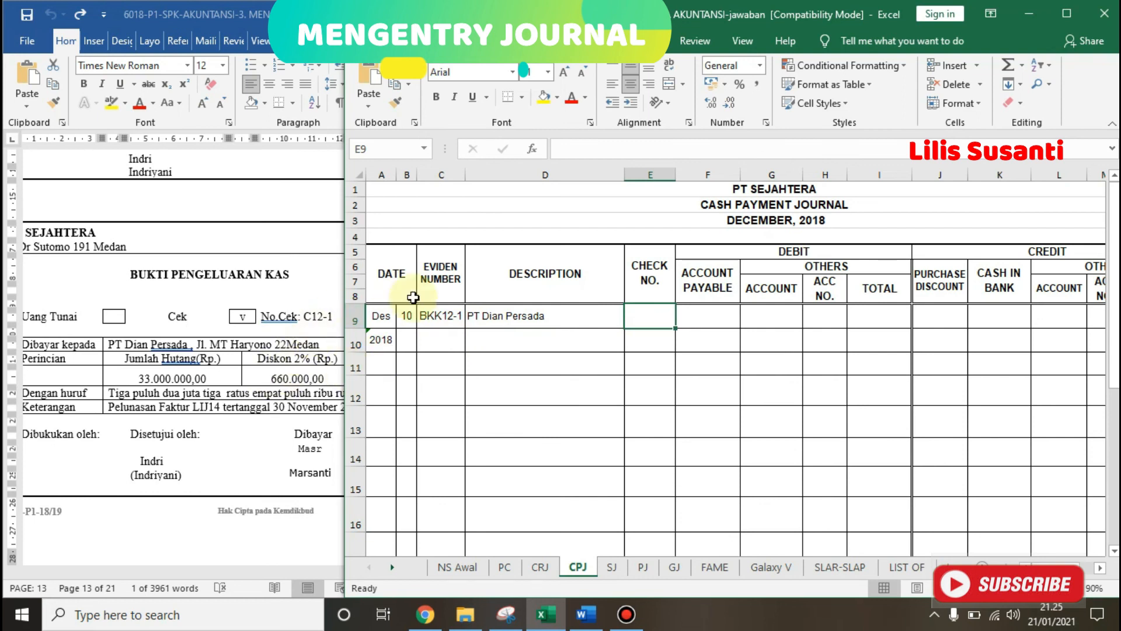
pyautogui.write('C12-1')
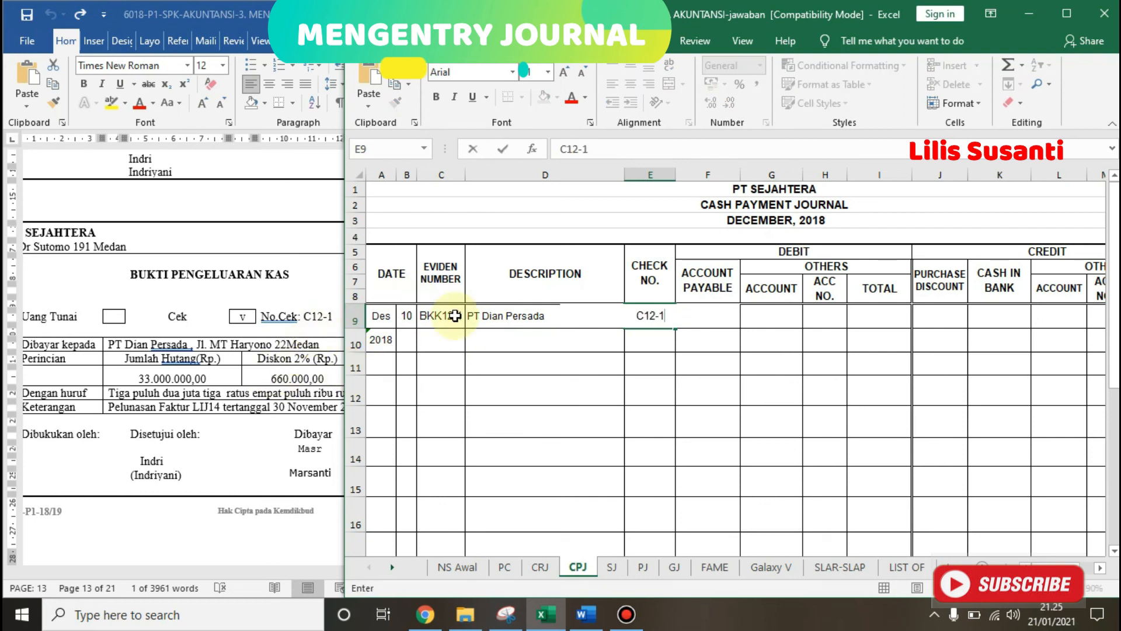
pyautogui.press('Tab')
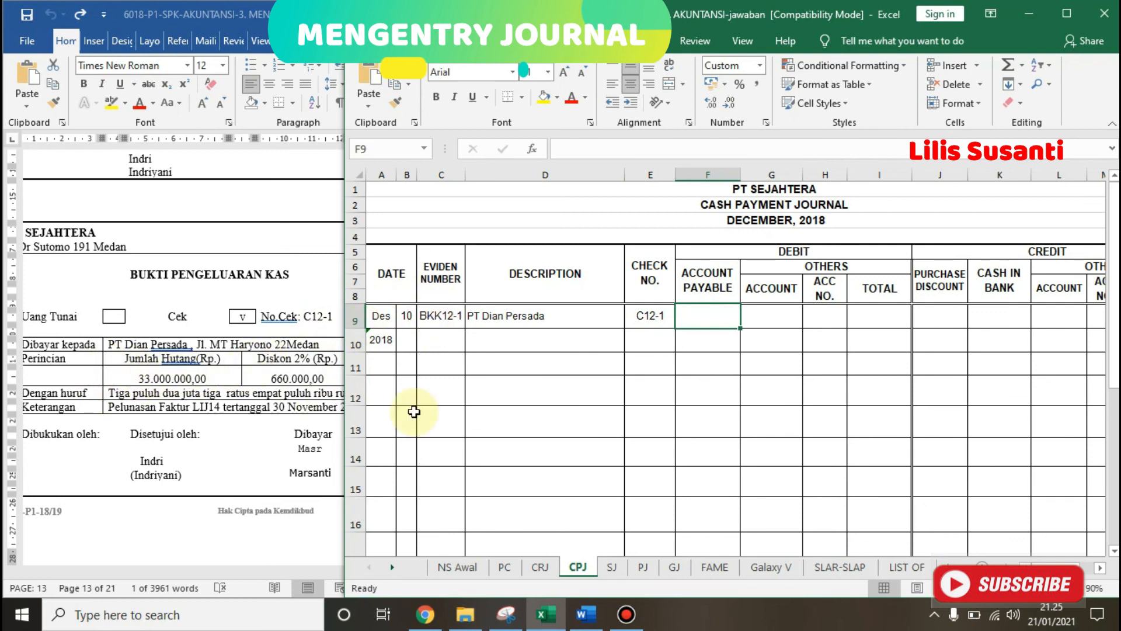
# - Enter the 33000000 Account Payable debit and the 660000 Purchase Discount credit in CPJ row 9
pyautogui.write('3300000')
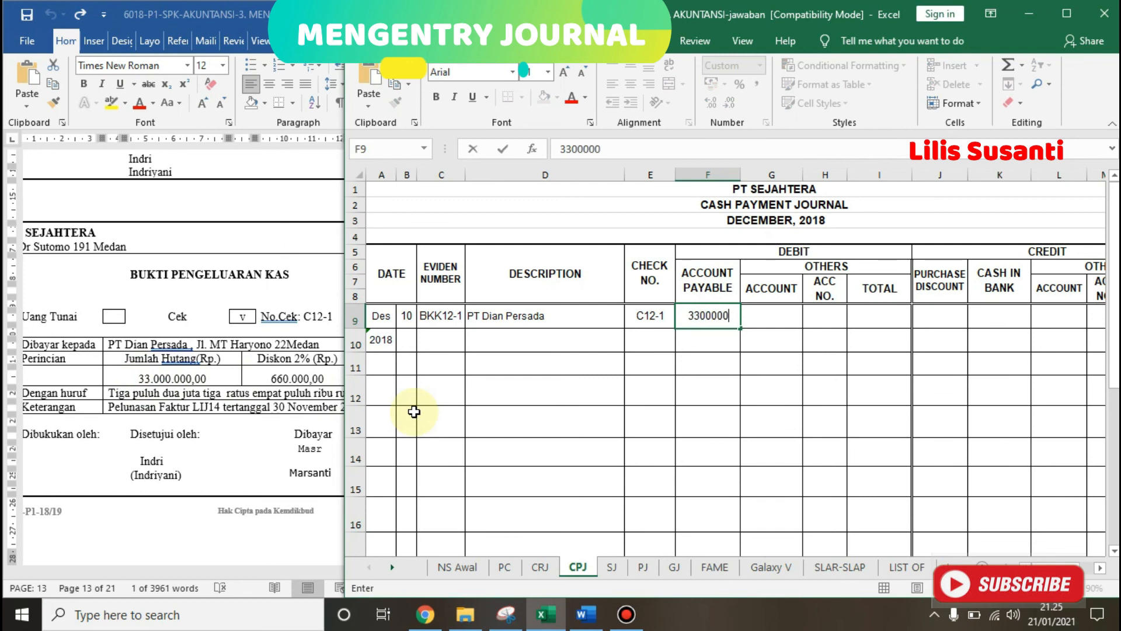
pyautogui.press('Tab')
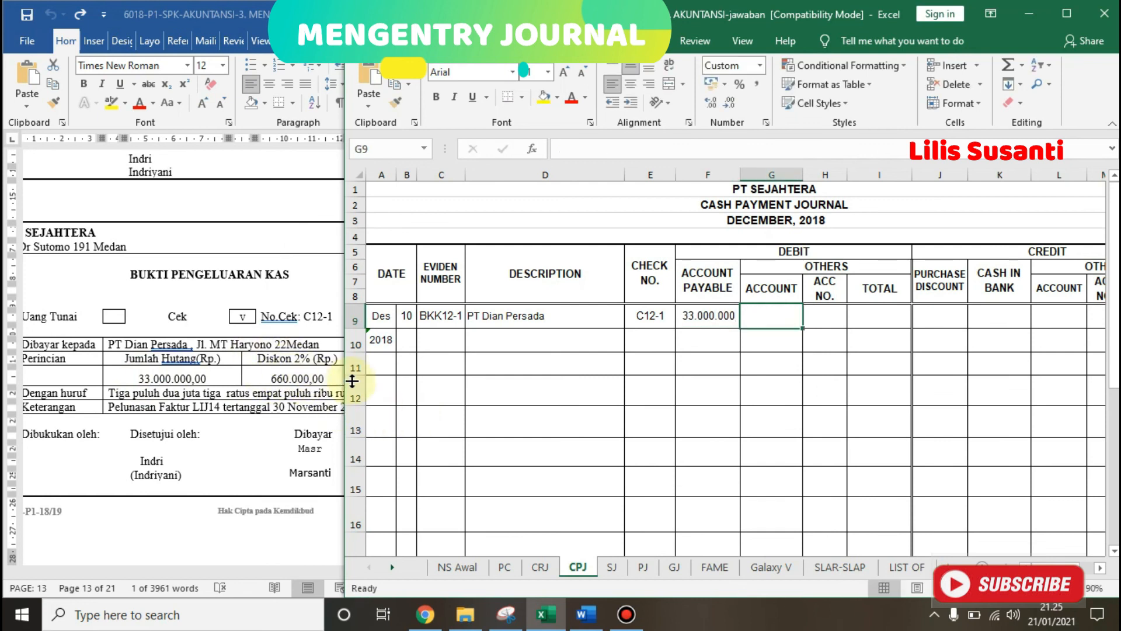
pyautogui.click(945, 327)
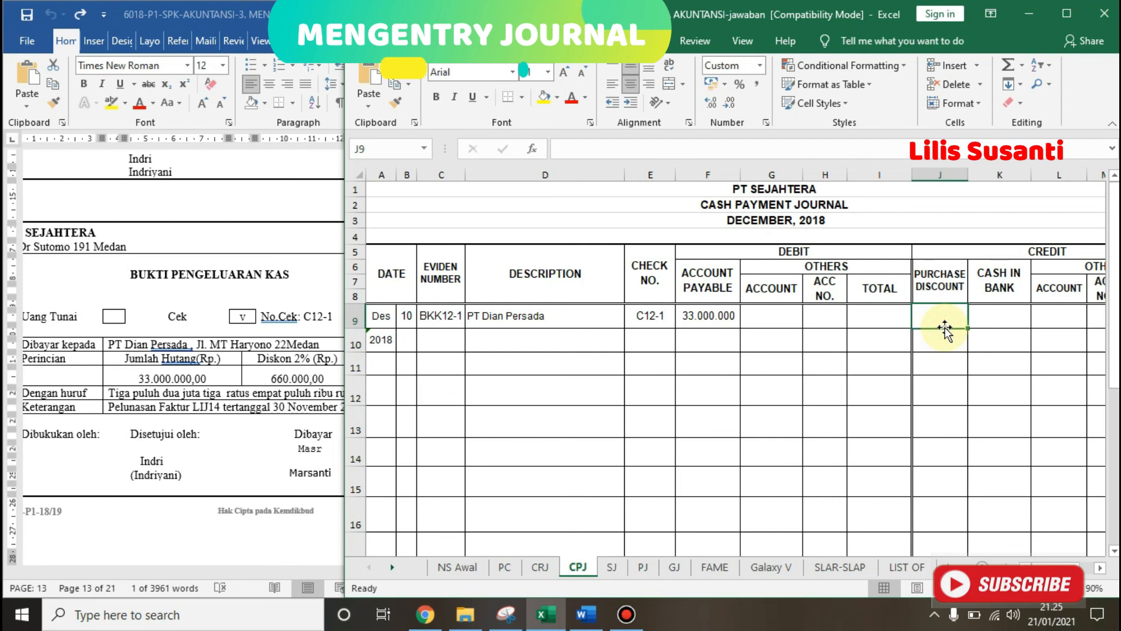
pyautogui.write('660000')
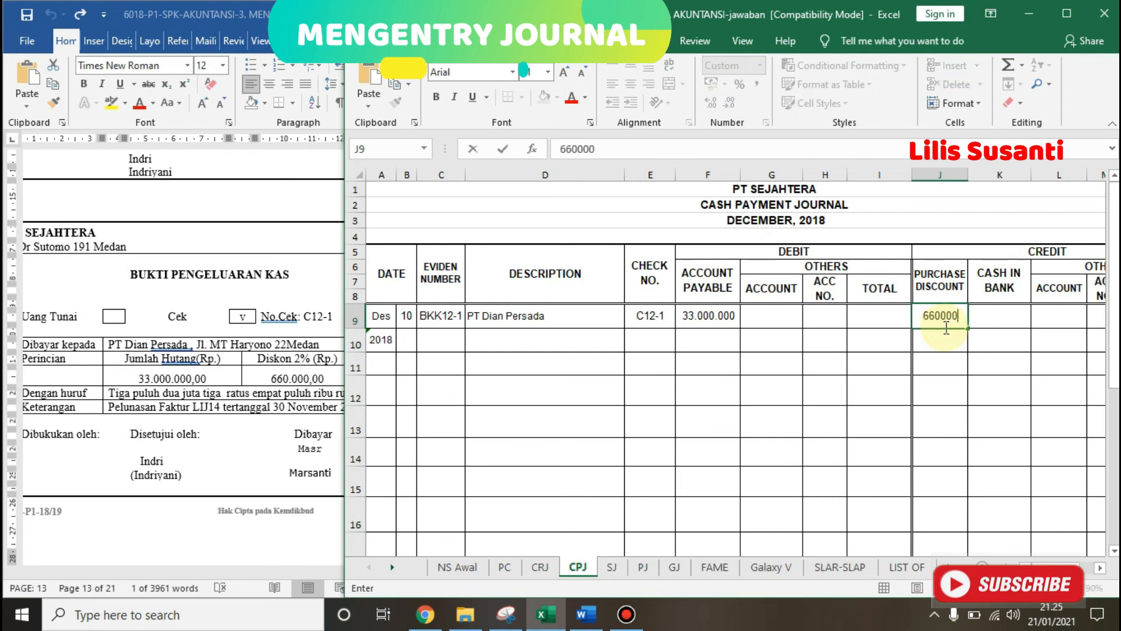
pyautogui.press('Tab')
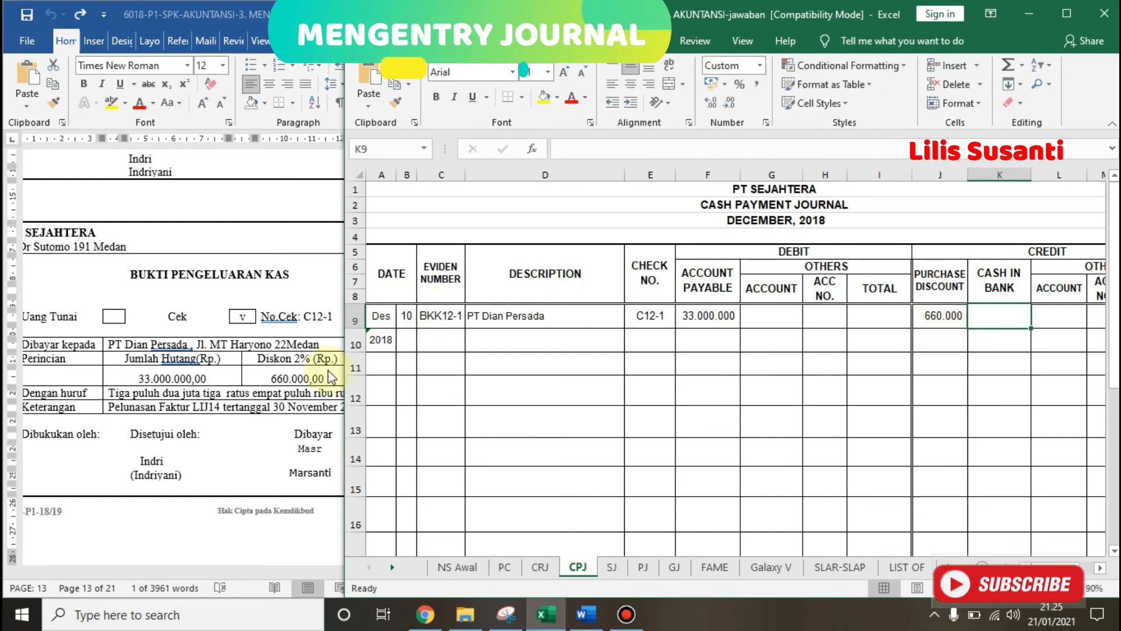
# - Enter 32340000 as the Cash In Bank credit in CPJ row 9 and highlight that row's Account Payable amount in yellow
pyautogui.click(308, 385)
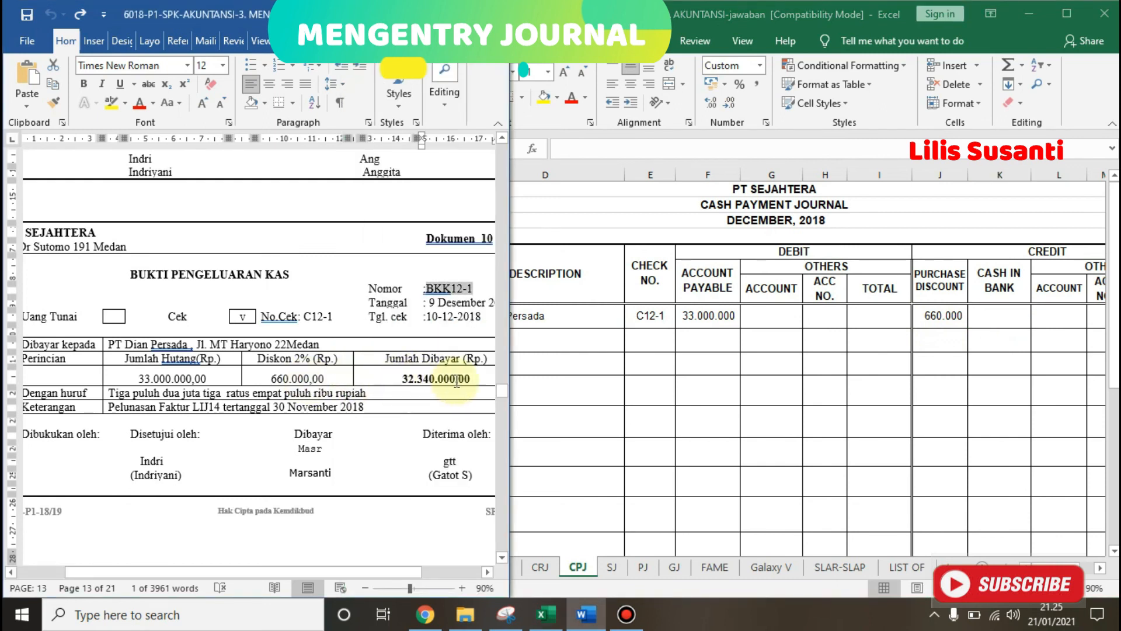
pyautogui.click(986, 315)
pyautogui.write('32')
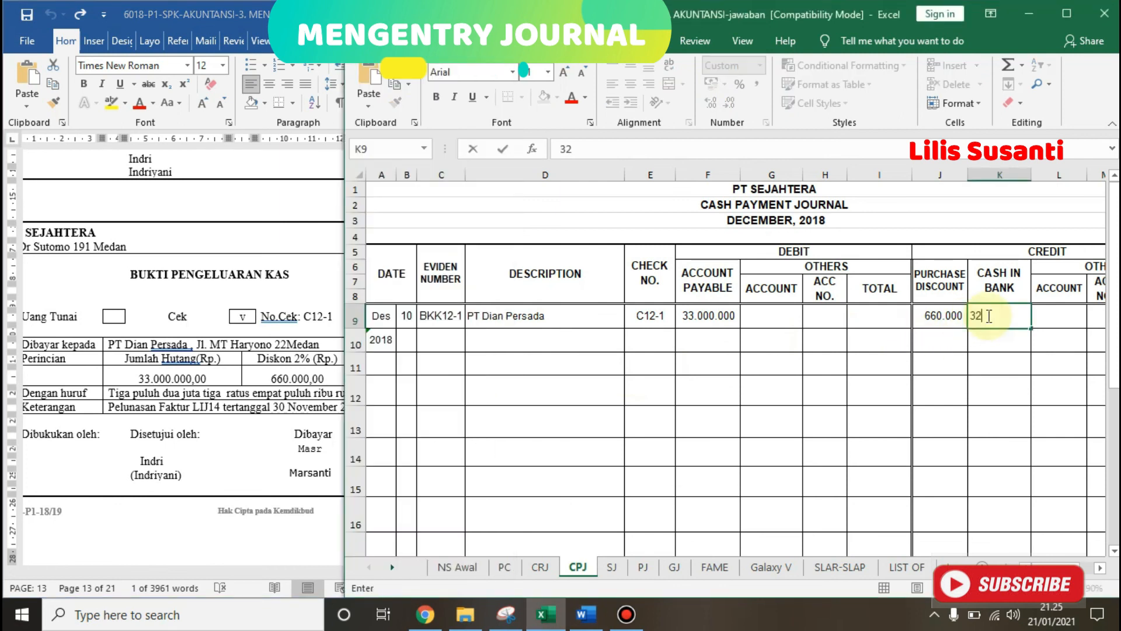
pyautogui.click(248, 366)
pyautogui.click(1022, 315)
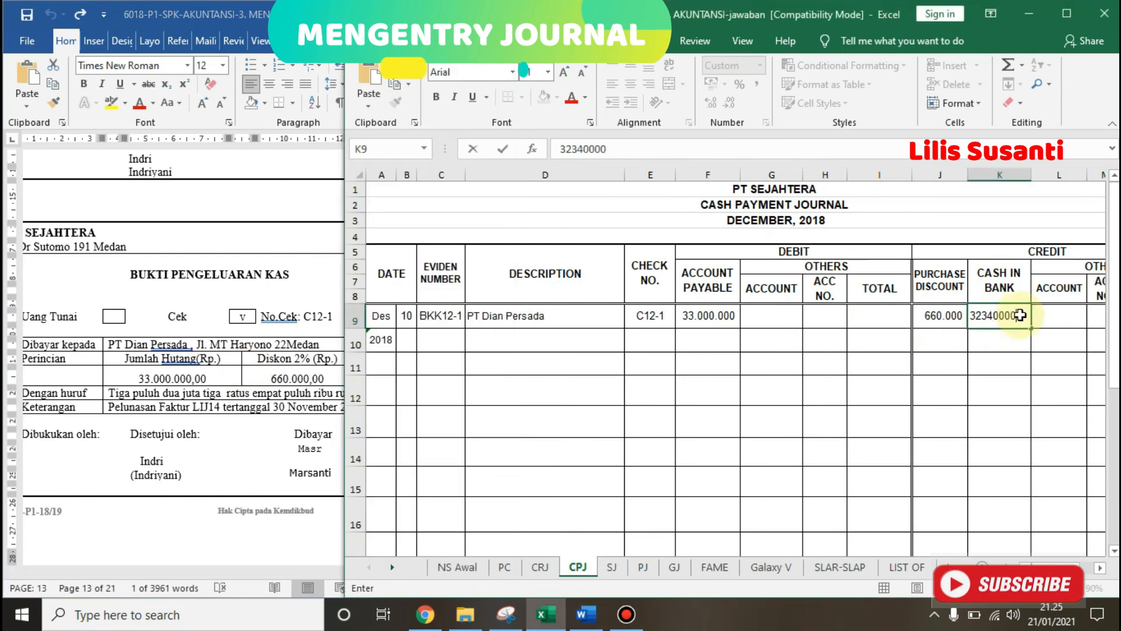
pyautogui.write('340000')
pyautogui.press('Return')
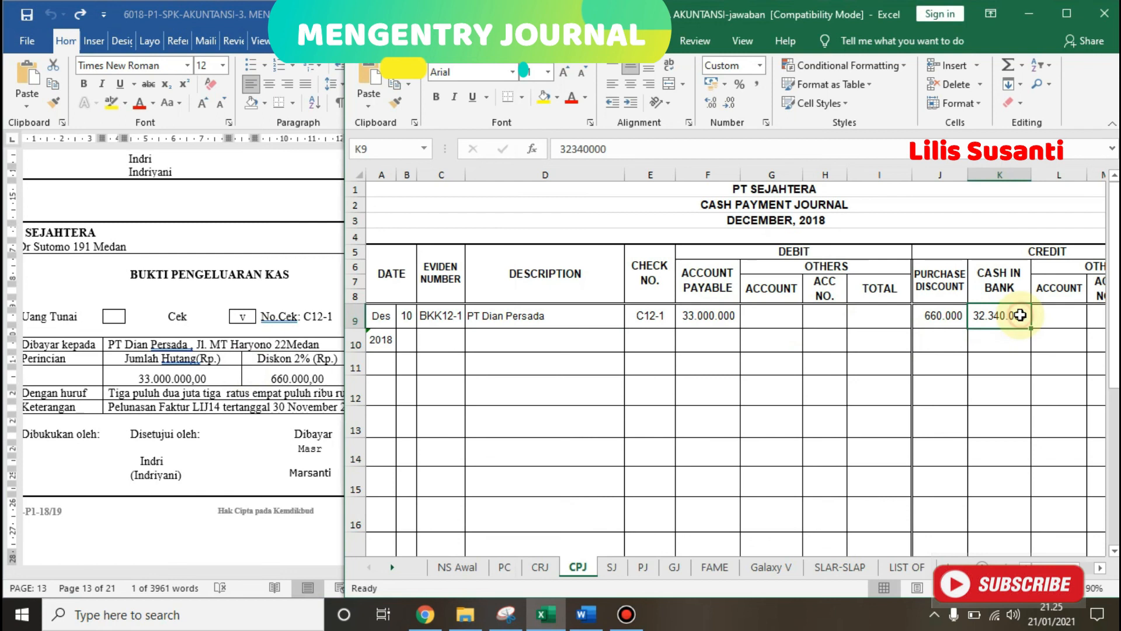
pyautogui.click(724, 318)
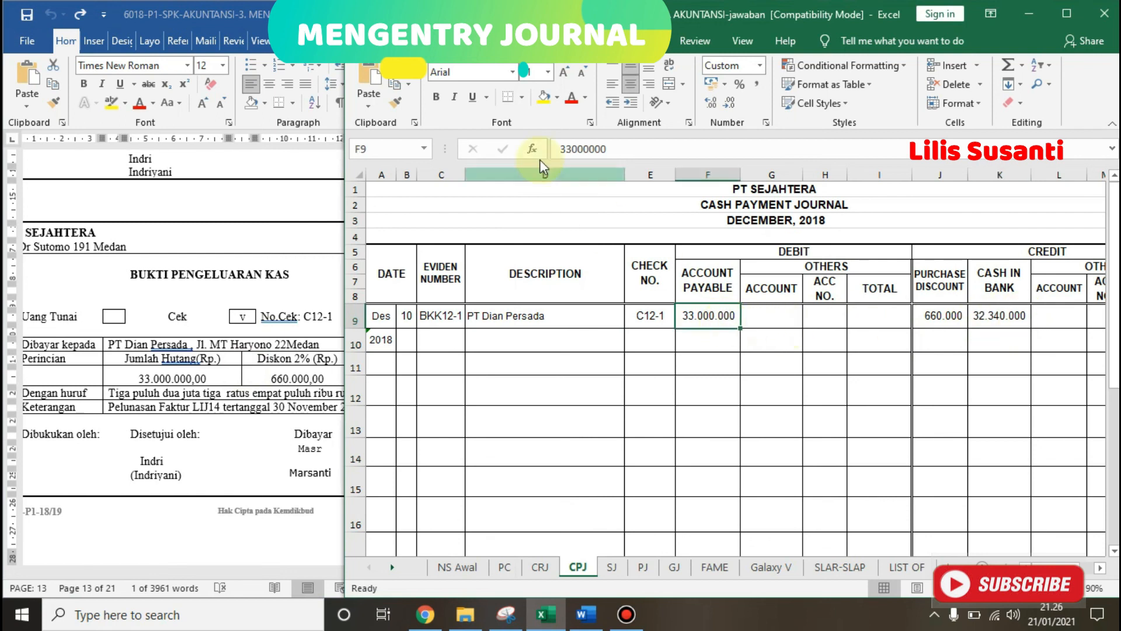
pyautogui.click(542, 99)
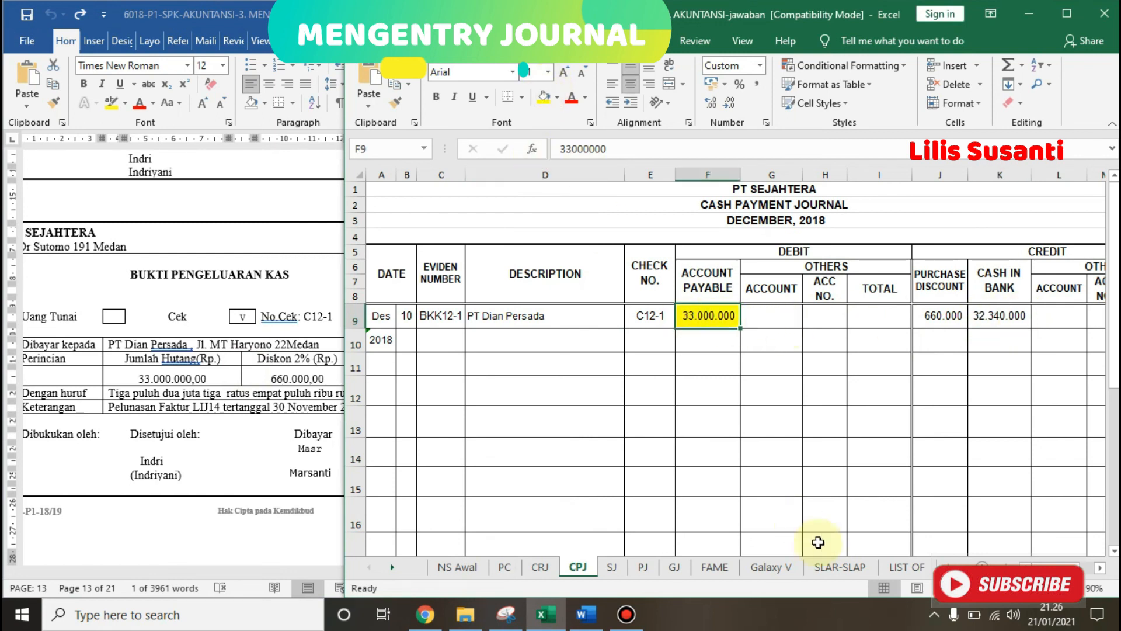
# - Enter 9 as the day in row 62 of PT Dian Persada's card on the SLAR-SLAP sheet
pyautogui.click(846, 576)
pyautogui.click(603, 433)
pyautogui.press('Down')
pyautogui.press('Down')
pyautogui.press('Down')
pyautogui.press('Down')
pyautogui.press('Down')
pyautogui.press('Down')
pyautogui.press('Down')
pyautogui.press('Down')
pyautogui.press('Down')
pyautogui.press('Down')
pyautogui.press('Down')
pyautogui.press('Down')
pyautogui.press('Down')
pyautogui.press('Down')
pyautogui.press('Down')
pyautogui.press('Down')
pyautogui.press('Down')
pyautogui.press('Down')
pyautogui.press('Down')
pyautogui.press('Down')
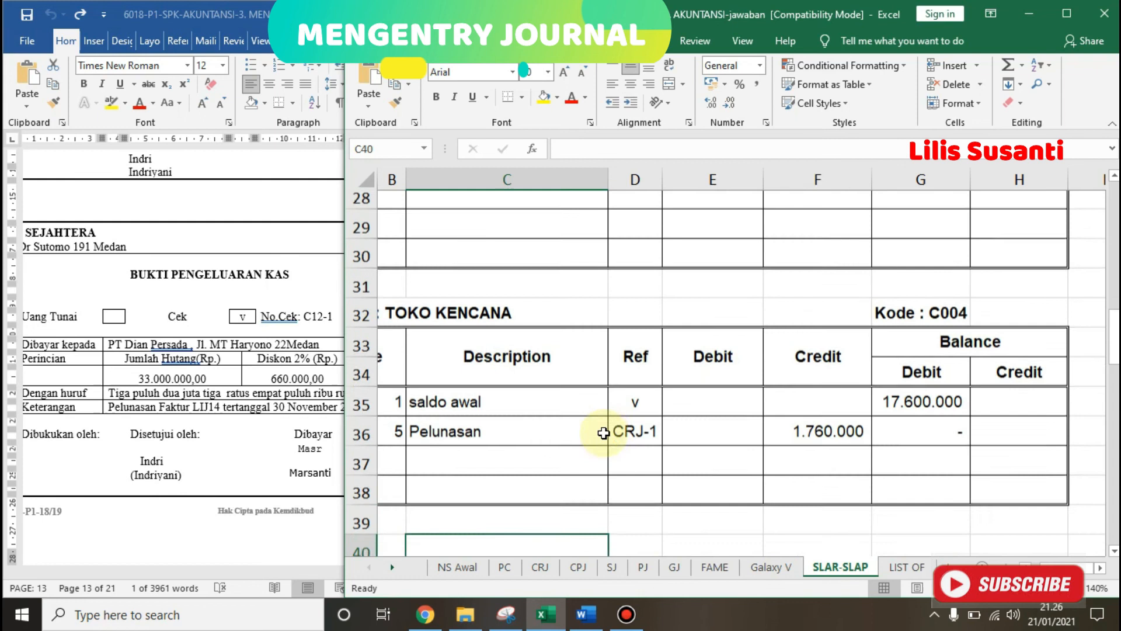
pyautogui.press('Down')
pyautogui.press('Down')
pyautogui.press('Down')
pyautogui.press('Down')
pyautogui.press('Down')
pyautogui.press('Down')
pyautogui.press('Down')
pyautogui.press('Down')
pyautogui.press('Down')
pyautogui.press('Down')
pyautogui.press('Down')
pyautogui.press('Down')
pyautogui.press('Down')
pyautogui.press('Down')
pyautogui.press('Down')
pyautogui.press('Down')
pyautogui.press('Down')
pyautogui.press('Down')
pyautogui.press('Down')
pyautogui.press('Down')
pyautogui.press('Down')
pyautogui.press('Down')
pyautogui.press('Left')
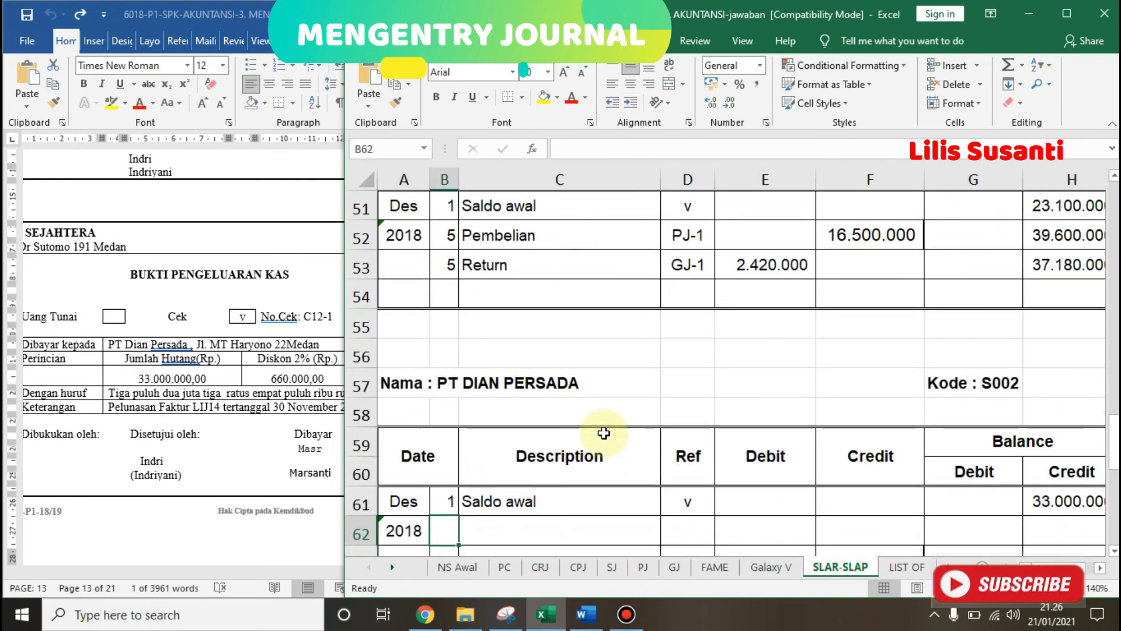
pyautogui.click(158, 370)
pyautogui.hotkey('alt', 'Tab')
pyautogui.write('9')
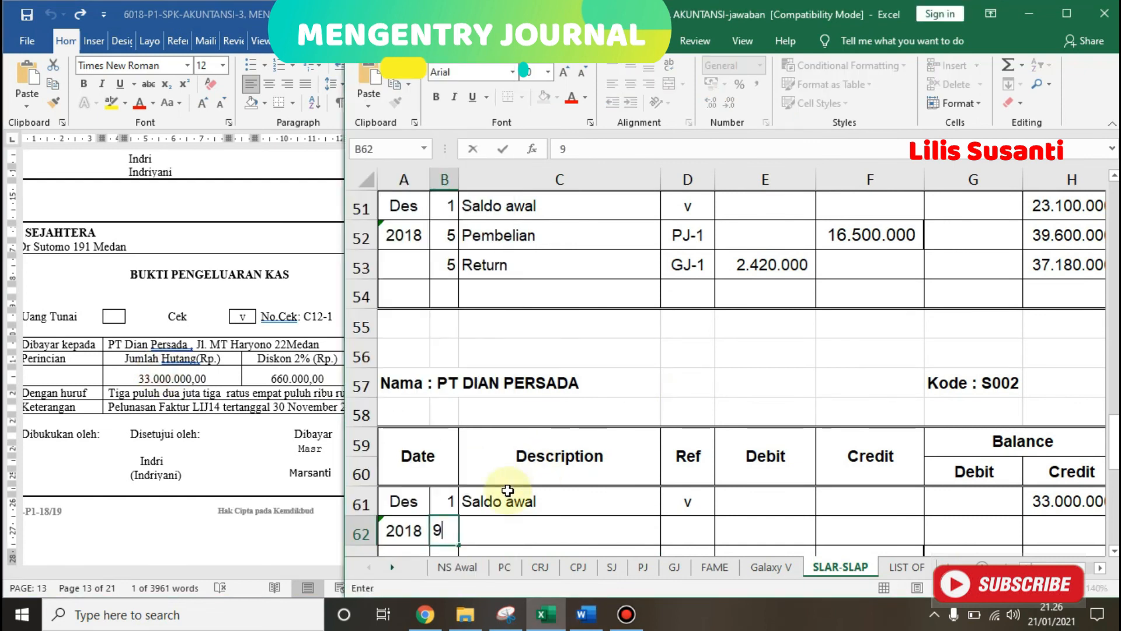
# - Give row 62 of PT Dian Persada's card the description Pelunasan and the reference CPJ-1
pyautogui.press('Tab')
pyautogui.write('Pelunasan')
pyautogui.press('Tab')
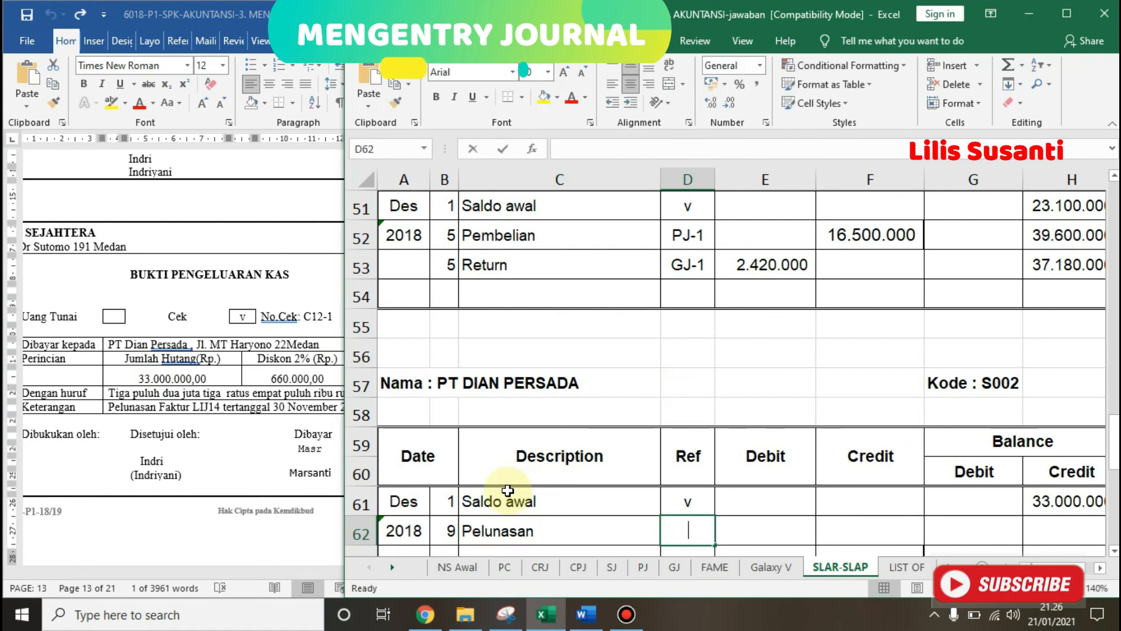
pyautogui.write('CPJ-1')
pyautogui.press('Tab')
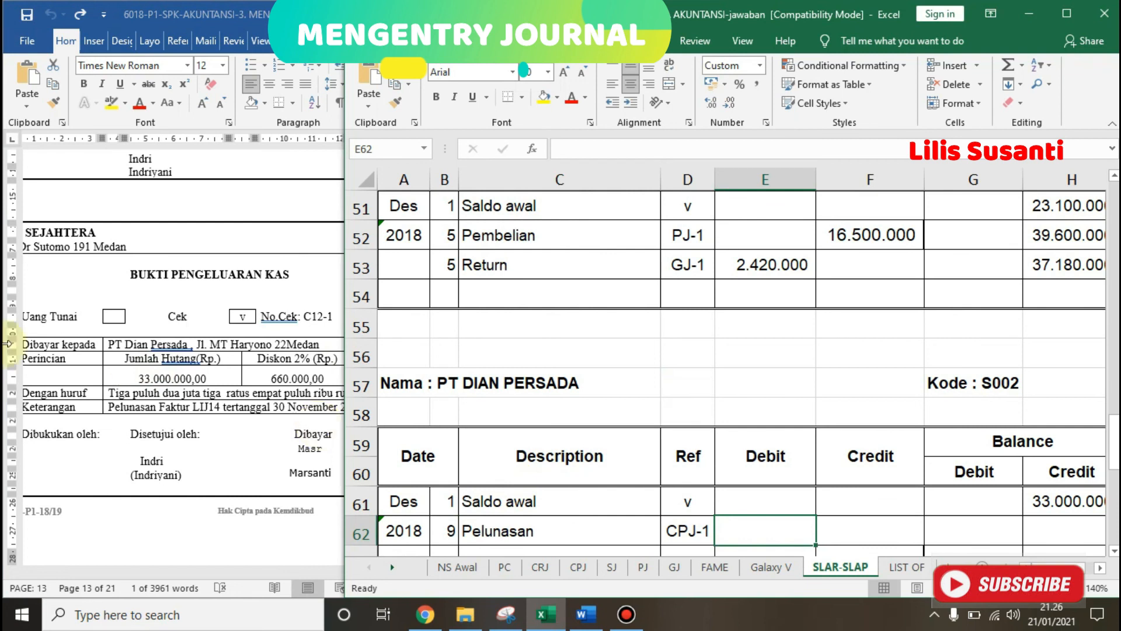
# - Enter a 33.000.000 debit and a debit balance of 0 in row 62 of PT Dian Persada's card
pyautogui.write('33.000.000')
pyautogui.press('Tab')
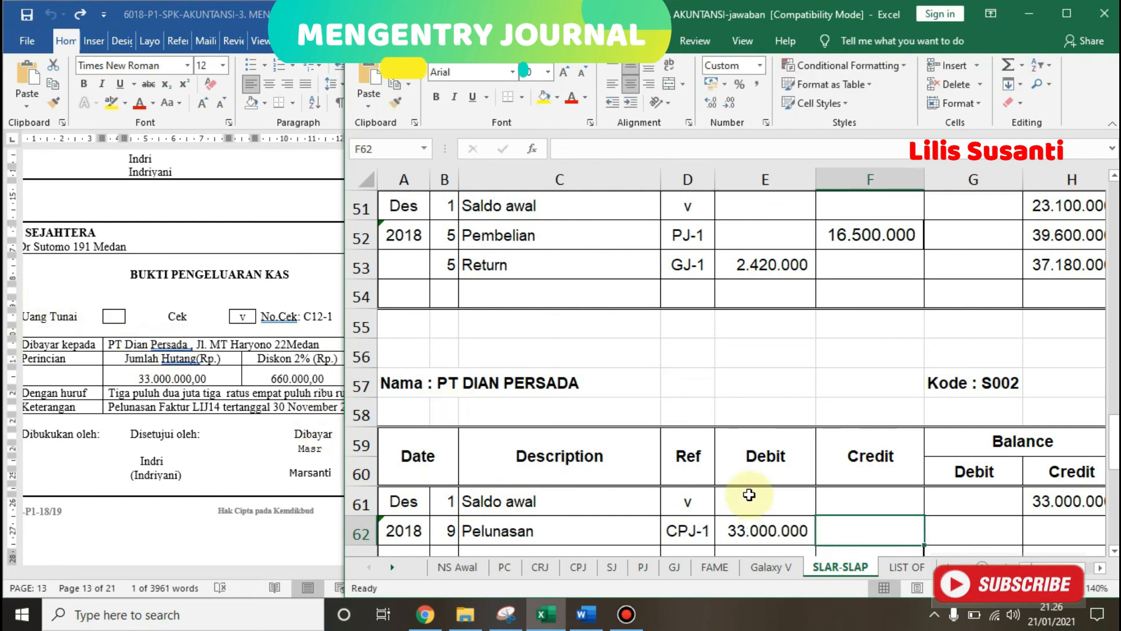
pyautogui.click(946, 524)
pyautogui.write('0')
pyautogui.press('Return')
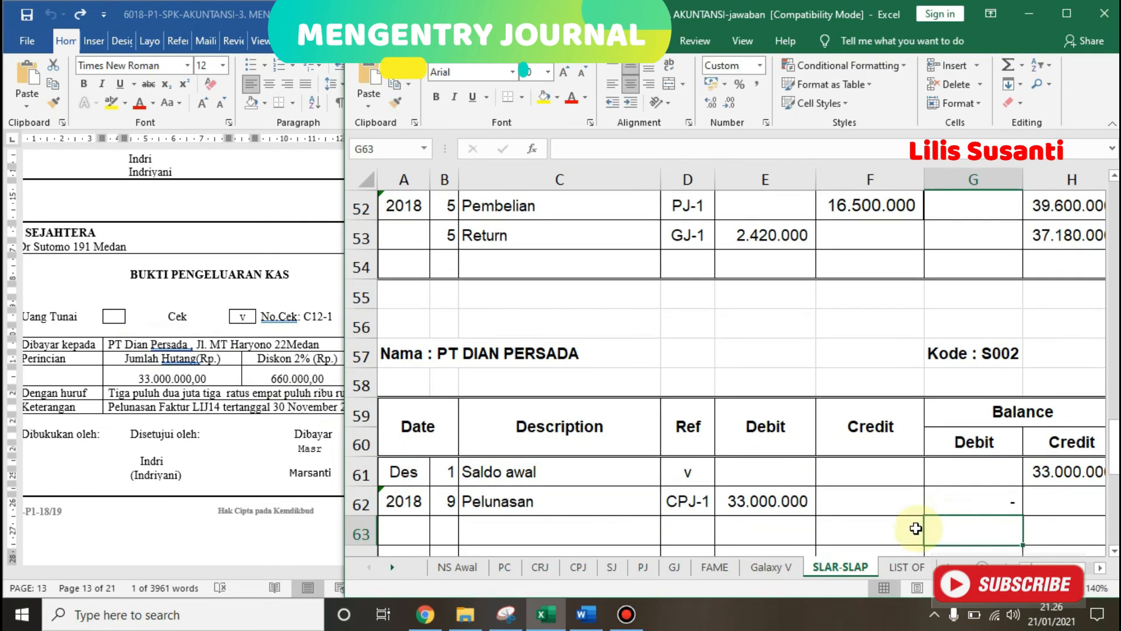
# - Return to the CPJ sheet and bring the Dokumen 10 cash payment voucher back into view
pyautogui.click(578, 568)
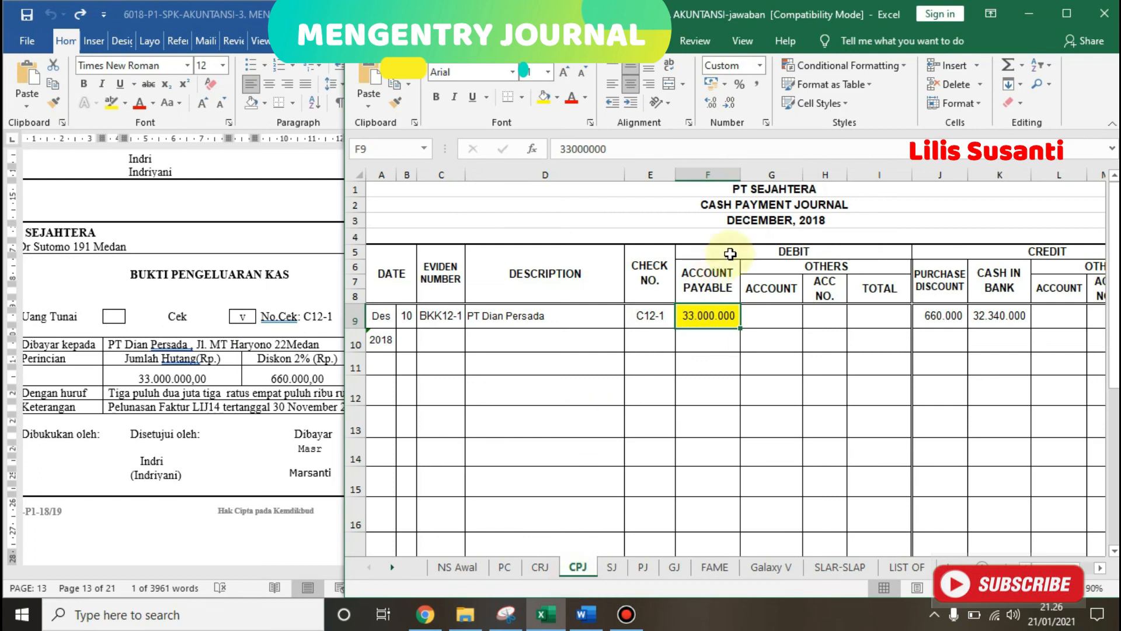
pyautogui.click(255, 336)
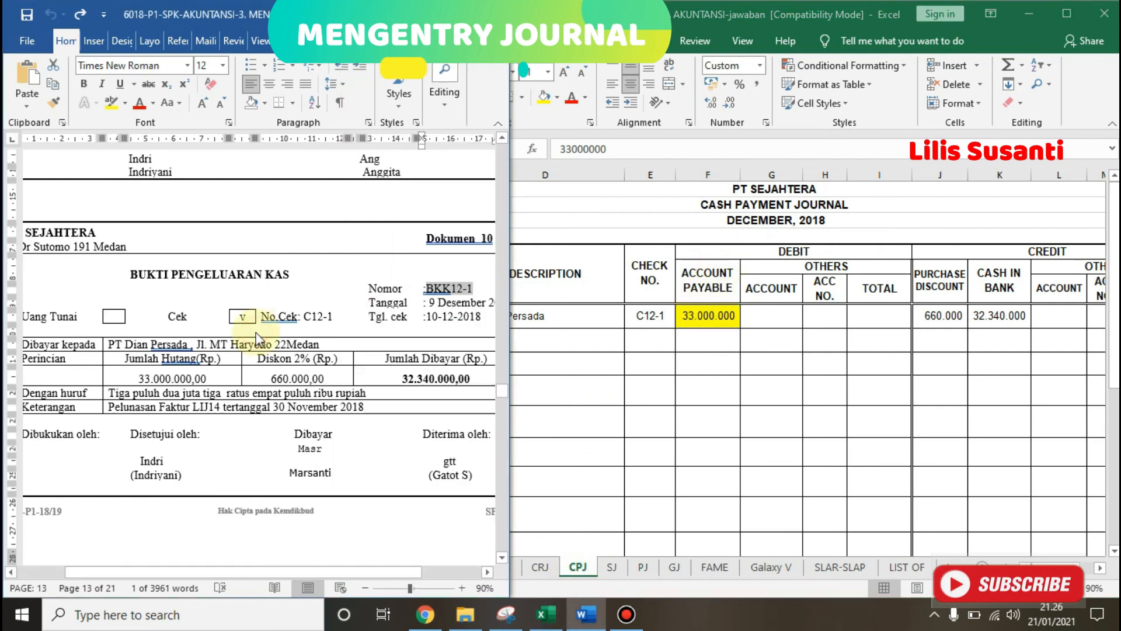